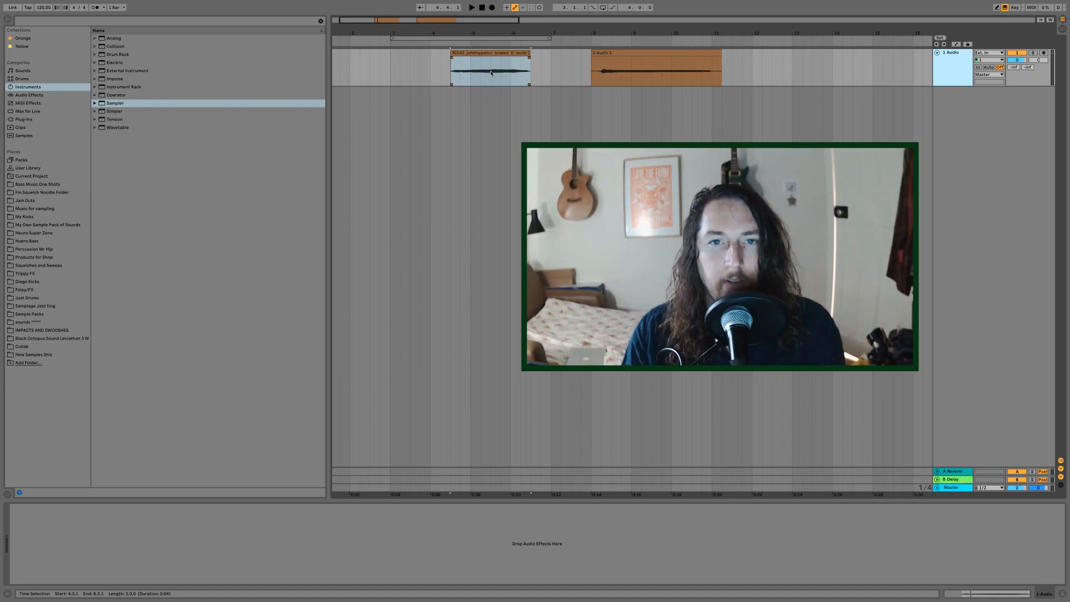
# Step: Audition the bowed_E_quiet clip and the neighbouring Audio 1 clip on the audio track
pyautogui.click(652, 81)
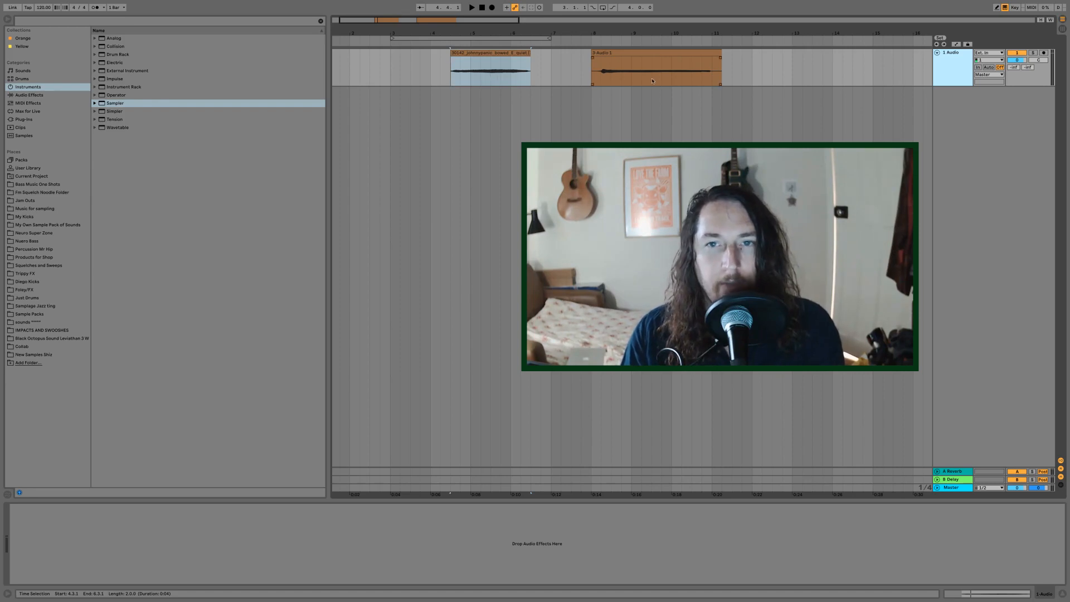
pyautogui.click(453, 78)
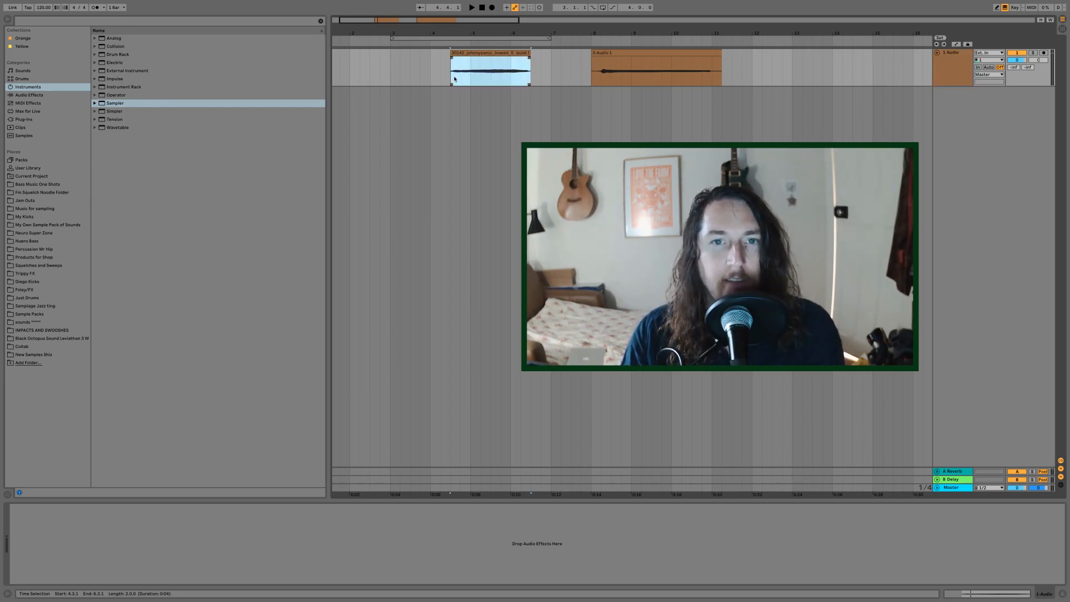
pyautogui.press('space')
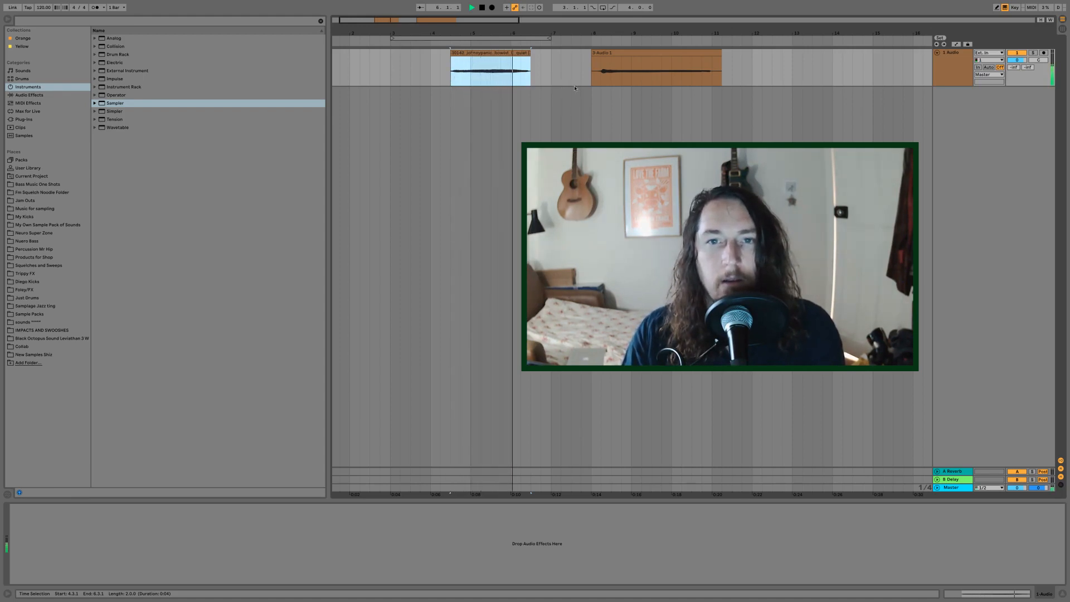
pyautogui.press('space')
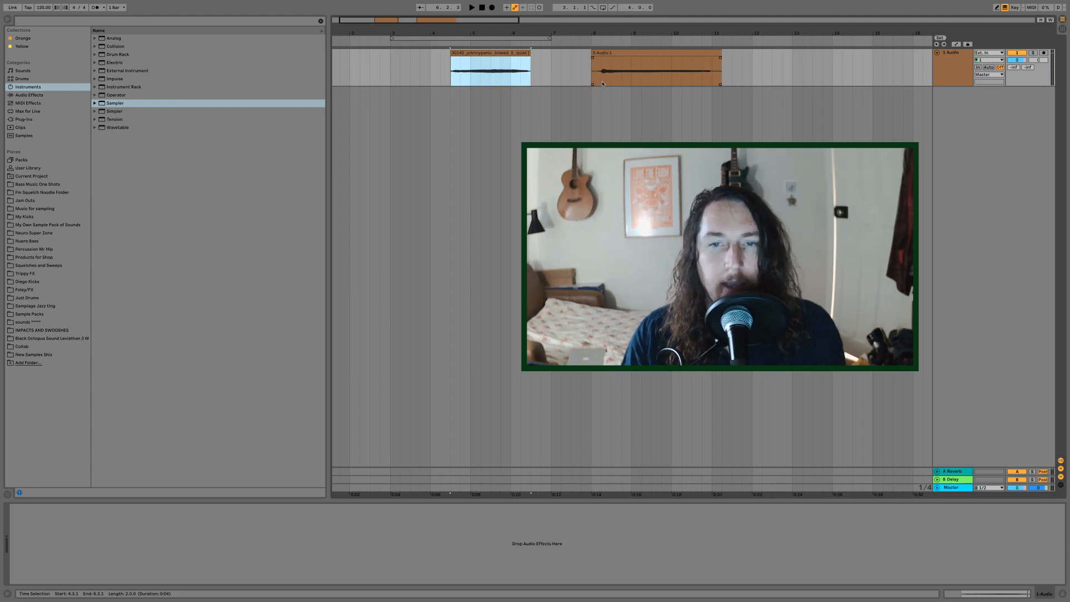
pyautogui.click(602, 84)
pyautogui.press('space')
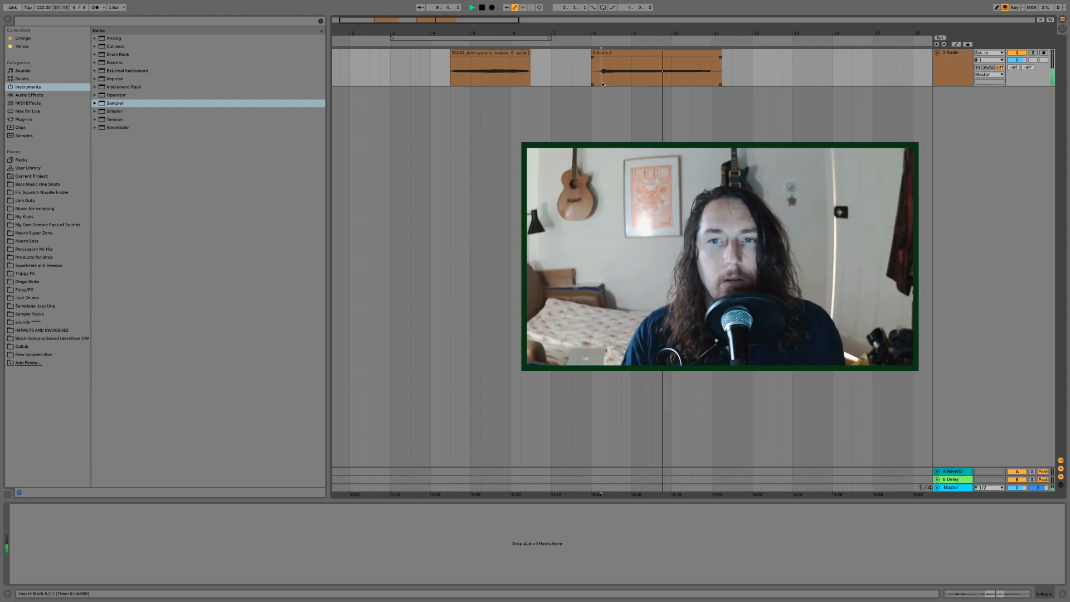
pyautogui.press('space')
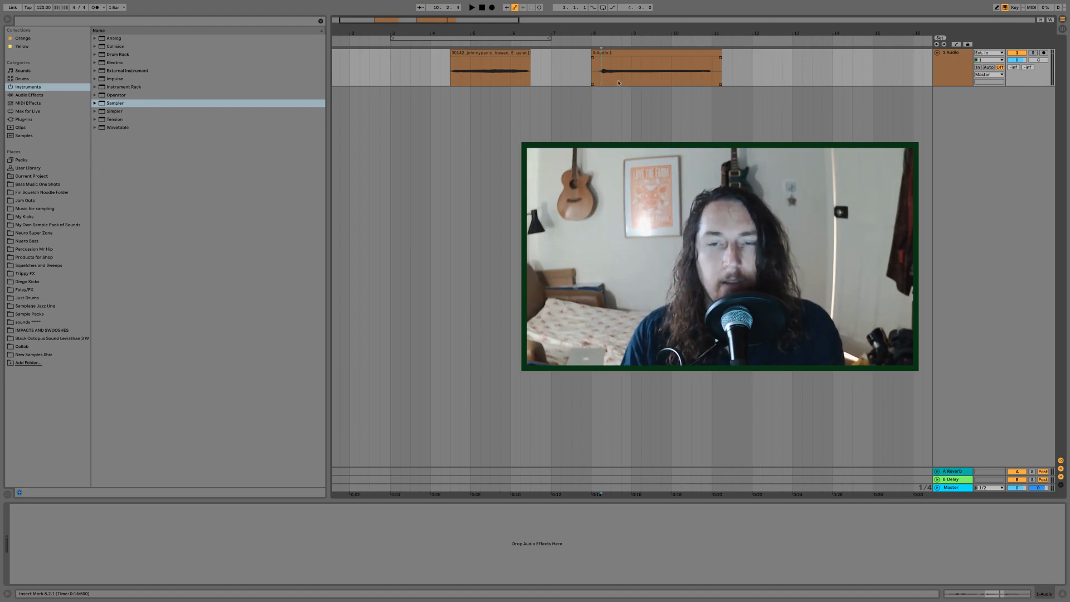
# Step: Select the sustained middle portion of the Audio 1 clip and that of the bowed_E_quiet clip for comparison
pyautogui.moveTo(621, 83); pyautogui.dragTo(699, 85)
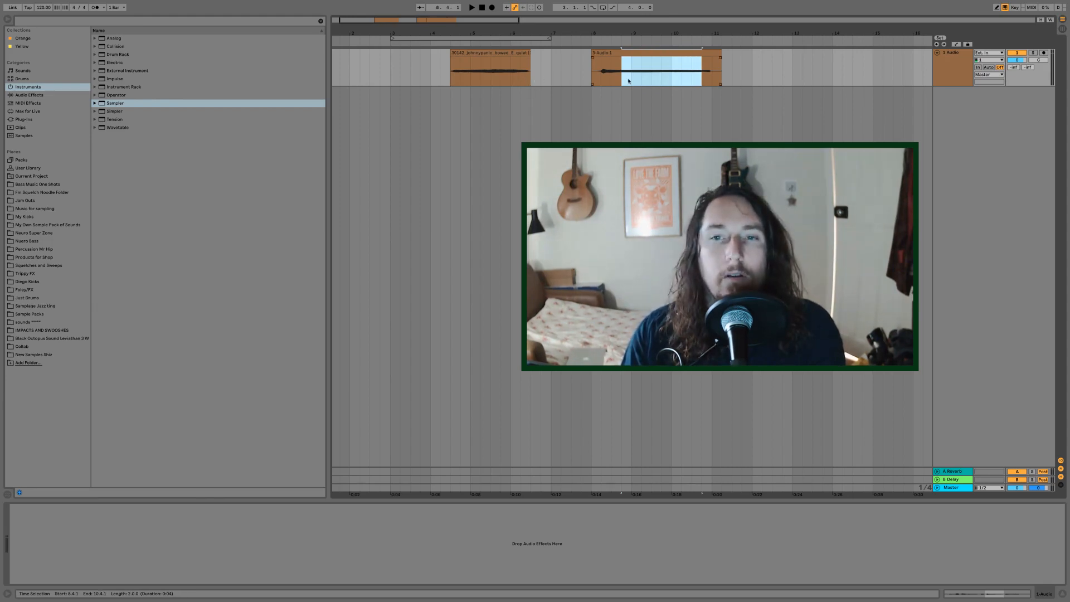
pyautogui.moveTo(641, 82); pyautogui.dragTo(698, 85)
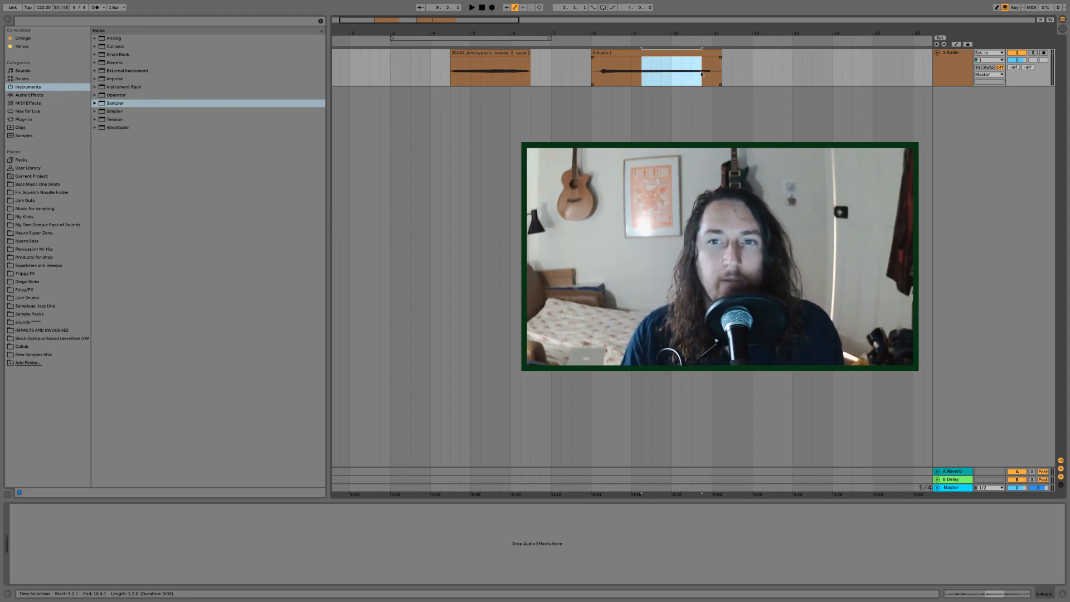
pyautogui.moveTo(459, 79); pyautogui.dragTo(521, 79)
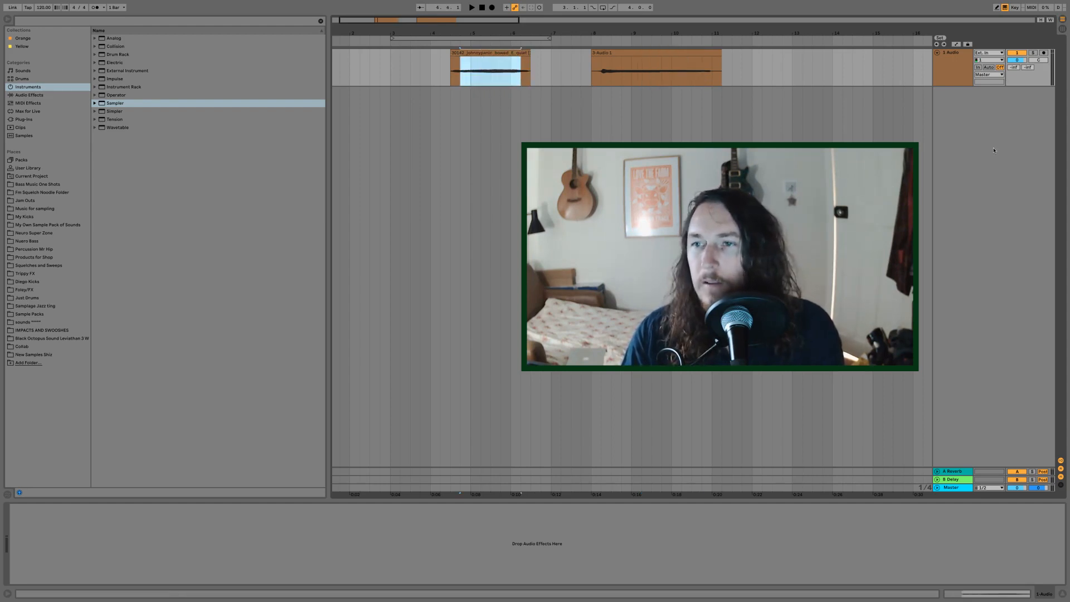
# Step: Insert a MIDI track with Sampler and load the bowed_E_quiet clip into it as the sample
pyautogui.rightClick(1009, 157)
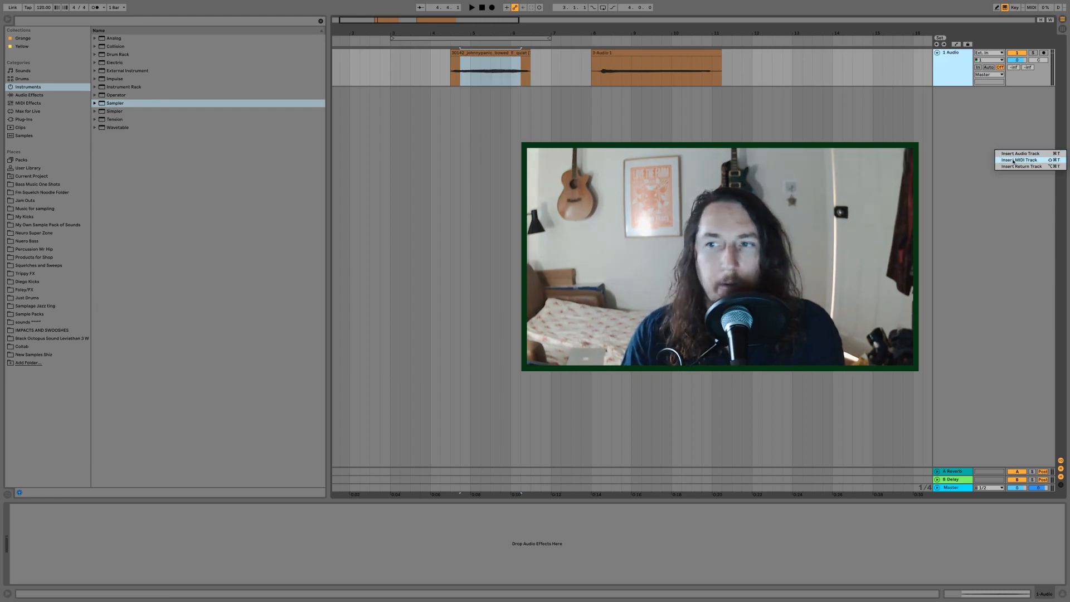
pyautogui.click(1013, 160)
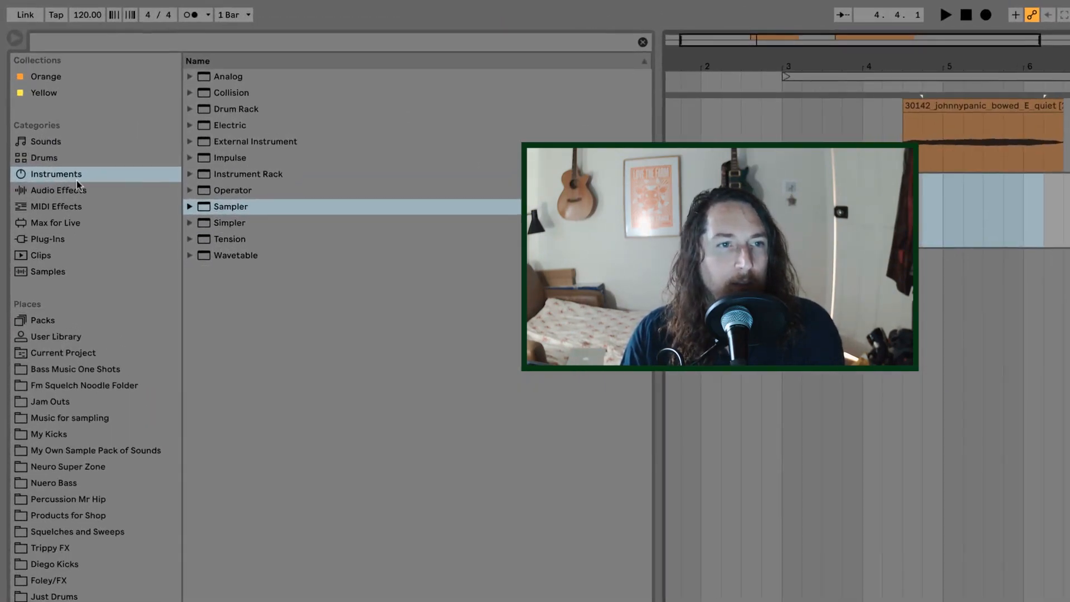
pyautogui.click(209, 212)
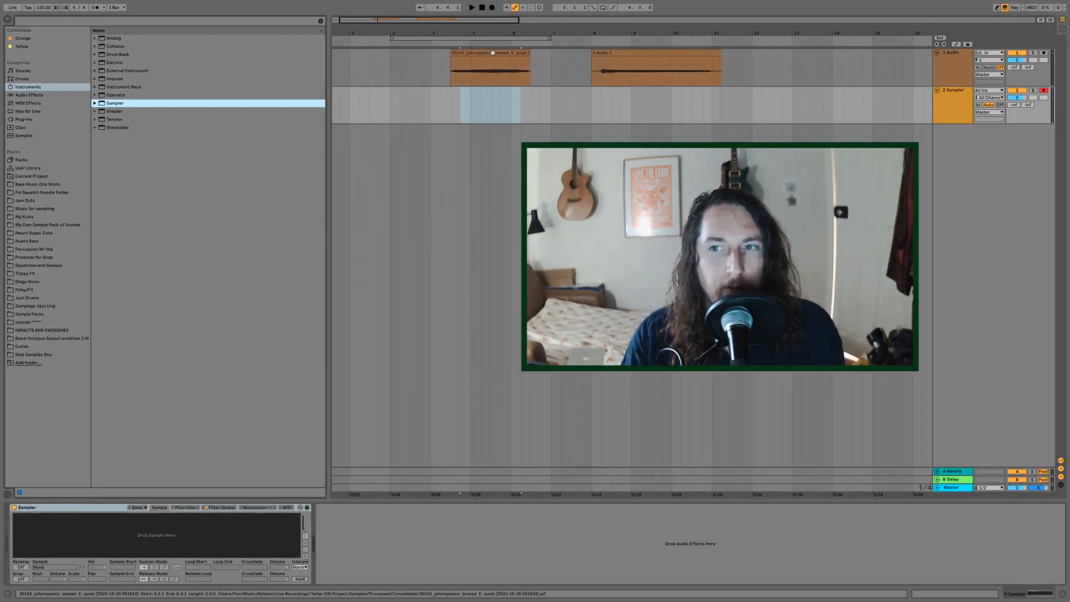
pyautogui.moveTo(492, 53); pyautogui.dragTo(144, 547)
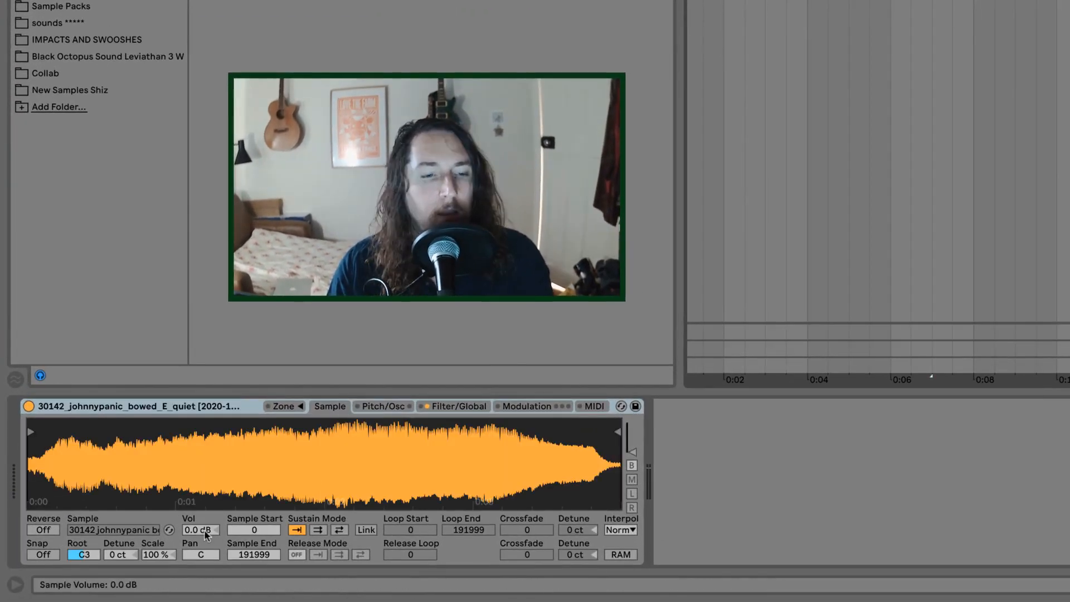
# Step: Set the sample volume to -4.4 dB, the sustain mode to forward loop, and link the sample start to the loop start
pyautogui.moveTo(205, 535)
pyautogui.mouseDown()
pyautogui.moveTo(205, 552)
pyautogui.moveTo(213, 523)
pyautogui.mouseUp()
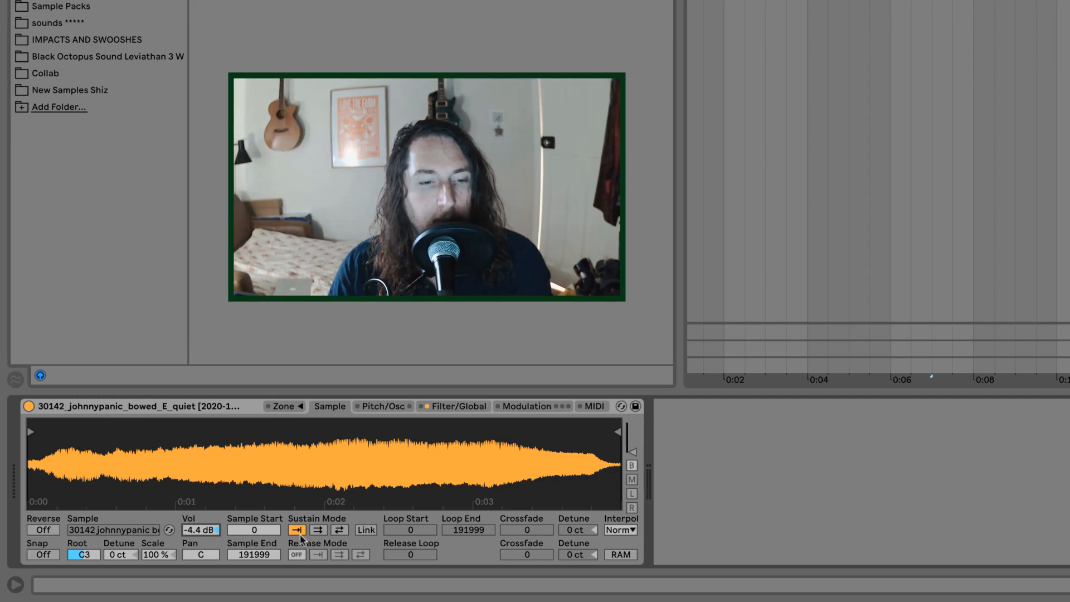
pyautogui.click(318, 531)
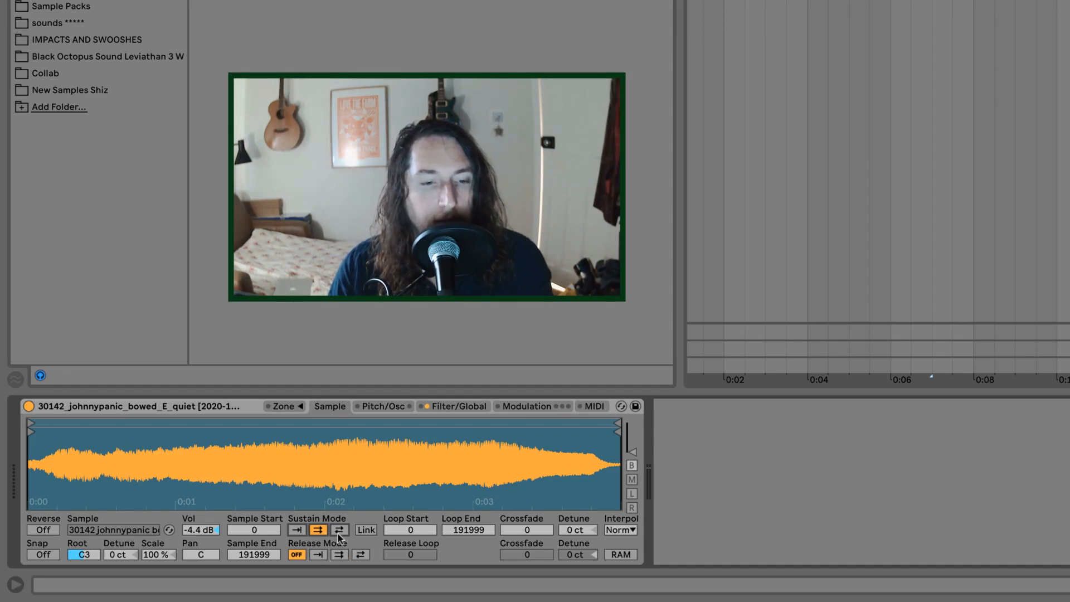
pyautogui.click(338, 530)
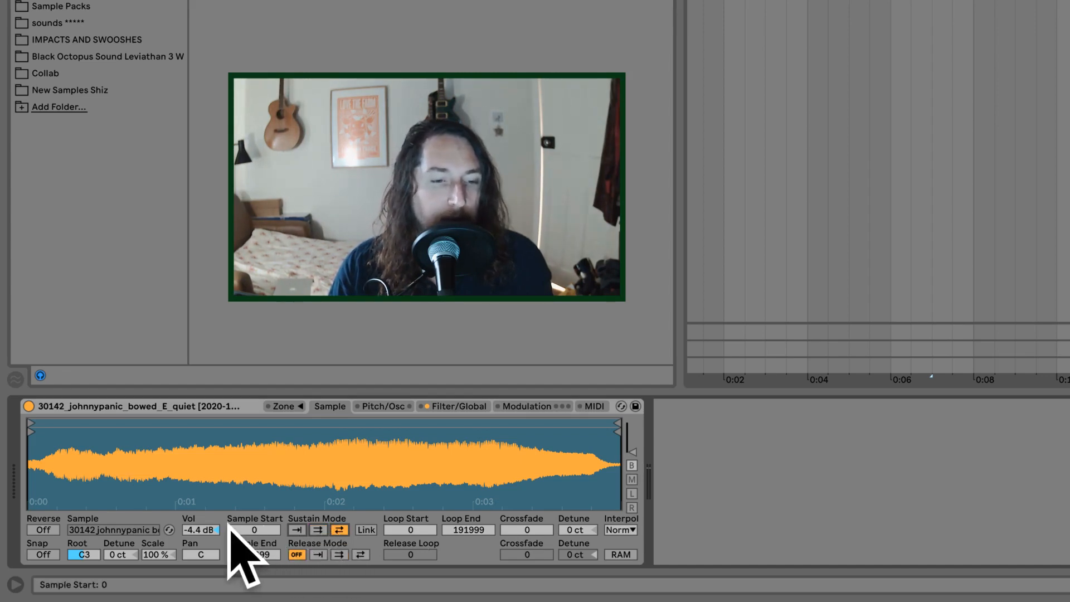
pyautogui.click(320, 531)
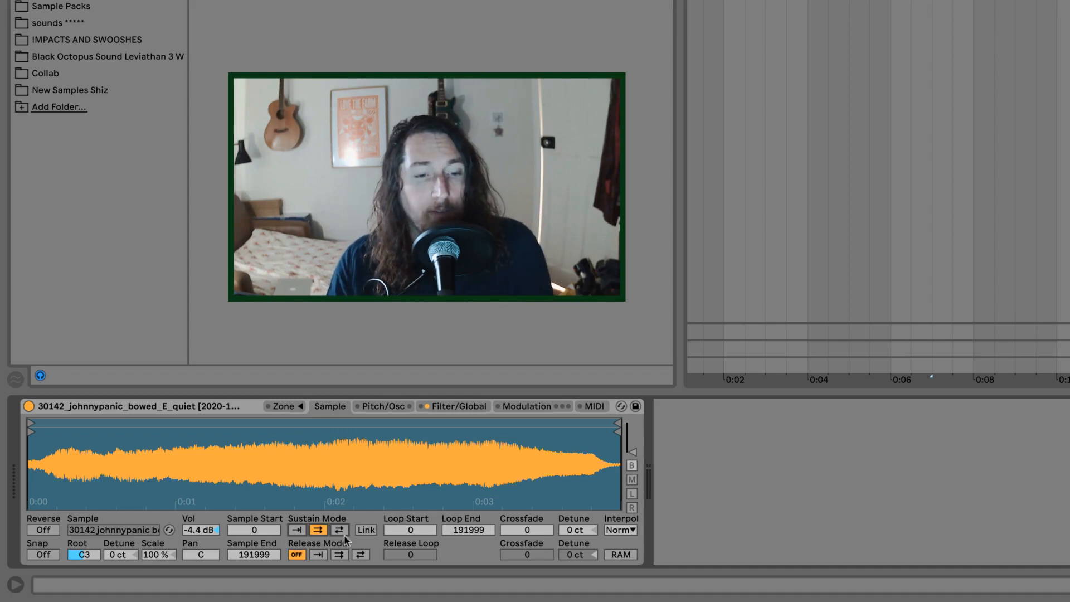
pyautogui.click(367, 530)
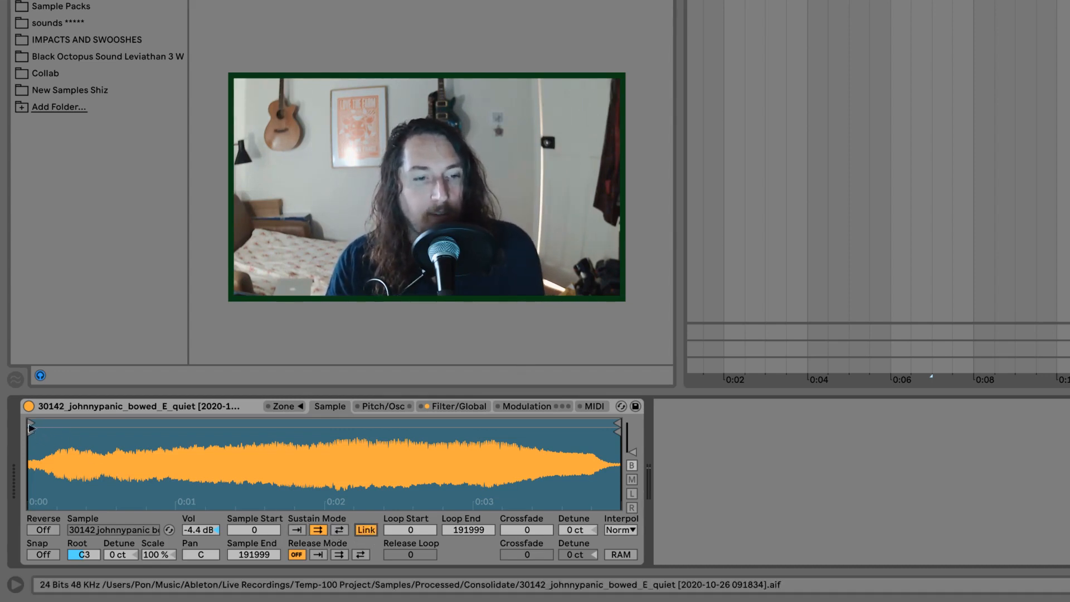
# Step: Set the linked sample and loop start to 25391, the loop end to 170339 and the sustain loop crossfade to 25391
pyautogui.moveTo(30, 427); pyautogui.dragTo(109, 434)
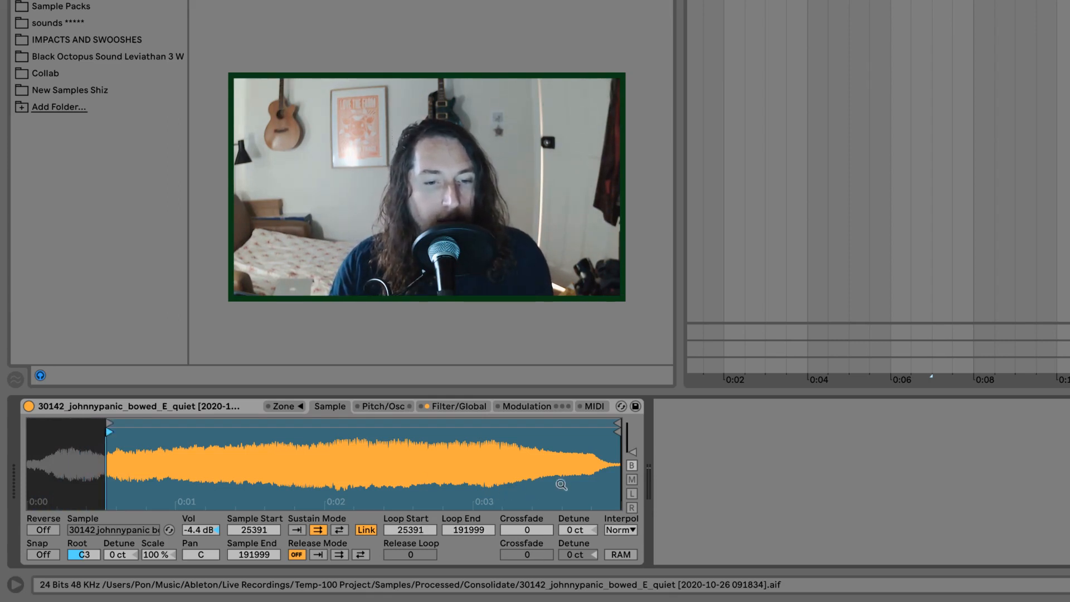
pyautogui.click(613, 432)
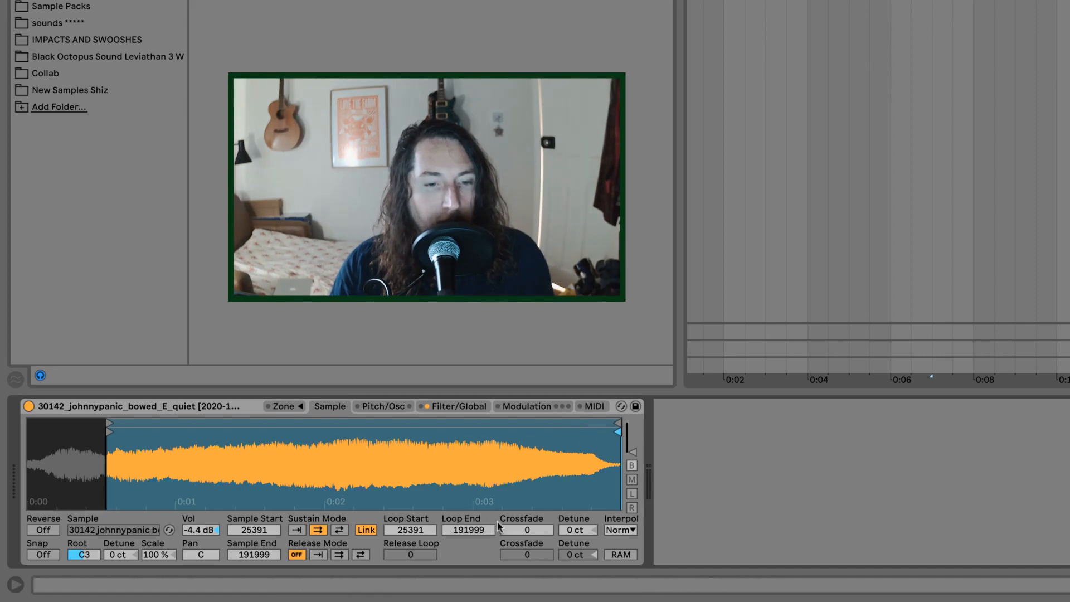
pyautogui.moveTo(489, 530); pyautogui.dragTo(489, 550)
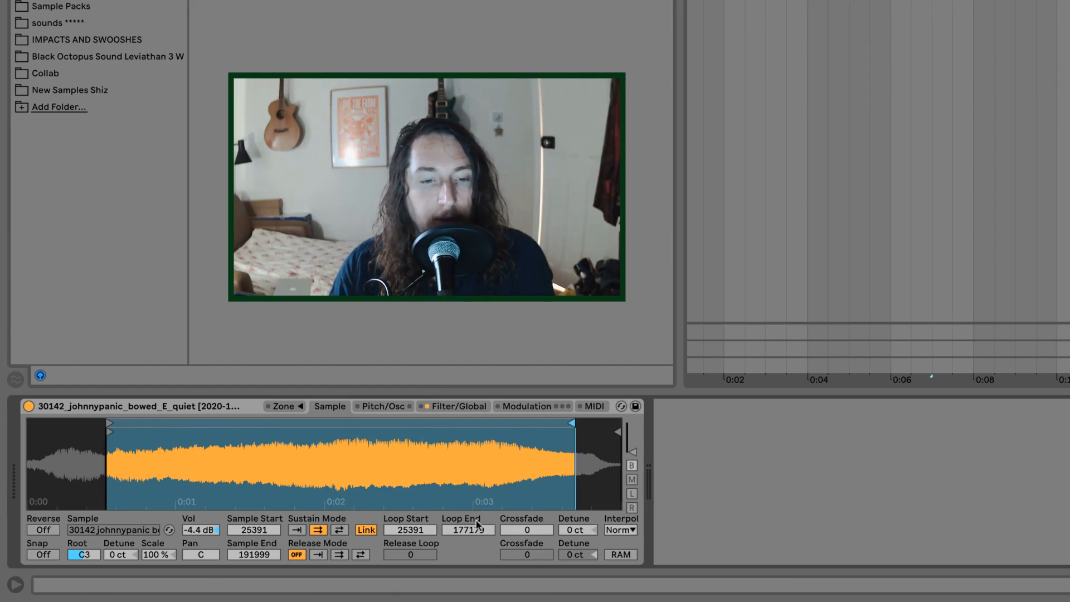
pyautogui.moveTo(475, 531); pyautogui.dragTo(476, 554)
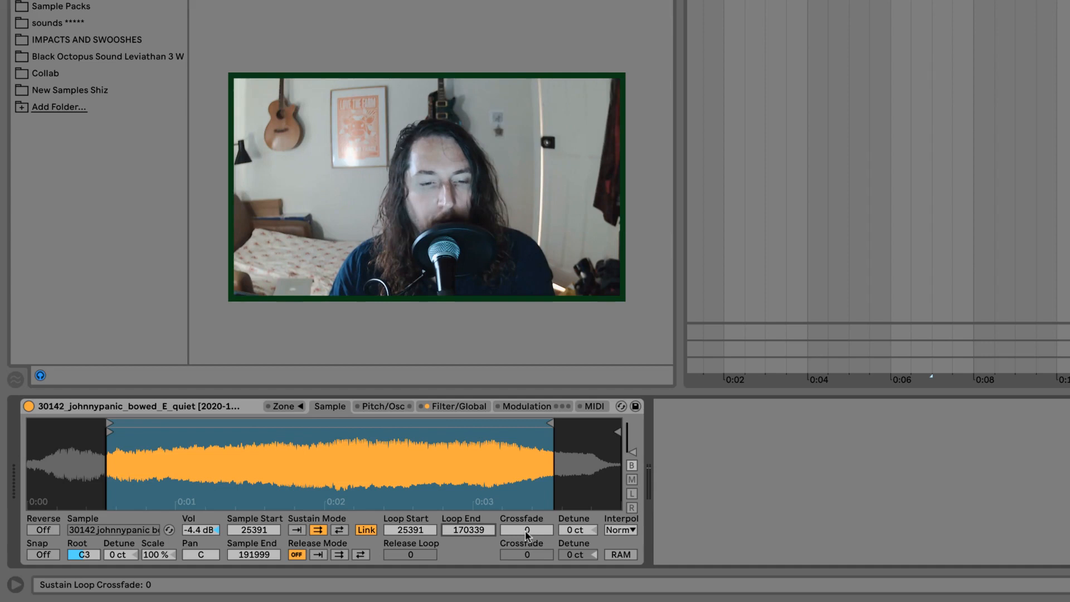
pyautogui.moveTo(526, 536); pyautogui.dragTo(526, 468)
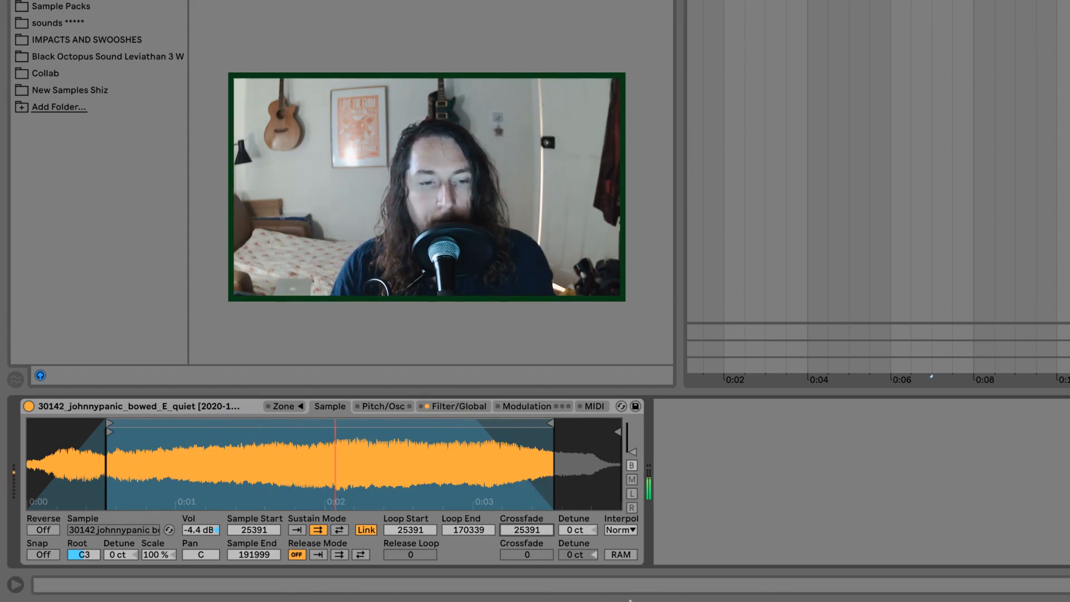
# Step: Play notes on the computer MIDI keyboard to audition the looped sample, trying the C1 and C2 octave ranges
pyautogui.moveTo(625, 600)
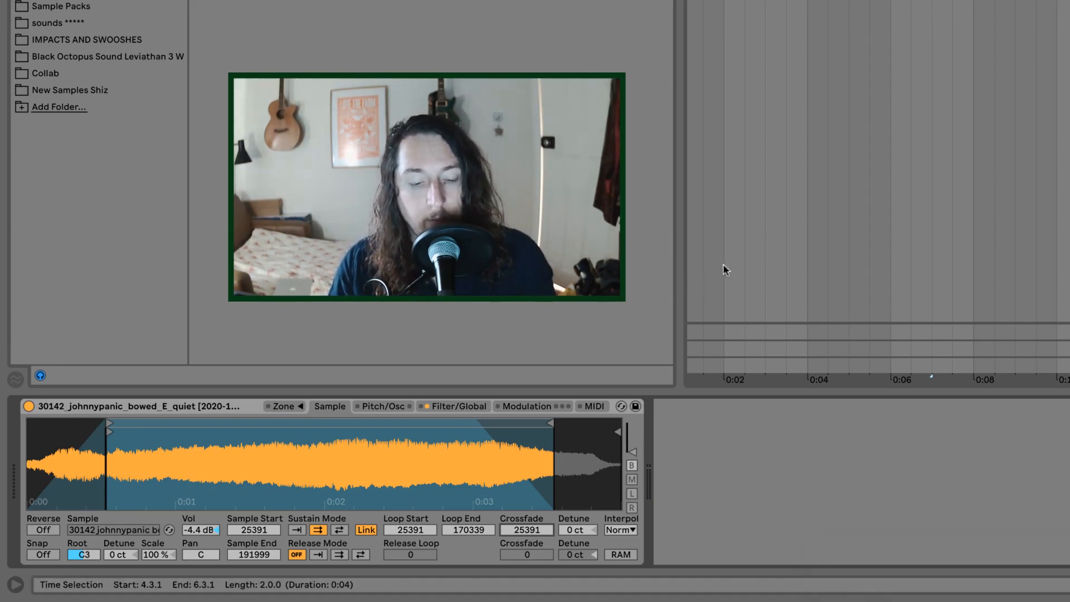
pyautogui.press('z')
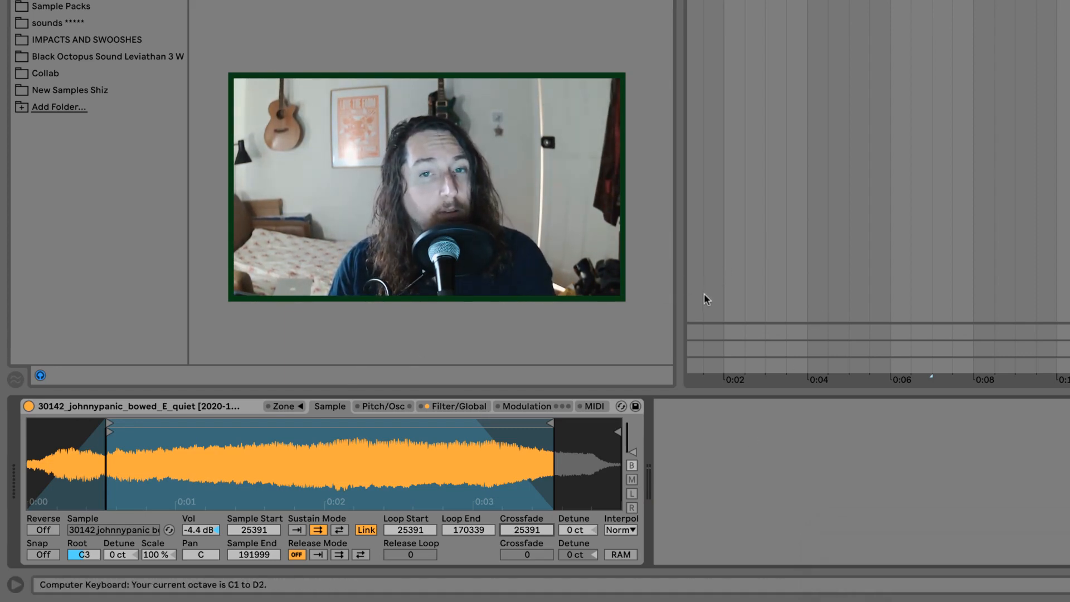
pyautogui.press('a')
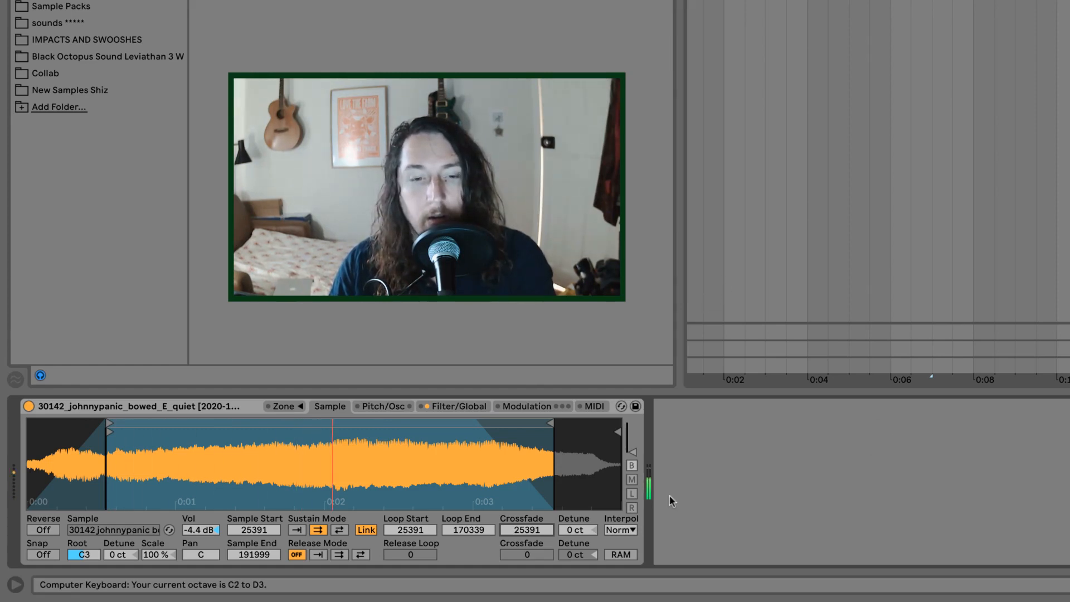
pyautogui.press('a')
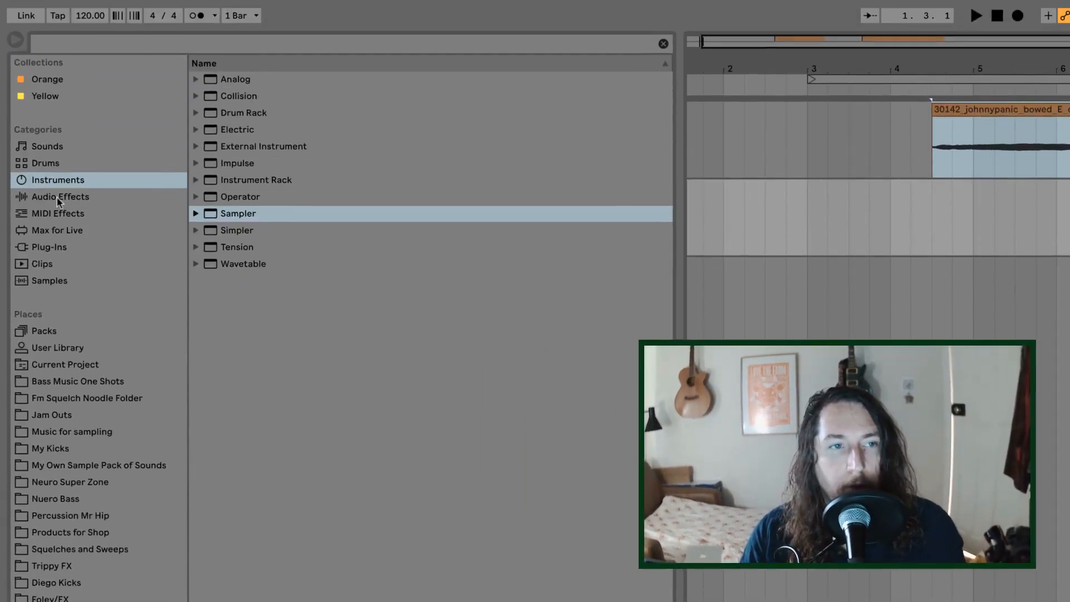
# Step: Add EQ Eight after Sampler, move band 1 to 11.1 Hz, boost band 2 by 6.57 dB at 93.8 Hz, and pull band 4 into the low mids
pyautogui.click(59, 198)
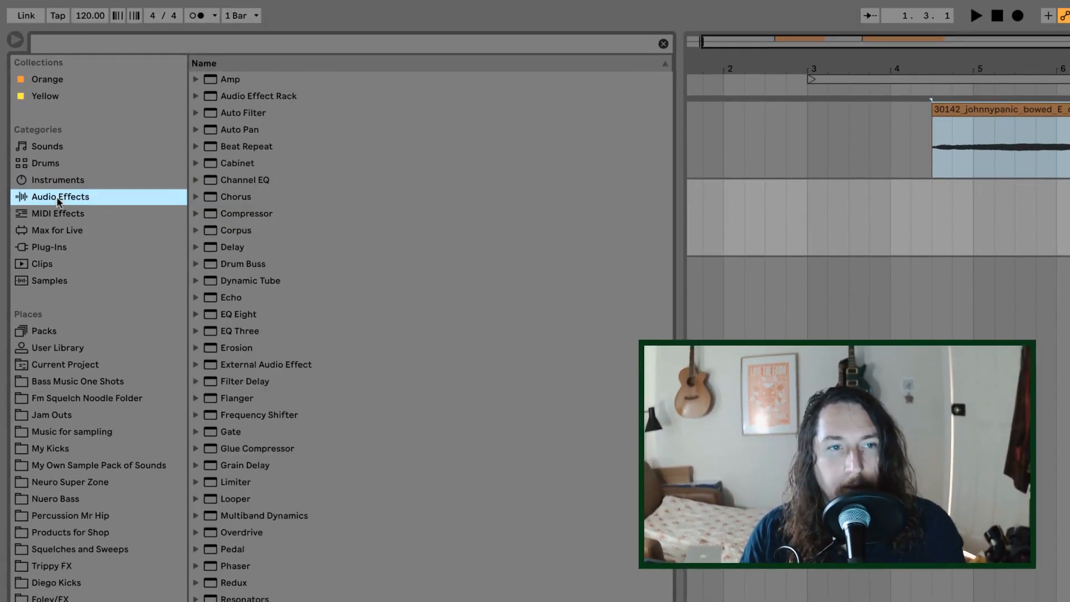
pyautogui.doubleClick(256, 313)
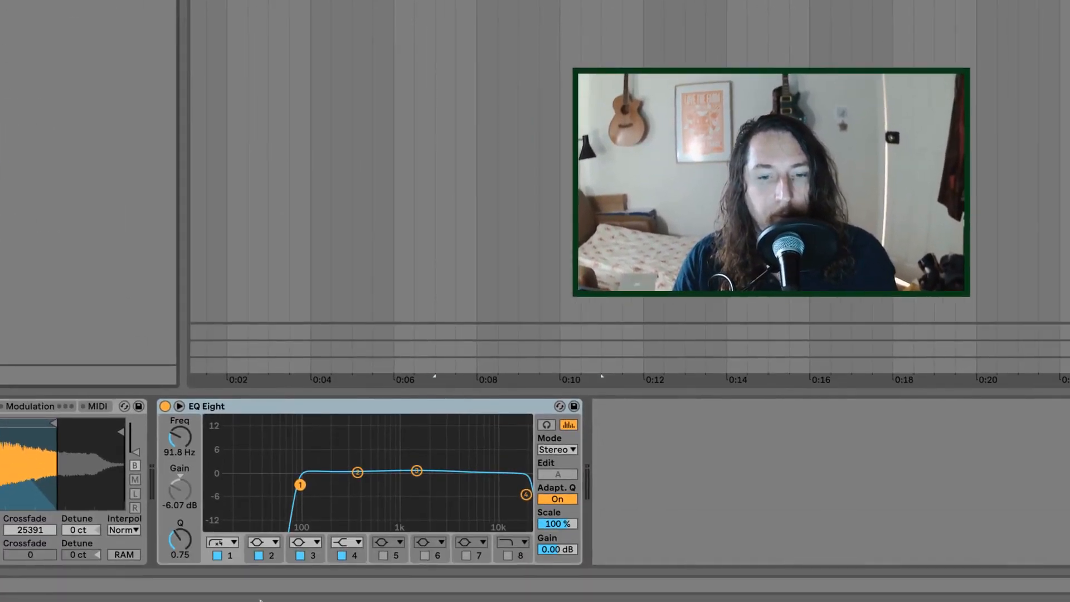
pyautogui.moveTo(300, 484); pyautogui.dragTo(213, 489)
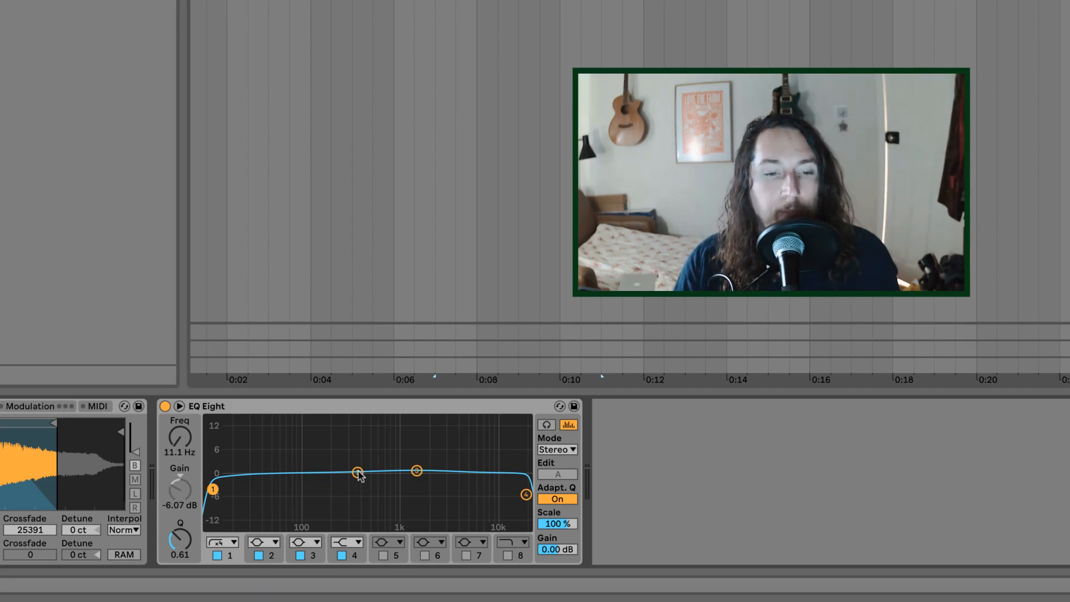
pyautogui.moveTo(359, 473); pyautogui.dragTo(301, 449)
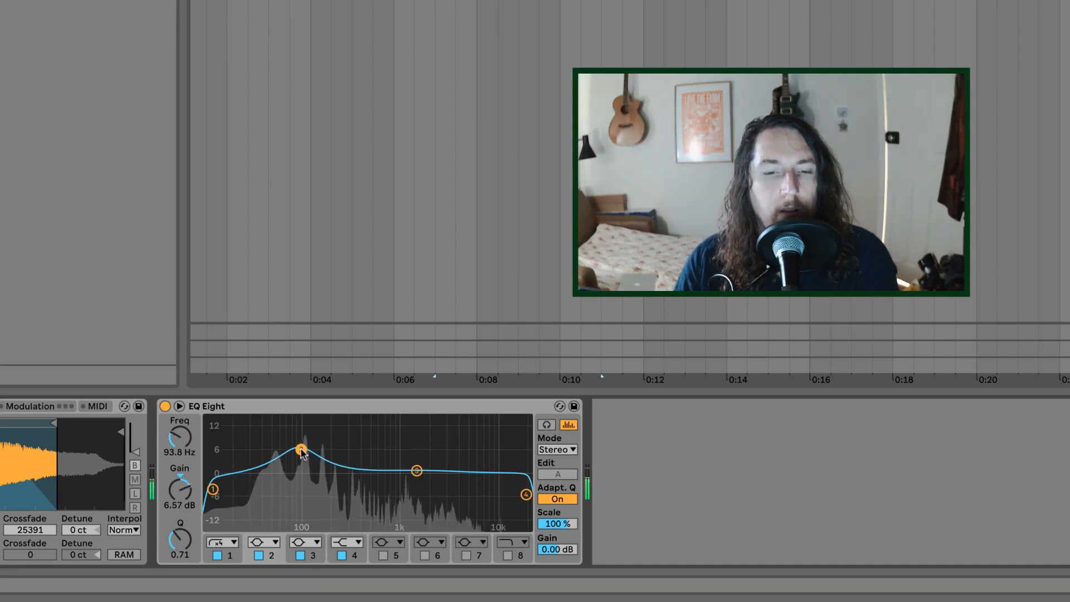
pyautogui.moveTo(527, 494); pyautogui.dragTo(372, 444)
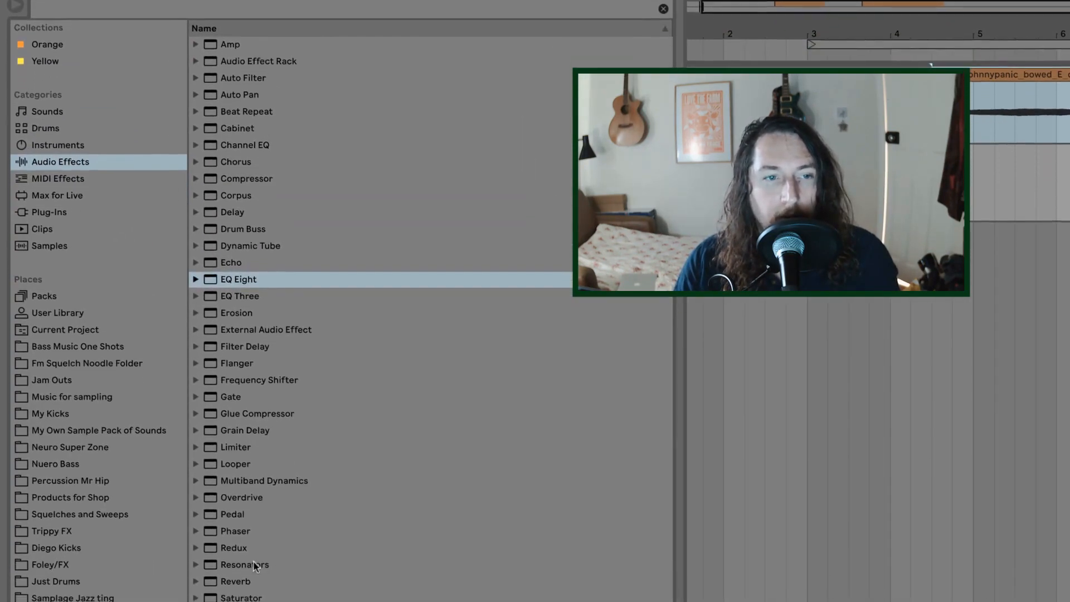
# Step: Add the Max for Live Convolution Reverb after EQ Eight and load the Powerstation Berlin Bright LR impulse response
pyautogui.click(244, 569)
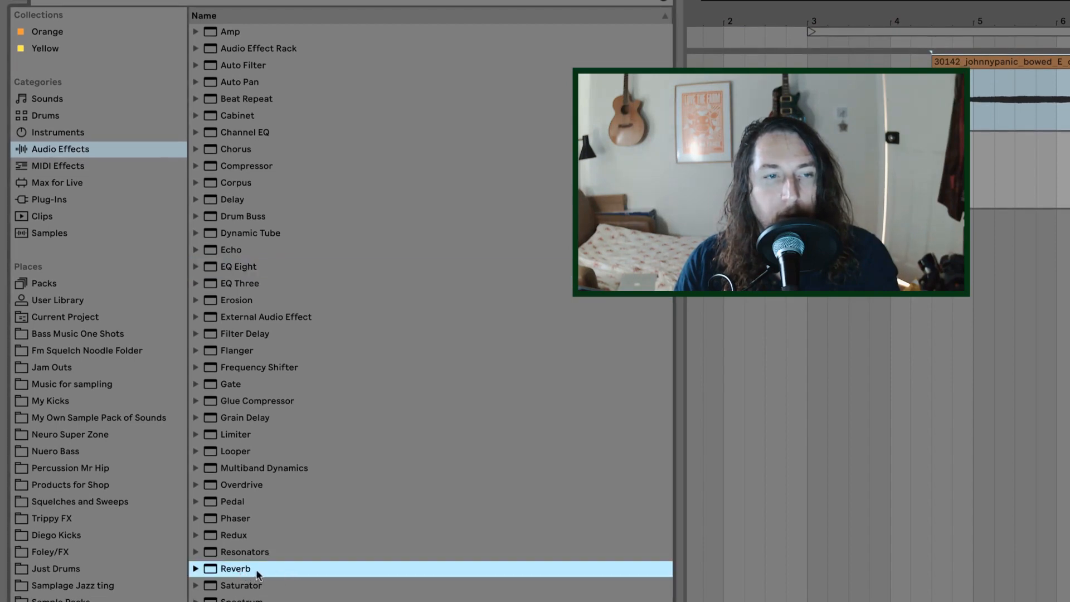
pyautogui.click(64, 185)
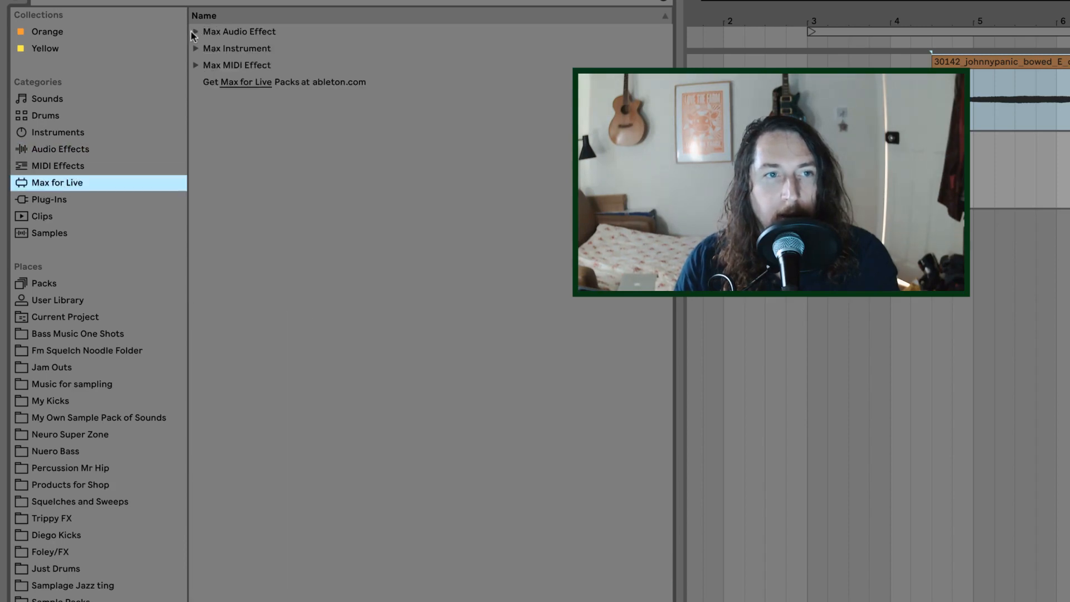
pyautogui.click(194, 32)
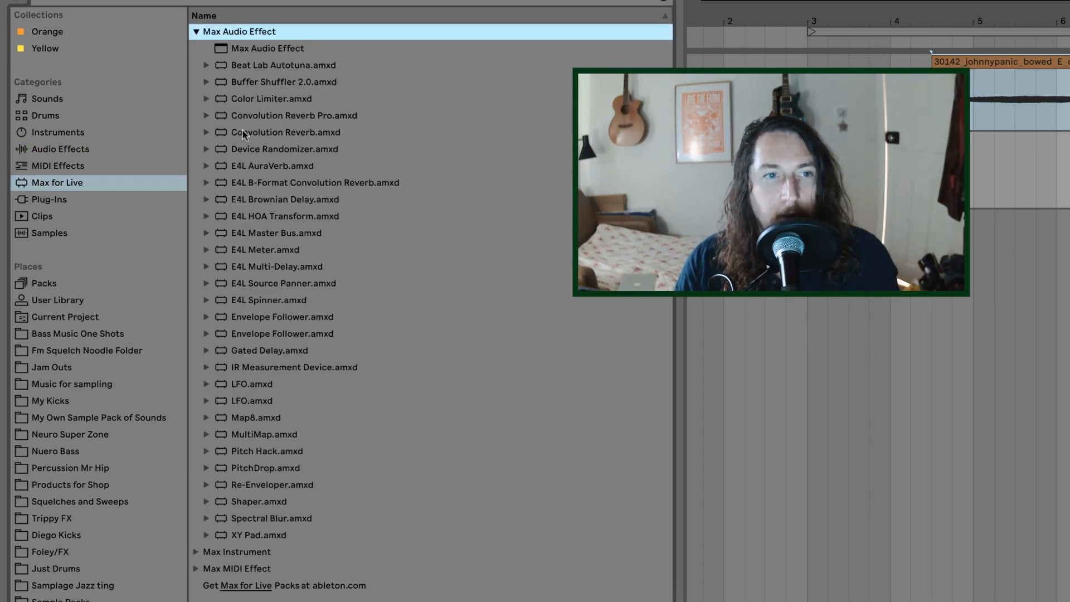
pyautogui.moveTo(242, 135)
pyautogui.mouseDown()
pyautogui.moveTo(245, 167)
pyautogui.moveTo(390, 501)
pyautogui.moveTo(502, 529)
pyautogui.moveTo(502, 432)
pyautogui.moveTo(537, 484)
pyautogui.mouseUp()
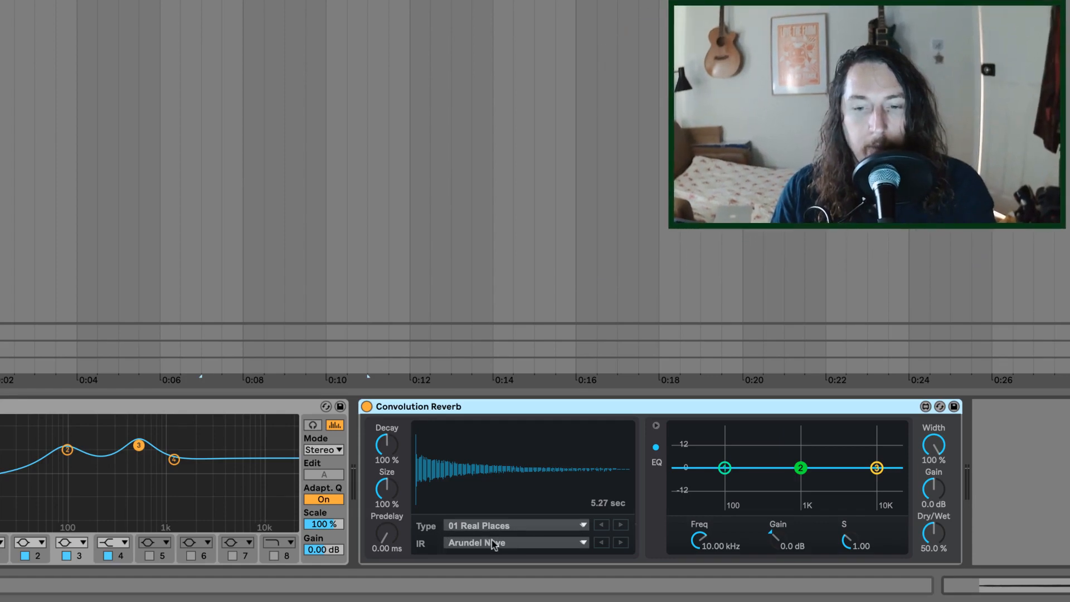
pyautogui.click(493, 543)
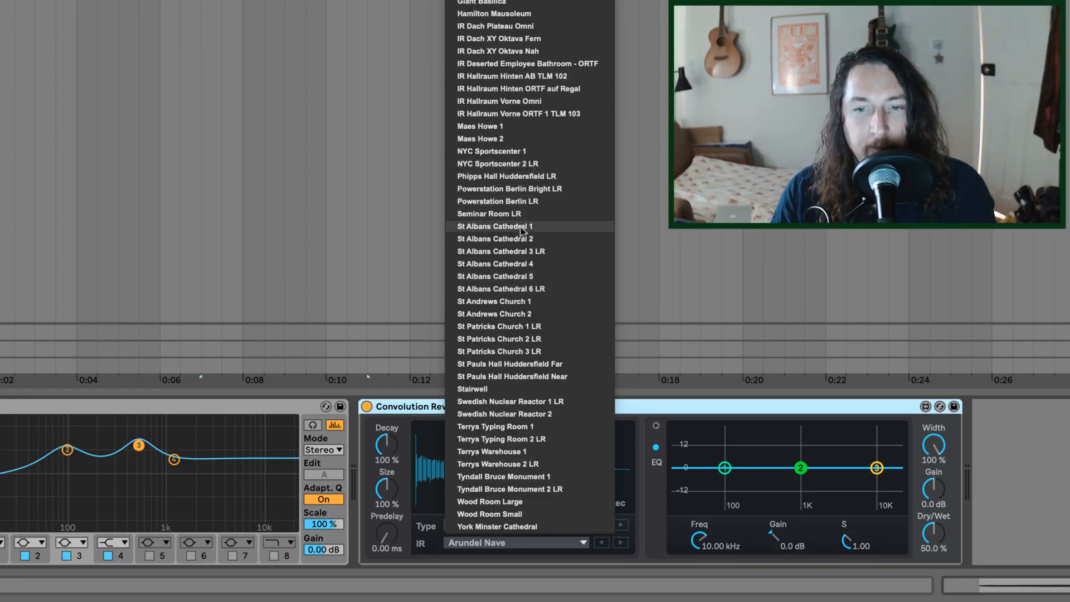
pyautogui.click(539, 190)
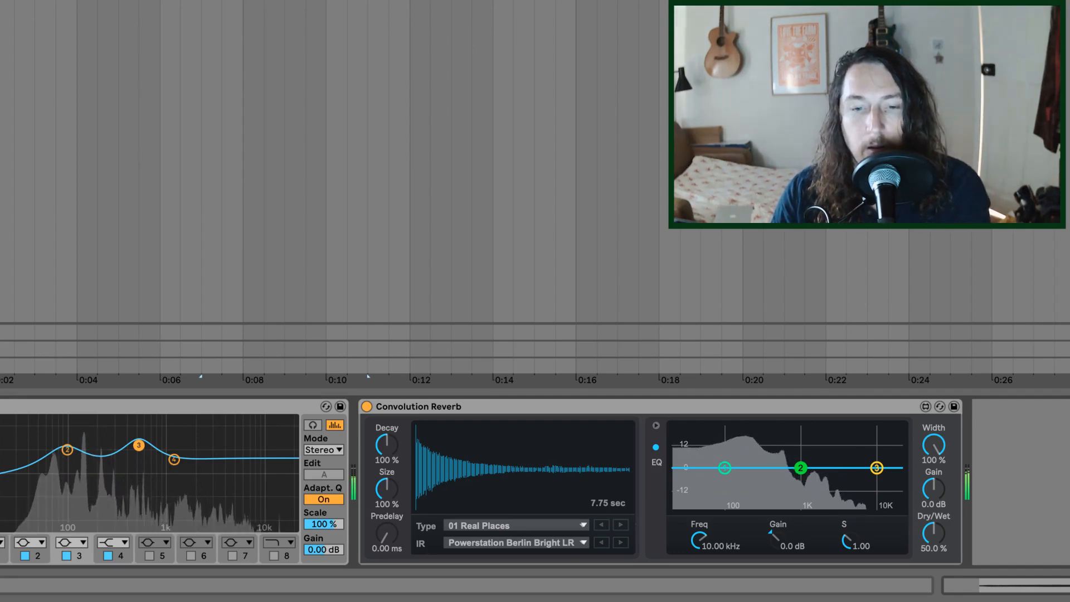
# Step: Move EQ Eight's band 3 higher, set band 2 to 3.84 dB at 290 Hz, and raise the reverb size to 138%
pyautogui.moveTo(174, 458)
pyautogui.mouseDown()
pyautogui.moveTo(139, 446)
pyautogui.moveTo(190, 445)
pyautogui.mouseUp()
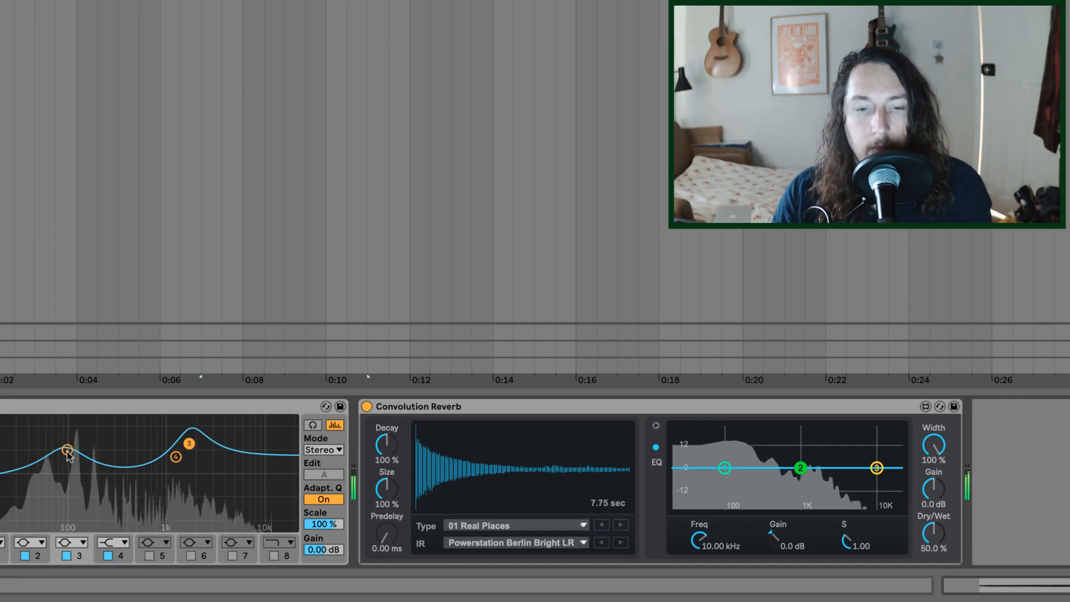
pyautogui.moveTo(67, 449); pyautogui.dragTo(114, 459)
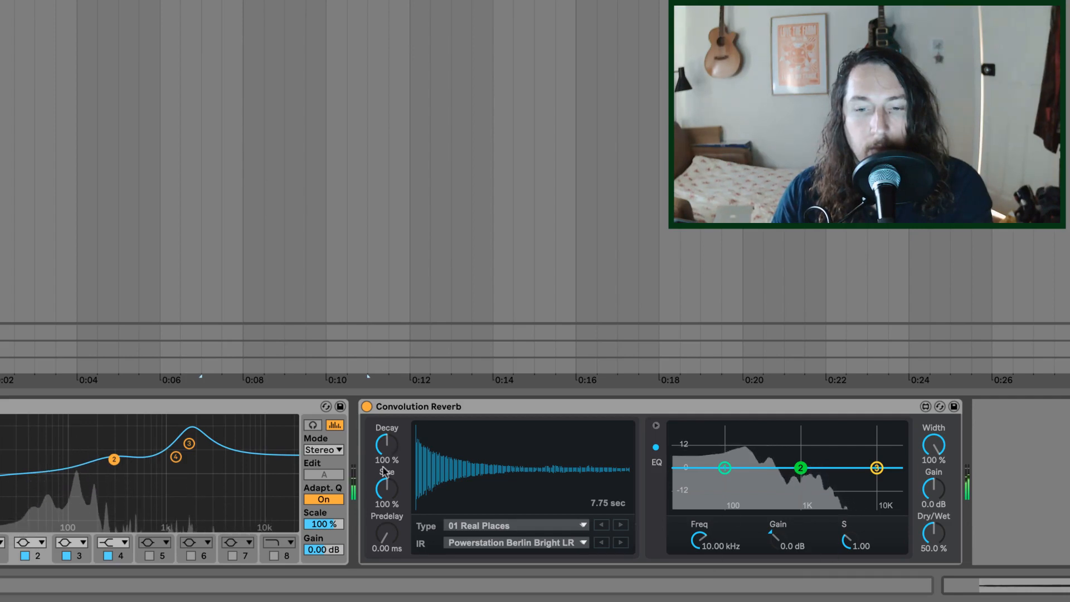
pyautogui.moveTo(386, 487); pyautogui.dragTo(386, 465)
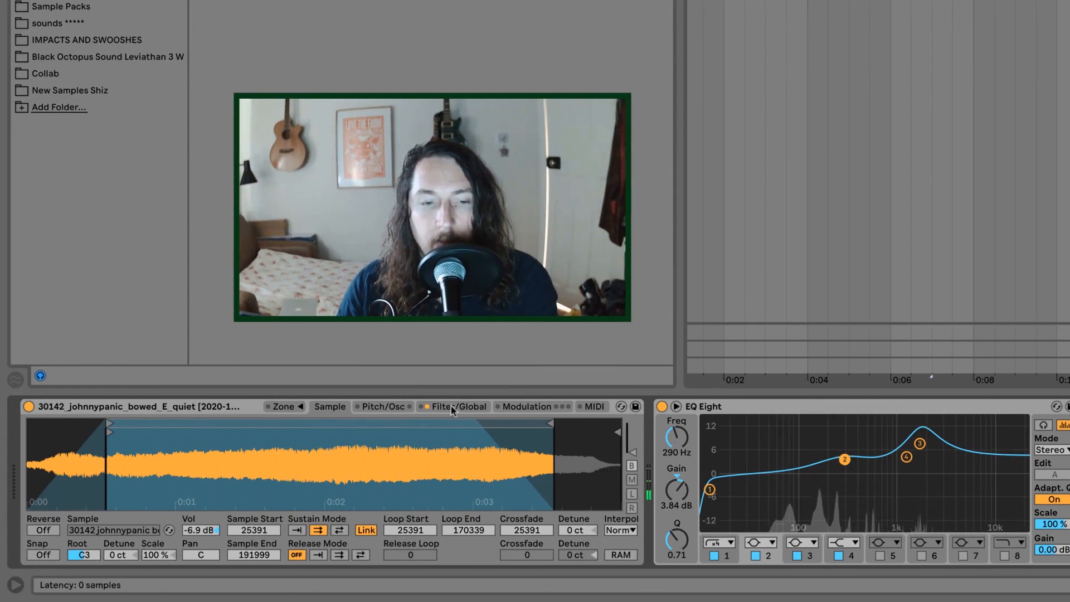
# Step: Set Sampler's low-pass filter to 13.7 kHz with 41% resonance and the volume envelope attack to 3.61 s
pyautogui.click(426, 415)
pyautogui.moveTo(186, 470); pyautogui.dragTo(129, 453)
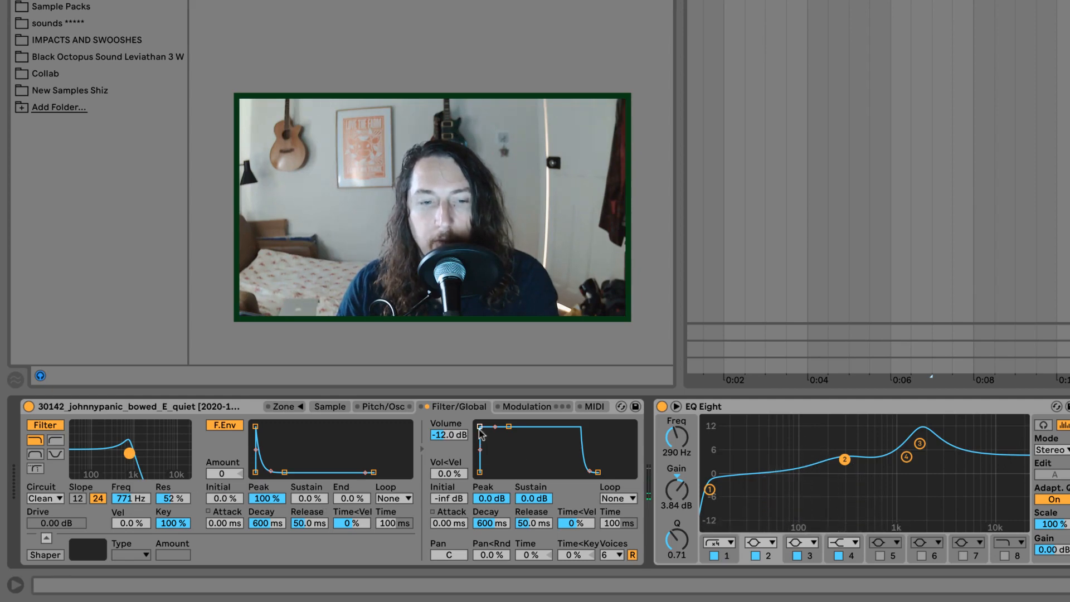
pyautogui.moveTo(480, 427); pyautogui.dragTo(530, 426)
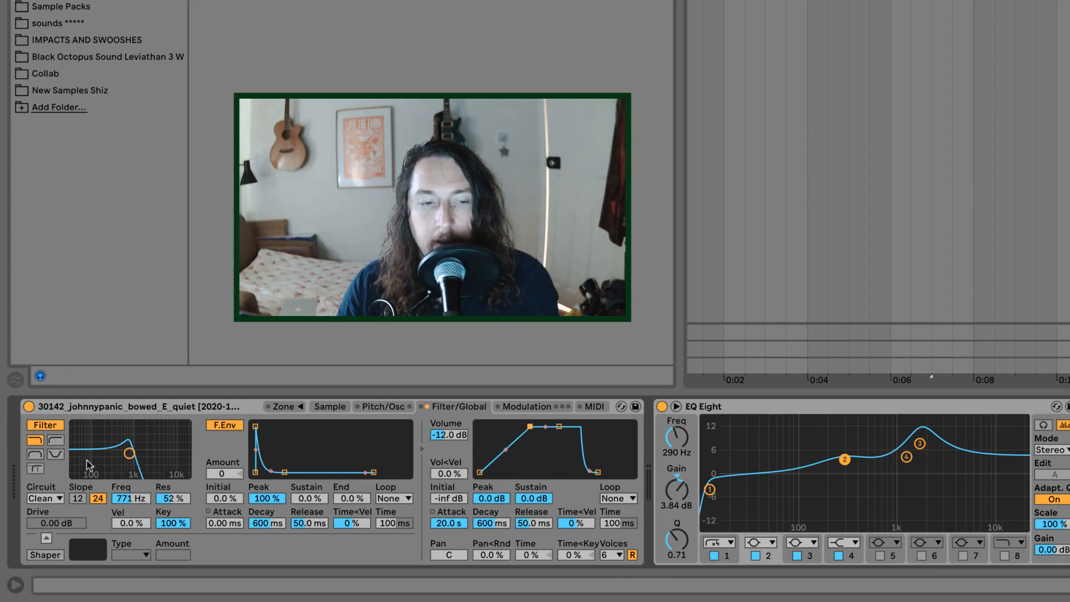
pyautogui.moveTo(129, 453); pyautogui.dragTo(178, 457)
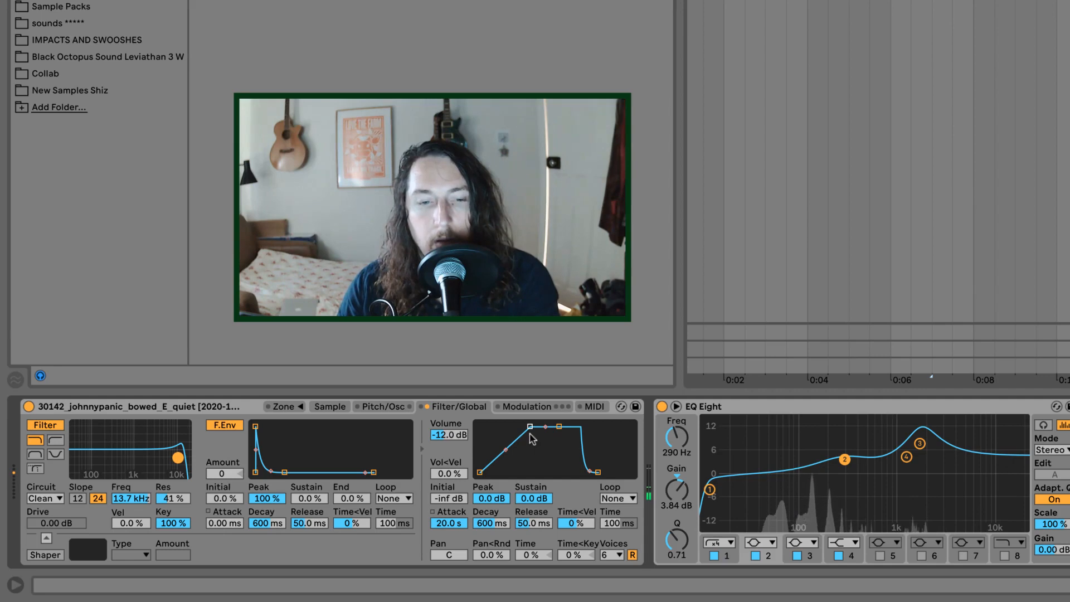
pyautogui.moveTo(530, 431); pyautogui.dragTo(523, 432)
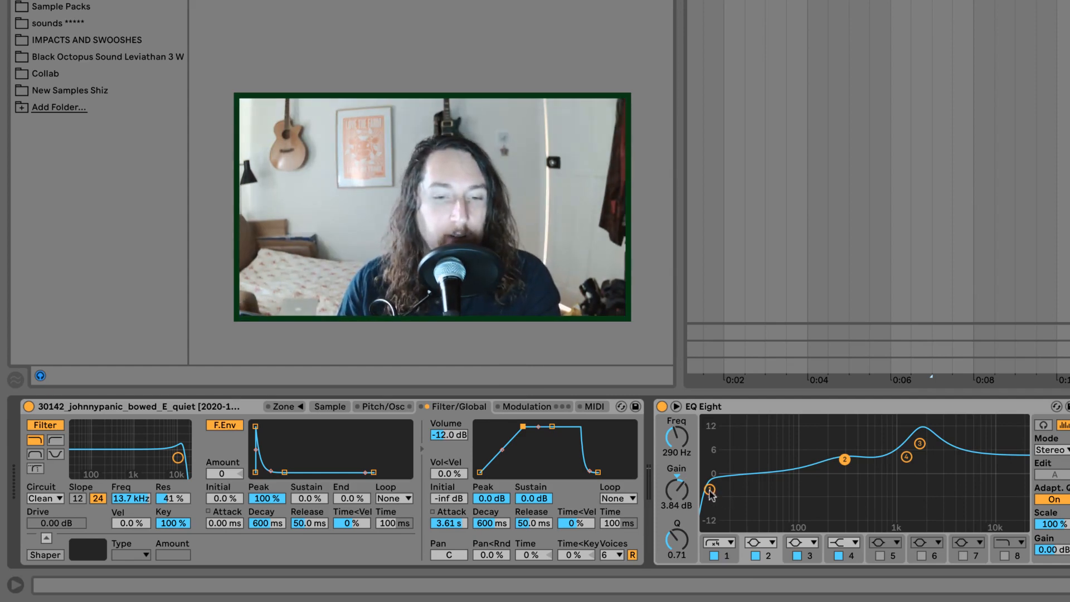
# Step: Raise EQ band 1's cutoff, bring bands 2, 3 and 4 close to 0 dB, and play notes to audition the flattened sound
pyautogui.moveTo(711, 494); pyautogui.dragTo(722, 492)
pyautogui.moveTo(845, 459); pyautogui.dragTo(938, 487)
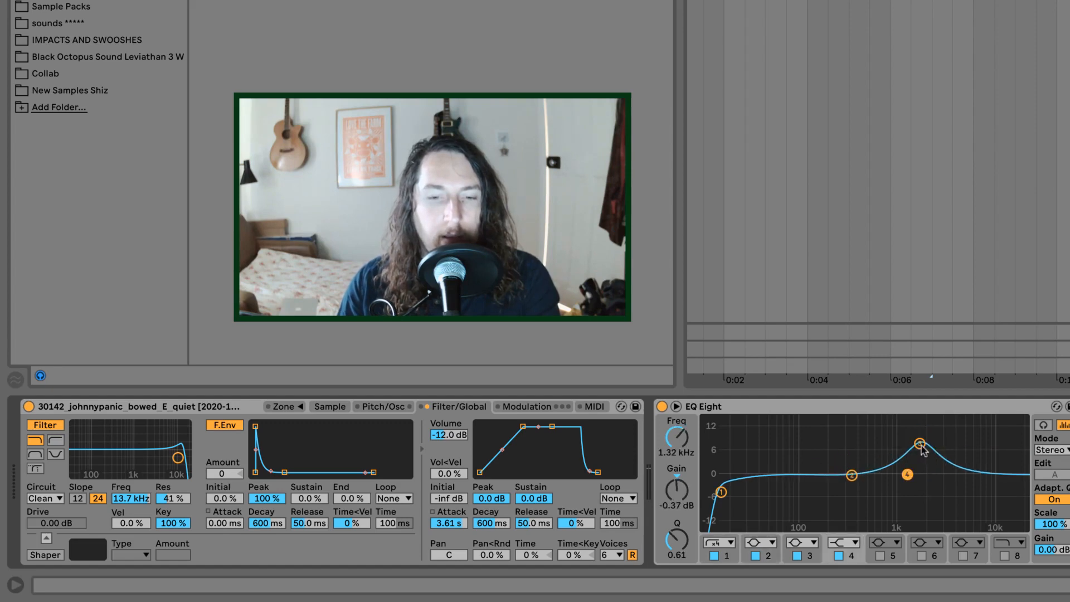
pyautogui.moveTo(920, 445); pyautogui.dragTo(921, 475)
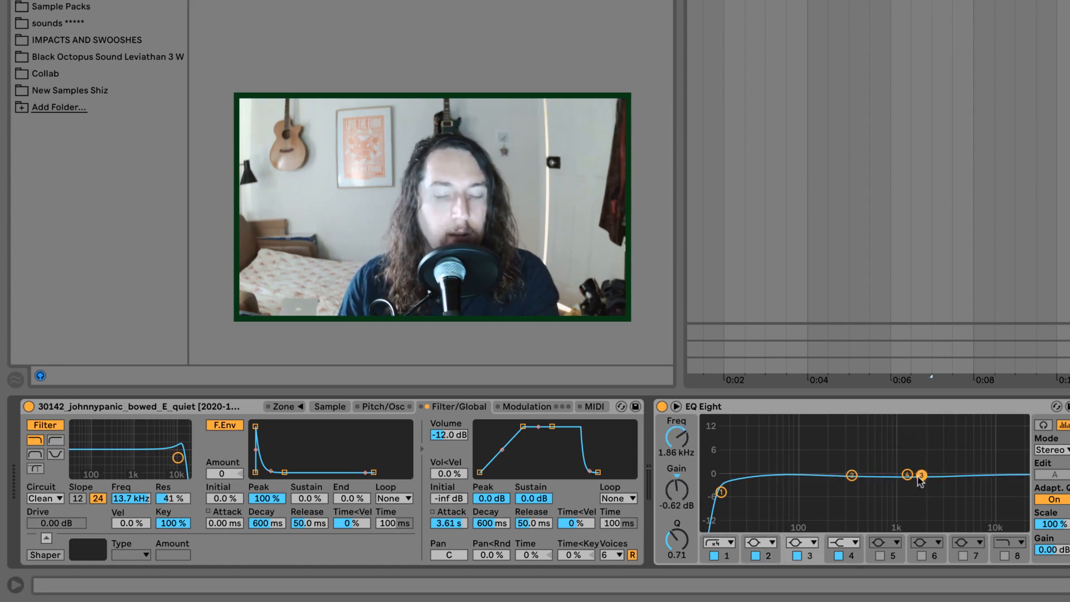
pyautogui.press('a')
pyautogui.press('x')
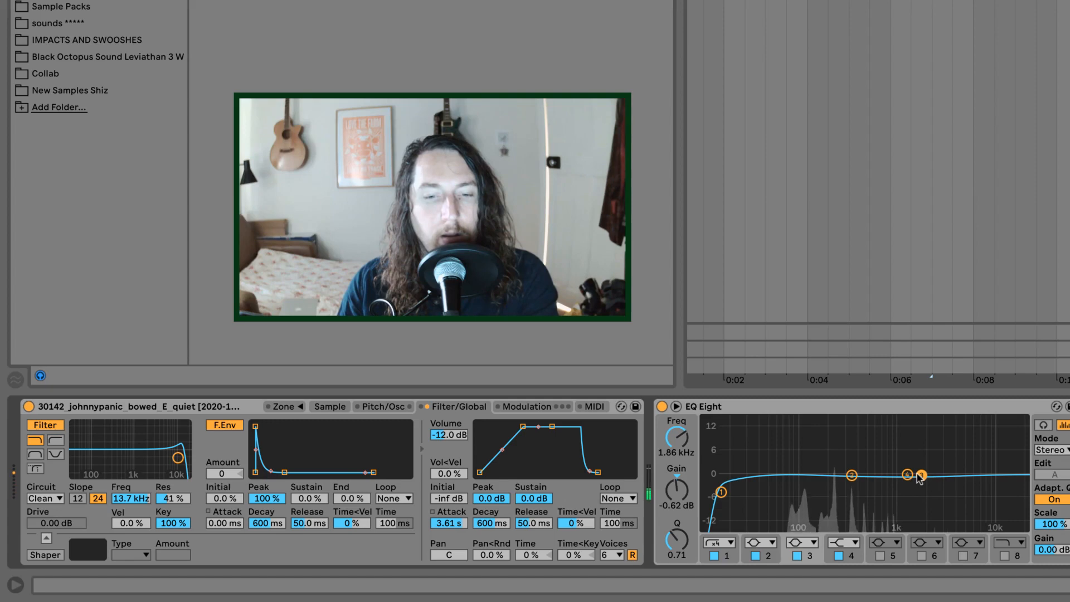
# Step: Shift the keyboard octave up, set EQ band 4 to 3.35 dB at 2.40 kHz and band 1 to 102 Hz, and cut band 2 to -15 dB
pyautogui.moveTo(919, 478); pyautogui.dragTo(931, 461)
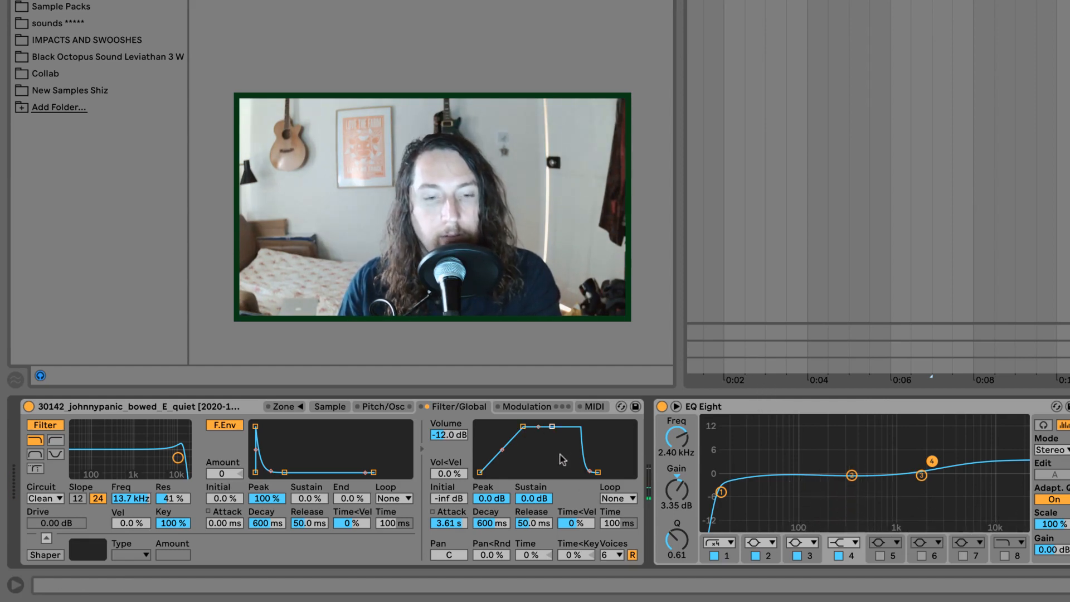
pyautogui.press('x')
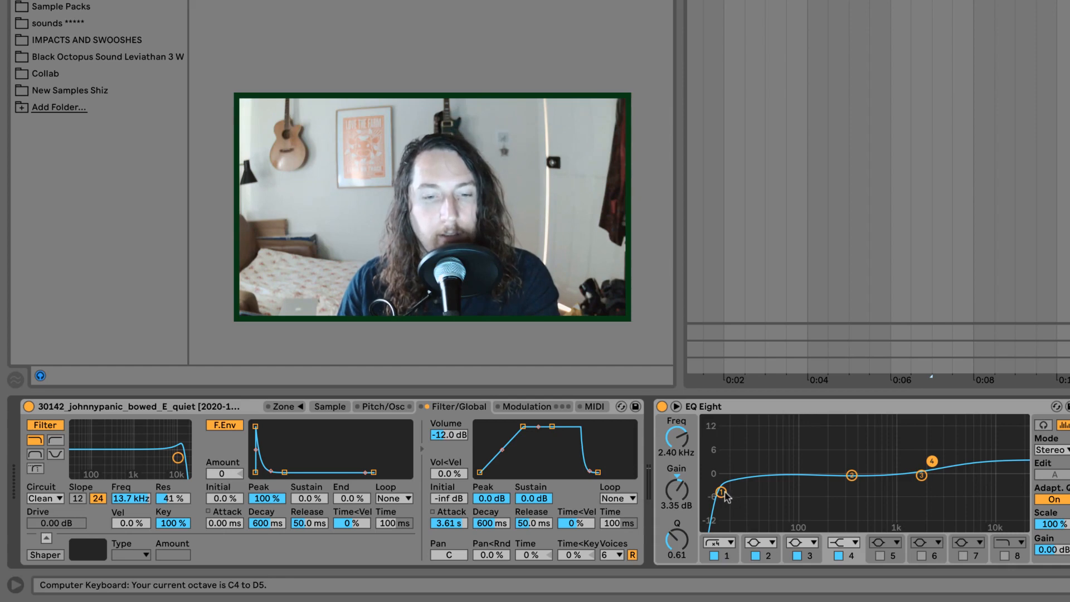
pyautogui.moveTo(720, 492); pyautogui.dragTo(787, 490)
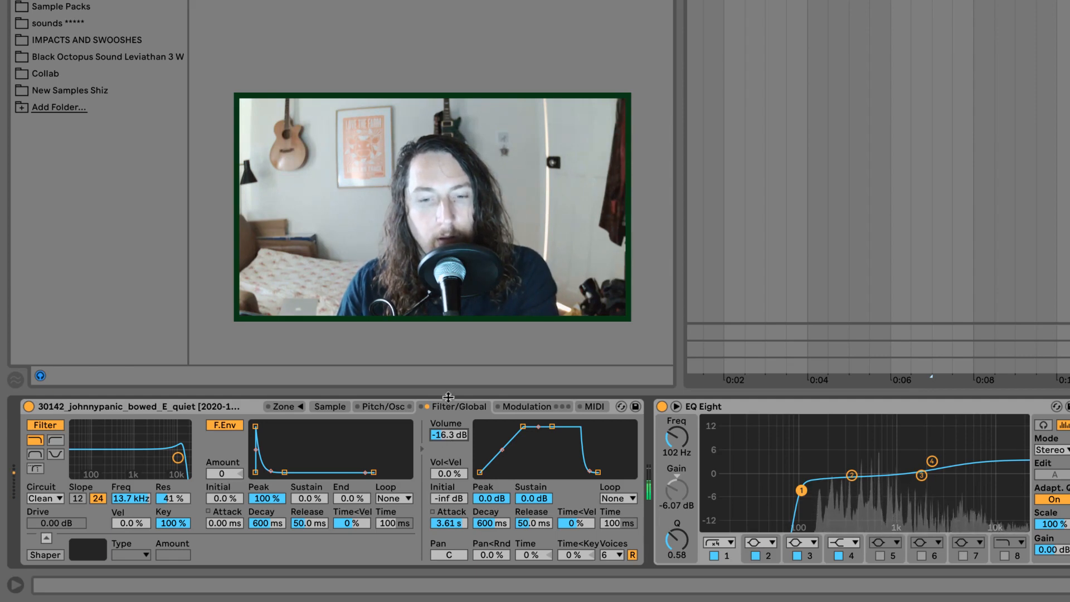
pyautogui.moveTo(851, 475); pyautogui.dragTo(888, 527)
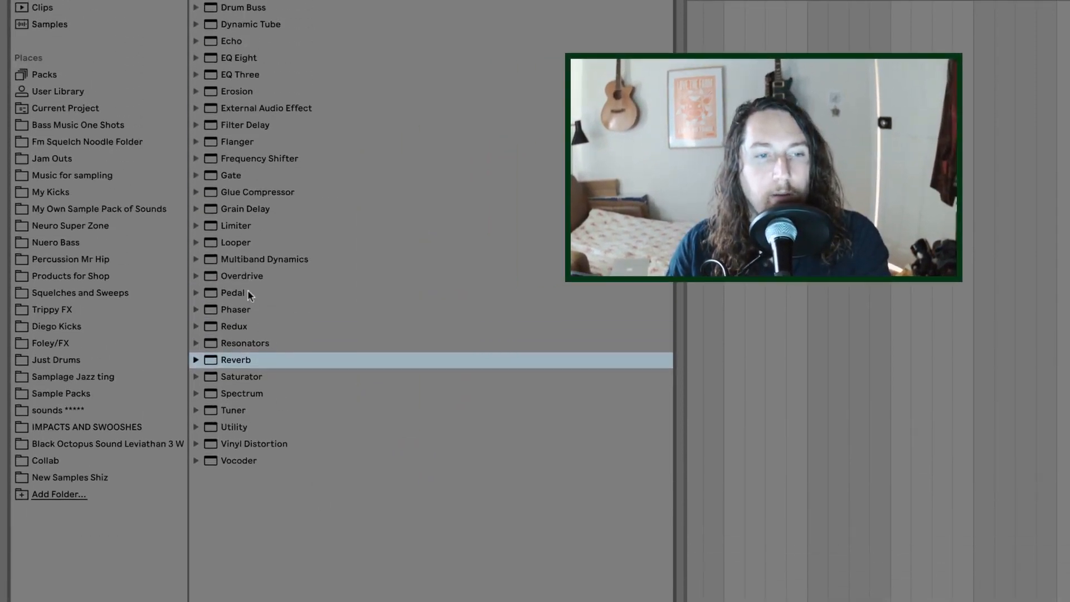
# Step: Try a Frequency Shifter after the reverb in Ring mode with LFO amount 275 Hz, rate 0.03 Hz and dry/wet 46.8%
pyautogui.doubleClick(262, 159)
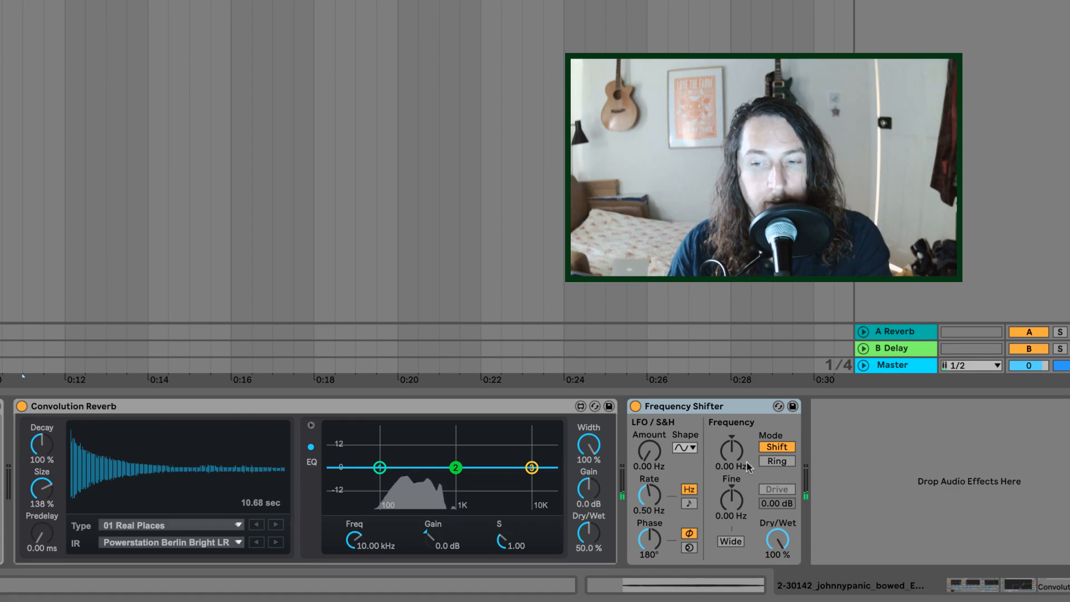
pyautogui.click(776, 461)
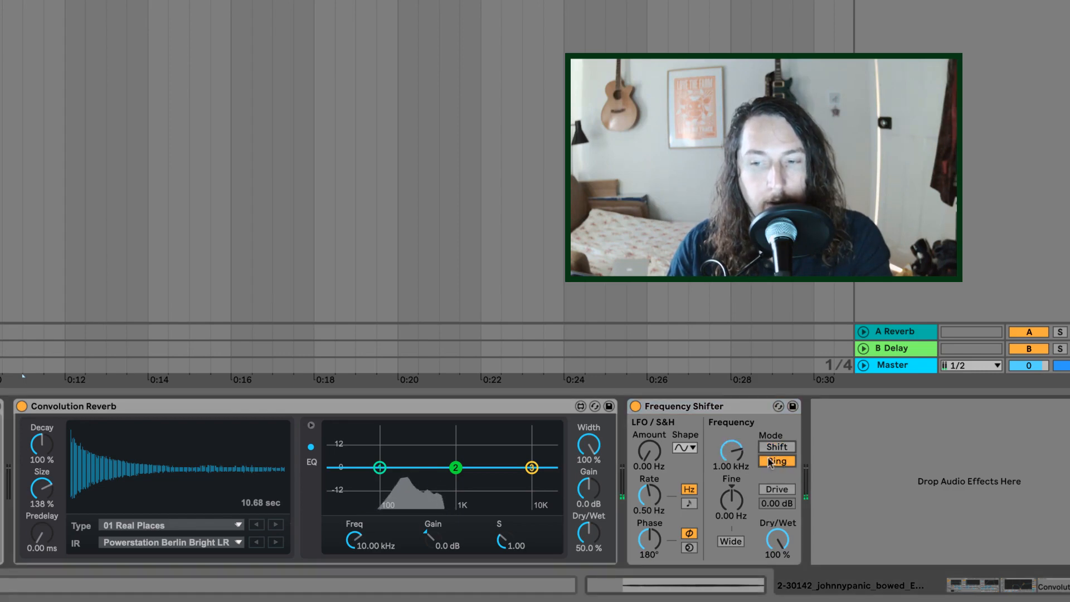
pyautogui.moveTo(649, 450)
pyautogui.mouseDown()
pyautogui.moveTo(650, 432)
pyautogui.moveTo(649, 446)
pyautogui.mouseUp()
pyautogui.moveTo(777, 539); pyautogui.dragTo(777, 557)
pyautogui.moveTo(649, 495); pyautogui.dragTo(649, 510)
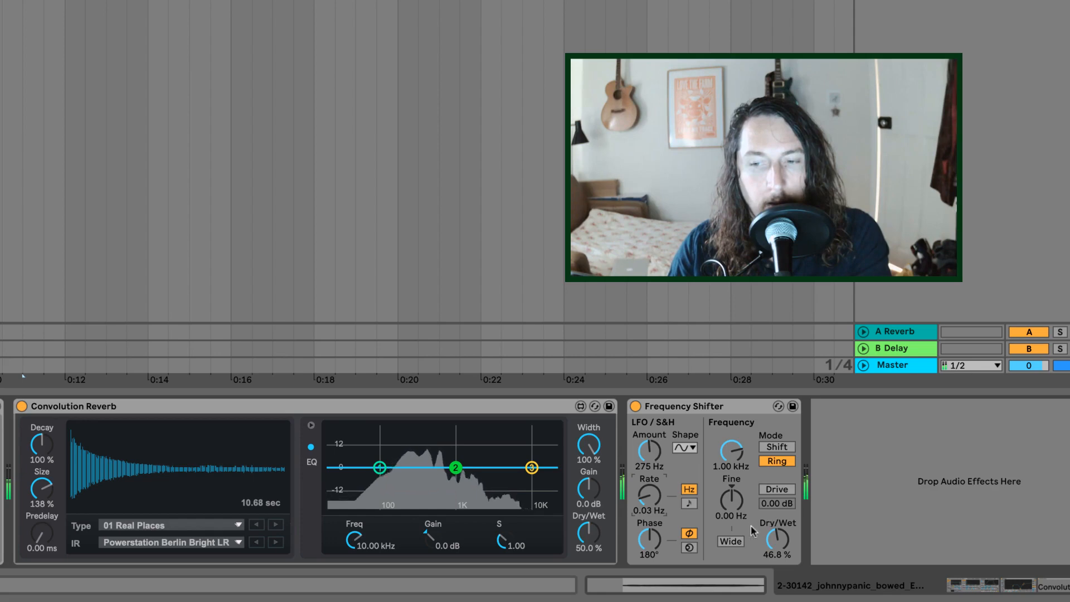
# Step: Try the Frequency Shifter with LFO amount 293 Hz, rate 0.11 Hz and dry/wet 18.3%, and remove the device from the chain
pyautogui.moveTo(650, 450); pyautogui.dragTo(649, 479)
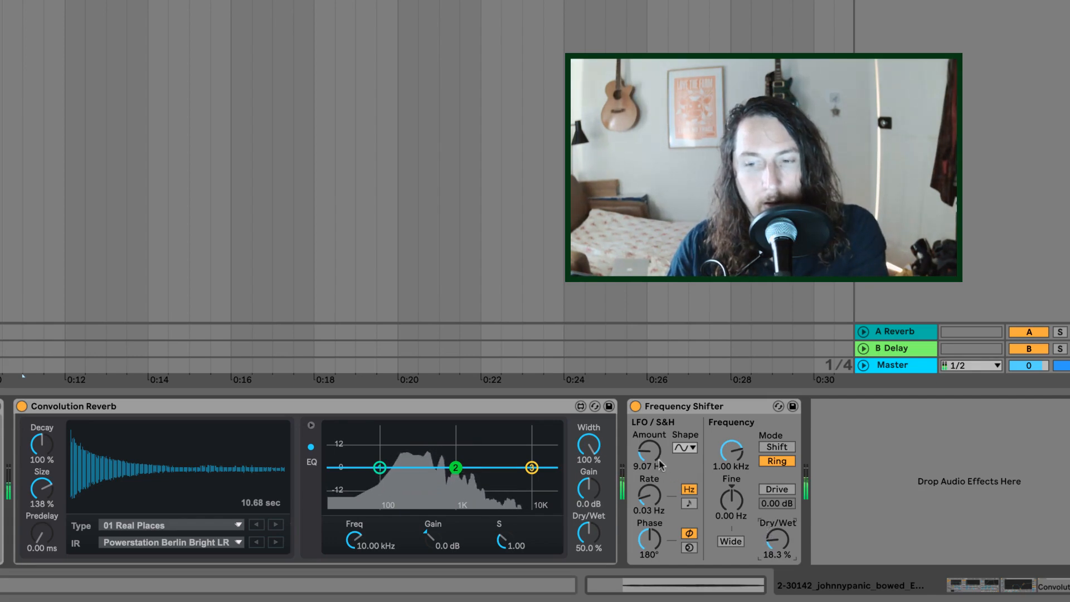
pyautogui.moveTo(650, 495); pyautogui.dragTo(649, 487)
pyautogui.moveTo(649, 451); pyautogui.dragTo(649, 434)
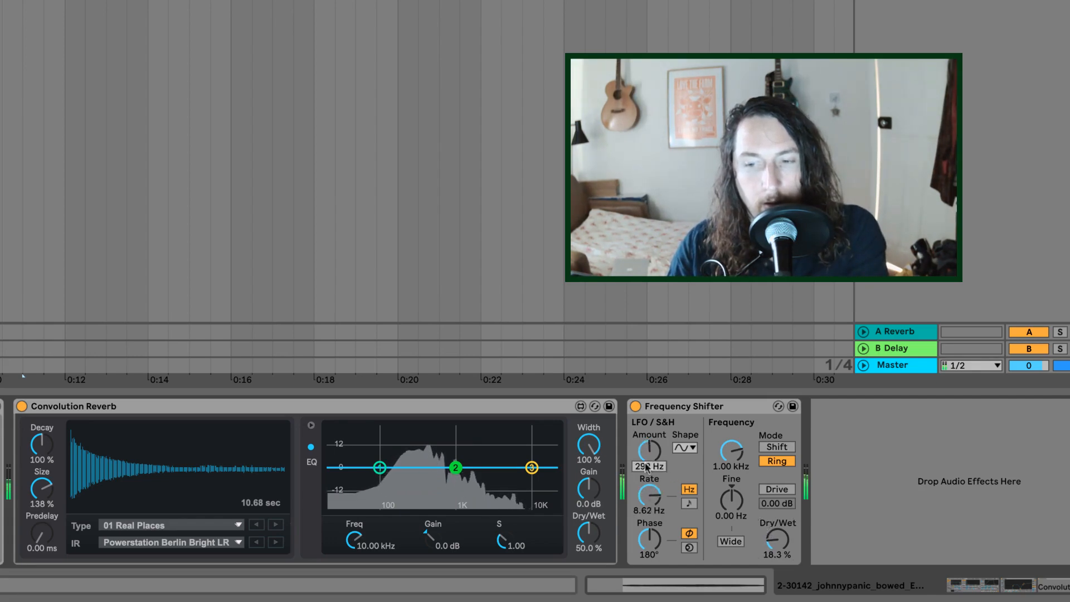
pyautogui.moveTo(650, 495); pyautogui.dragTo(649, 510)
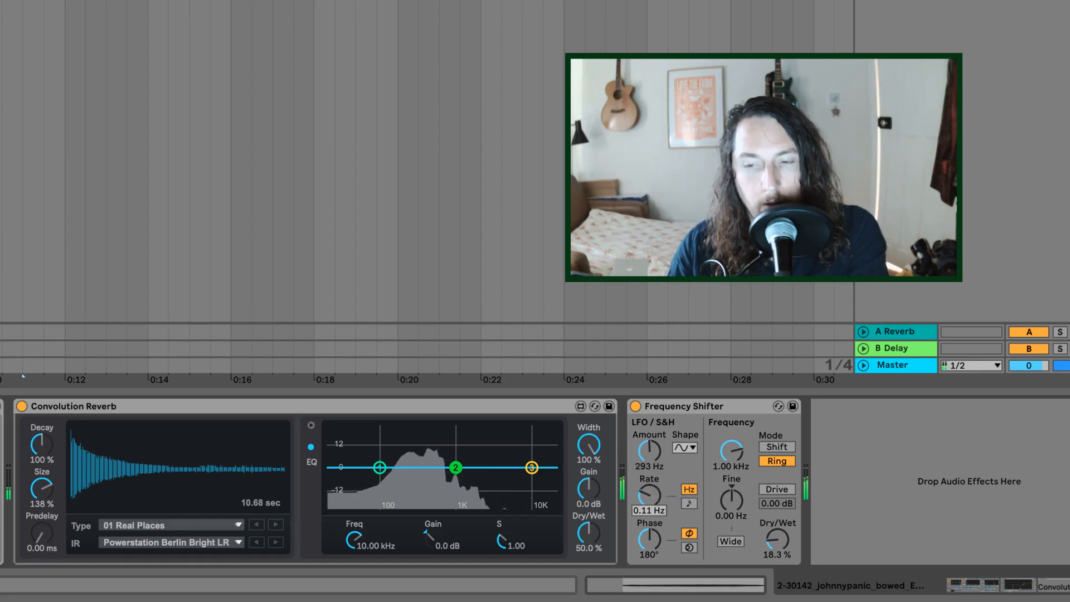
pyautogui.click(702, 407)
pyautogui.press('Delete')
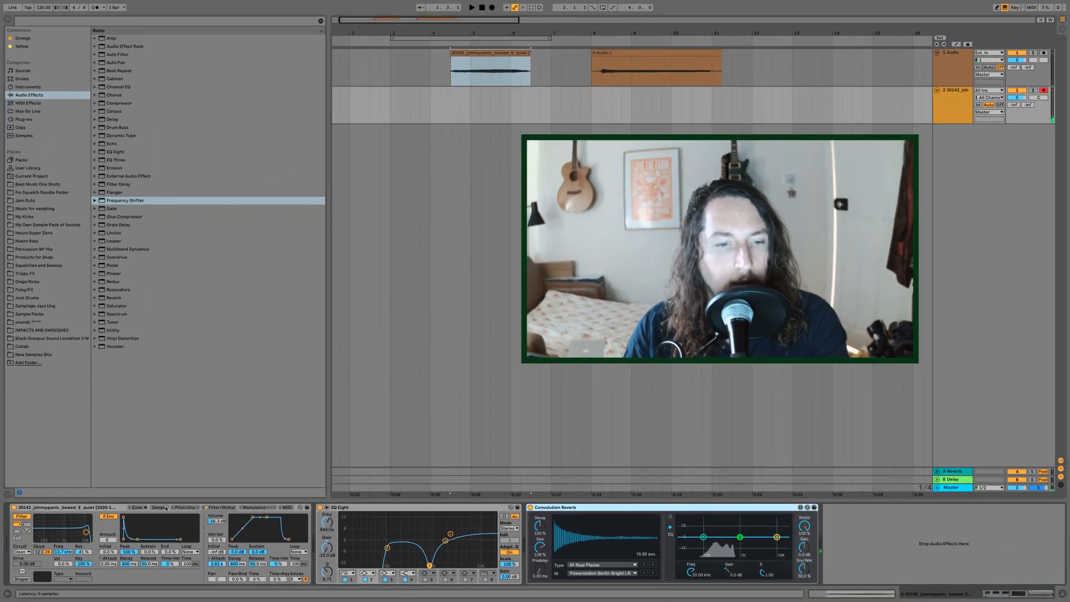
# Step: Show Sampler's sample waveform and audition the instrument in a higher octave
pyautogui.click(165, 508)
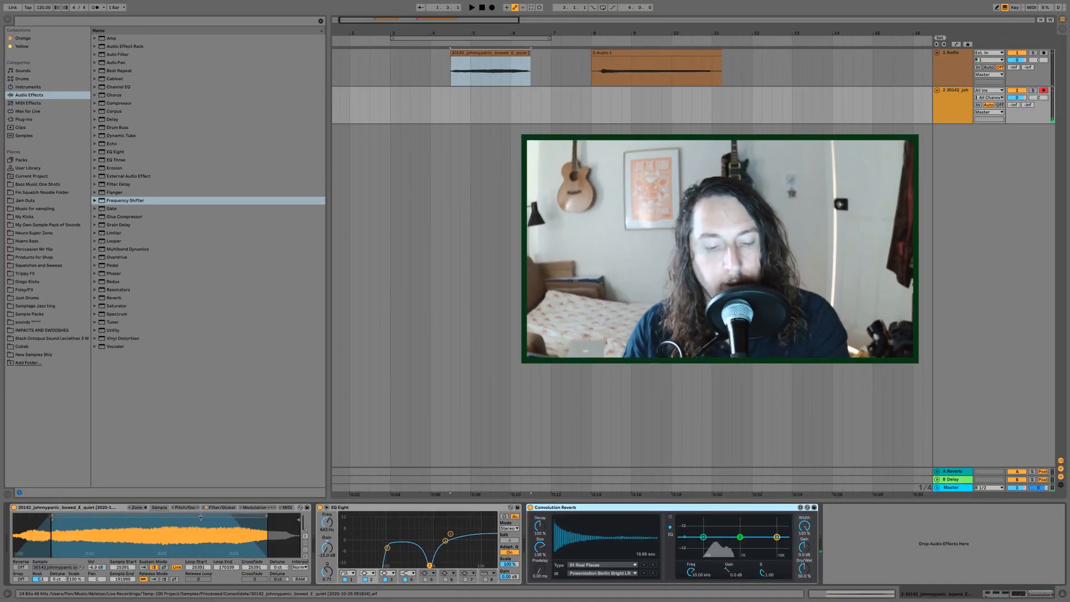
pyautogui.press('x')
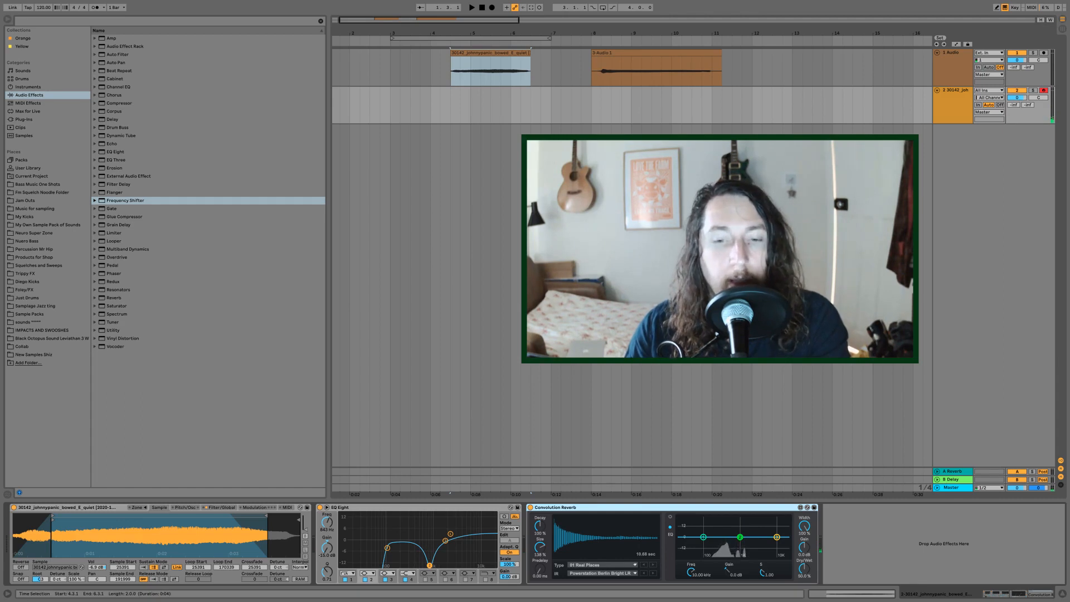
# Step: Insert a new audio track below the Sampler track and set its audio input to the 2-30142 johnnypanic bowed E quiet track
pyautogui.rightClick(968, 155)
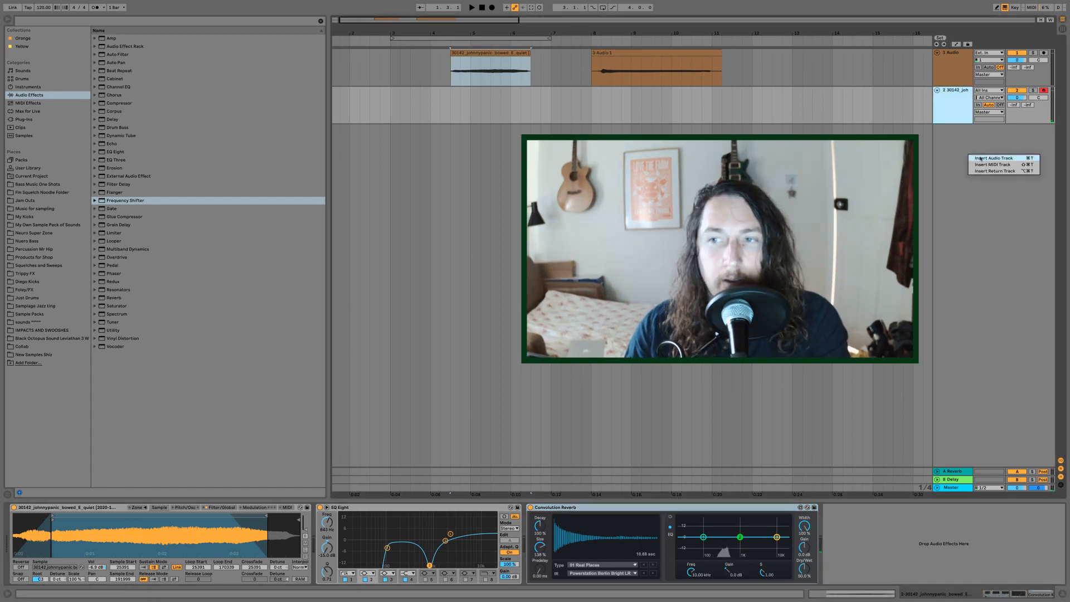
pyautogui.click(981, 158)
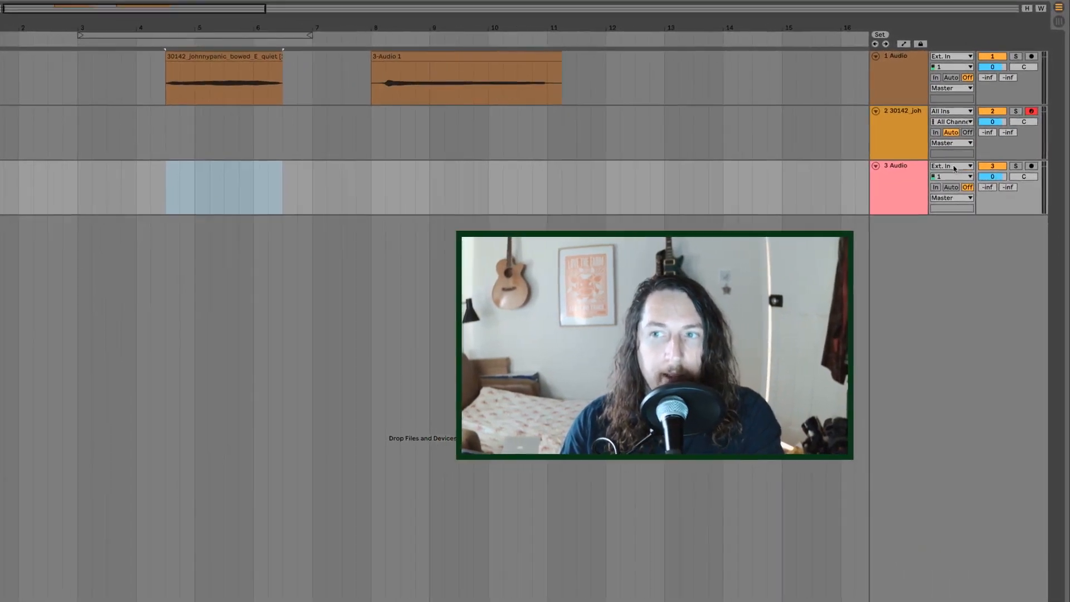
pyautogui.click(990, 129)
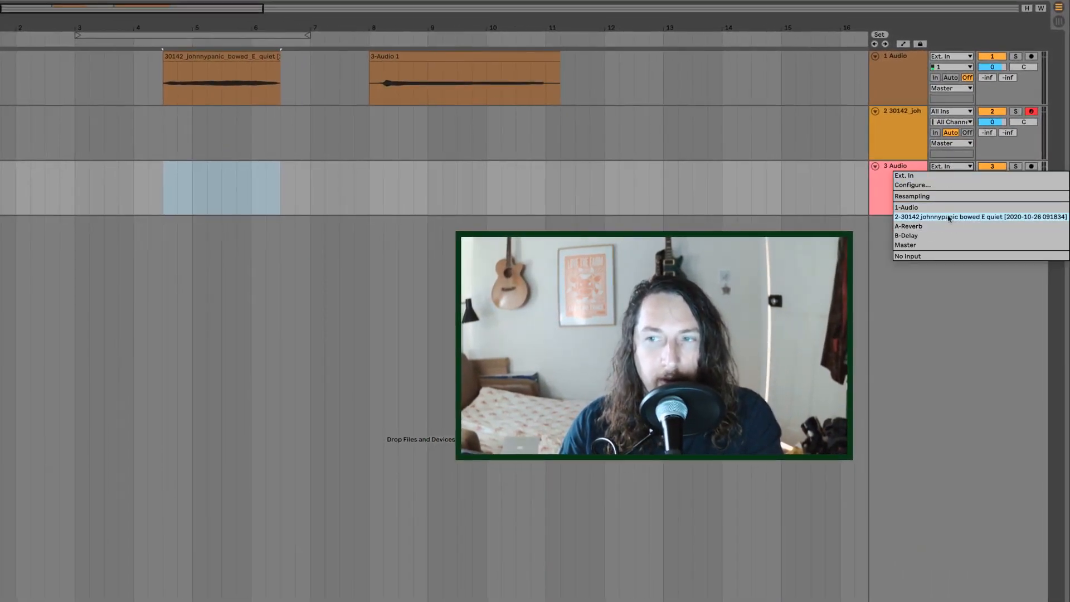
pyautogui.click(949, 167)
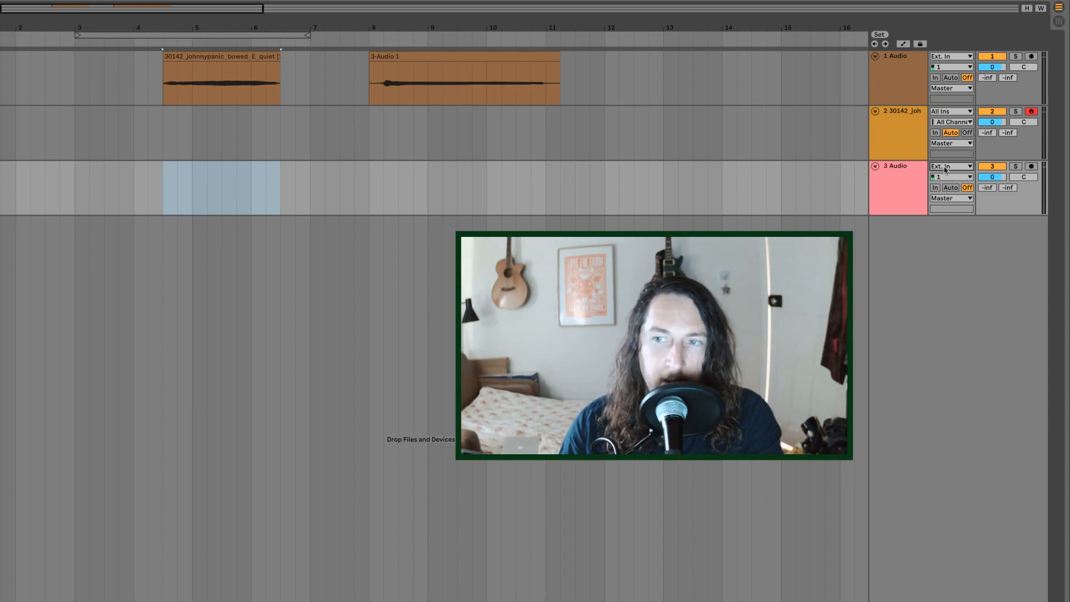
pyautogui.click(940, 167)
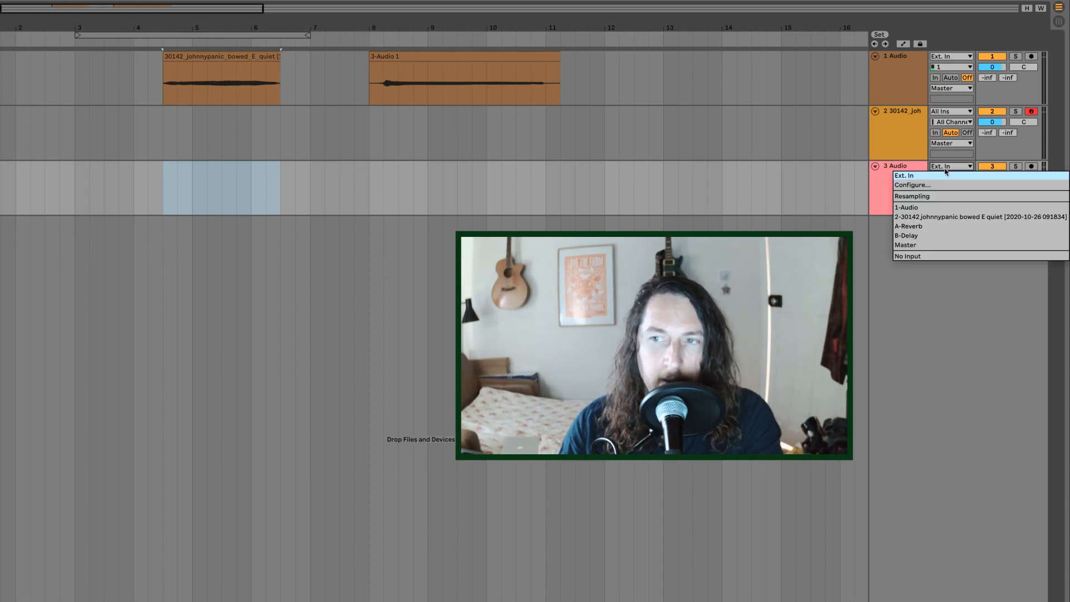
pyautogui.click(916, 216)
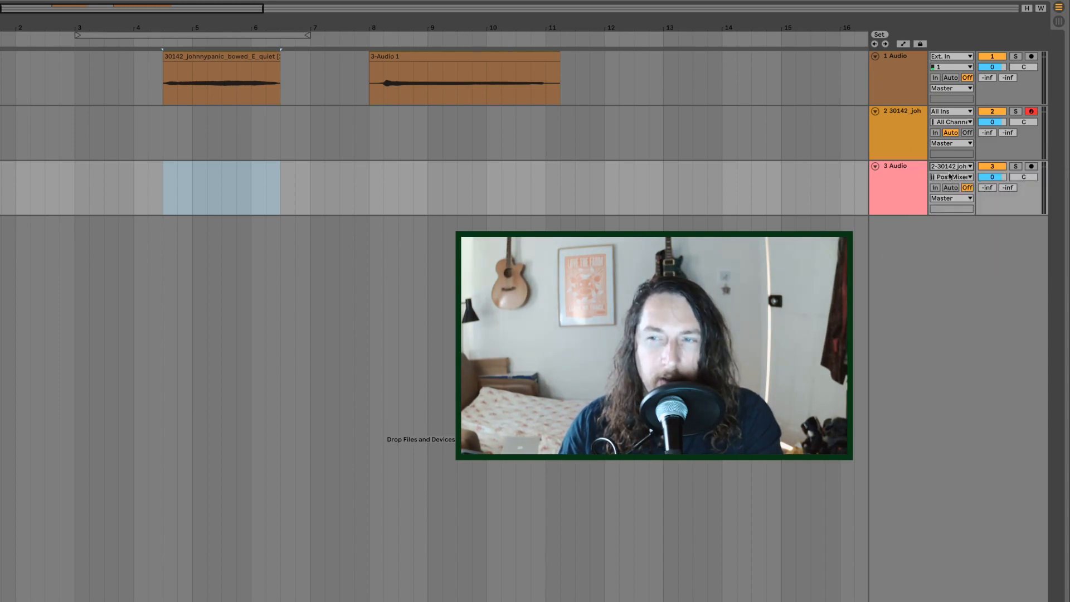
# Step: Arm the 3 Audio track for recording alongside the Sampler track and solo both tracks
pyautogui.click(908, 143)
pyautogui.click(1031, 167)
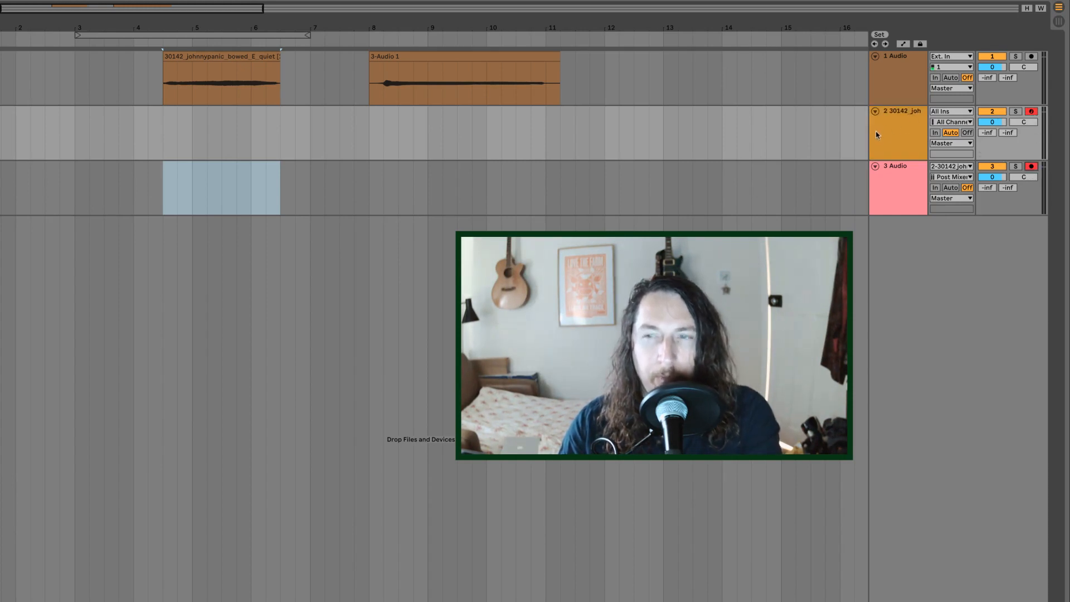
pyautogui.click(1016, 111)
pyautogui.click(1016, 167)
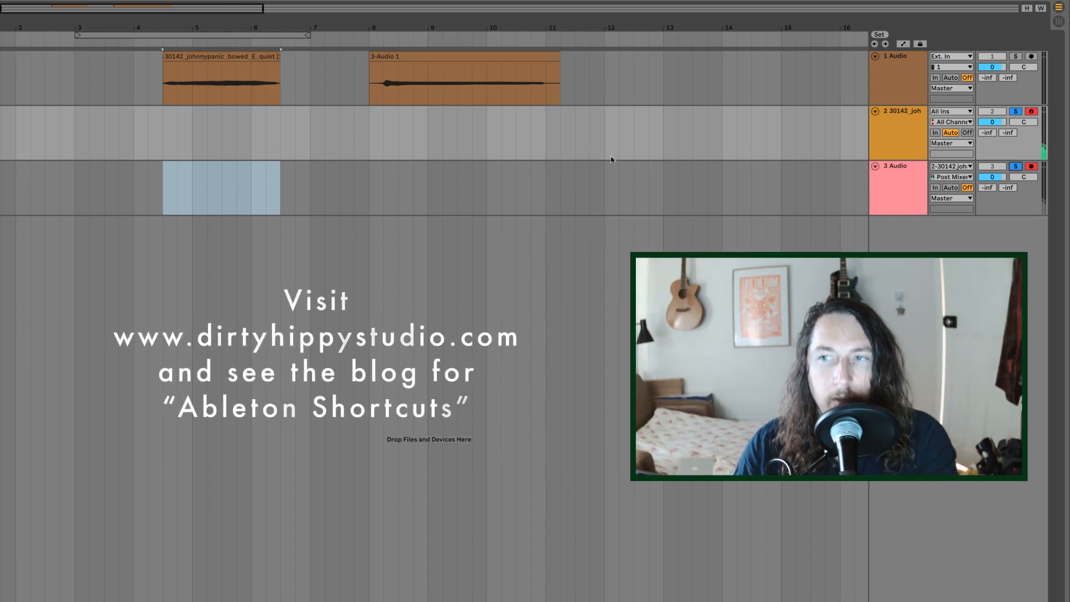
# Step: Record a sparse performance of sustained notes and a chord onto both armed tracks until past bar 16
pyautogui.click(221, 4)
pyautogui.click(246, 284)
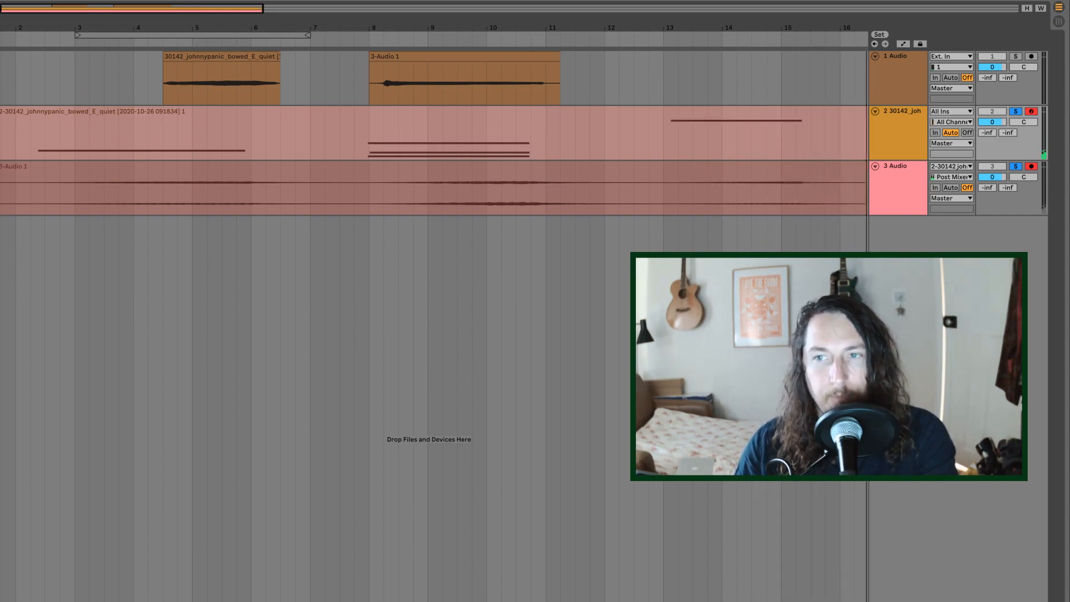
pyautogui.press('space')
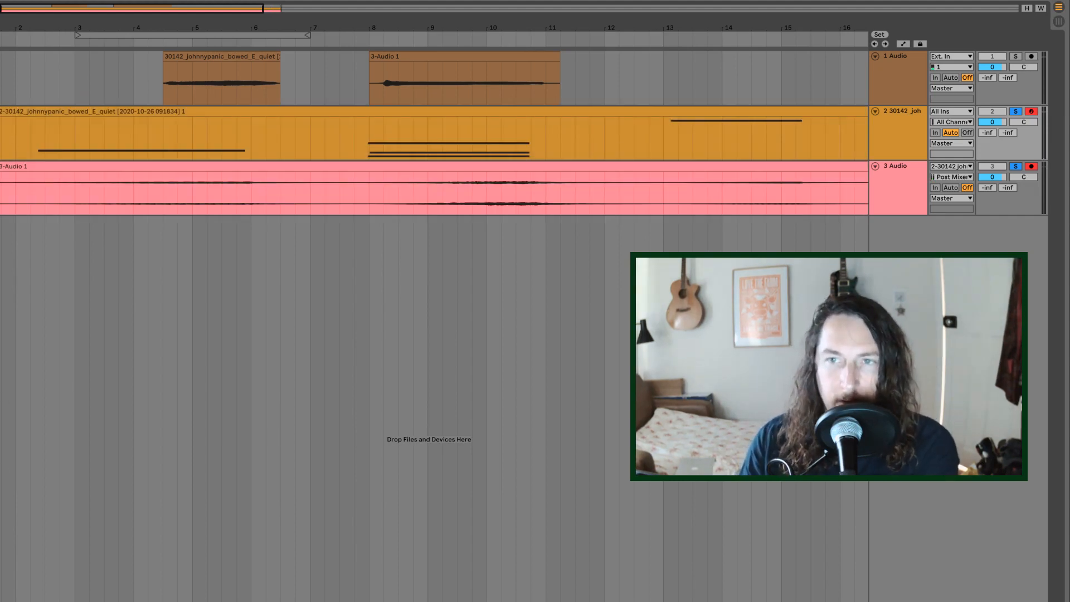
# Step: Delete the recorded MIDI clip and move the resampled audio from 1.4.1 to 8.1.1 onto a new track below
pyautogui.click(382, 113)
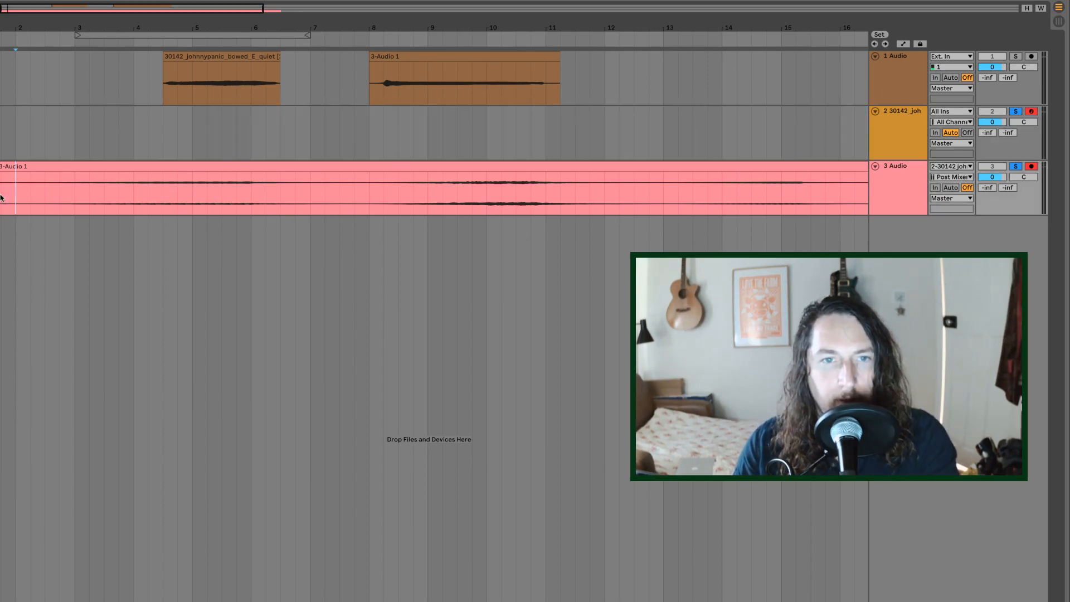
pyautogui.moveTo(1, 192); pyautogui.dragTo(287, 180)
pyautogui.moveTo(354, 176); pyautogui.dragTo(357, 265)
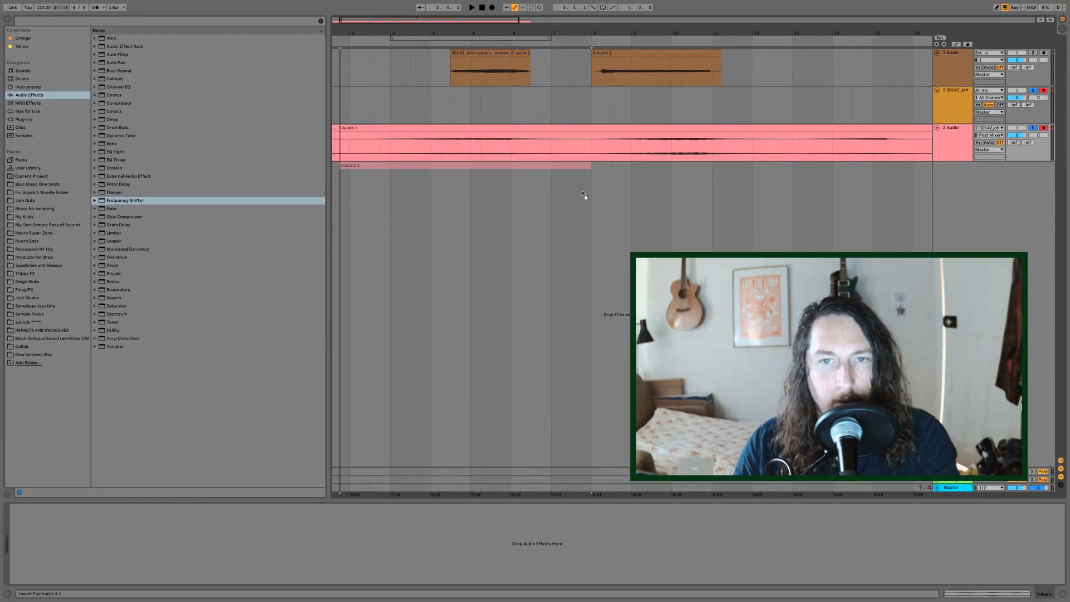
pyautogui.moveTo(583, 195); pyautogui.dragTo(586, 192)
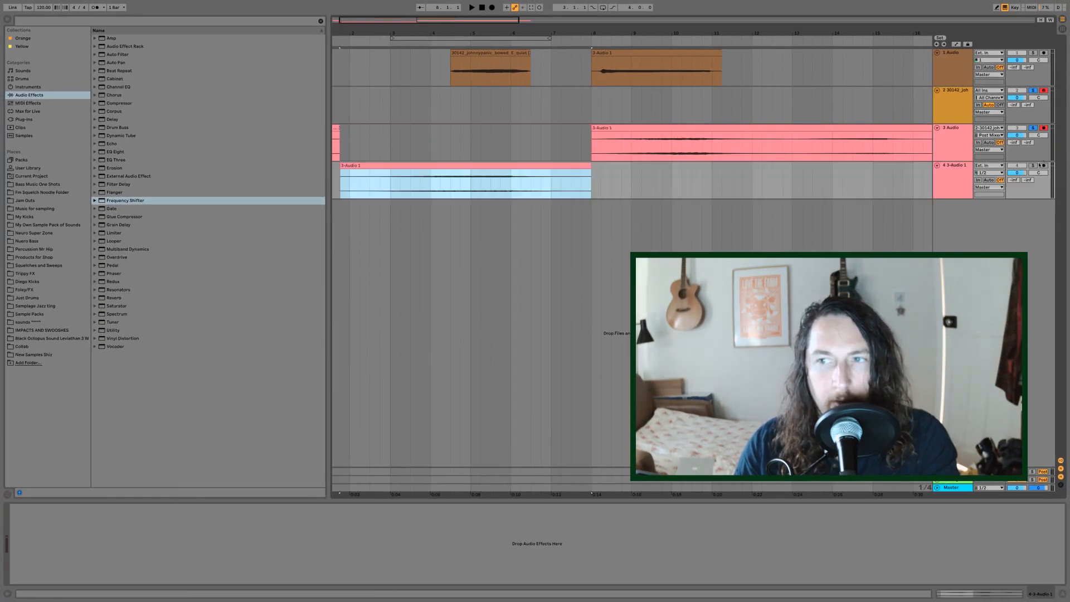
# Step: Solo the new audio track and show the Transposition envelope of its clip
pyautogui.click(1033, 166)
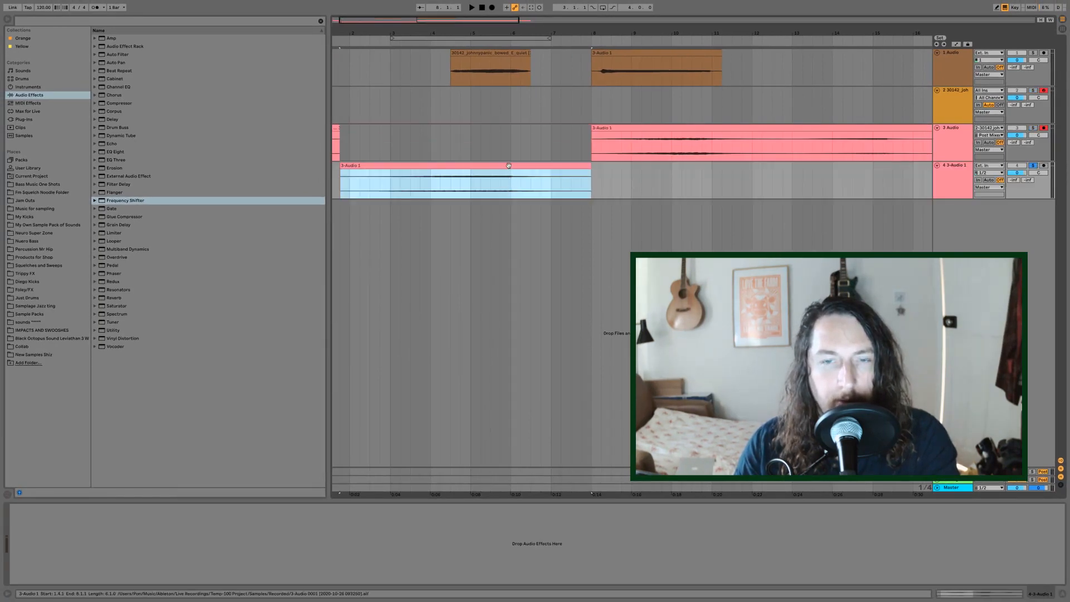
pyautogui.click(512, 189)
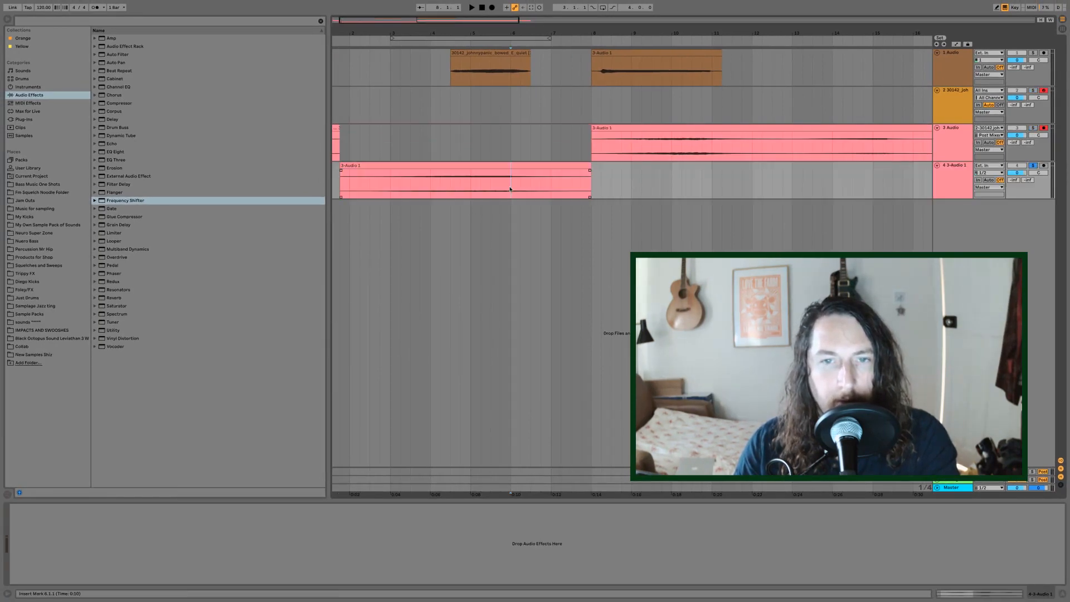
pyautogui.click(535, 167)
pyautogui.click(411, 184)
pyautogui.doubleClick(457, 169)
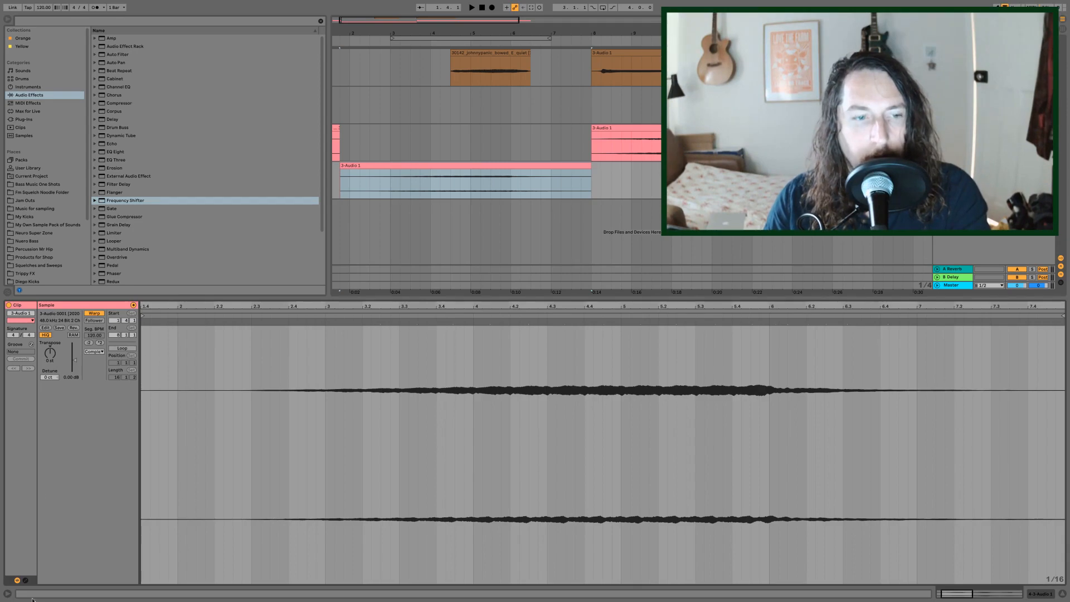
pyautogui.click(25, 580)
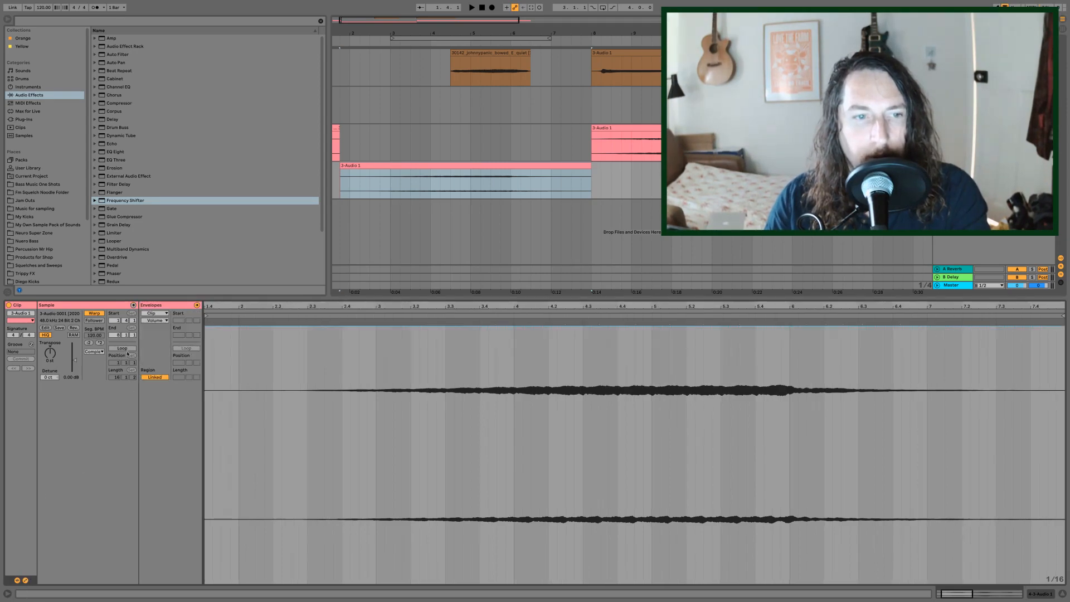
pyautogui.click(156, 320)
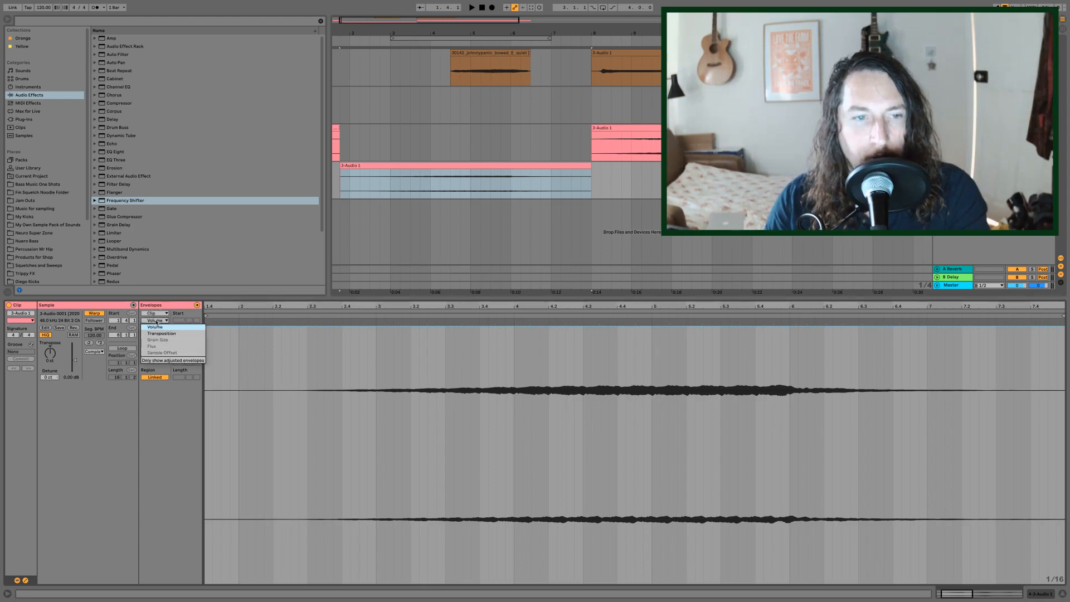
pyautogui.click(158, 333)
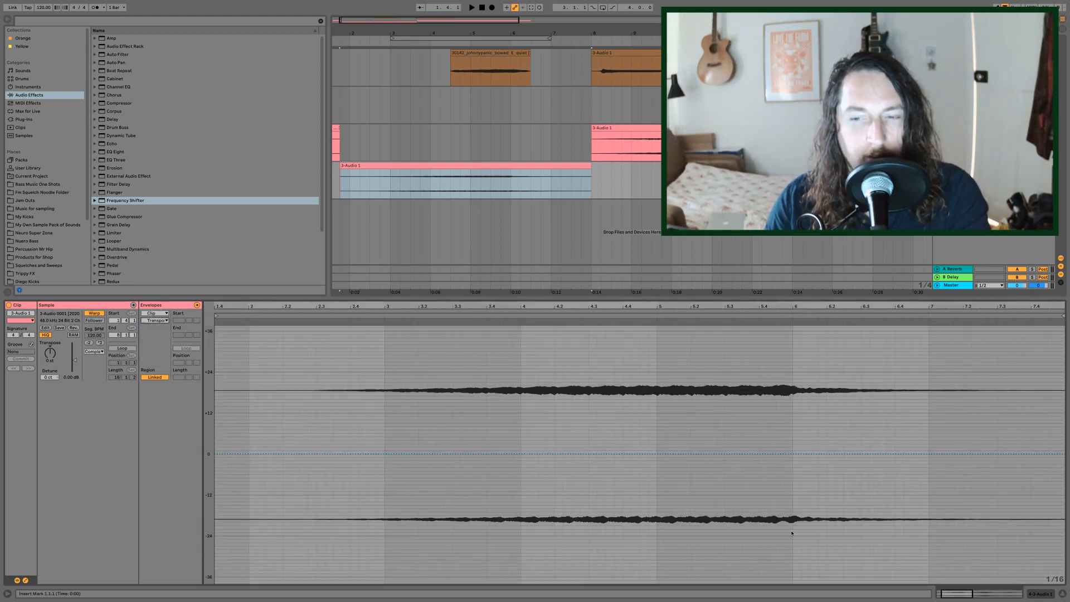
# Step: Audition the clip and try a transposition ramp falling from 0 to -7 st at bar 6
pyautogui.press('space')
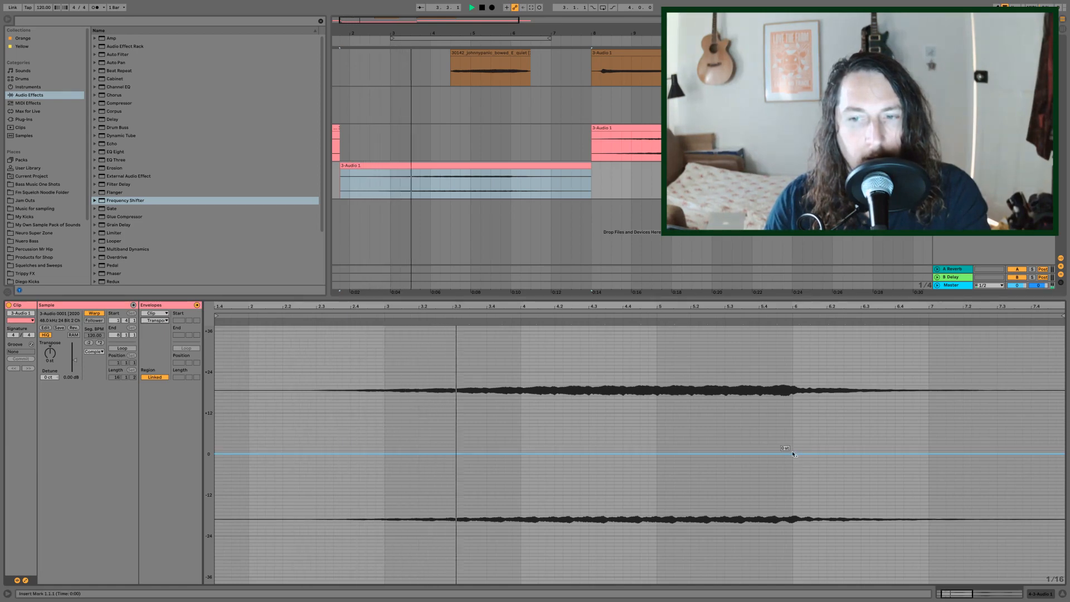
pyautogui.click(794, 454)
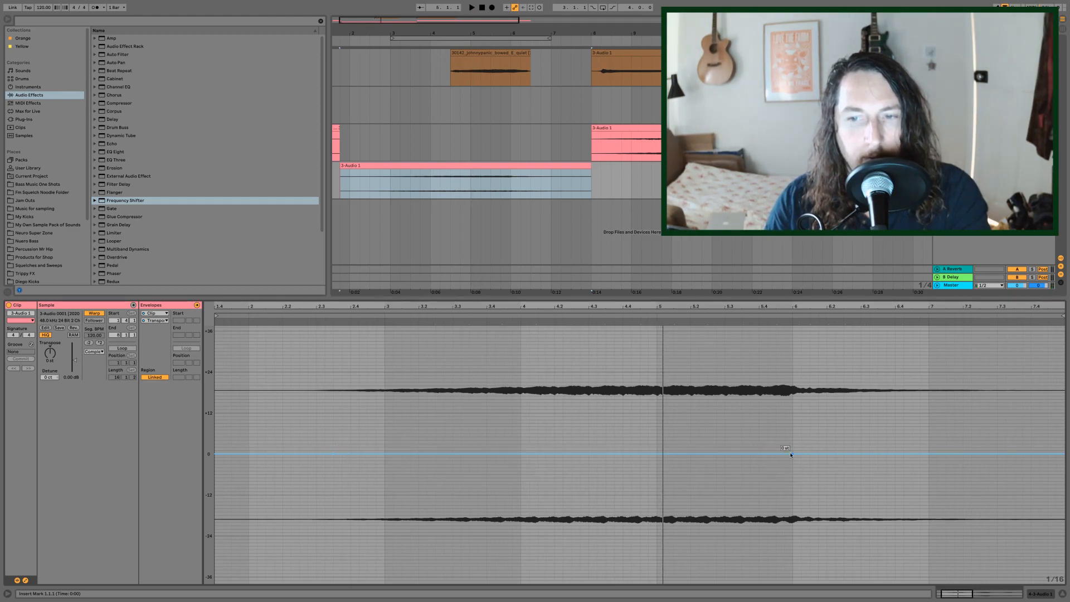
pyautogui.moveTo(790, 454); pyautogui.dragTo(790, 478)
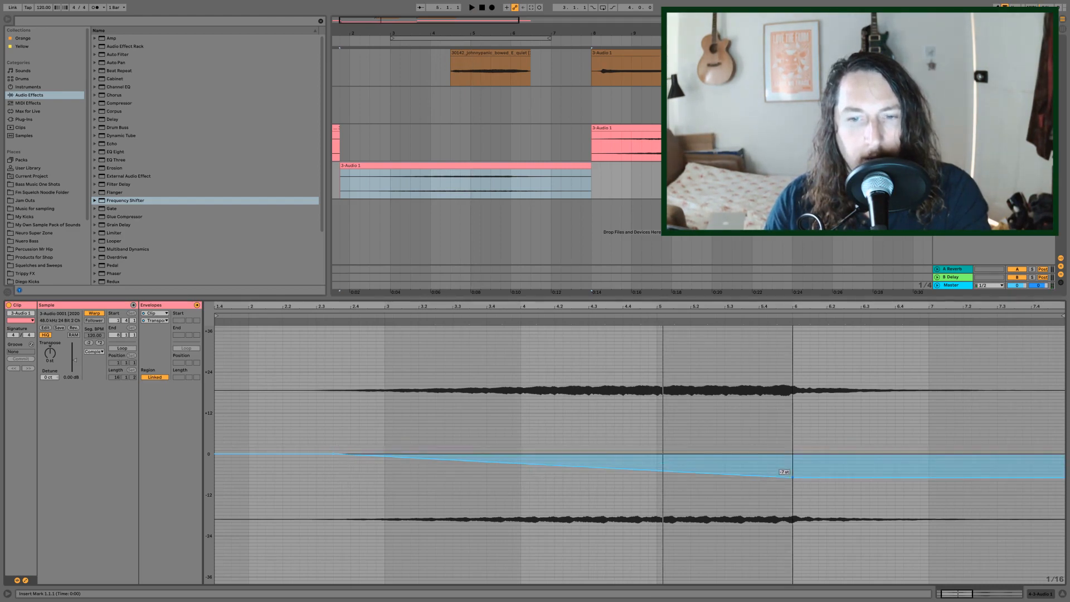
pyautogui.press('space')
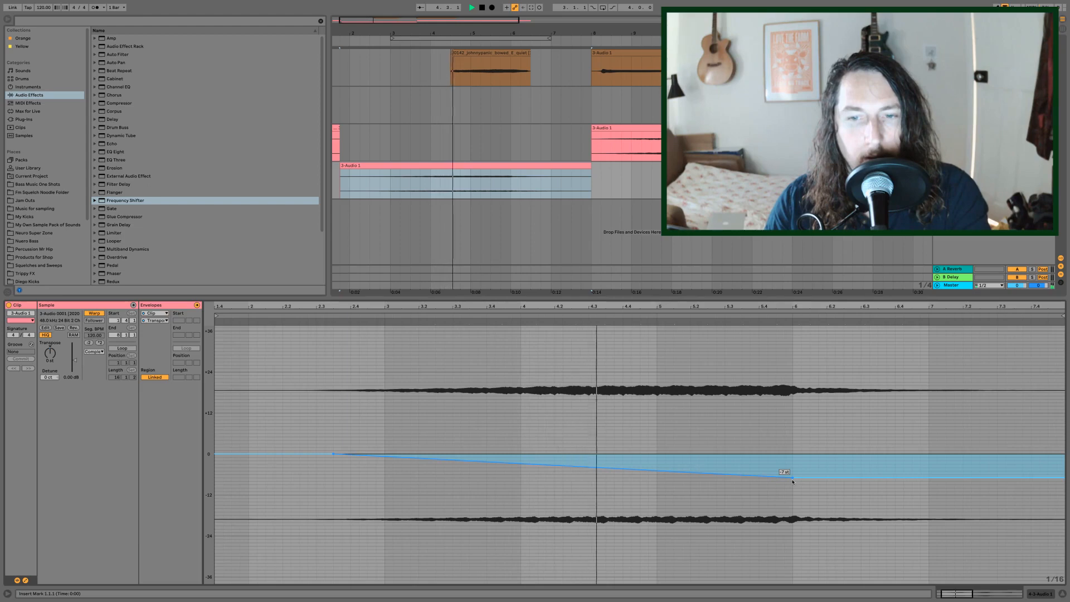
# Step: Try a downward pitch glide from a raised start to 0 st at bar 6, and flatten the Transposition envelope
pyautogui.moveTo(793, 480); pyautogui.dragTo(589, 446)
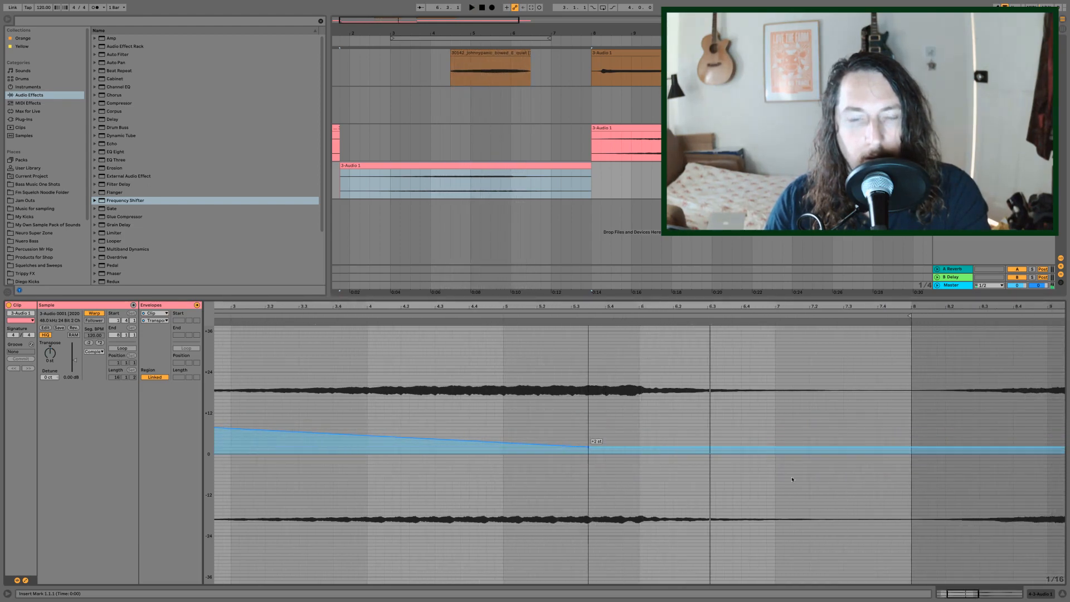
pyautogui.scroll(-5, 479, 449)
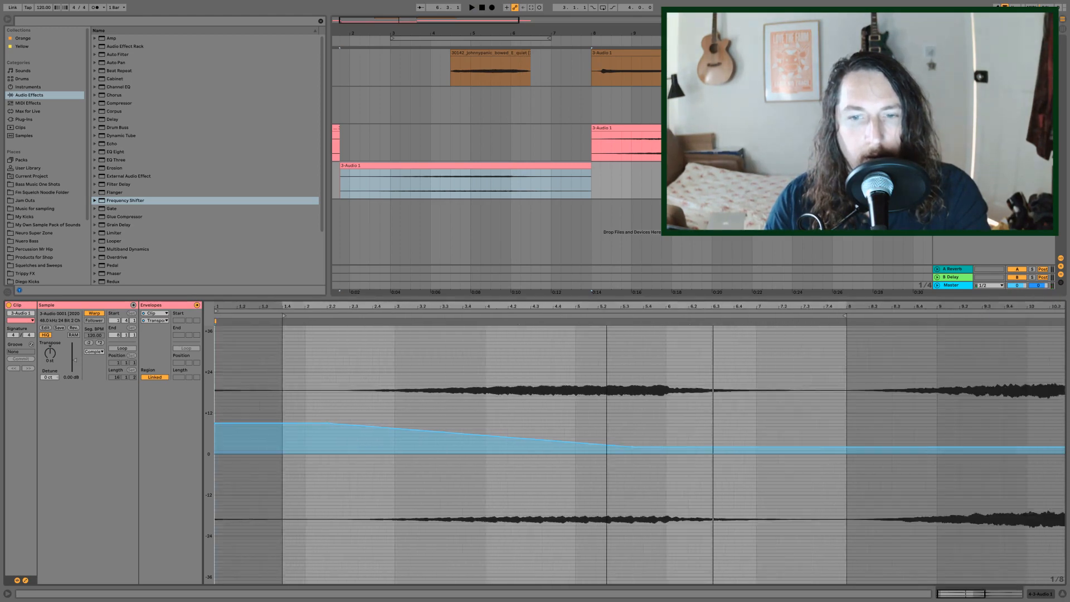
pyautogui.moveTo(490, 450); pyautogui.dragTo(512, 453)
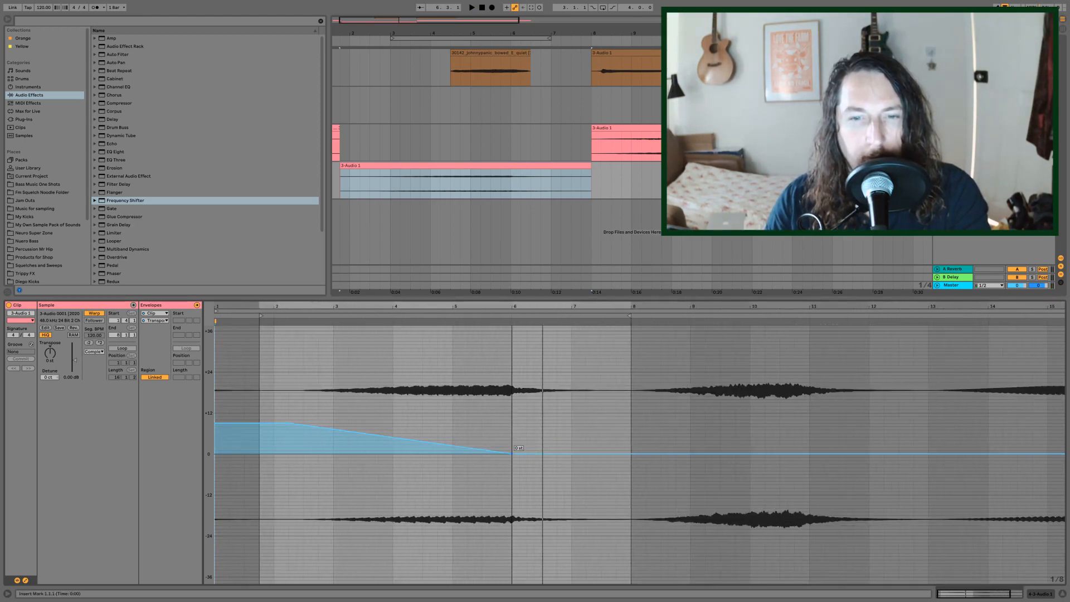
pyautogui.moveTo(288, 423); pyautogui.dragTo(326, 453)
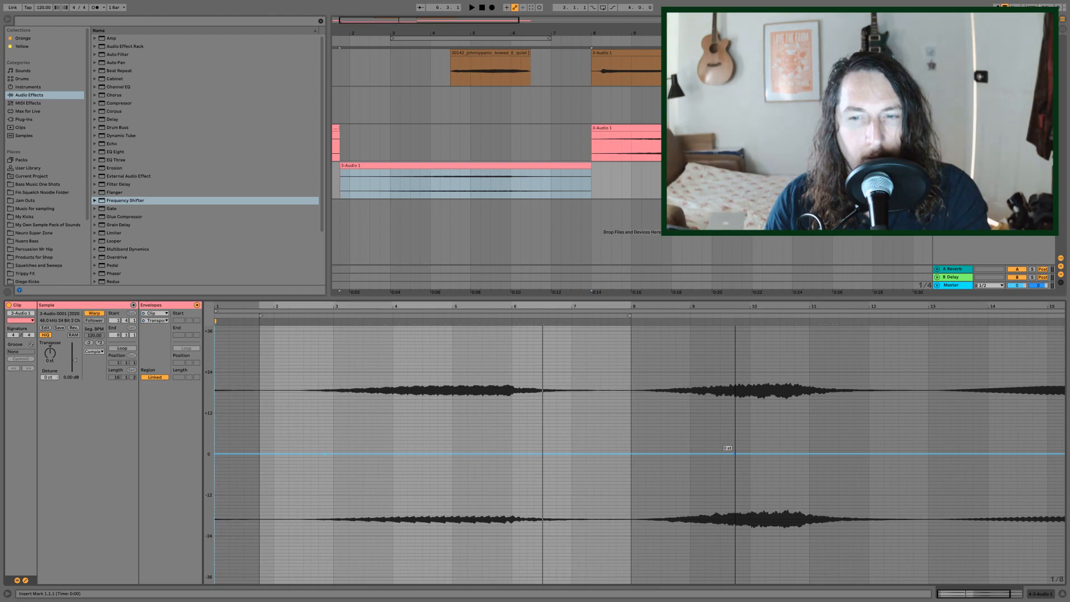
# Step: Raise the Transposition envelope slightly just before bar 10, audition the clip, and consolidate it into a new sample
pyautogui.moveTo(735, 453); pyautogui.dragTo(735, 451)
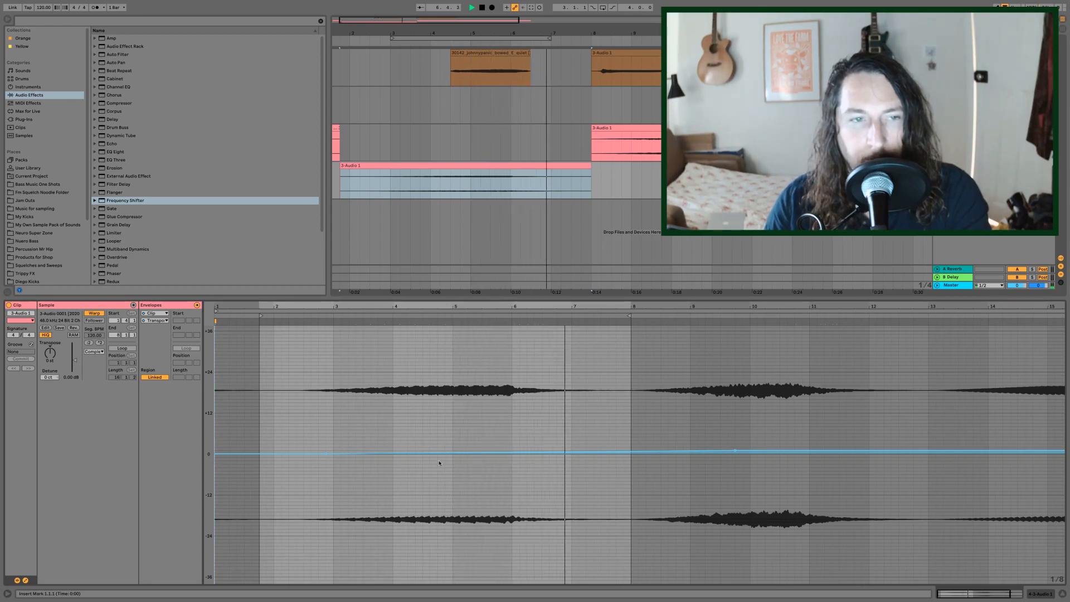
pyautogui.press('space')
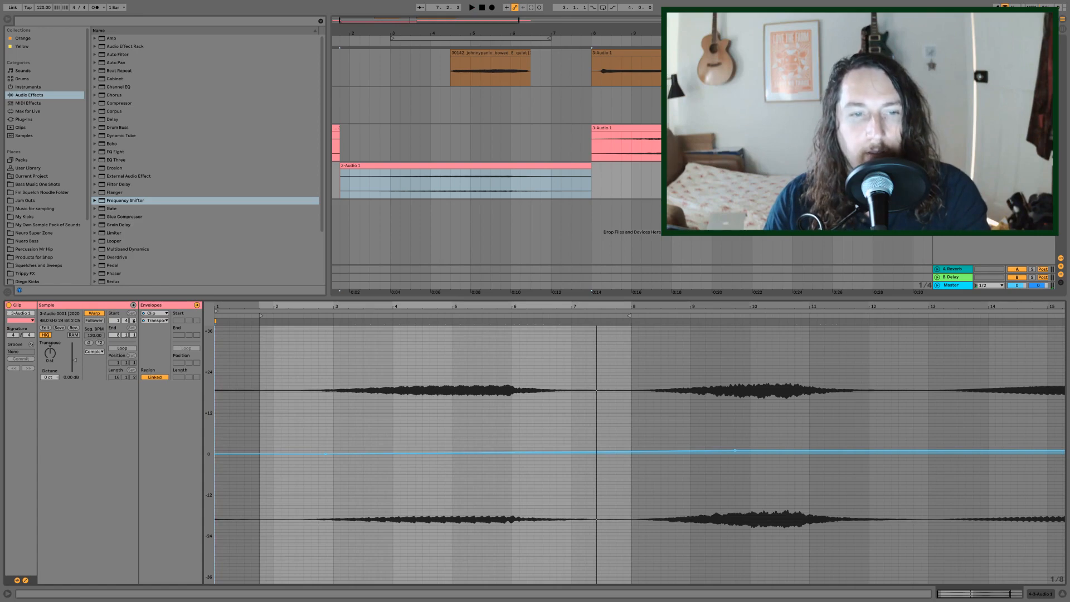
pyautogui.click(1063, 595)
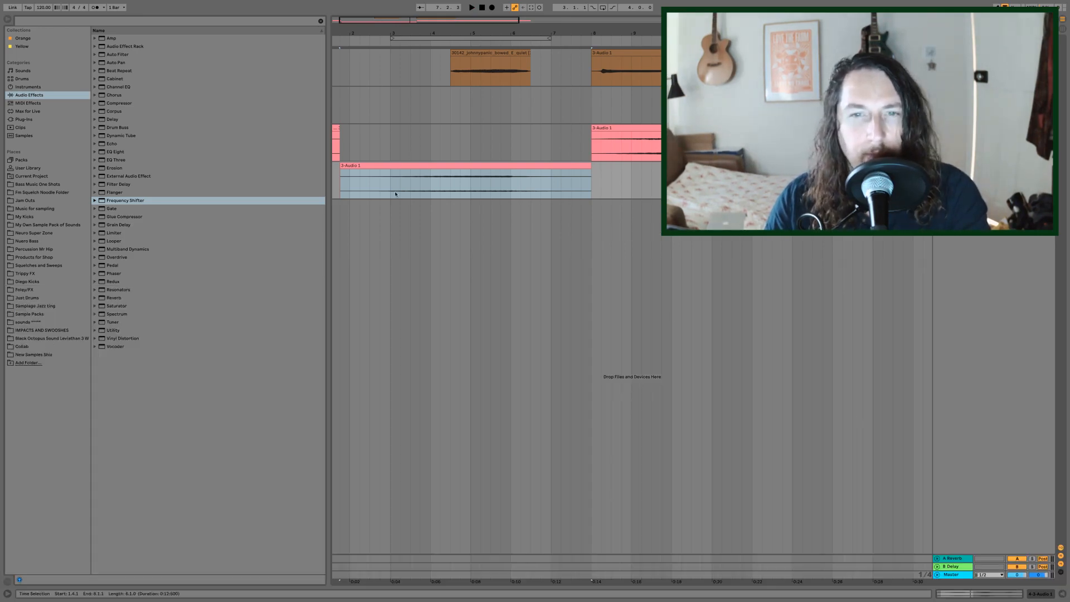
pyautogui.doubleClick(578, 166)
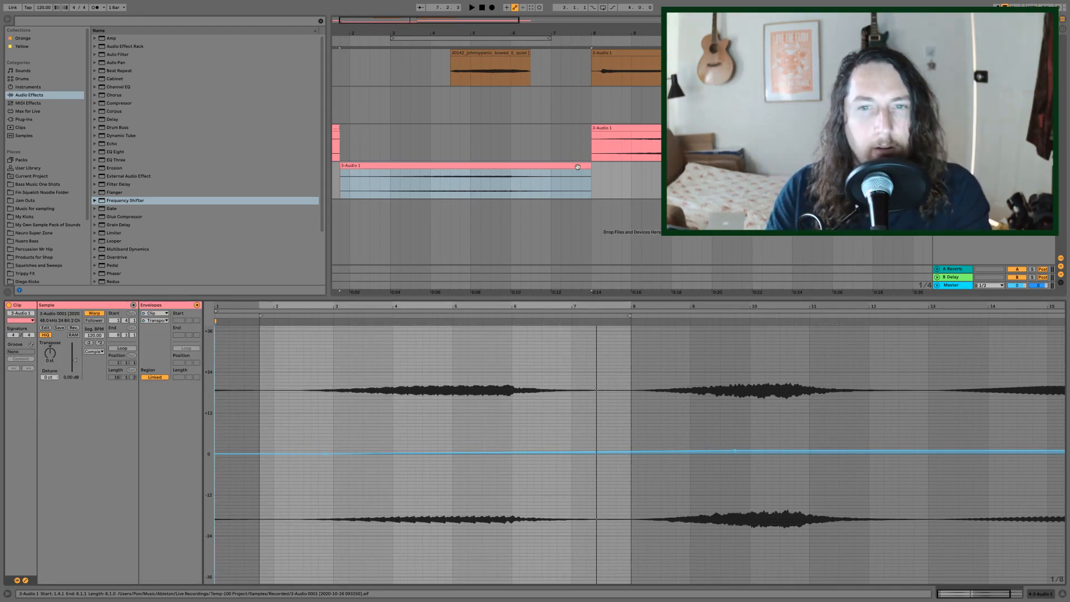
pyautogui.rightClick(578, 166)
pyautogui.click(583, 243)
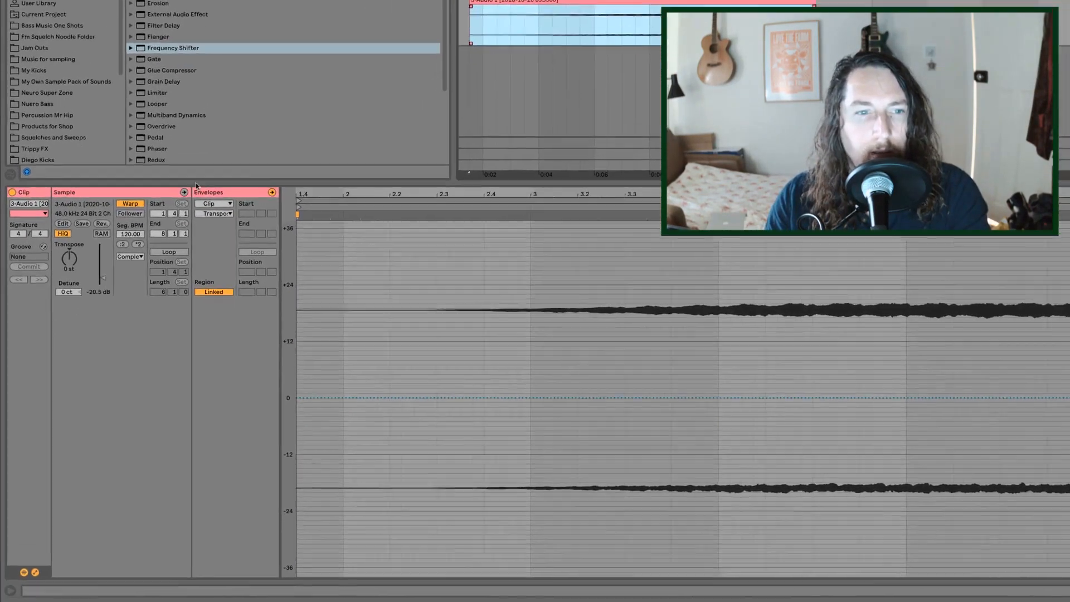
# Step: Stretch the consolidated clip by setting its segment BPM to 615, and play it back from partway through
pyautogui.moveTo(135, 216); pyautogui.dragTo(135, 89)
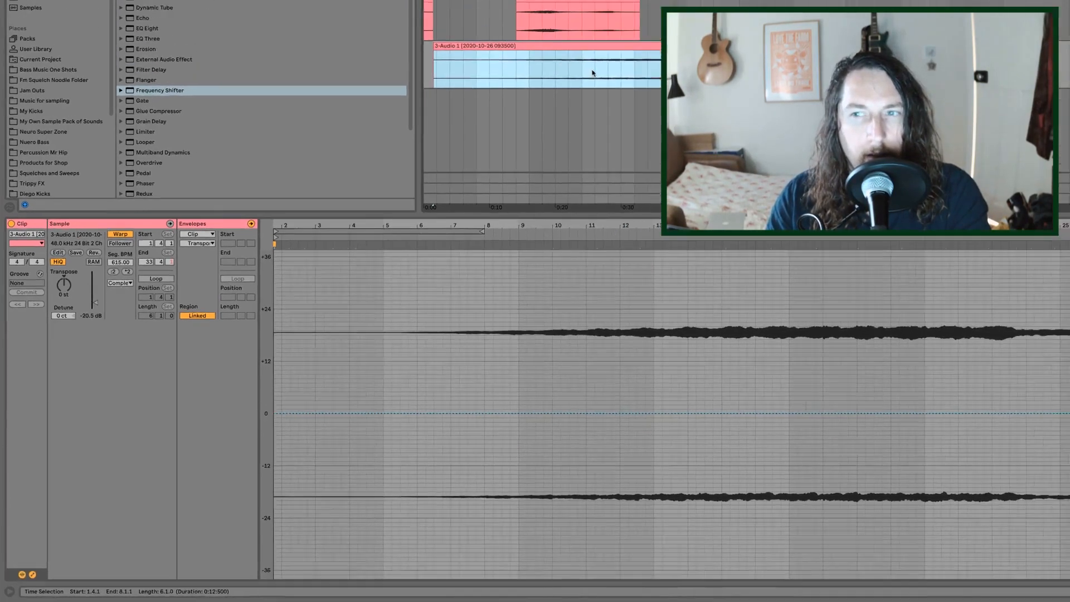
pyautogui.click(449, 183)
pyautogui.press('space')
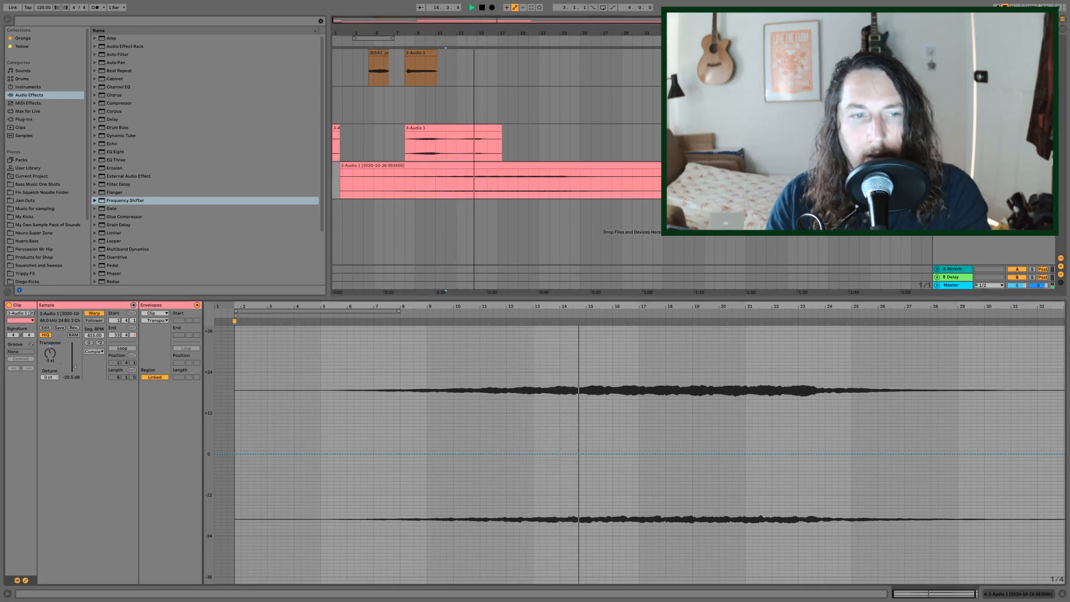
# Step: Transpose the stretched clip well down during playback and set its gain to -17.0 dB
pyautogui.moveTo(50, 353); pyautogui.dragTo(50, 379)
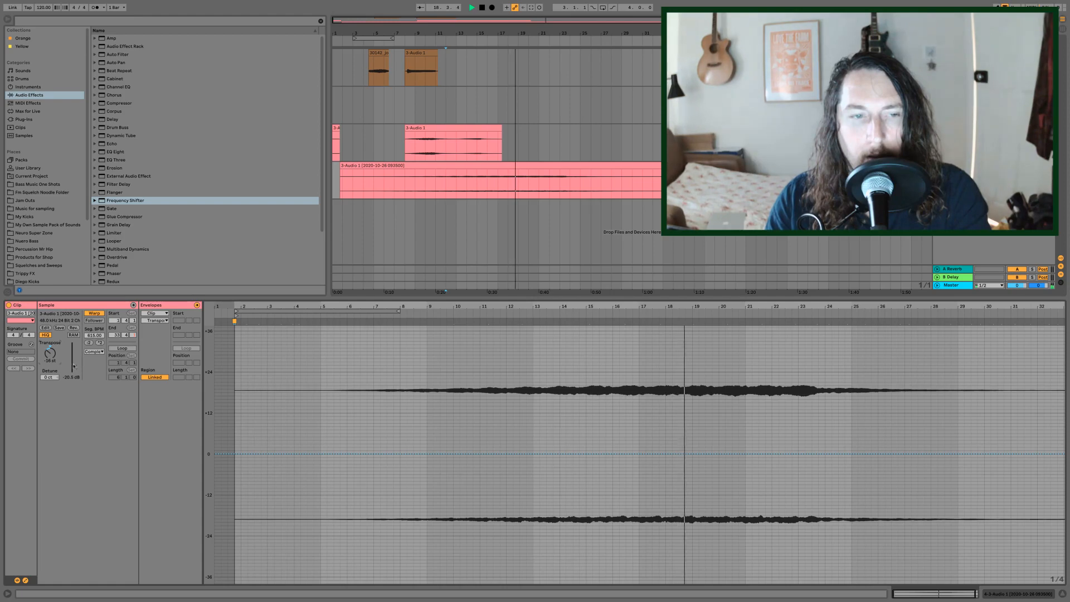
pyautogui.moveTo(74, 366); pyautogui.dragTo(74, 357)
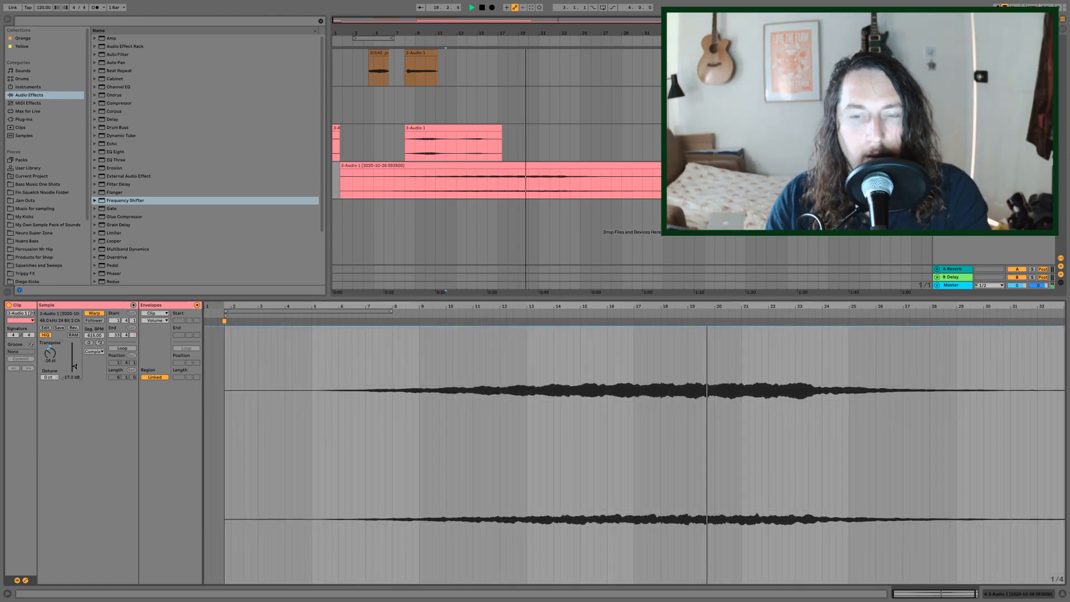
pyautogui.press('space')
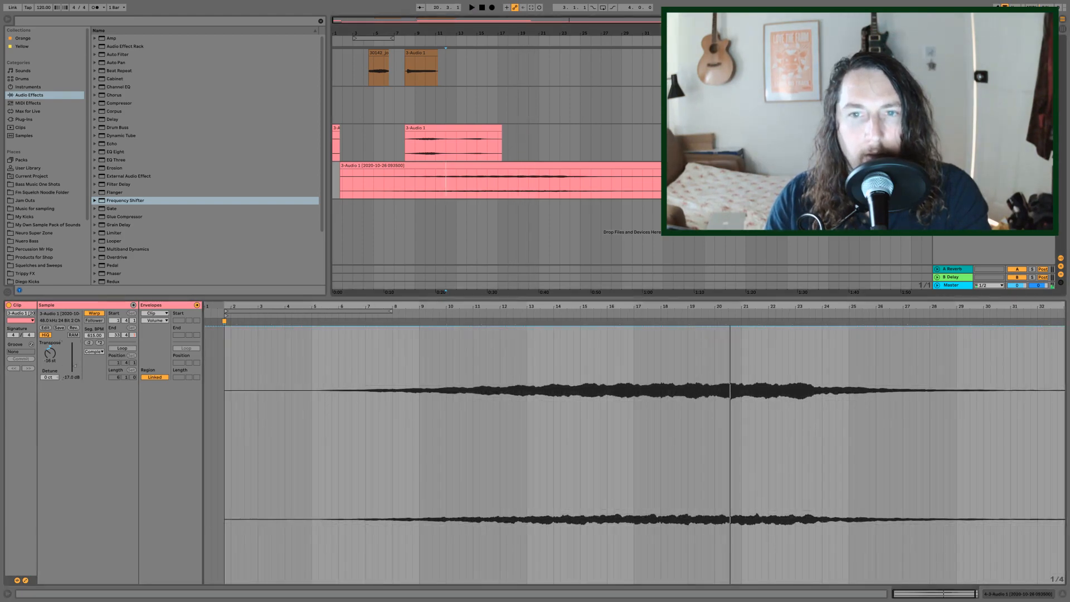
# Step: Add the Max for Live Convolution Reverb to the stretched clip's track
pyautogui.hotkey('shift', 'Tab')
pyautogui.click(507, 189)
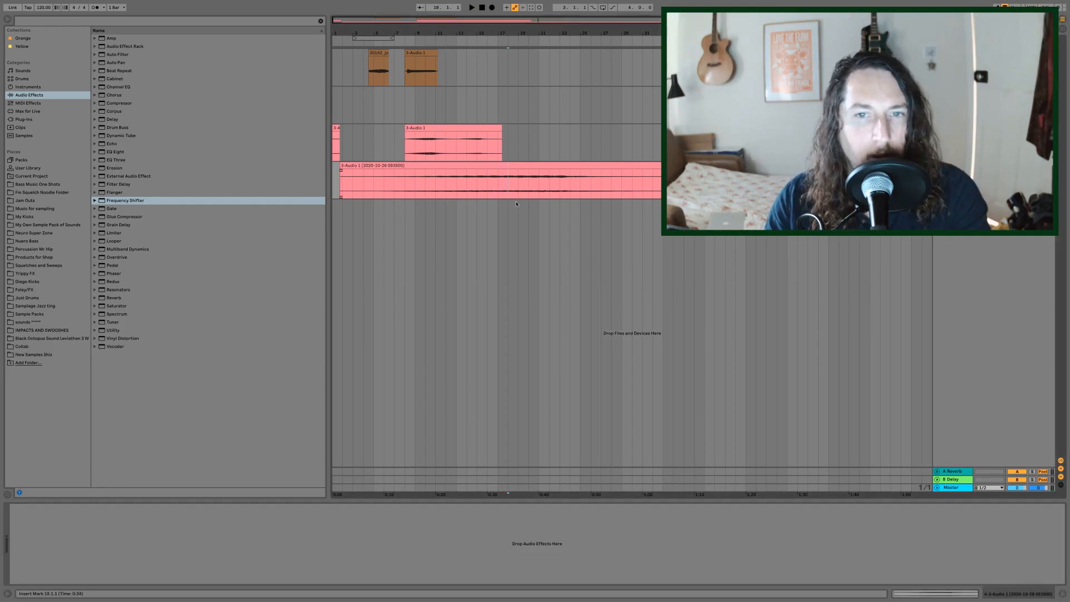
pyautogui.click(28, 112)
pyautogui.click(114, 87)
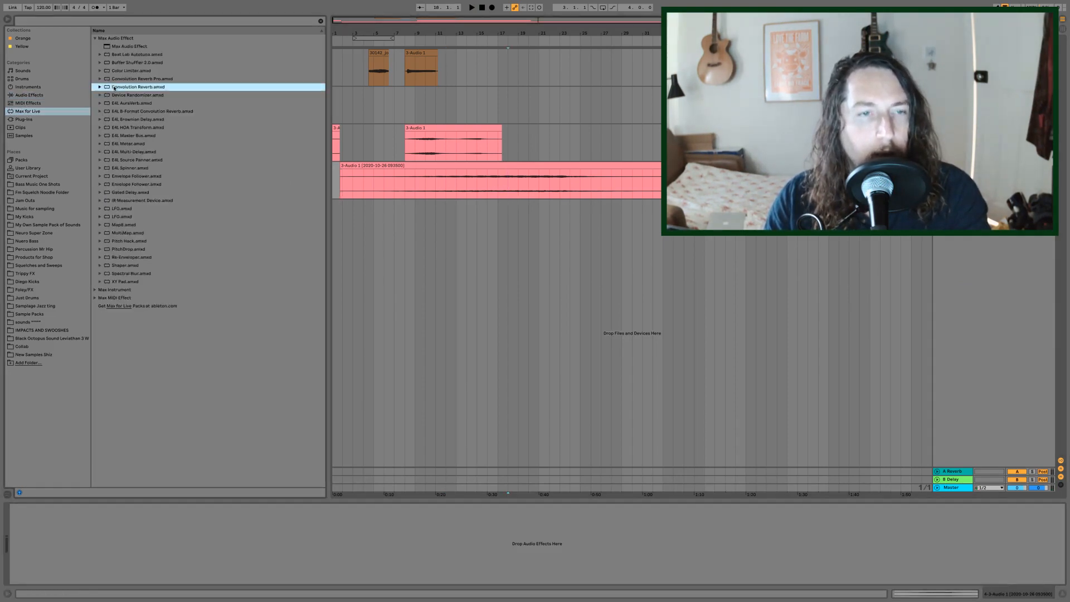
pyautogui.press('Return')
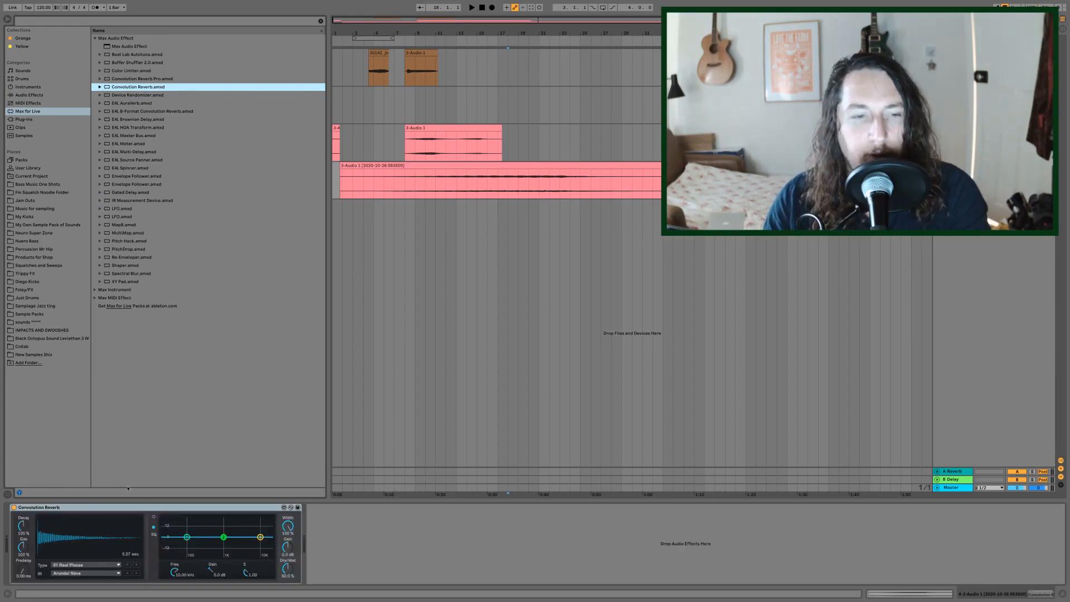
# Step: Load the Terrys Warehouse 1 impulse response with Decay and Size at 200 %, and raise Dry/Wet while playing from bar 17
pyautogui.click(80, 575)
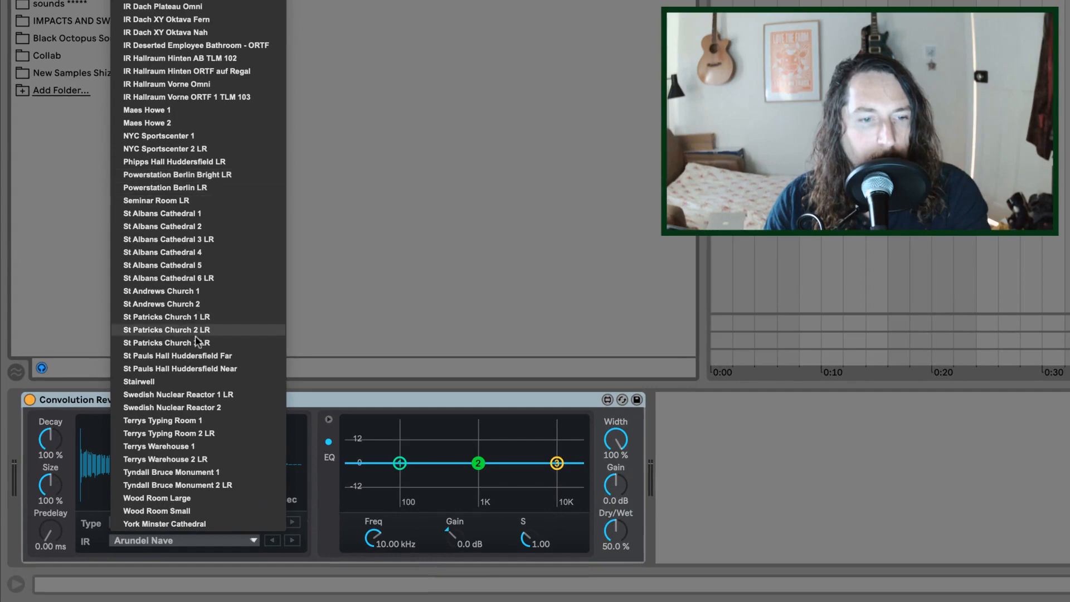
pyautogui.click(158, 446)
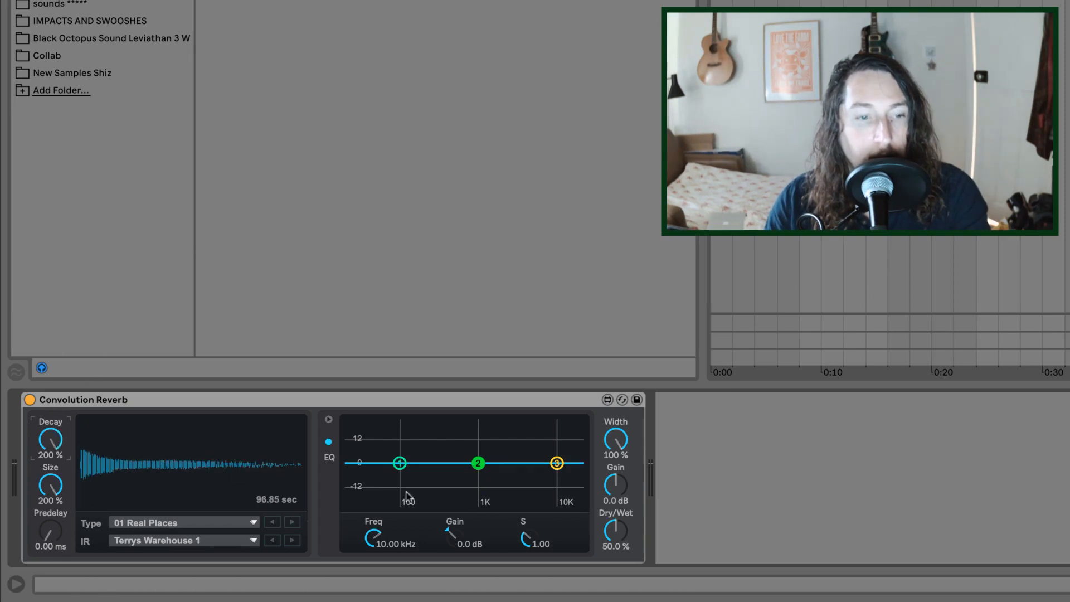
pyautogui.click(976, 168)
pyautogui.click(1065, 167)
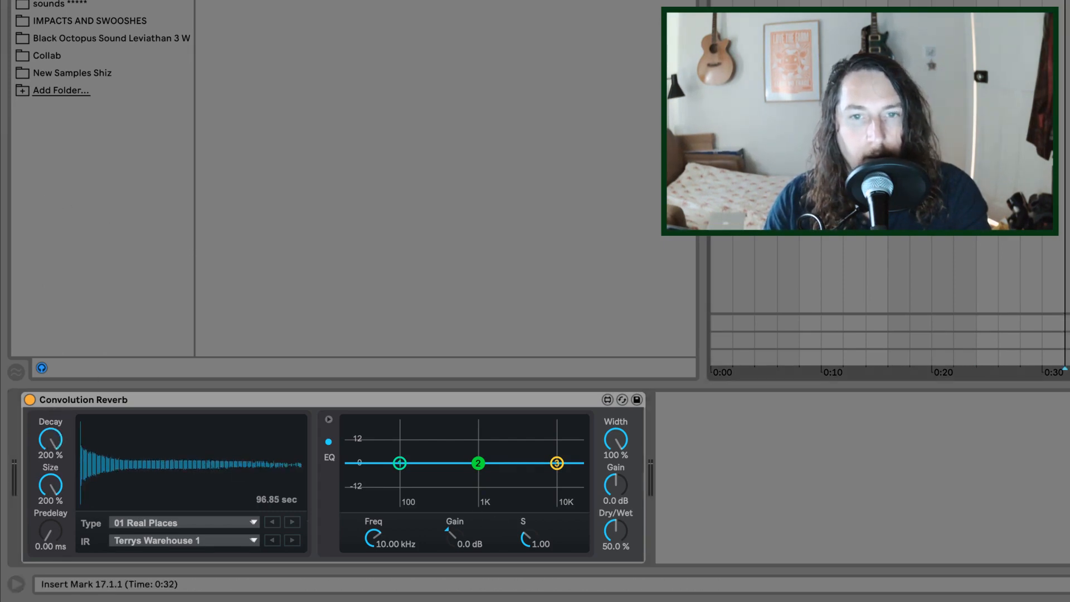
pyautogui.press('space')
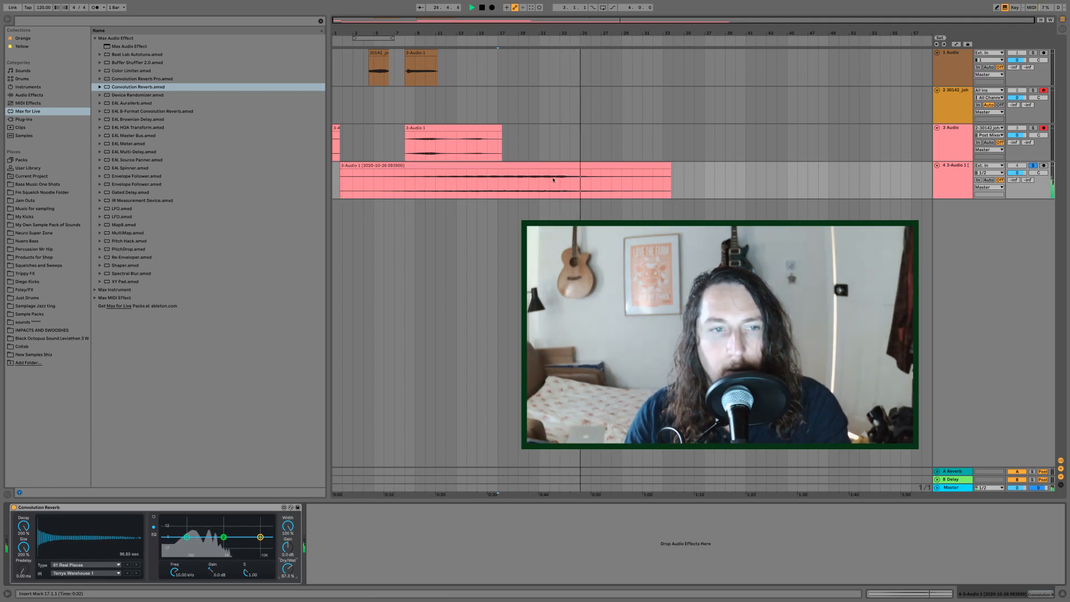
# Step: Duplicate the stretched clip with its reverb onto a new track, transpose the copy to -13 st, and audition the two layers
pyautogui.moveTo(536, 165); pyautogui.dragTo(529, 205)
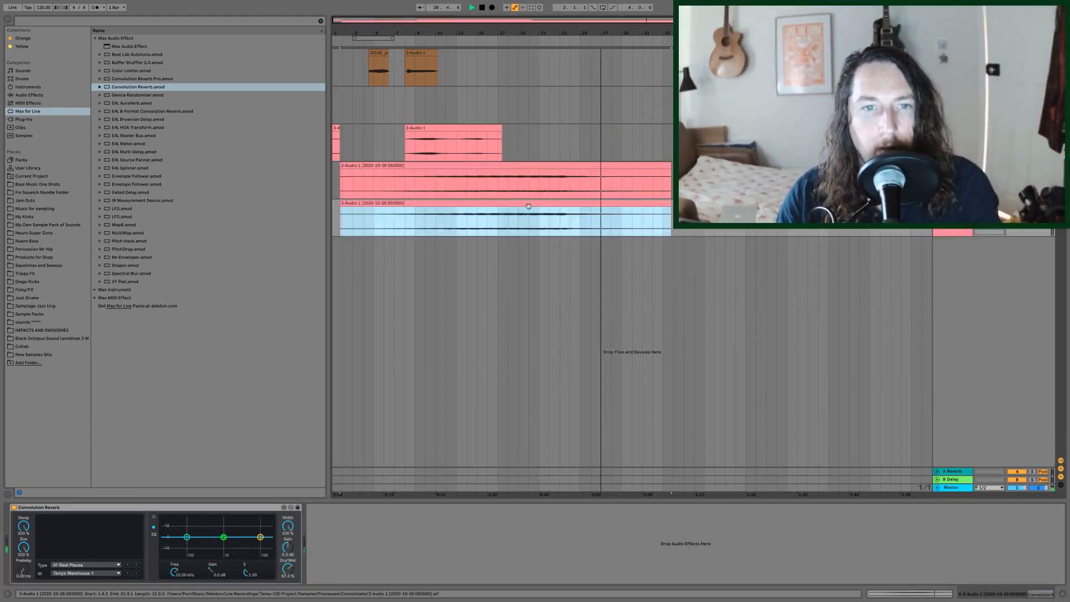
pyautogui.doubleClick(528, 205)
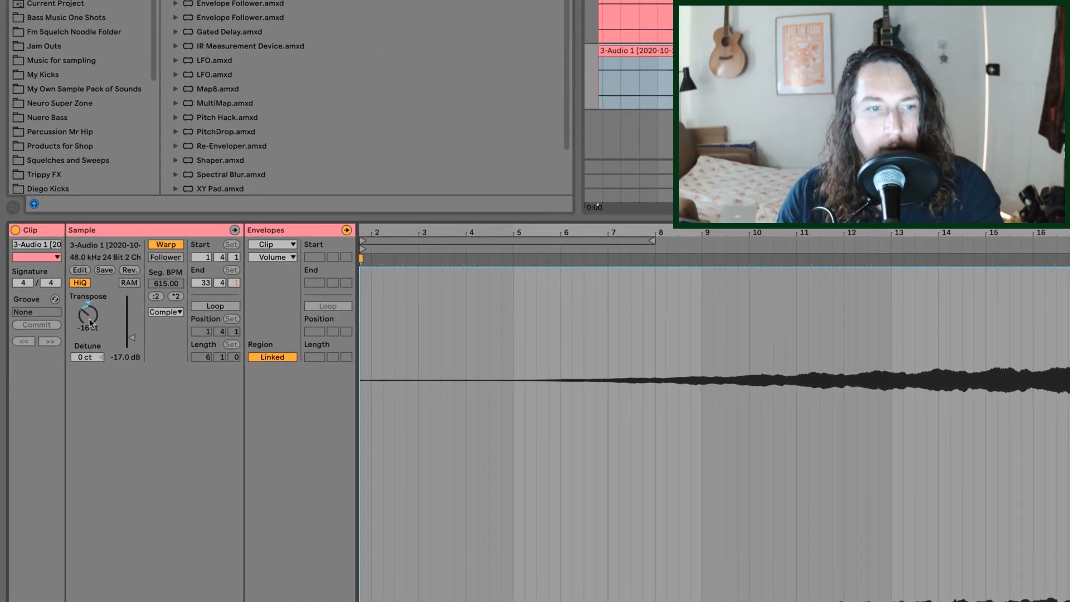
pyautogui.click(89, 318)
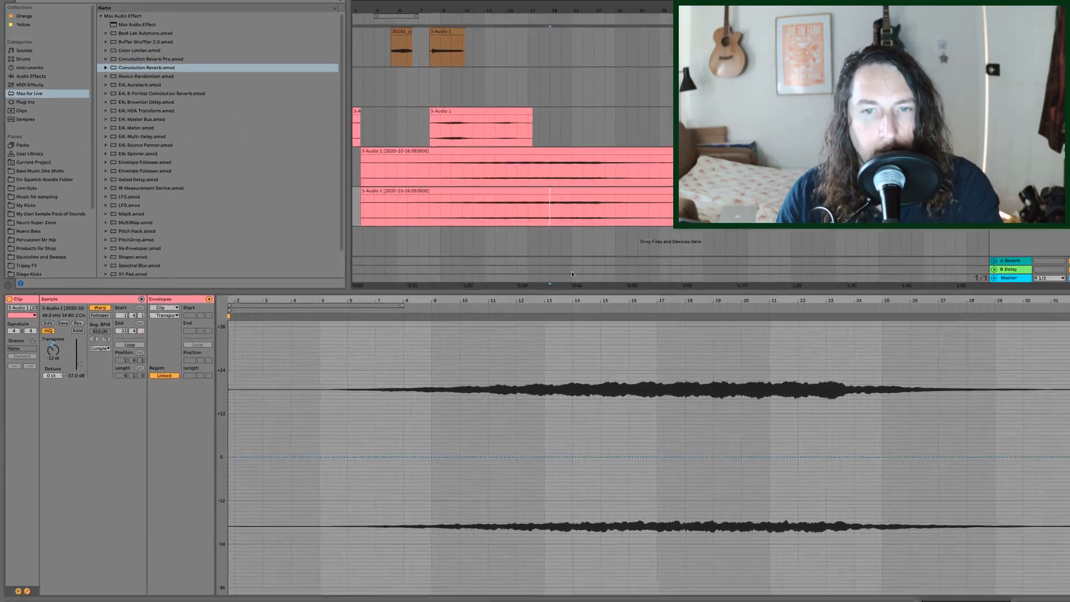
pyautogui.press('space')
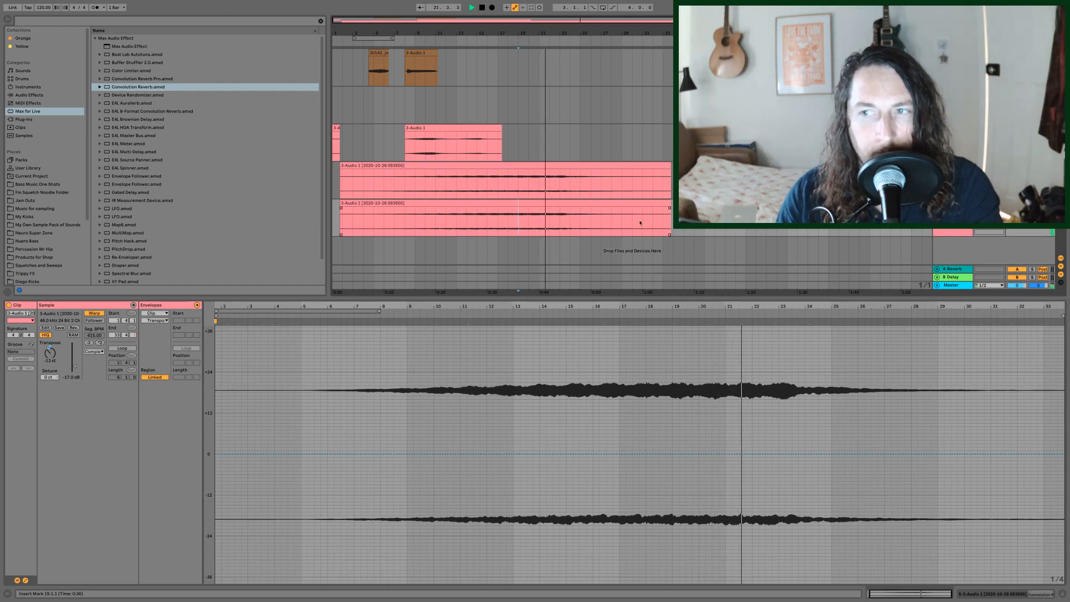
pyautogui.press('space')
# Step: Duplicate the second layer onto another new track starting at bar 2, transpose it to -10 st, and play from bar 20
pyautogui.moveTo(585, 203); pyautogui.dragTo(574, 249)
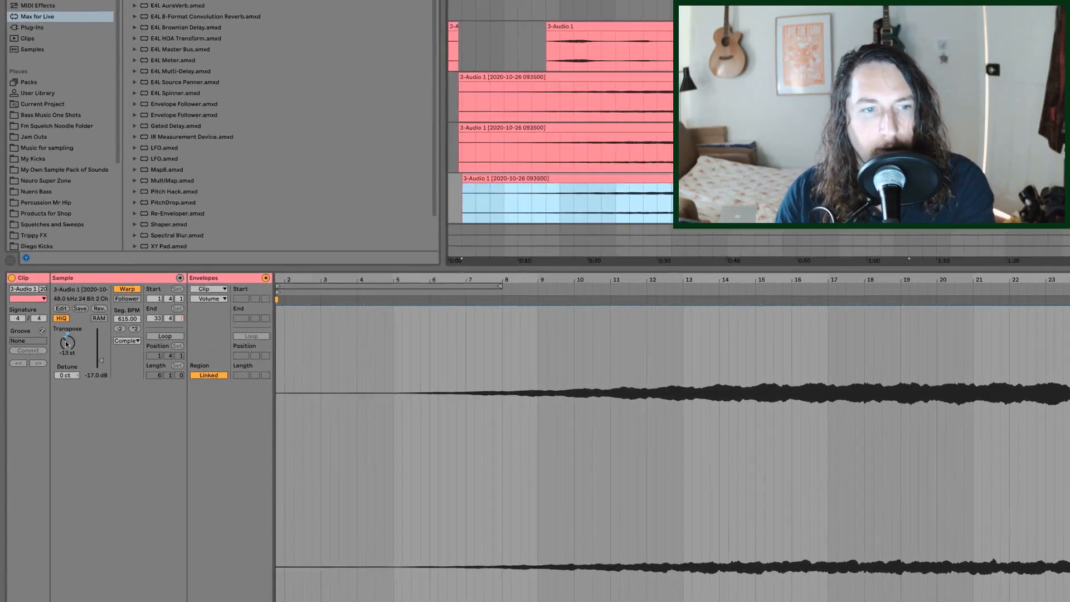
pyautogui.click(50, 354)
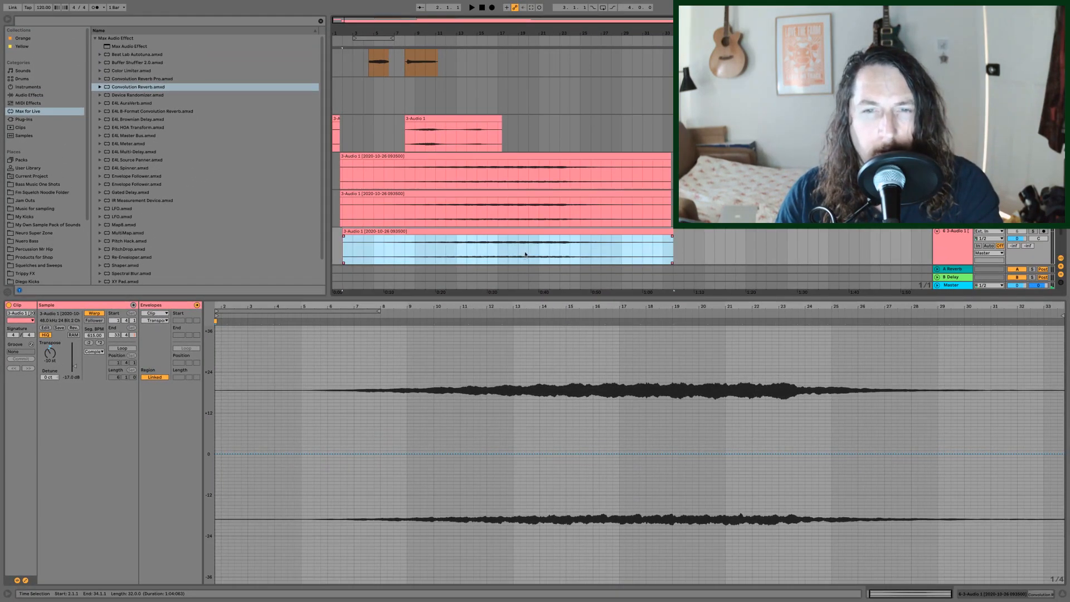
pyautogui.click(527, 254)
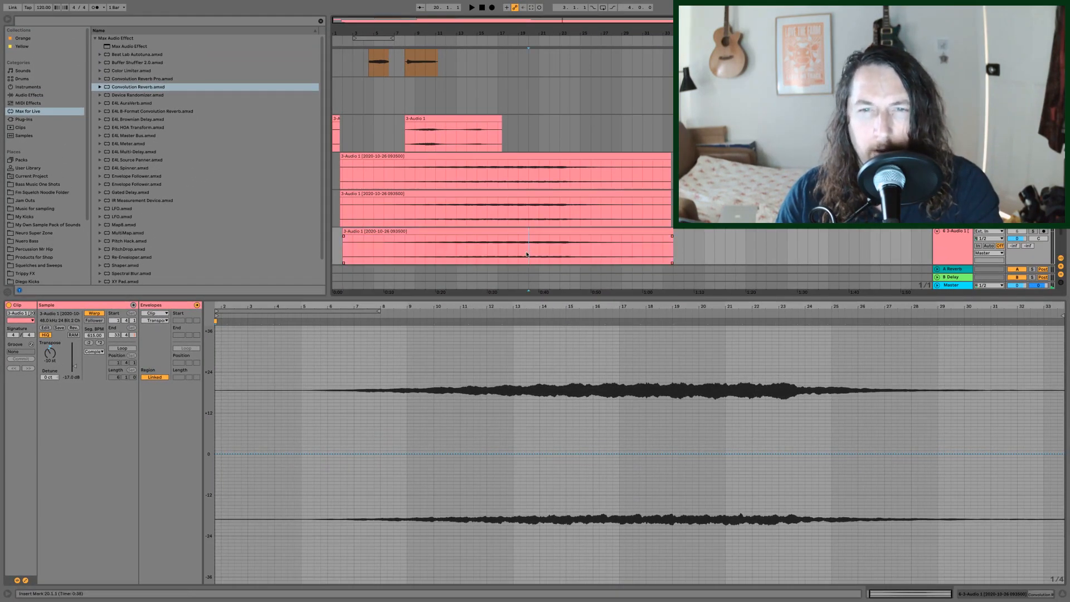
pyautogui.press('space')
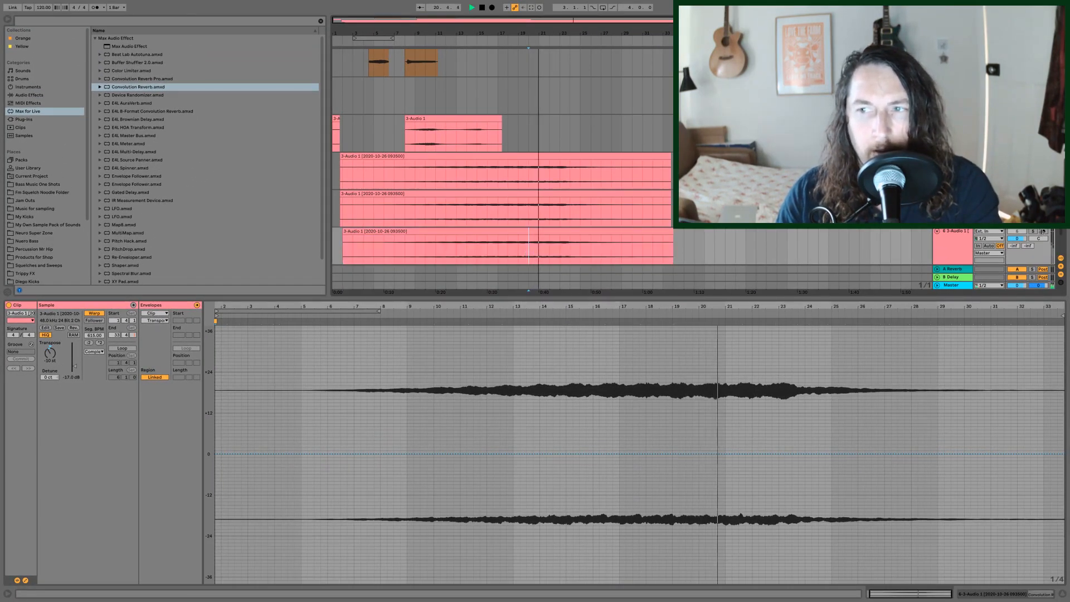
# Step: Raise the third layer's transposition slightly during playback, and stop the audition
pyautogui.doubleClick(540, 239)
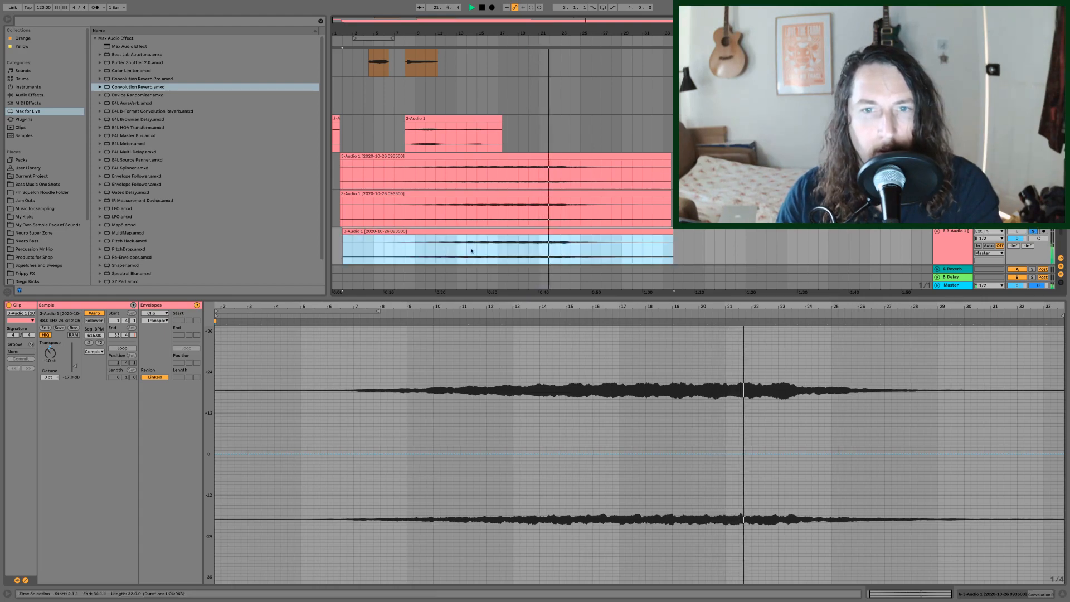
pyautogui.moveTo(48, 358); pyautogui.dragTo(47, 355)
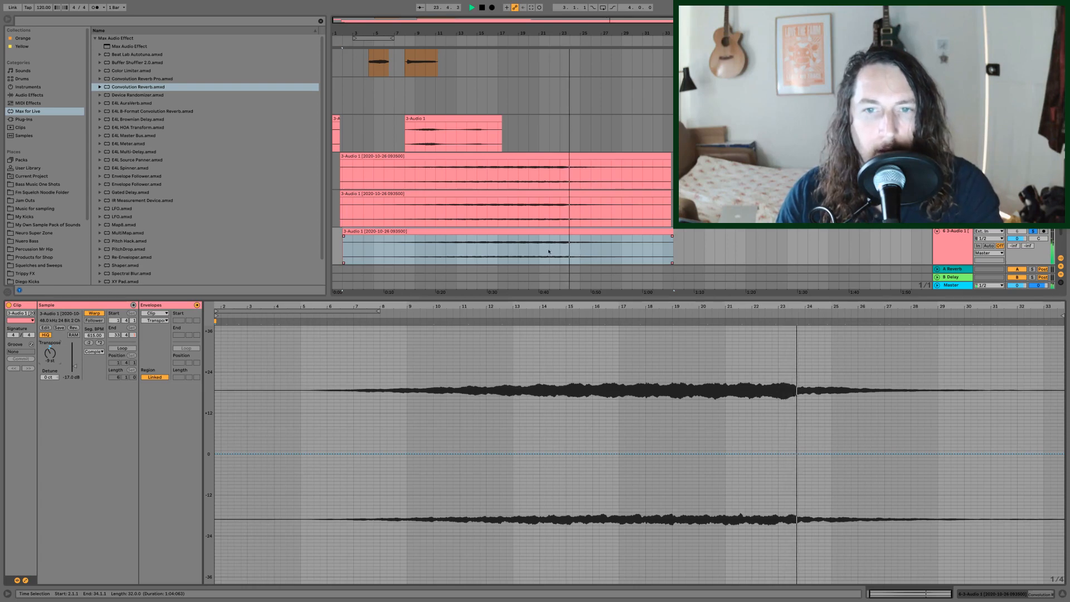
pyautogui.scroll(-1, 502, 168)
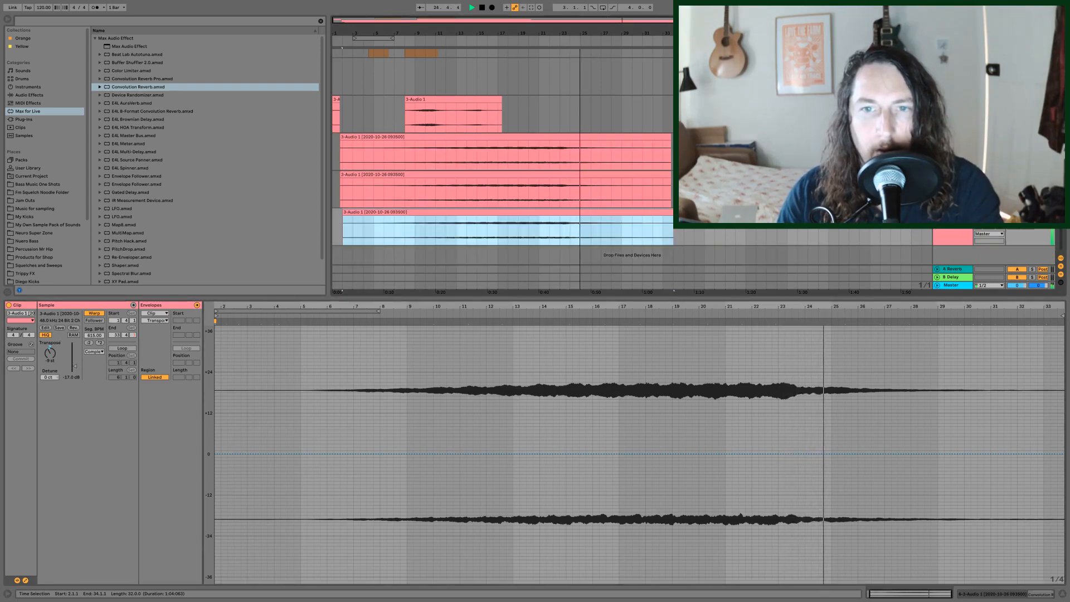
pyautogui.press('space')
# Step: Insert a new audio track below the three layers and set its input to Resampling
pyautogui.rightClick(957, 255)
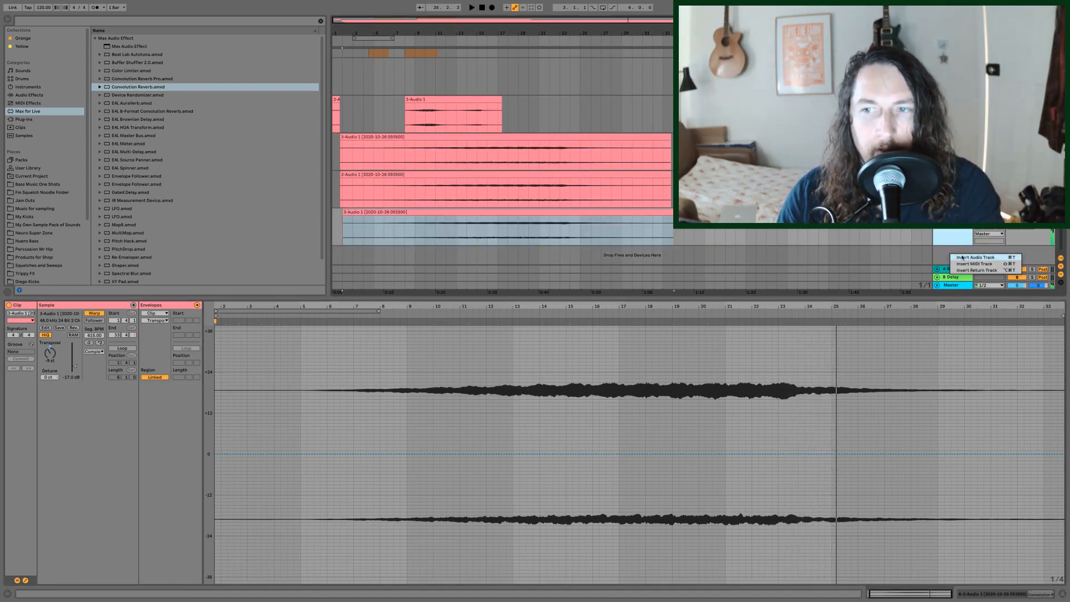
pyautogui.click(962, 257)
pyautogui.click(988, 231)
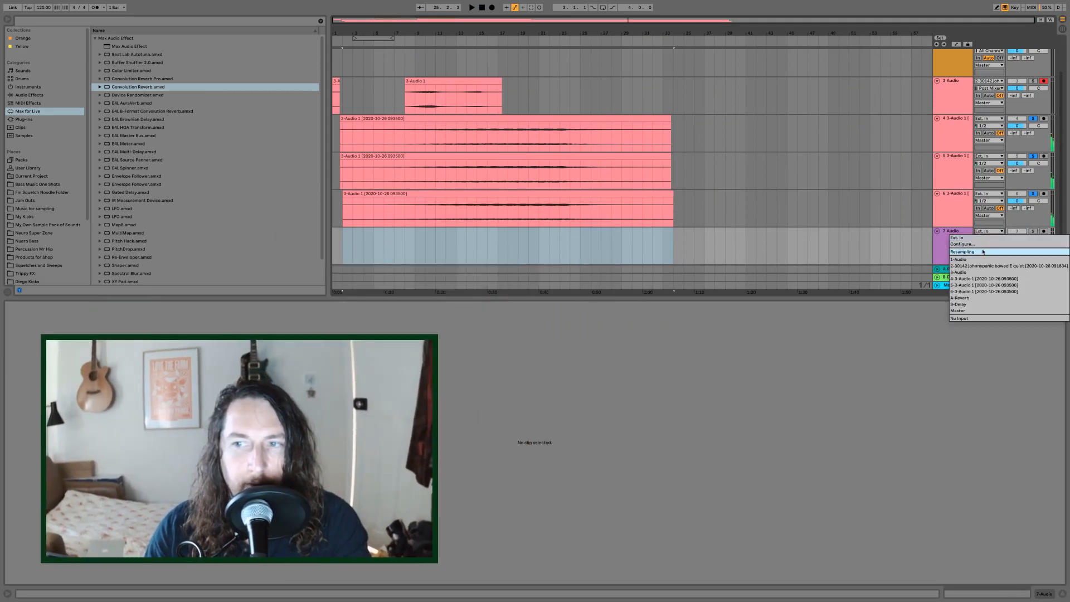
pyautogui.click(983, 252)
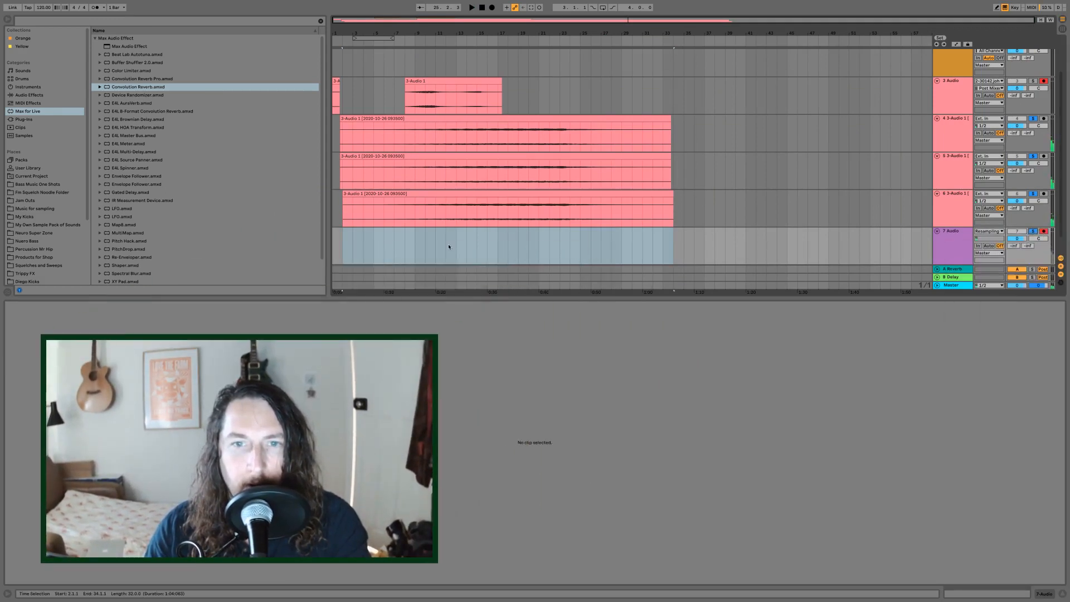
# Step: Record the combined layers onto the resampling track from bar 8 to about bar 42, and set its input back to Ext. In
pyautogui.click(405, 240)
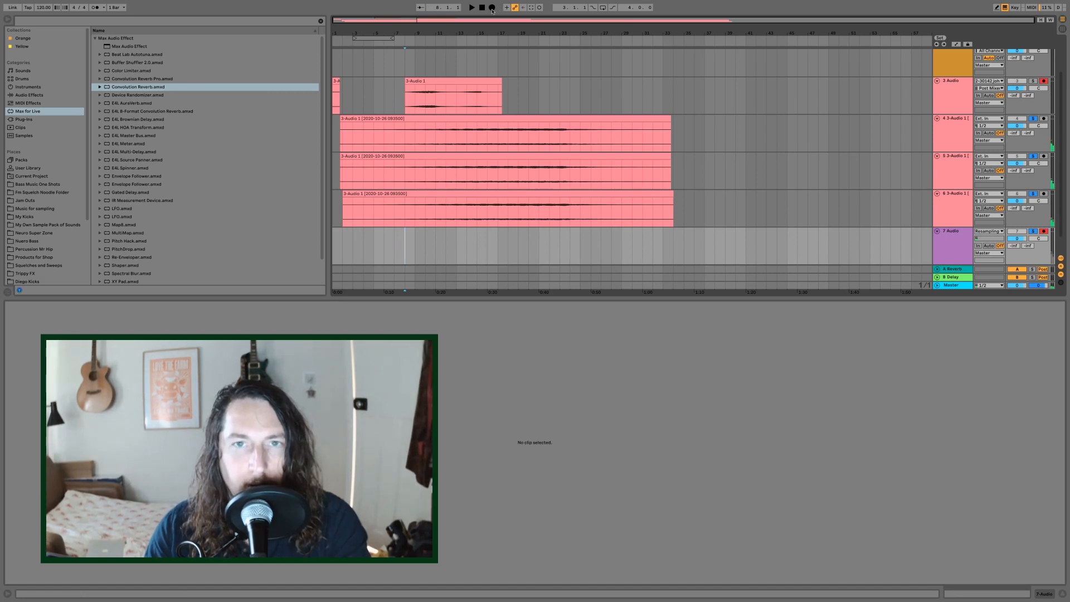
pyautogui.click(493, 7)
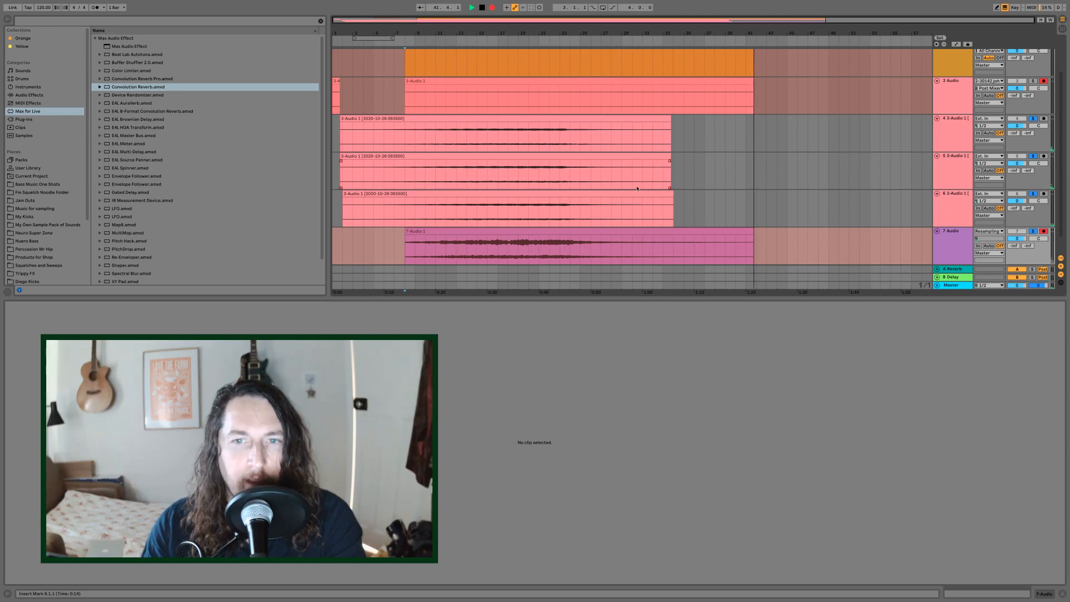
pyautogui.press('space')
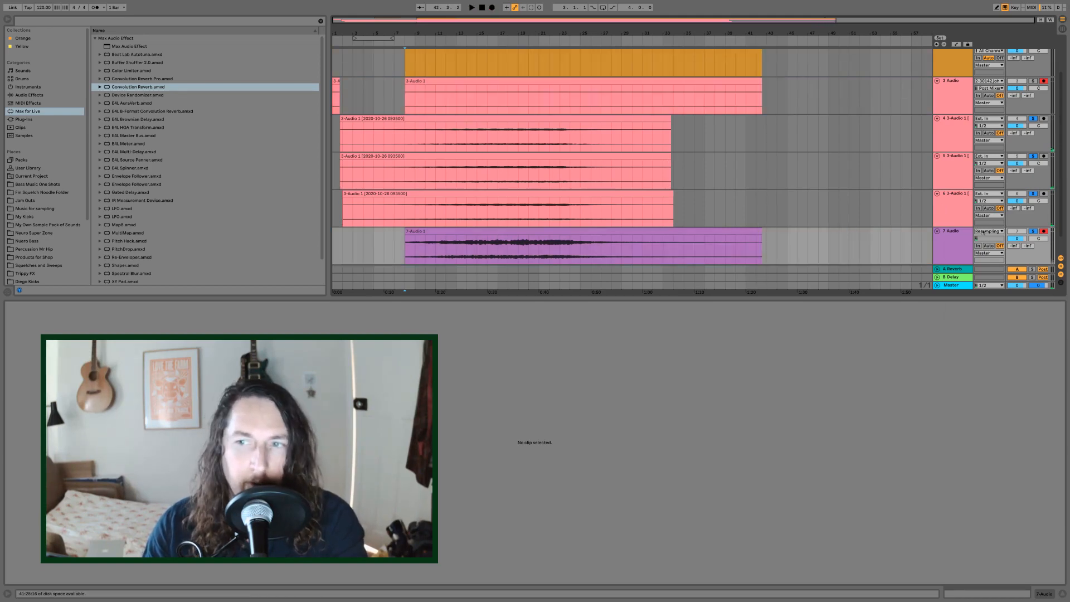
pyautogui.click(989, 233)
pyautogui.click(990, 238)
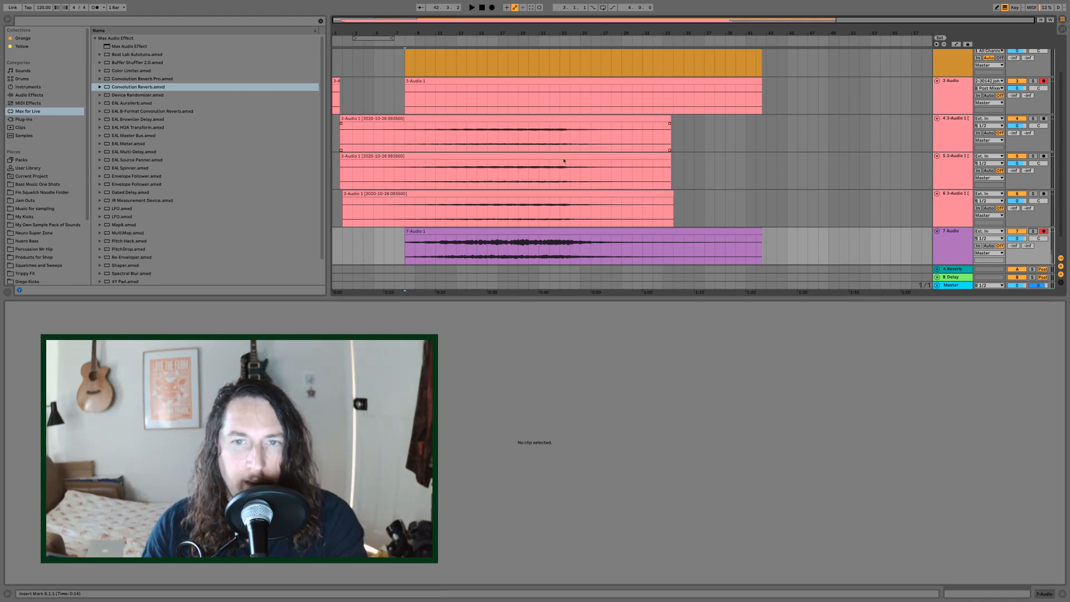
# Step: Audition the resampled recording from bars 24 and 23, and examine its decaying reverb tail
pyautogui.click(571, 253)
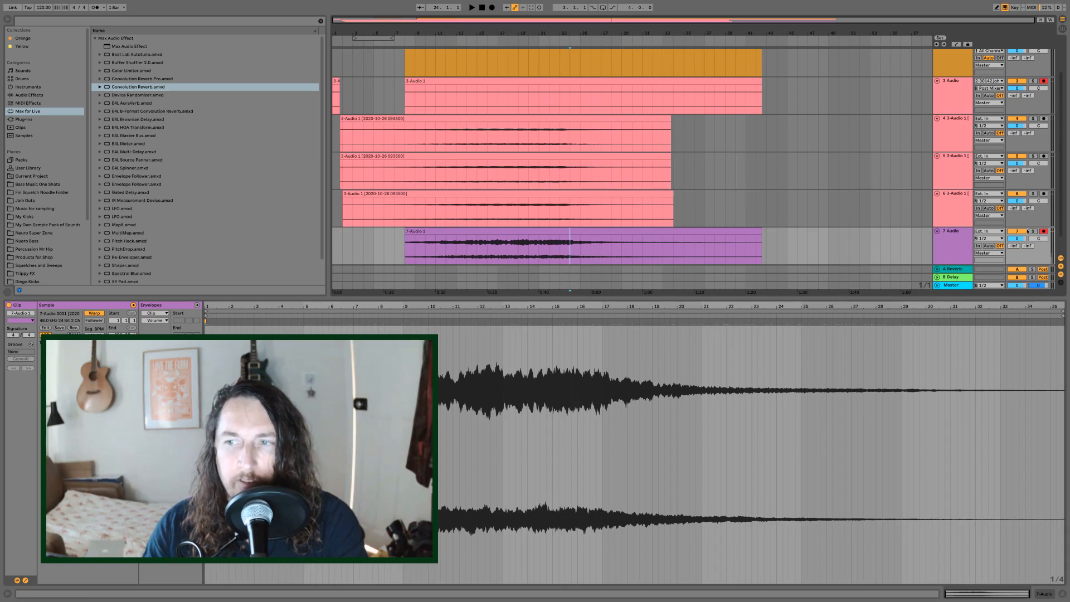
pyautogui.press('space')
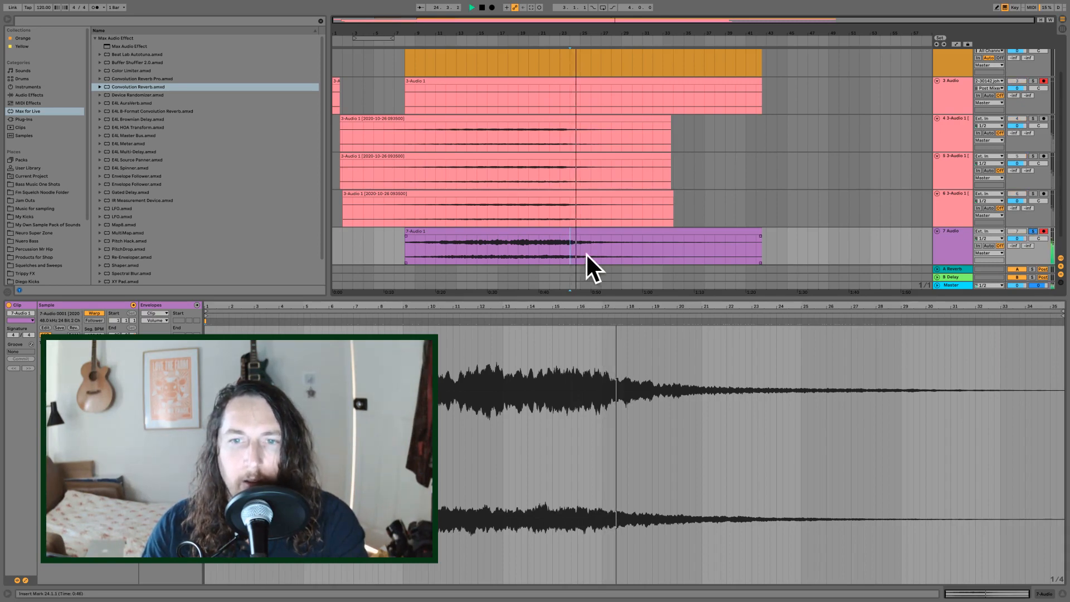
pyautogui.click(563, 248)
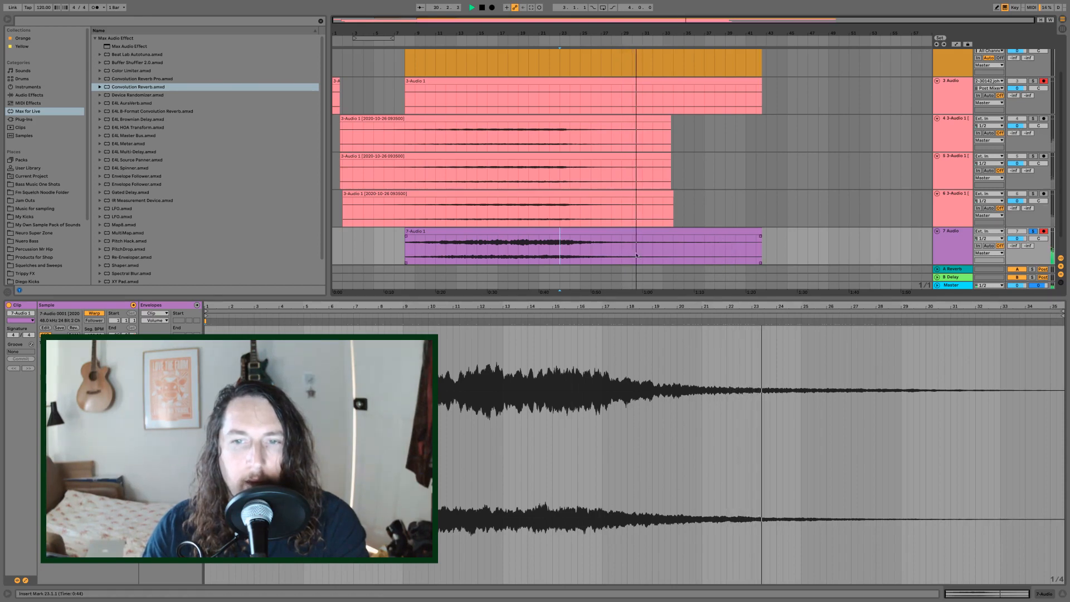
pyautogui.press('space')
pyautogui.moveTo(600, 250); pyautogui.dragTo(685, 241)
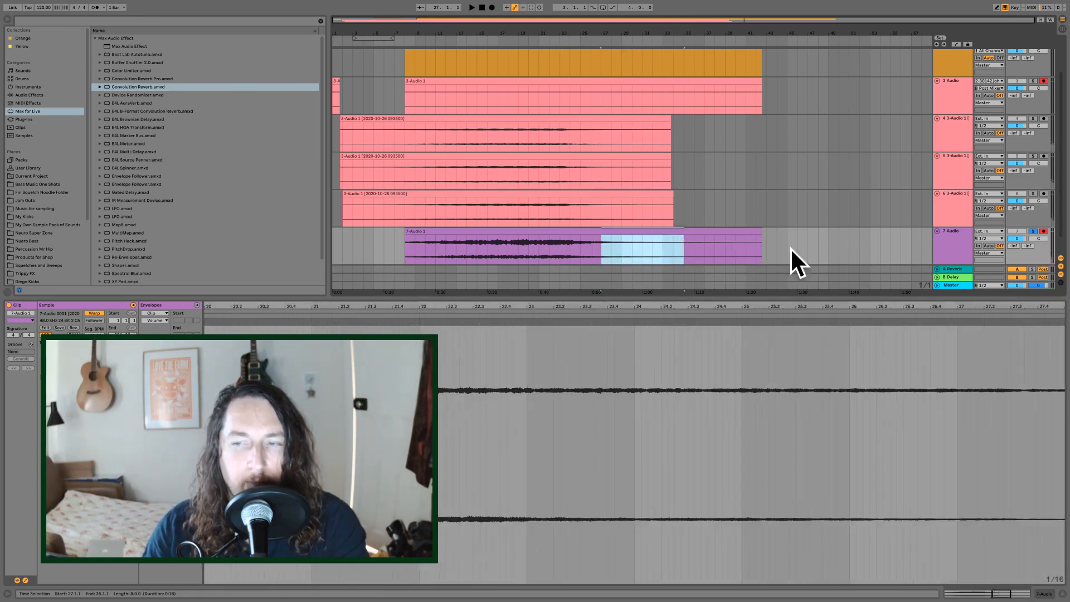
pyautogui.click(745, 257)
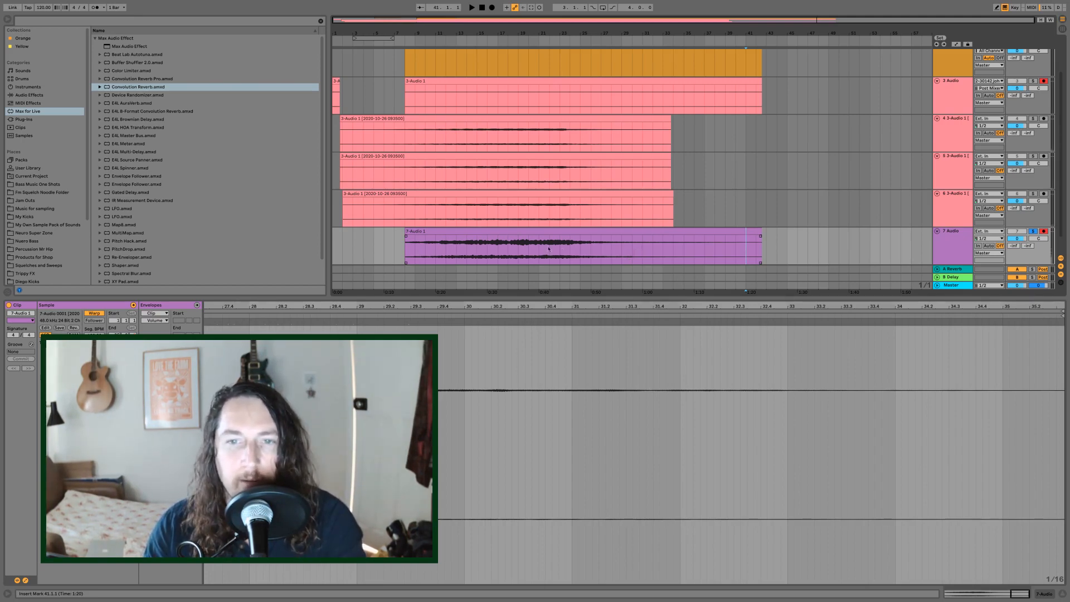
# Step: Move bars 24 to 30 of the resampled clip onto a new track, reverse the piece, and place it at bar 43
pyautogui.moveTo(574, 255); pyautogui.dragTo(636, 223)
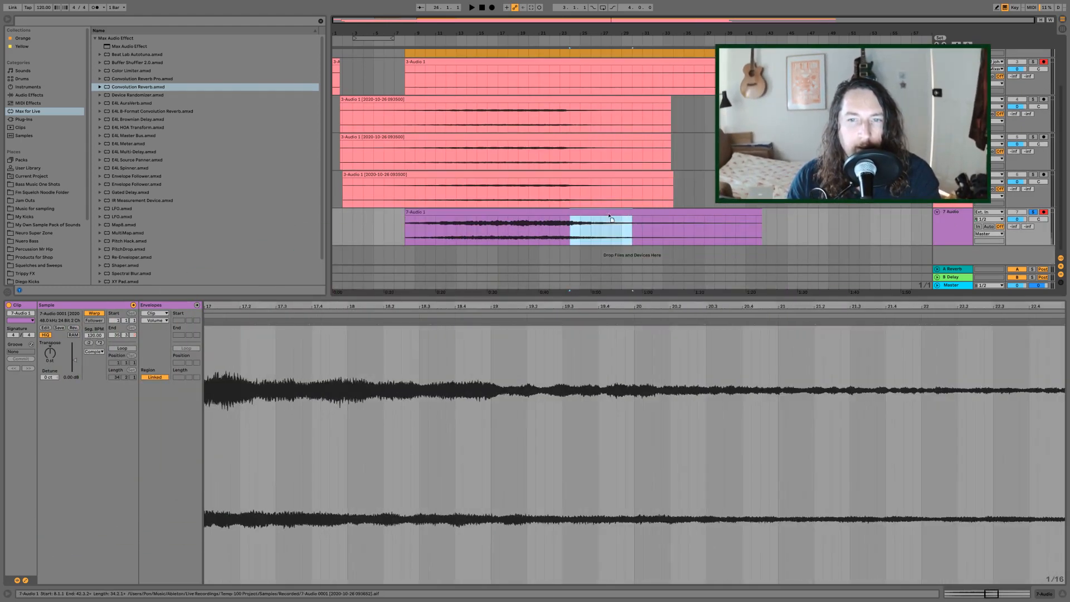
pyautogui.moveTo(612, 219); pyautogui.dragTo(859, 257)
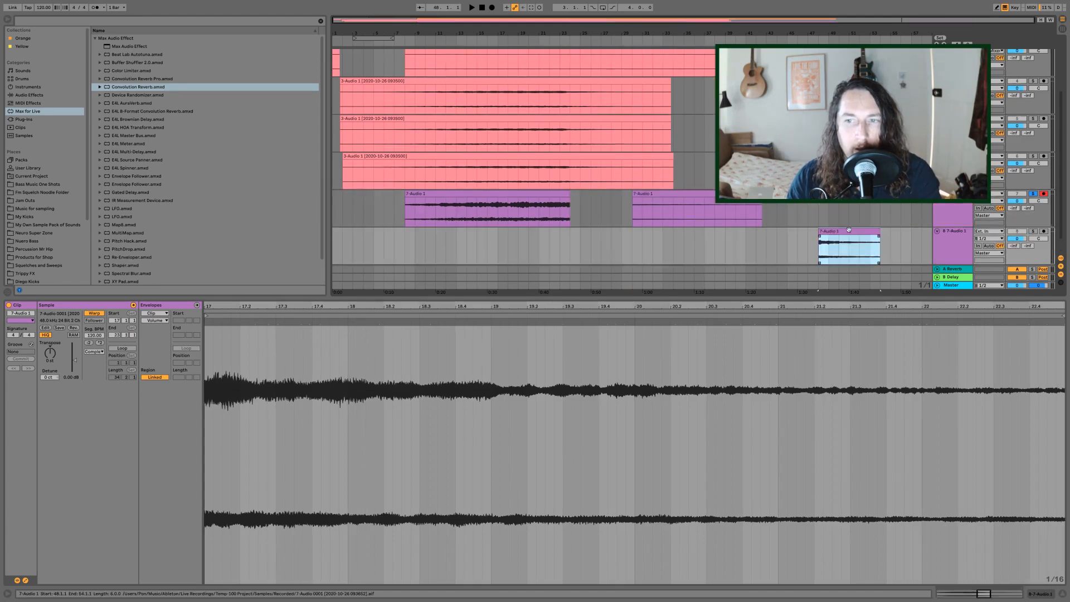
pyautogui.press('r')
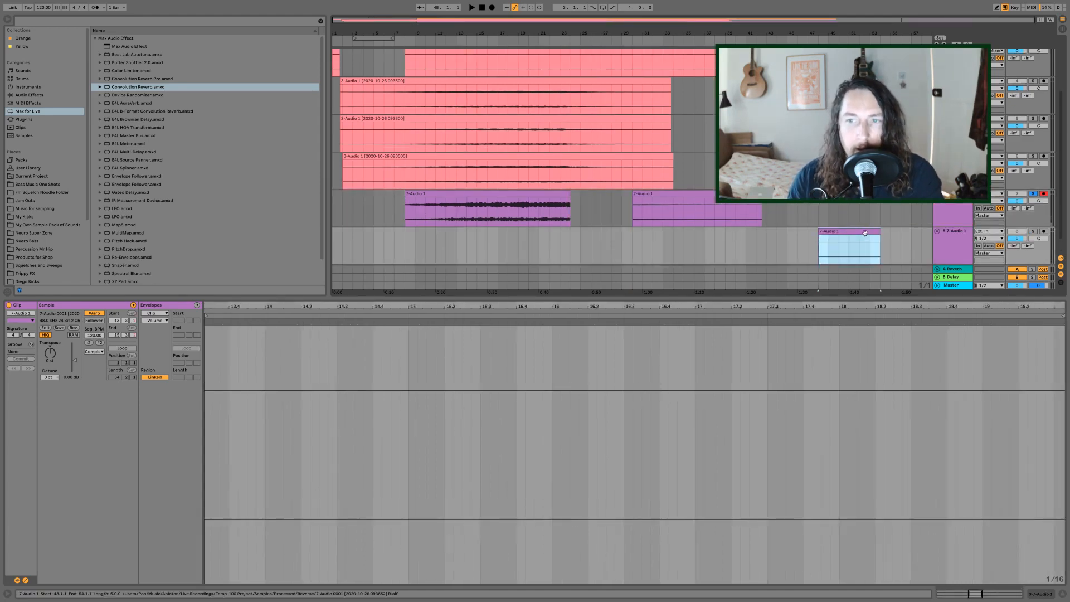
pyautogui.moveTo(864, 233); pyautogui.dragTo(814, 245)
# Step: Add a Reverb to the reversed tail's track and set its decay time to about 8 s
pyautogui.click(952, 246)
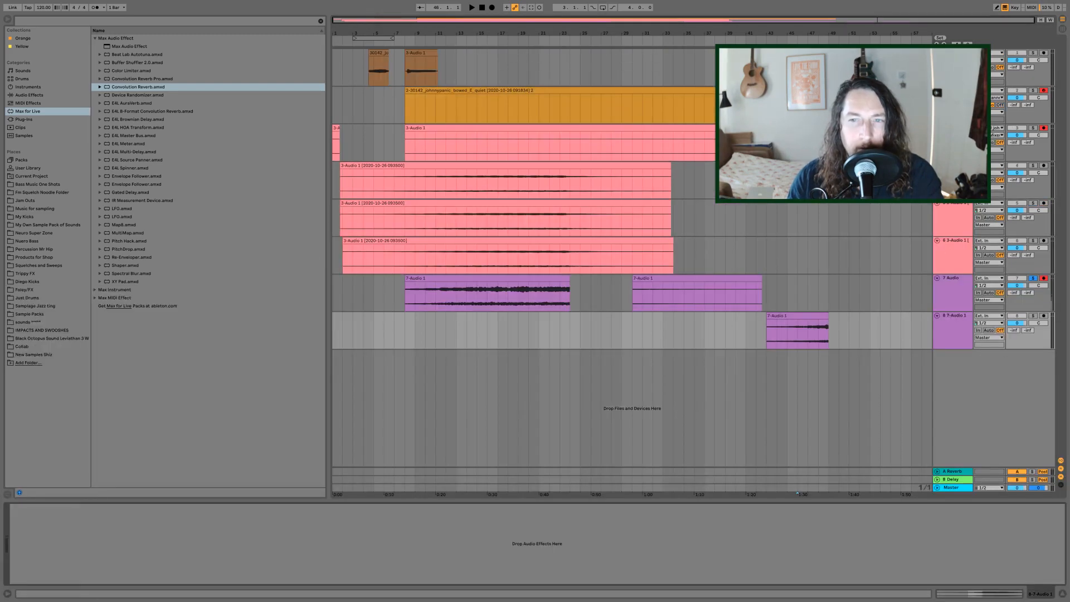
pyautogui.click(49, 95)
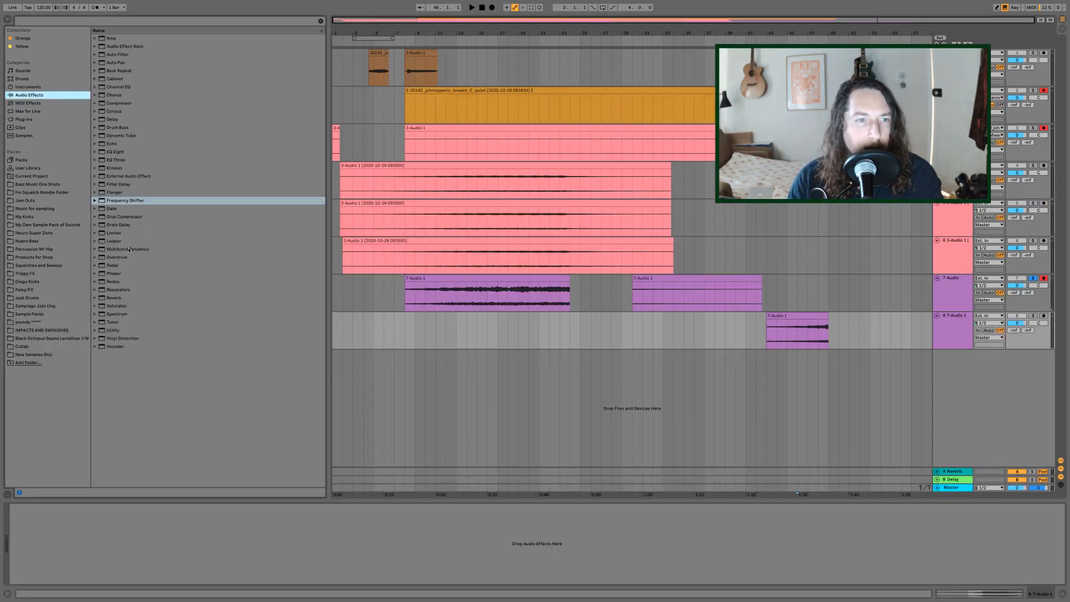
pyautogui.click(117, 281)
pyautogui.doubleClick(115, 298)
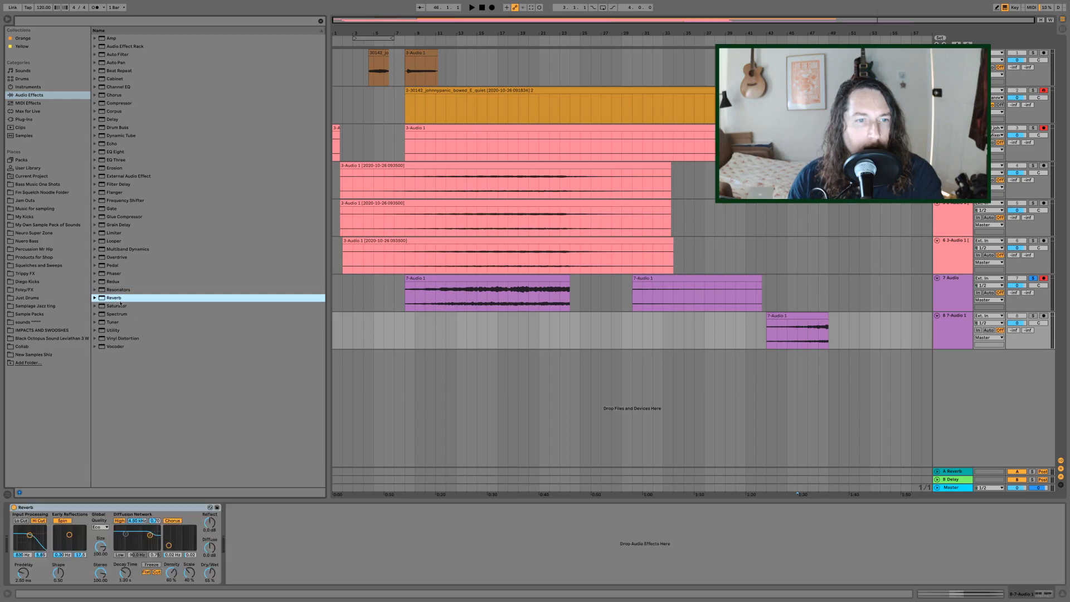
pyautogui.moveTo(125, 573); pyautogui.dragTo(125, 552)
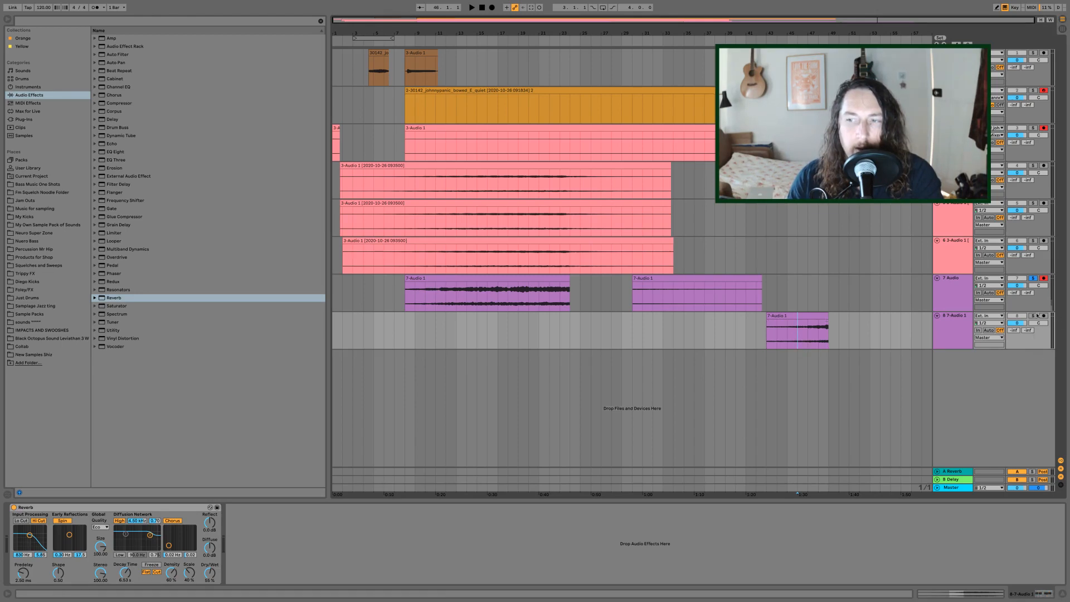
# Step: Audition the reversed clip from bar 43 and apply a fade-in across its full length
pyautogui.press('space')
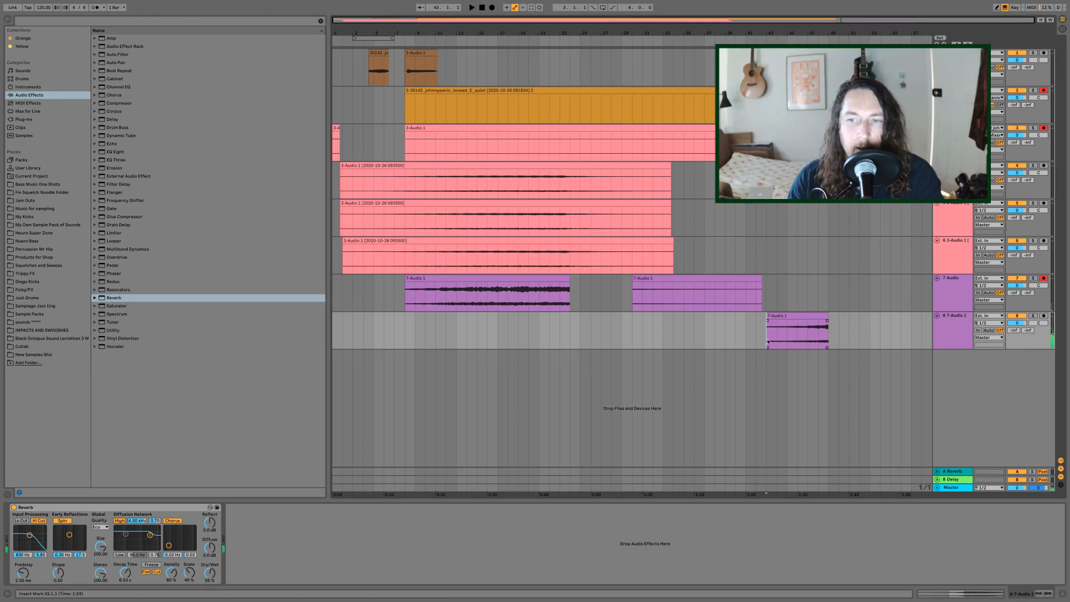
pyautogui.moveTo(770, 321); pyautogui.dragTo(827, 321)
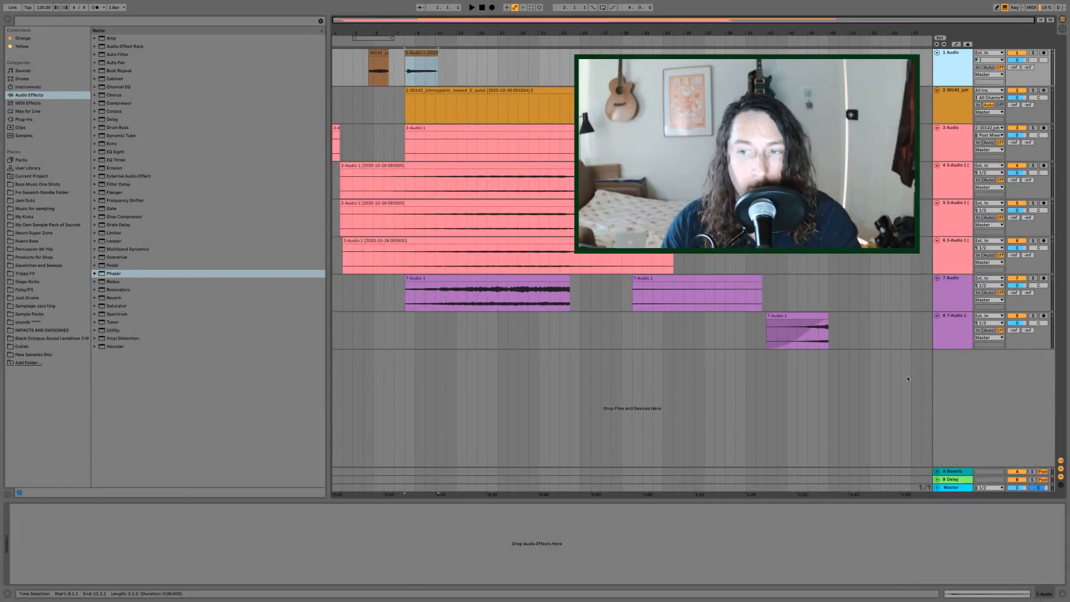
# Step: Insert a new MIDI track below the reversed clip's track and load a Sampler on it
pyautogui.rightClick(962, 372)
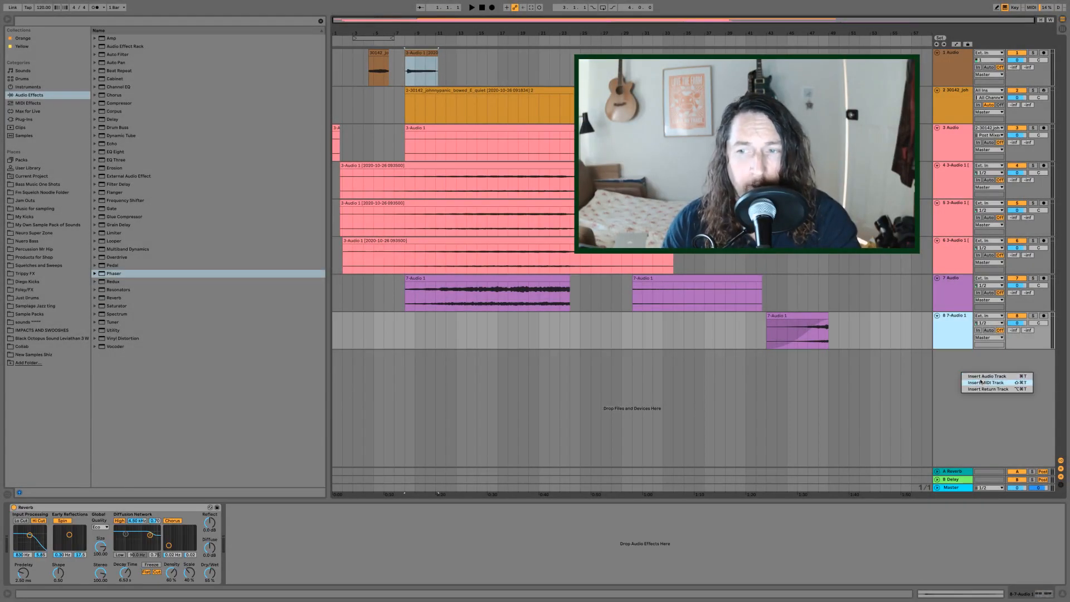
pyautogui.click(984, 383)
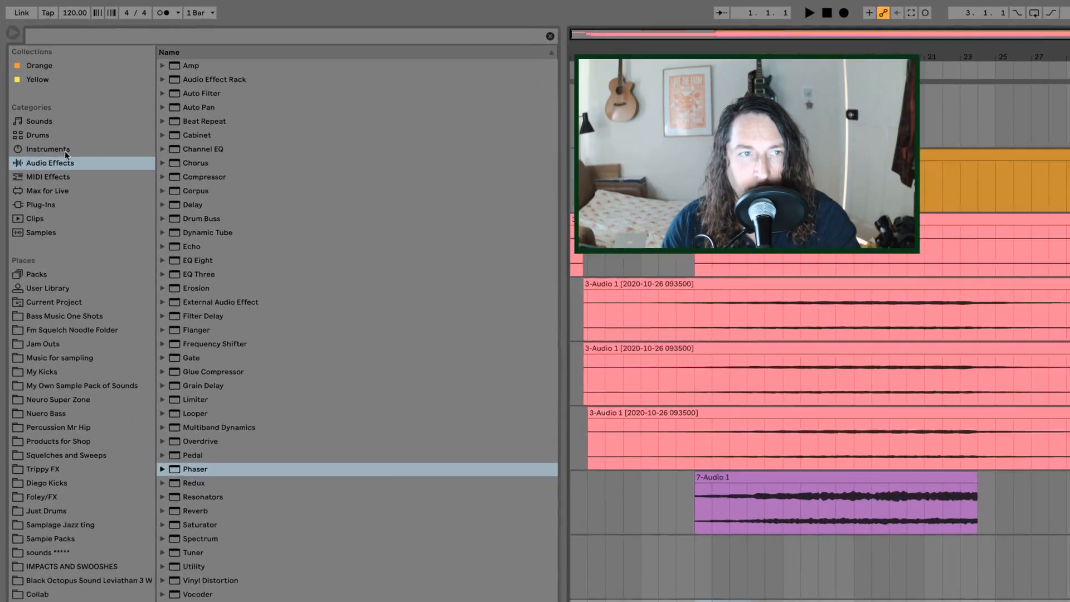
pyautogui.click(65, 151)
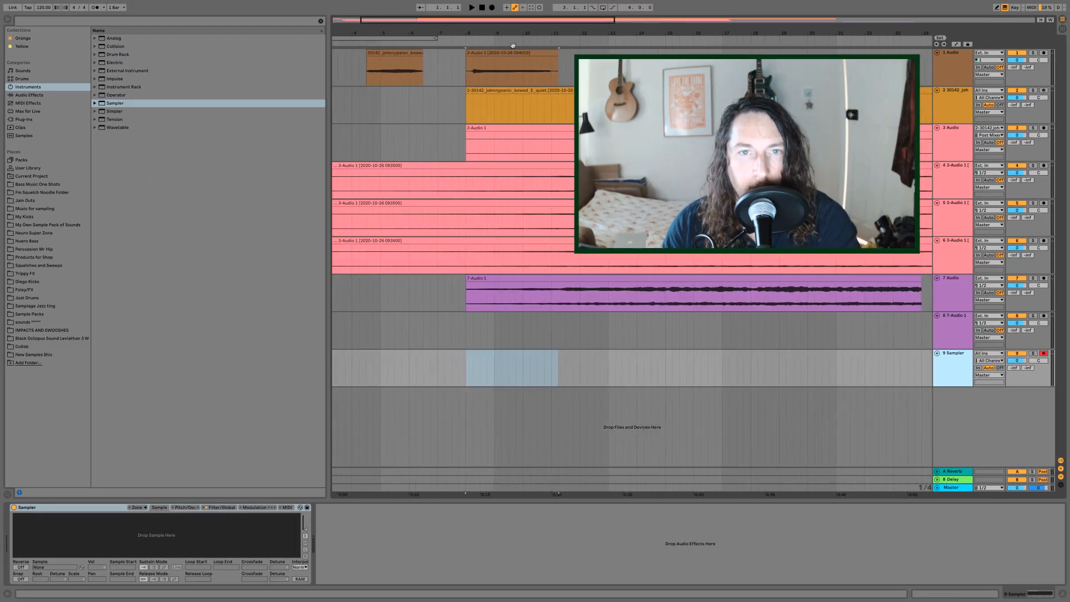
# Step: Consolidate the bowed-string clip at bar 8 on the first track and load it into the Sampler
pyautogui.click(527, 54)
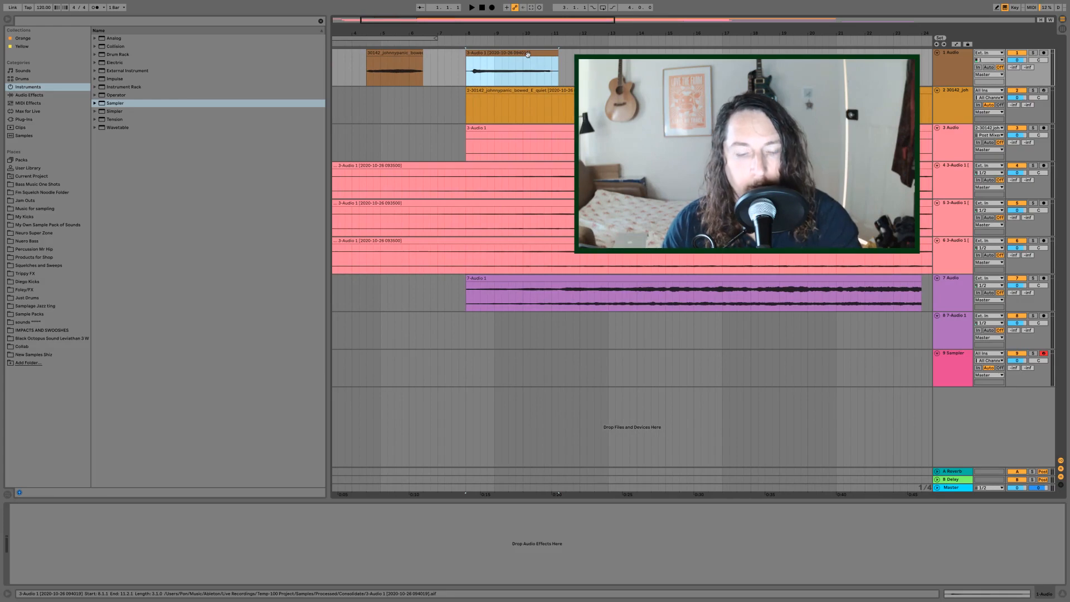
pyautogui.press('super+j')
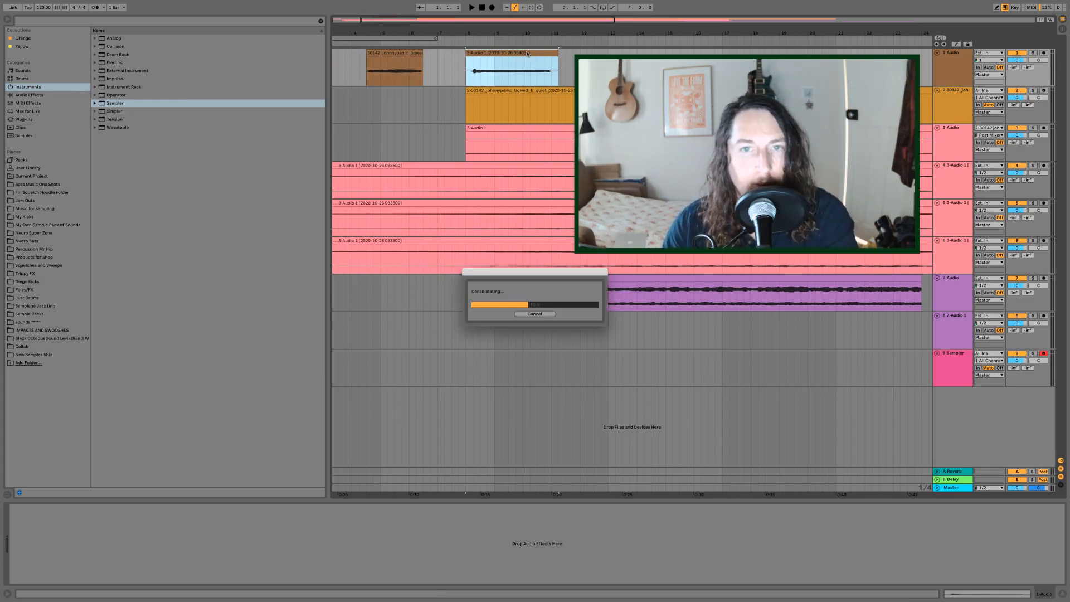
pyautogui.click(952, 366)
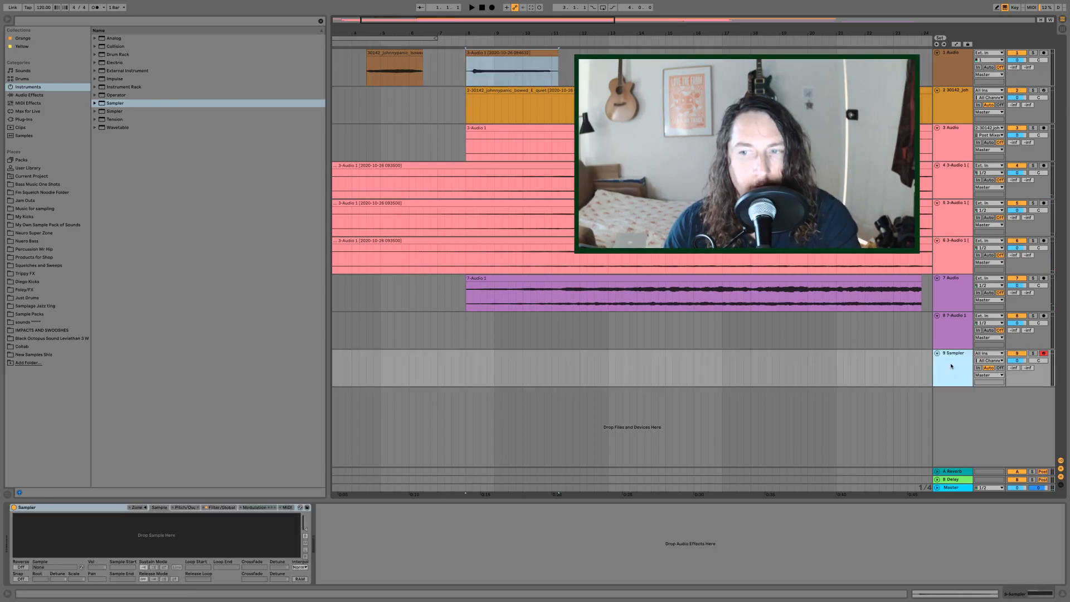
pyautogui.click(535, 51)
pyautogui.moveTo(172, 565); pyautogui.dragTo(176, 535)
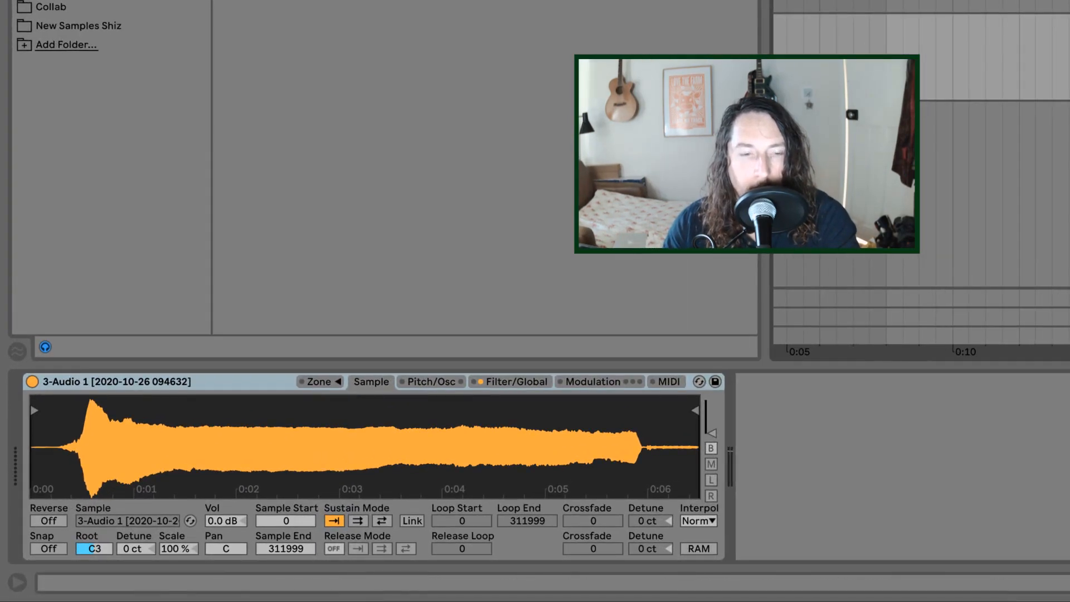
# Step: Set the Sampler's volume to -3.6 dB, switch the sustain mode to forward loop, and link the loop start to the sample start
pyautogui.moveTo(222, 519); pyautogui.dragTo(220, 524)
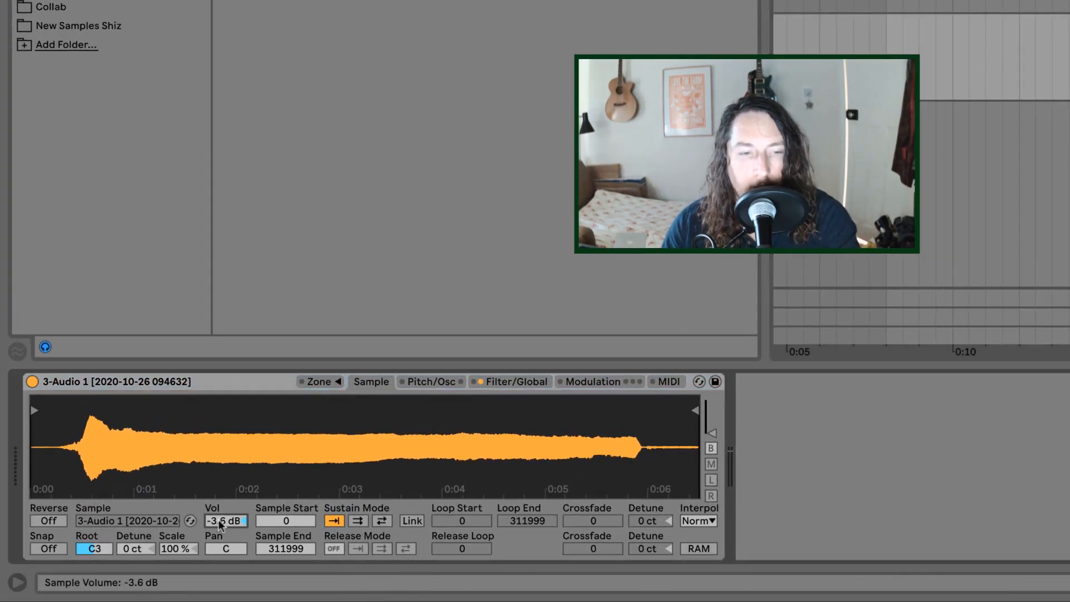
pyautogui.click(359, 523)
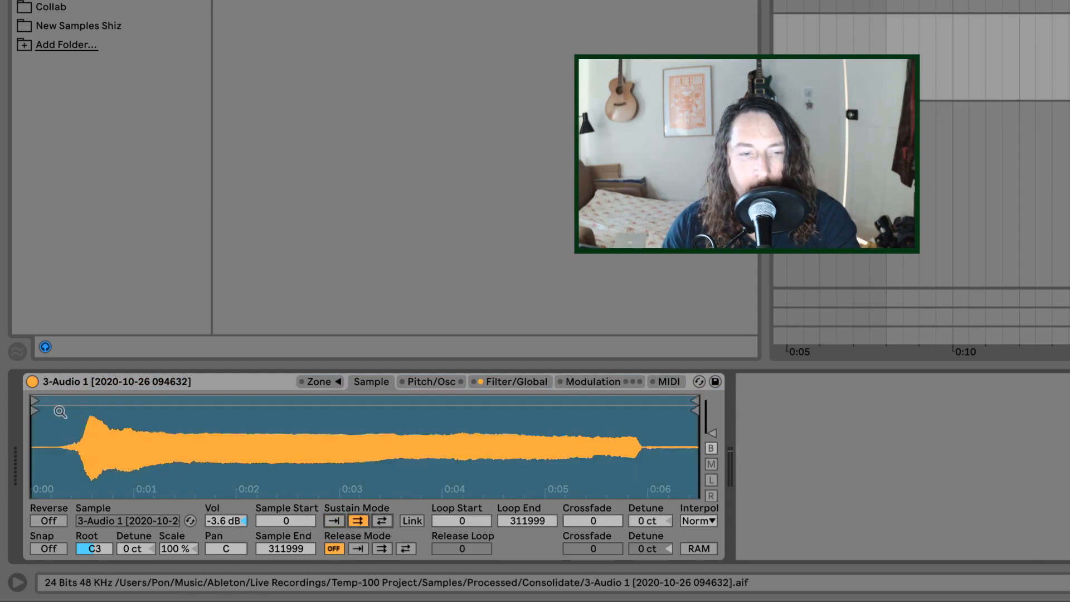
pyautogui.click(413, 521)
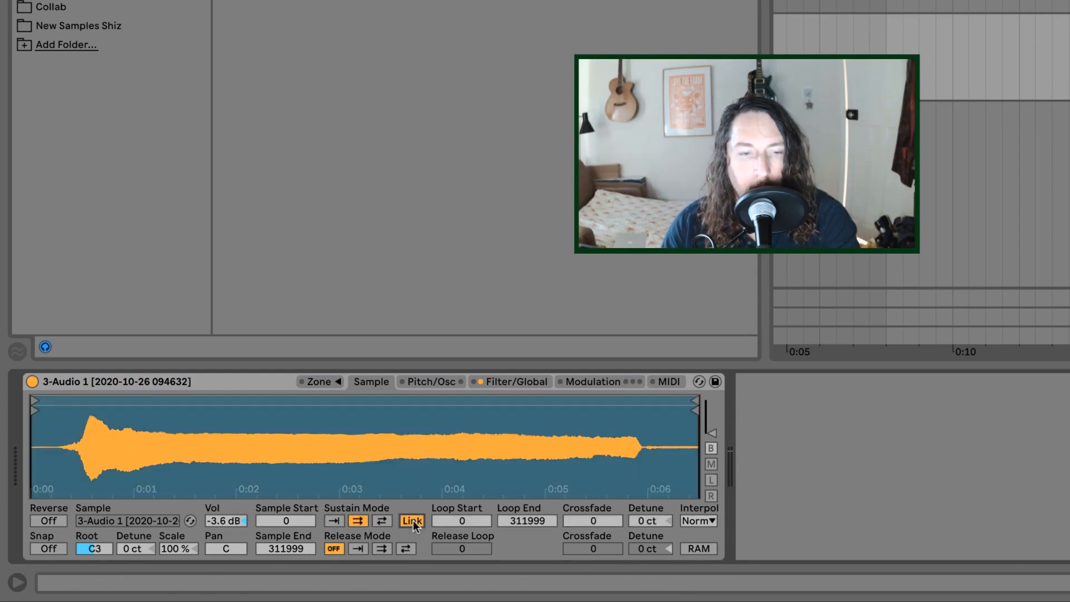
# Step: Set the Sampler's sample and loop start to 92719, its loop end to 267086 and its crossfade to 34379
pyautogui.moveTo(34, 410); pyautogui.dragTo(231, 417)
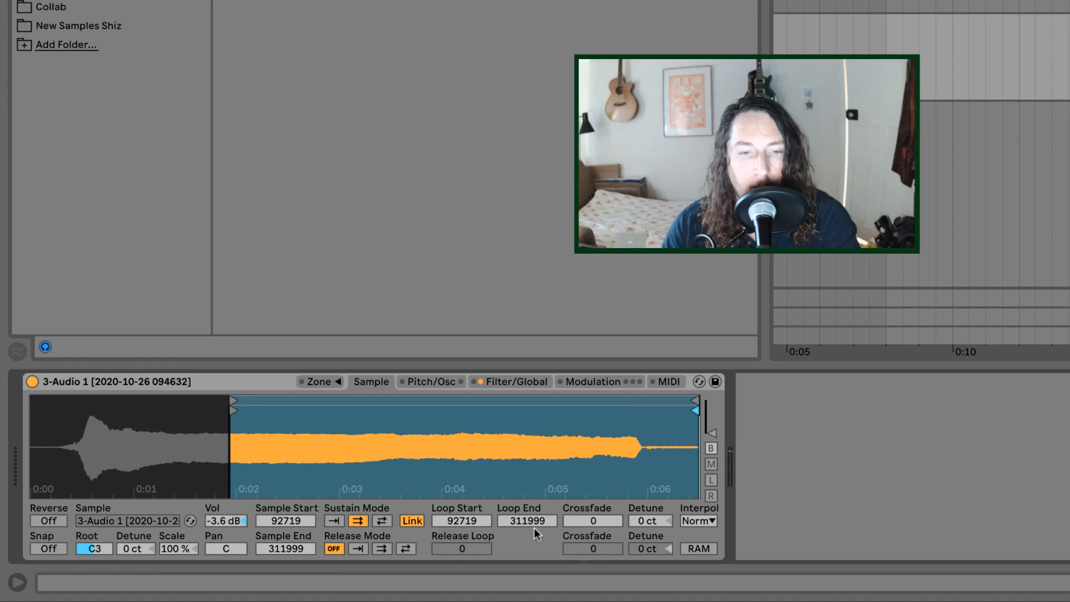
pyautogui.moveTo(527, 521); pyautogui.dragTo(527, 549)
pyautogui.moveTo(594, 521)
pyautogui.mouseDown()
pyautogui.moveTo(594, 466)
pyautogui.moveTo(594, 501)
pyautogui.mouseUp()
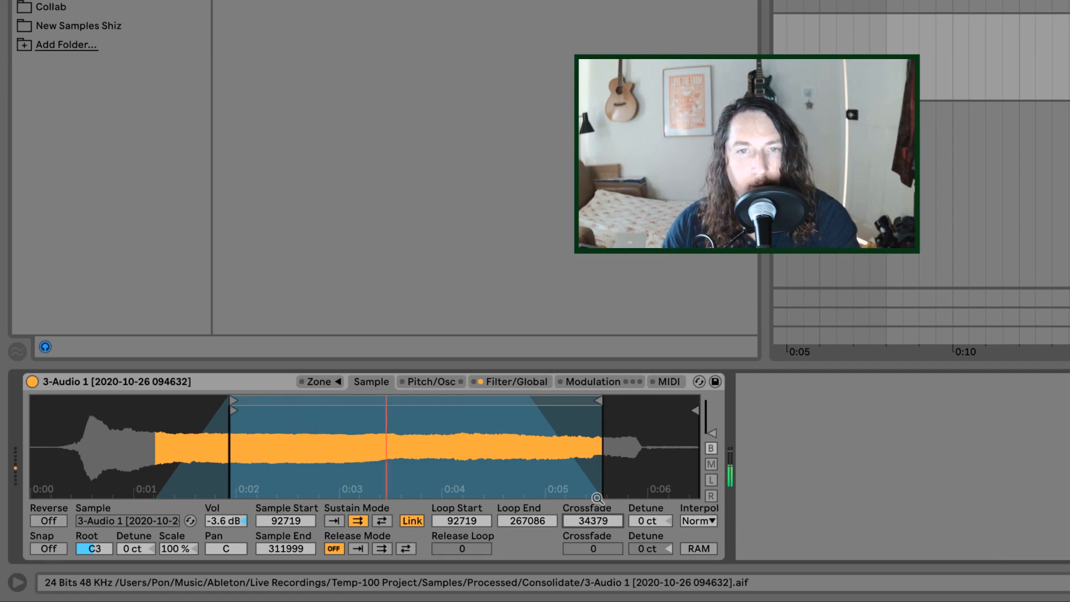
# Step: Play the looped sample in different keyboard octaves, including C5 to D6 and C6 to D7
pyautogui.press('x')
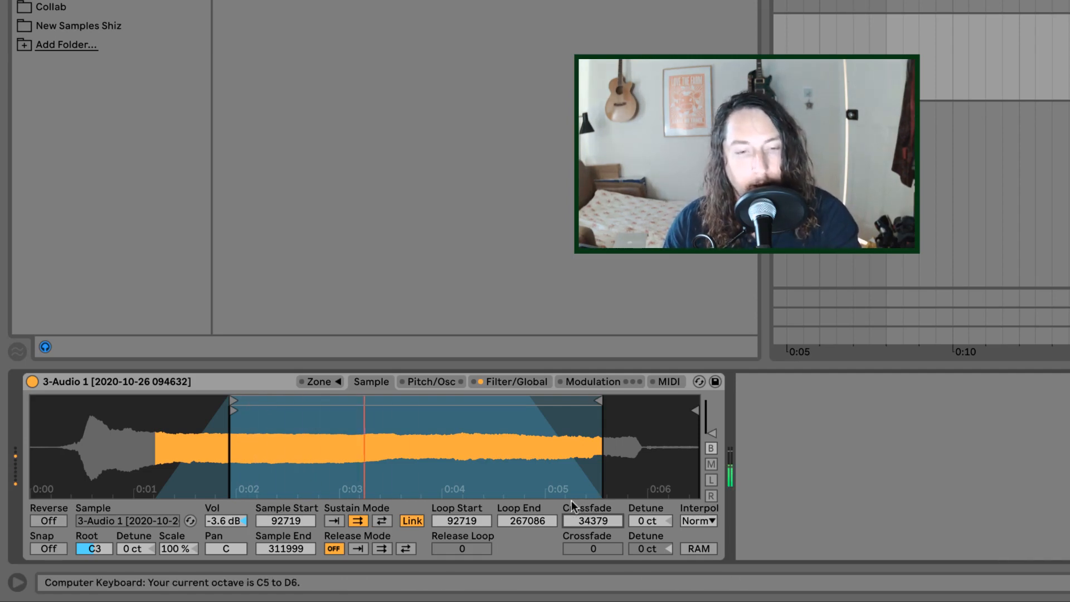
pyautogui.press('x')
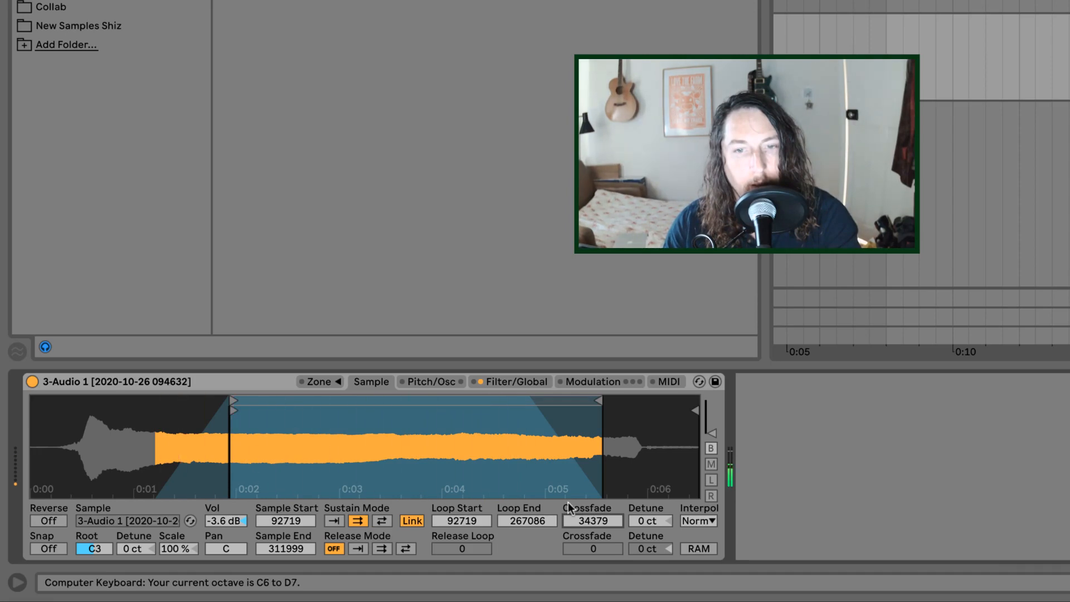
pyautogui.press('x')
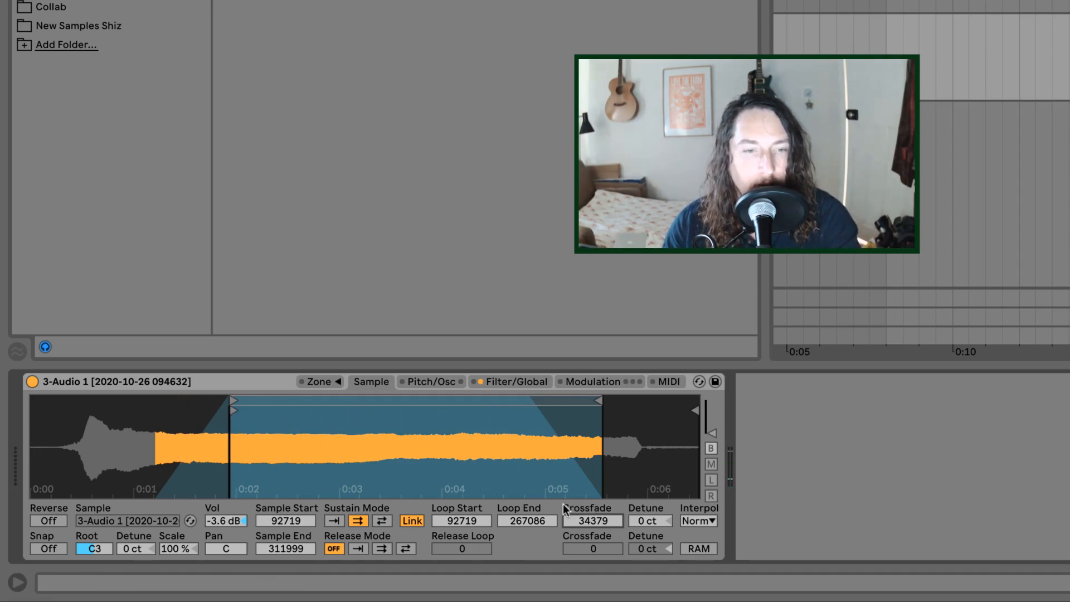
pyautogui.press('z')
pyautogui.press('z')
pyautogui.press('a')
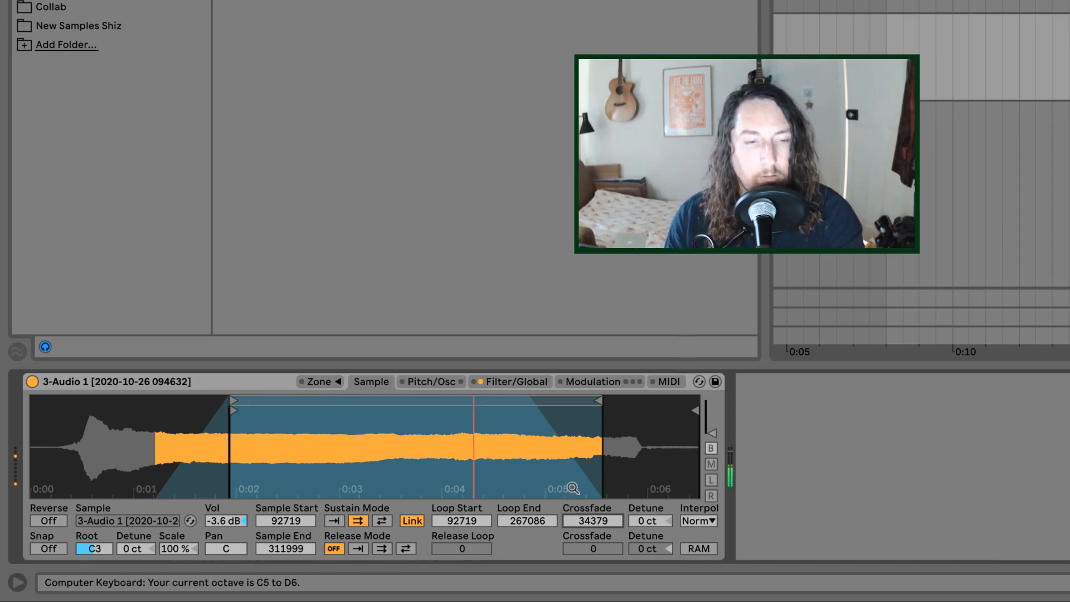
pyautogui.press('z')
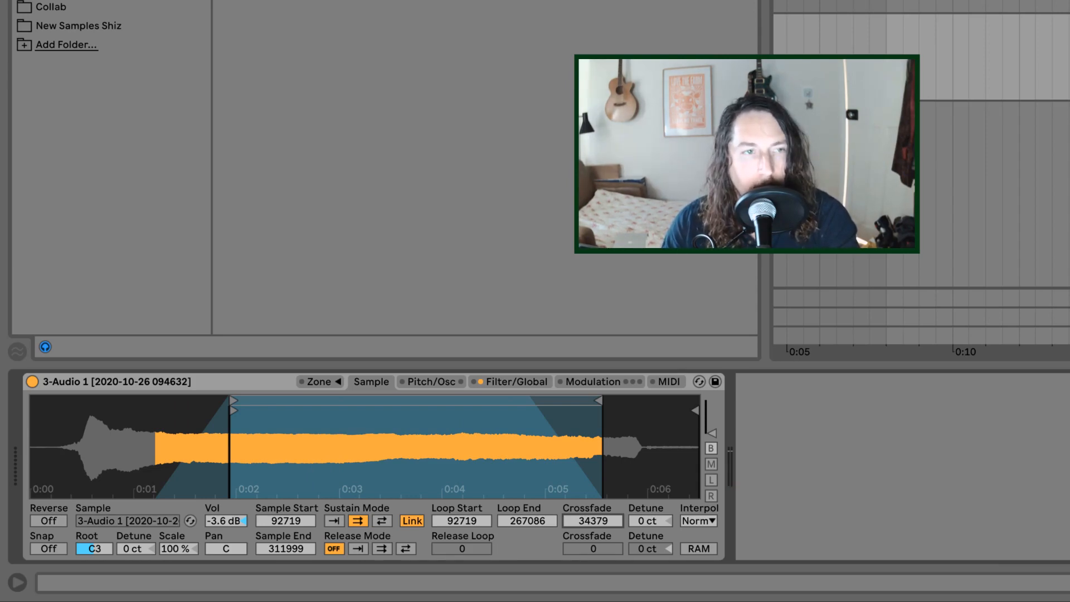
# Step: Add the Max for Live Convolution Reverb after the Sampler
pyautogui.press('-')
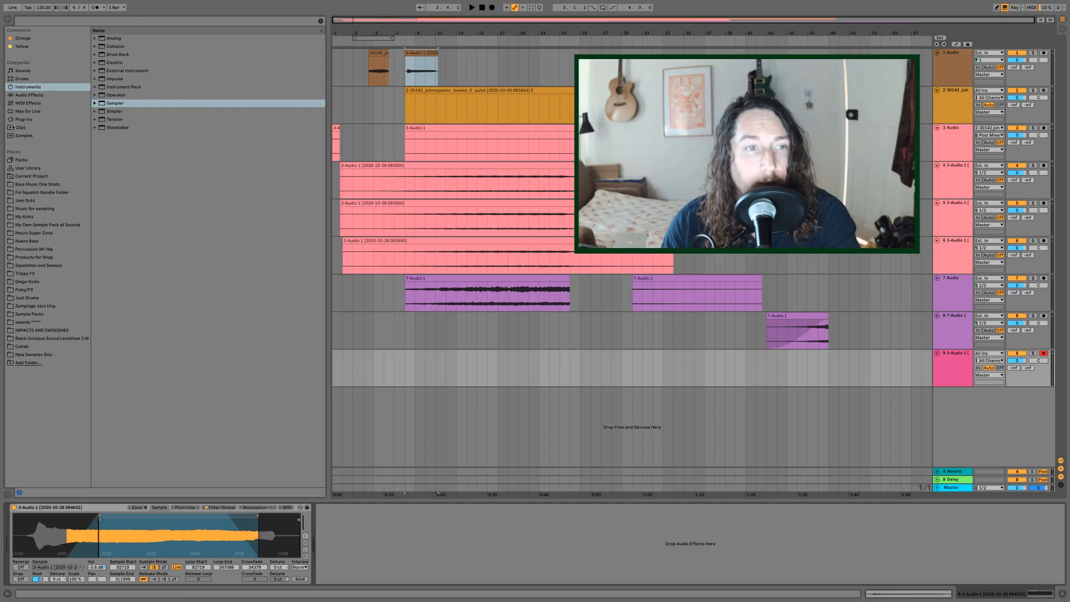
pyautogui.click(30, 119)
pyautogui.click(102, 46)
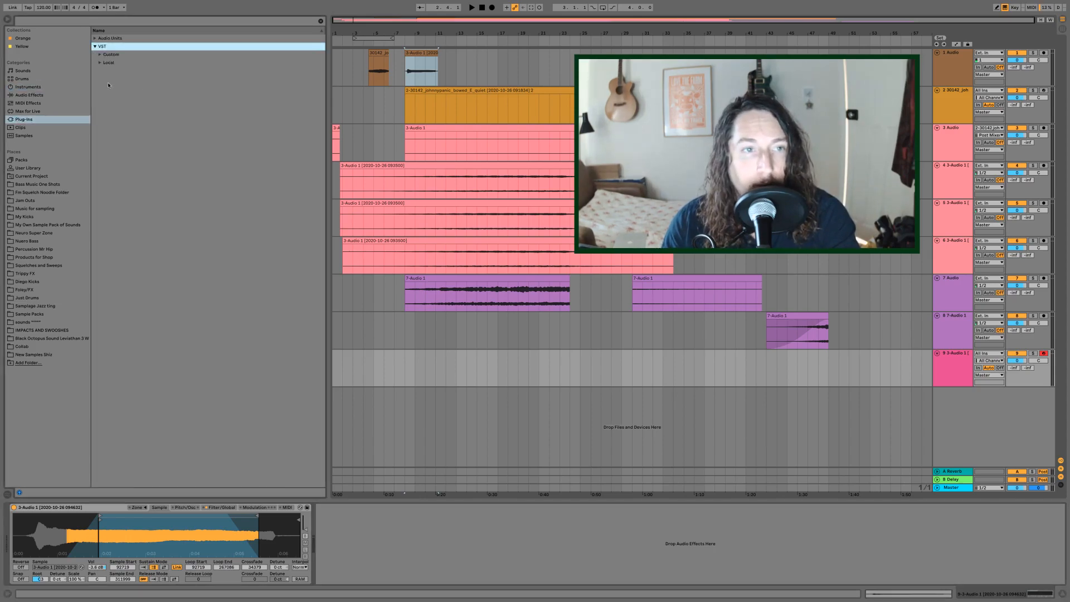
pyautogui.click(38, 102)
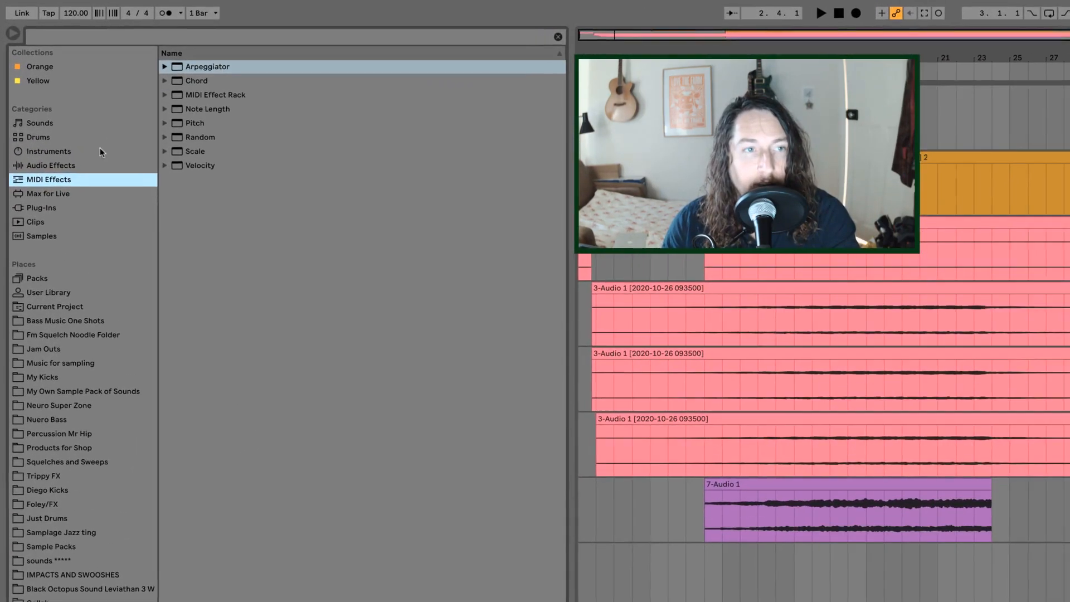
pyautogui.click(66, 194)
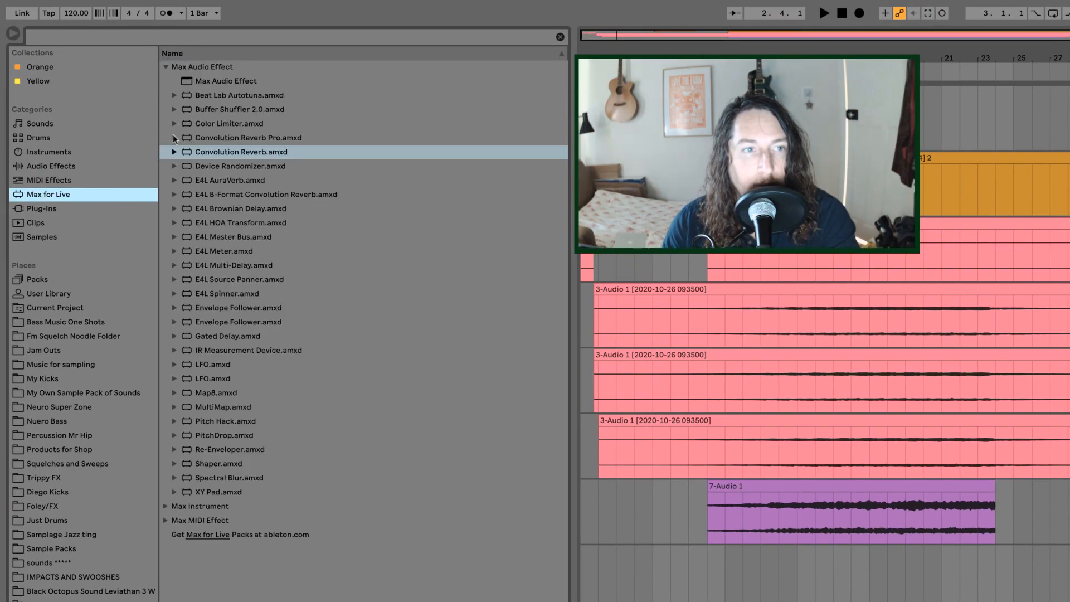
pyautogui.doubleClick(217, 148)
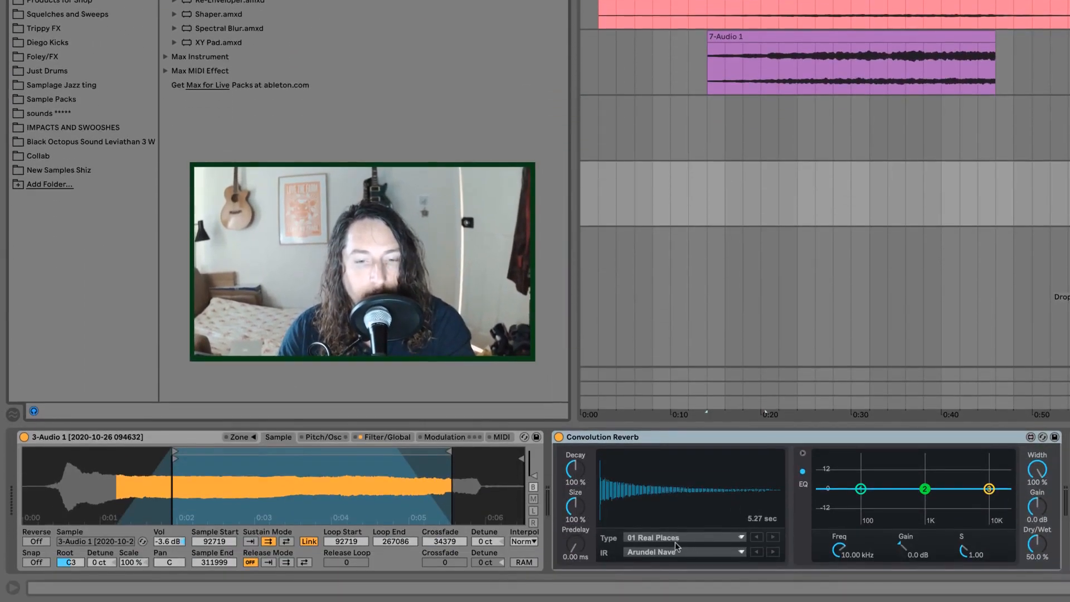
# Step: Choose the IR Dach Plateau Omni impulse response and set the Convolution Reverb's decay and size to 200 %
pyautogui.click(660, 553)
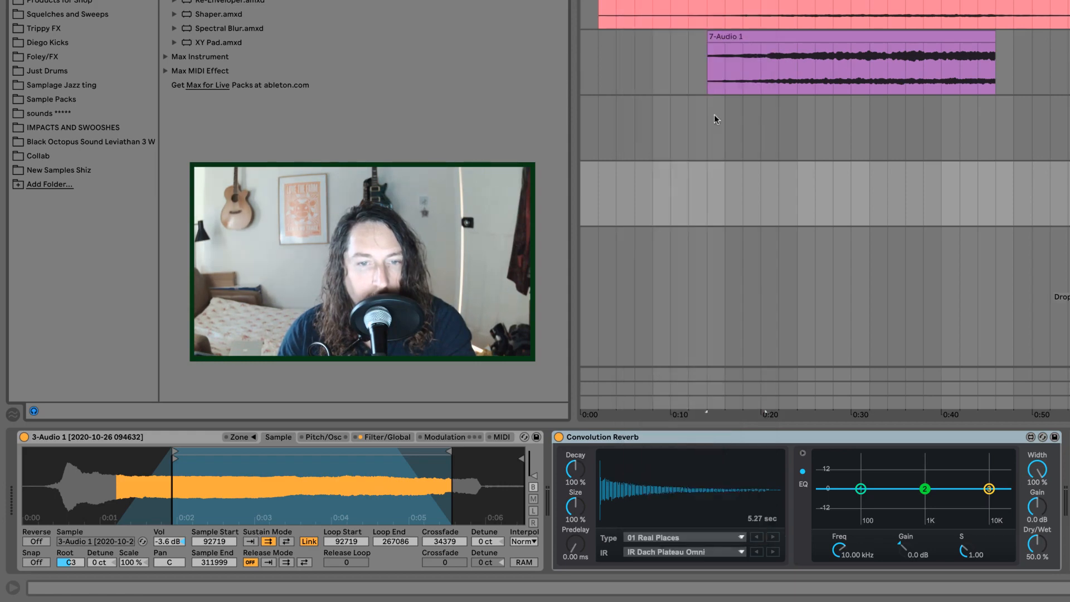
pyautogui.click(714, 115)
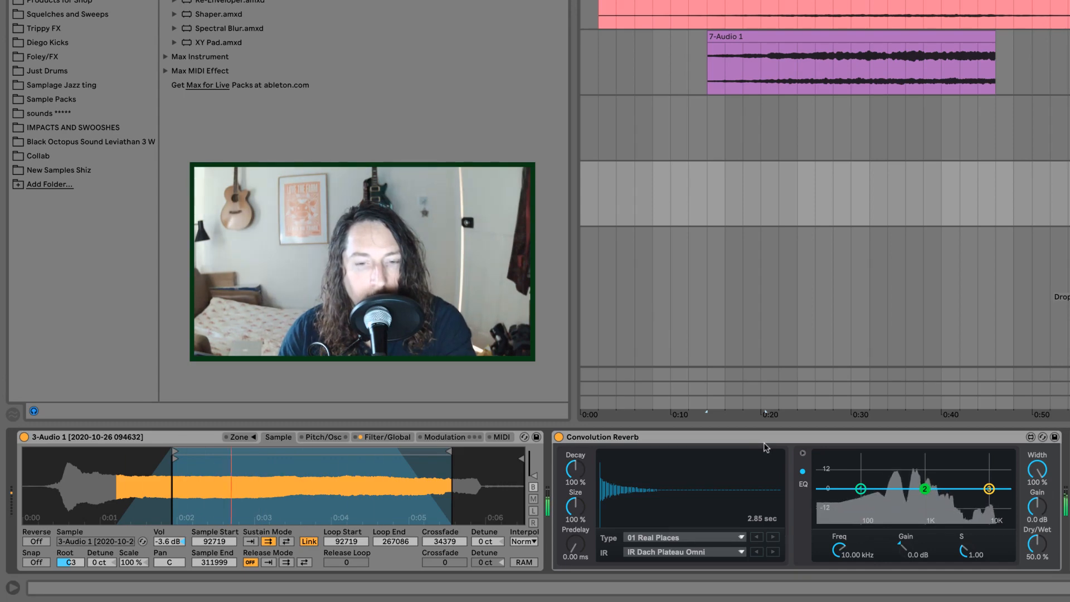
pyautogui.press('z')
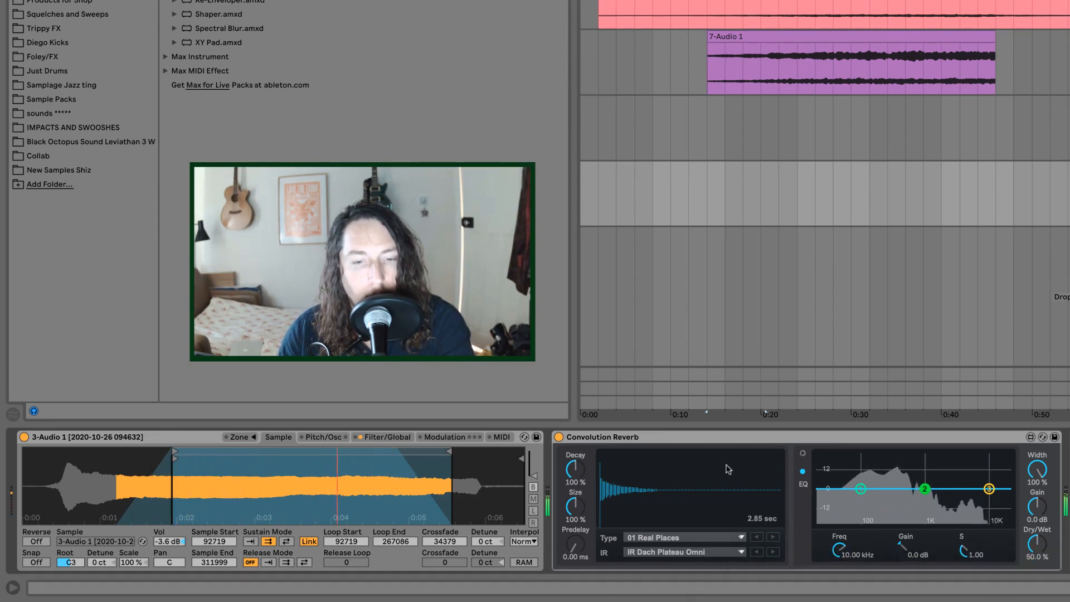
pyautogui.moveTo(575, 506); pyautogui.dragTo(575, 462)
# Step: Add a Reverb after the Convolution Reverb and raise its decay time to about 7.8 s
pyautogui.click(51, 1)
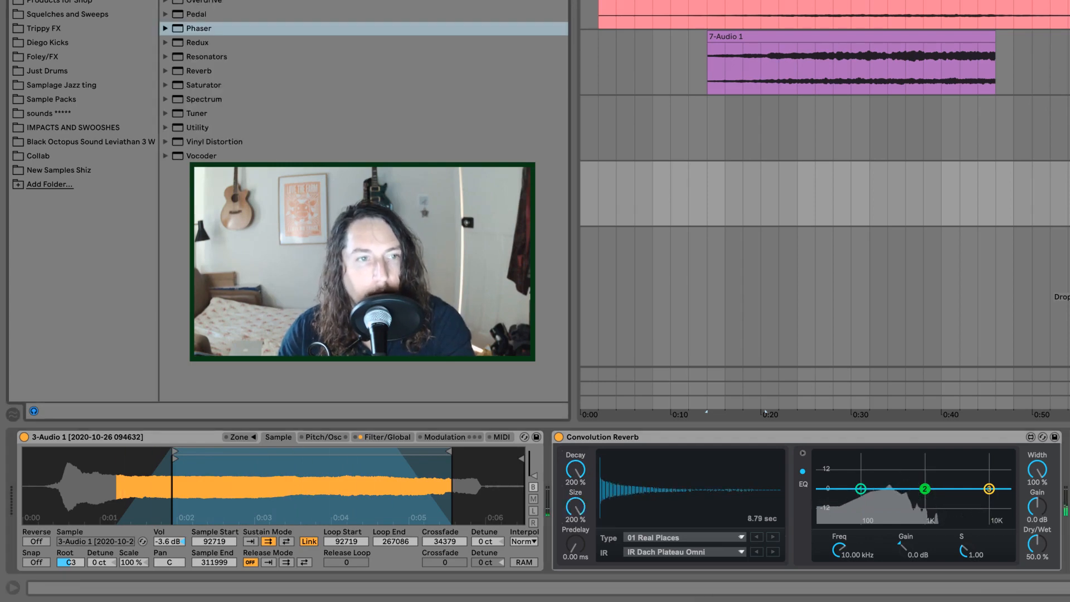
pyautogui.click(201, 71)
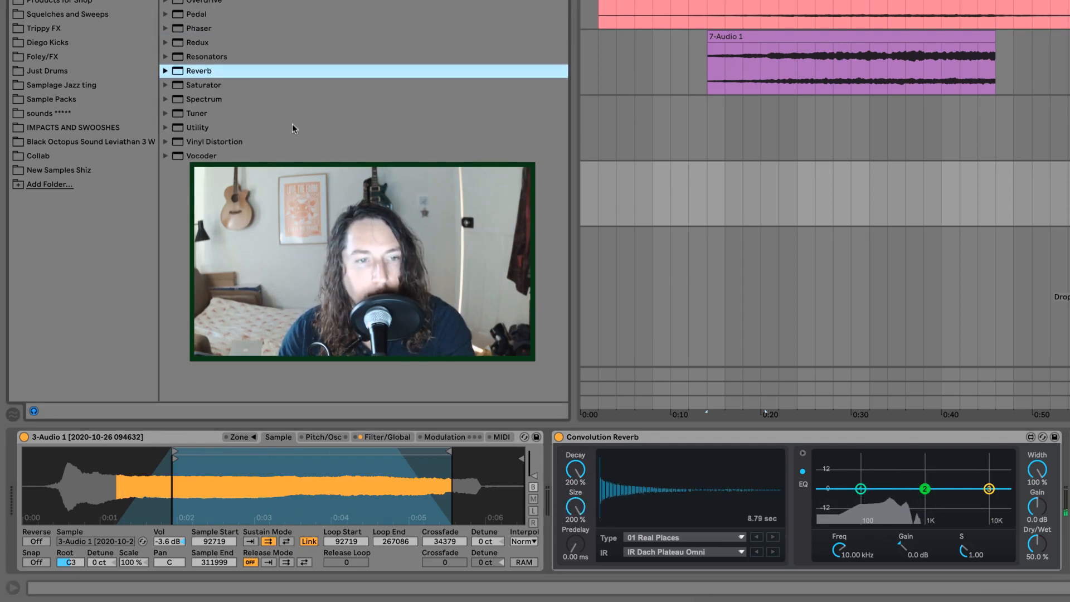
pyautogui.press('Return')
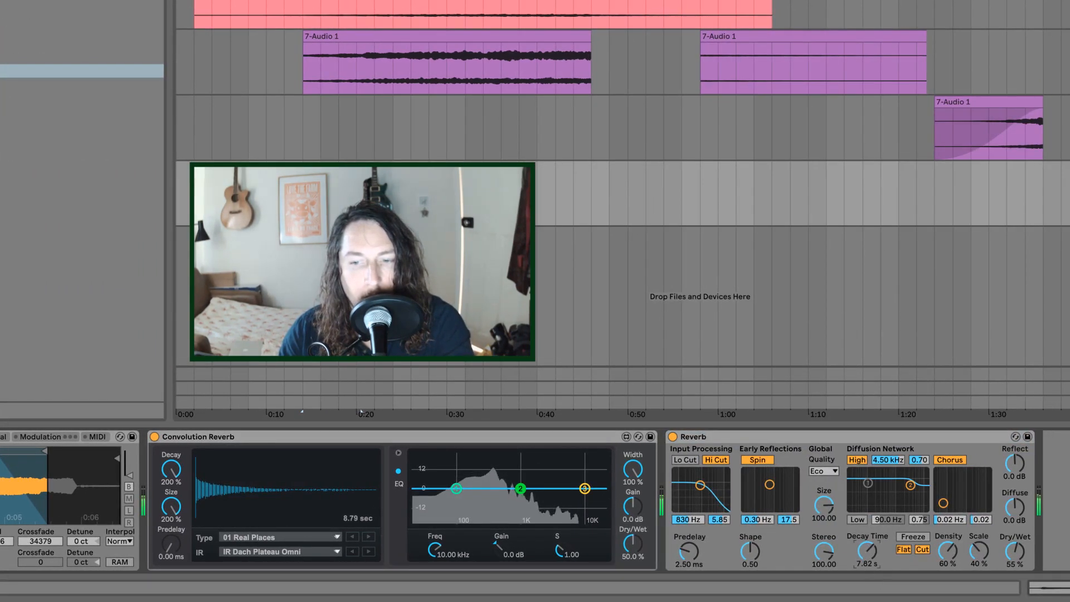
pyautogui.moveTo(861, 556); pyautogui.dragTo(861, 535)
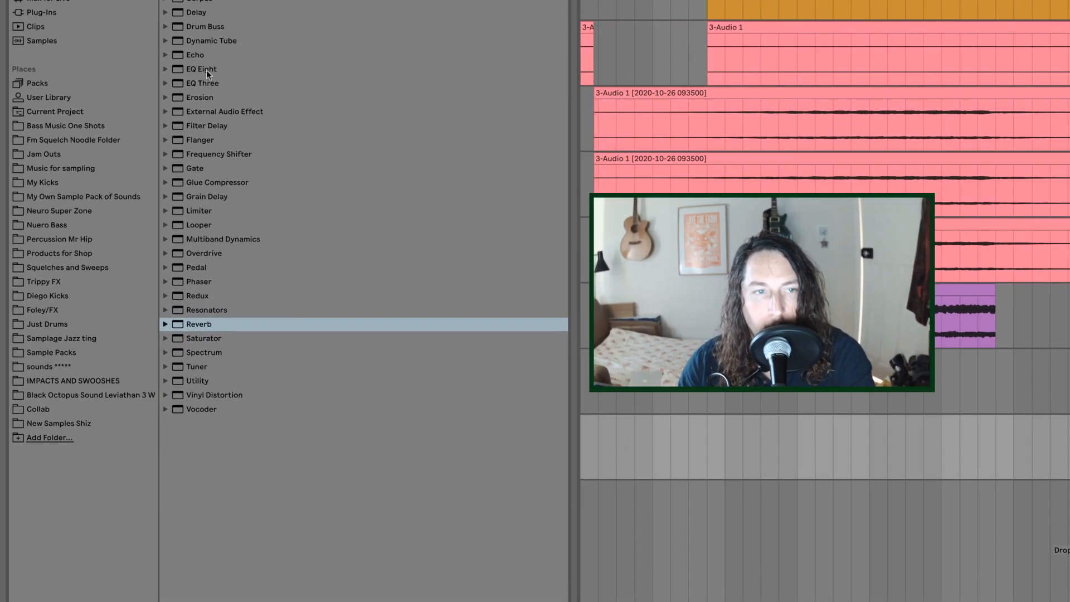
# Step: Add an EQ Eight after the Reverb with a low cut and boosts of about 6.3 dB at 1.07 kHz and 2.4 dB at 4.35 kHz
pyautogui.doubleClick(206, 69)
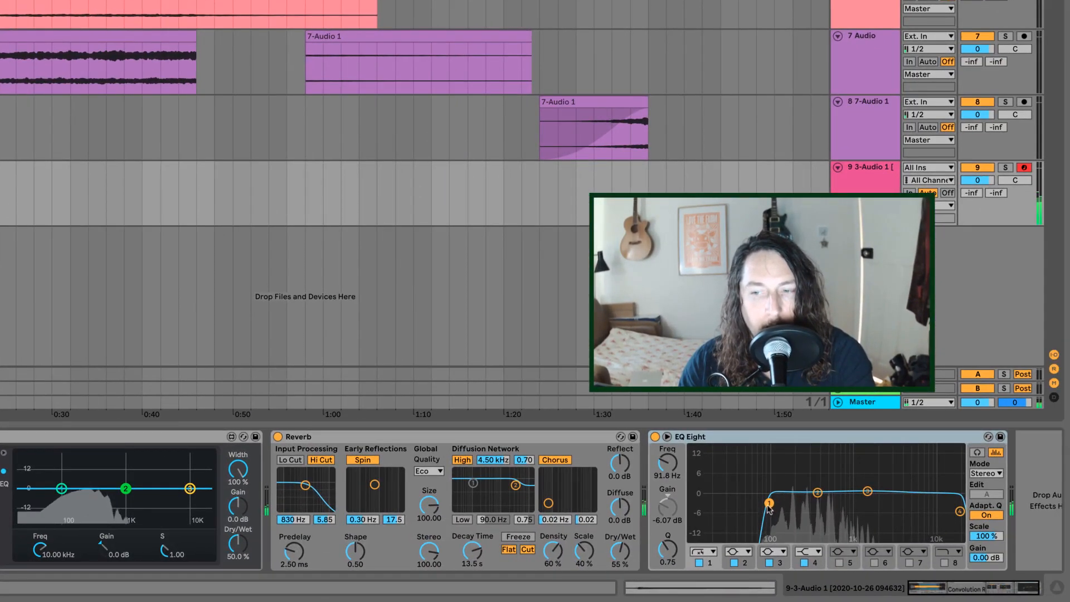
pyautogui.moveTo(769, 505); pyautogui.dragTo(701, 506)
pyautogui.click(818, 494)
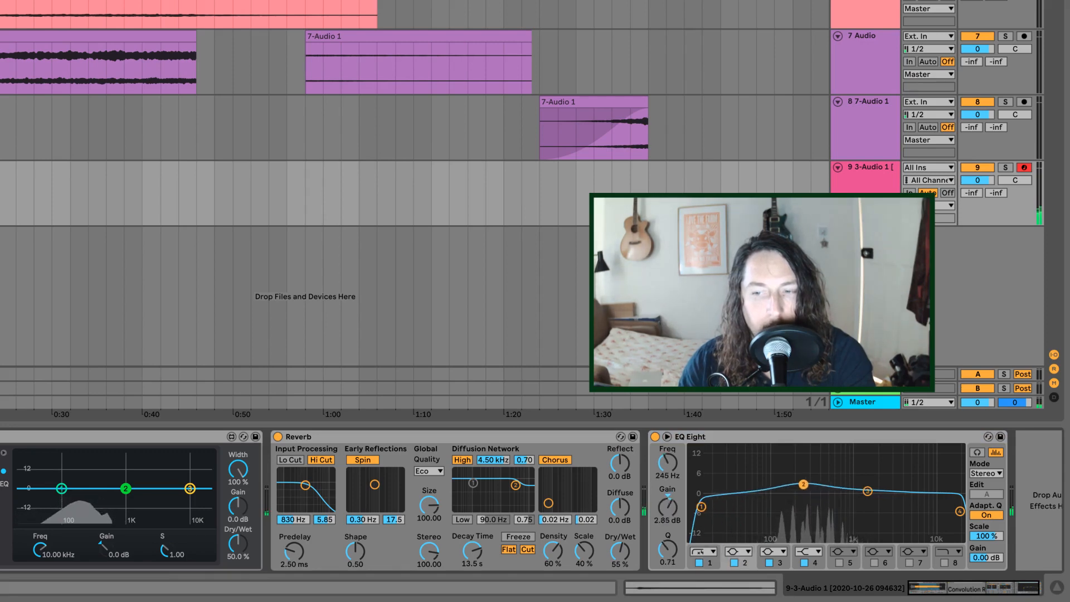
pyautogui.moveTo(867, 491)
pyautogui.mouseDown()
pyautogui.moveTo(870, 478)
pyautogui.moveTo(850, 467)
pyautogui.moveTo(856, 473)
pyautogui.mouseUp()
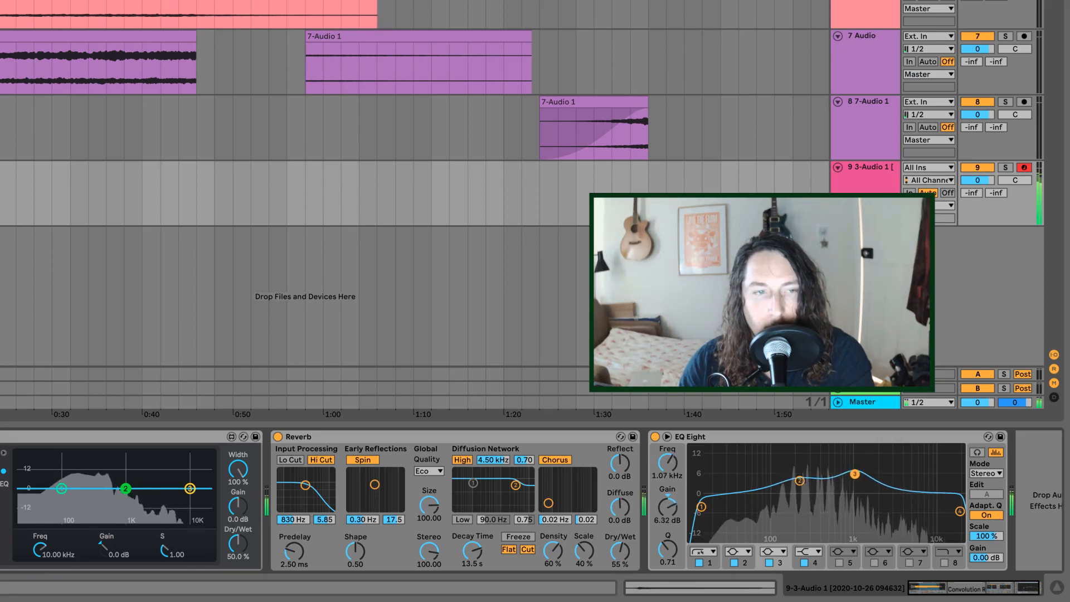
pyautogui.click(959, 511)
pyautogui.moveTo(959, 511); pyautogui.dragTo(904, 485)
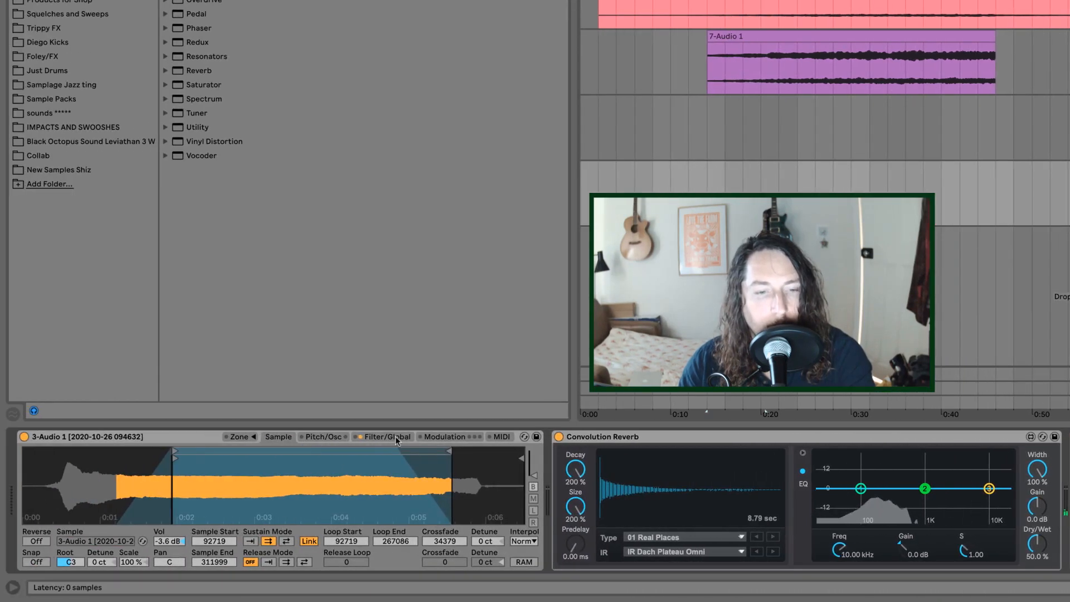
# Step: Lengthen the attack of the Sampler's volume envelope to about 4.5 s
pyautogui.click(397, 439)
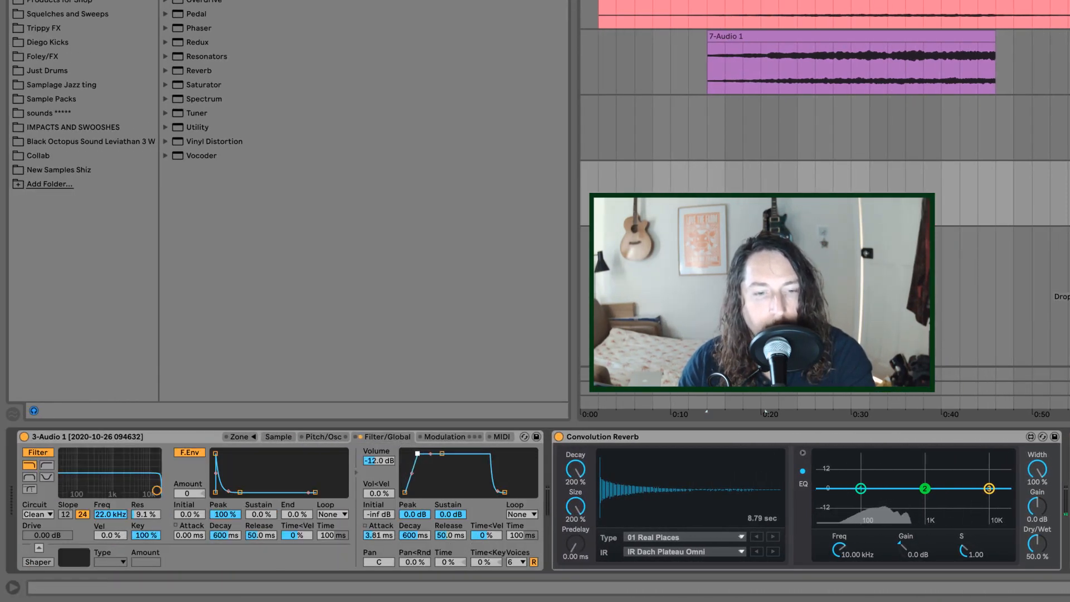
pyautogui.moveTo(423, 455); pyautogui.dragTo(442, 454)
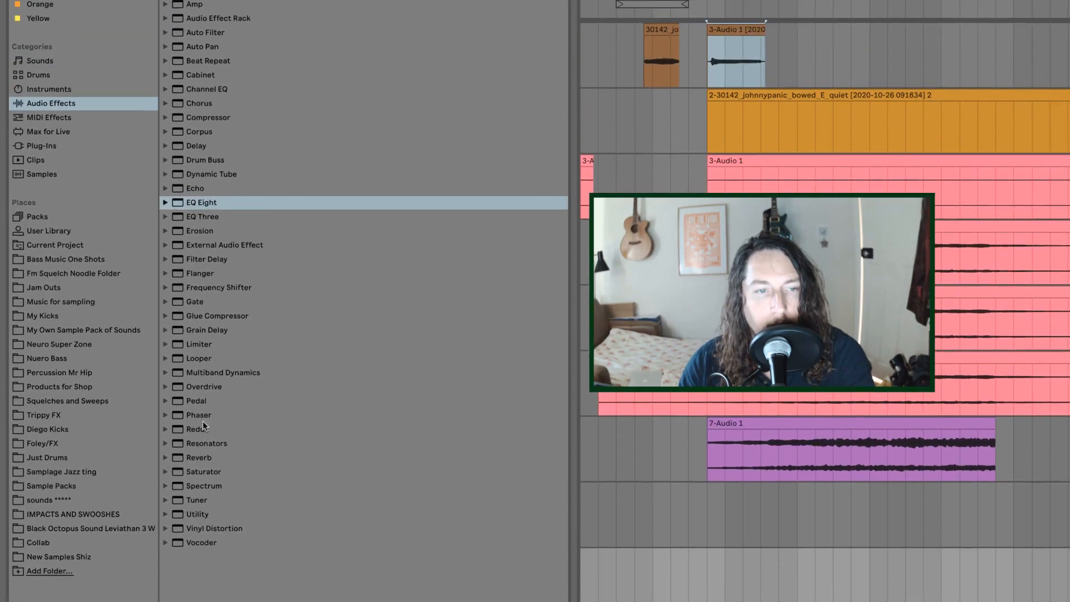
# Step: Add a Chorus after the EQ Eight and set its modulation to about 4.18 ms amount and 0.12 Hz rate
pyautogui.doubleClick(199, 119)
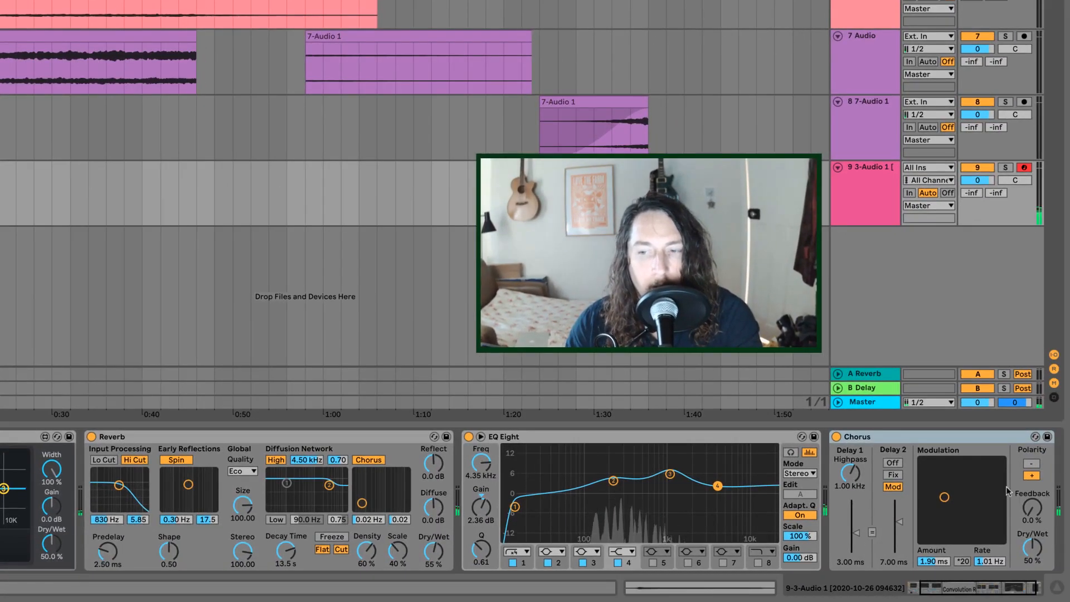
pyautogui.moveTo(944, 496)
pyautogui.mouseDown()
pyautogui.moveTo(951, 507)
pyautogui.moveTo(928, 482)
pyautogui.mouseUp()
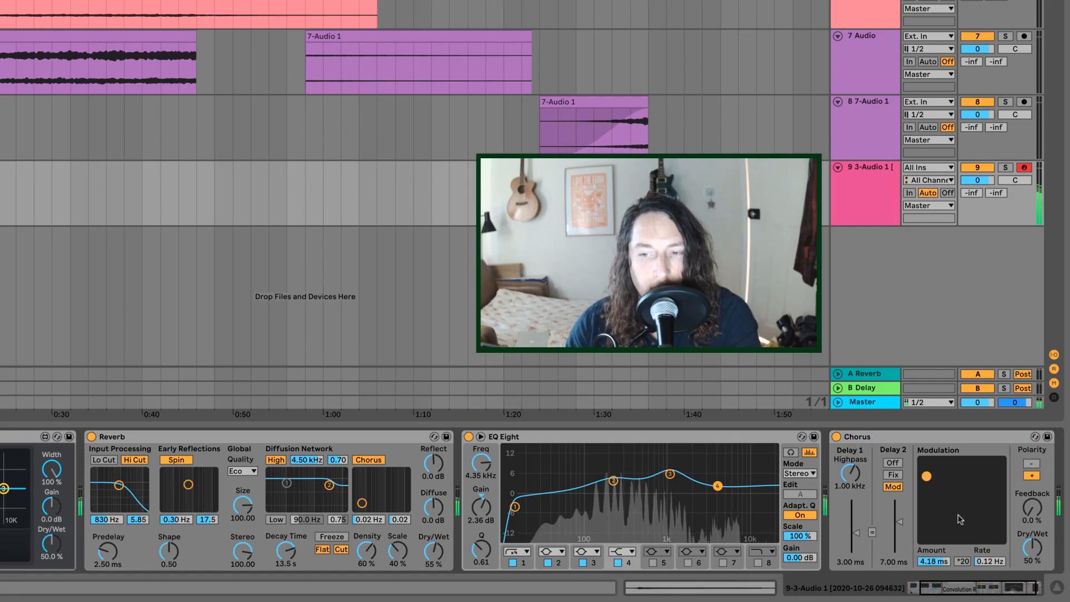
# Step: Add a Phaser in Space mode with LFO amount 100 %, rate 0.02 Hz, frequency 434 Hz, feedback 0.88 and about 70 % dry/wet
pyautogui.click(1028, 590)
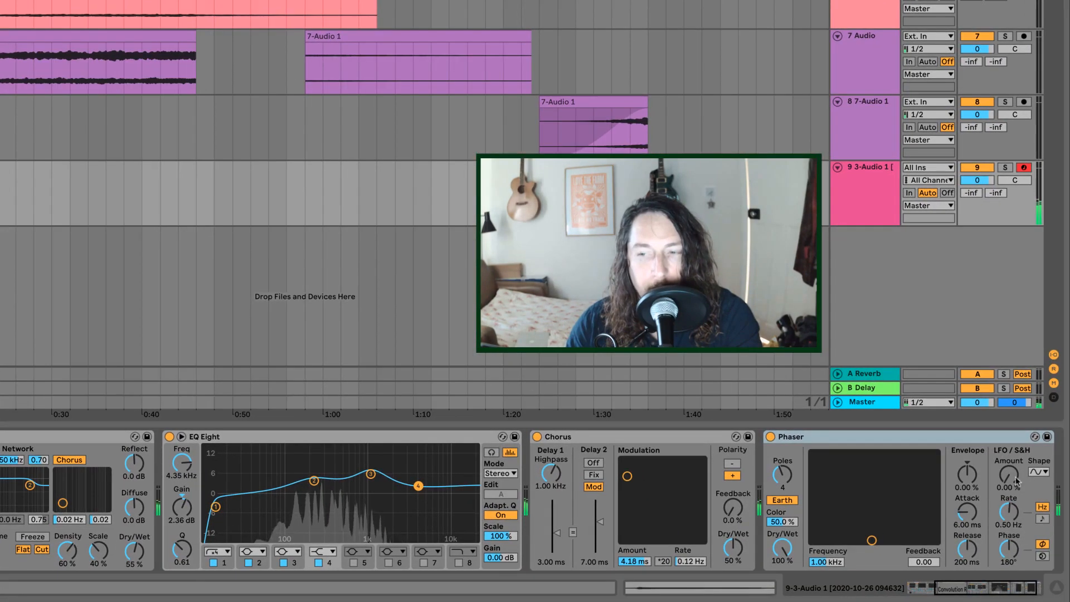
pyautogui.click(786, 499)
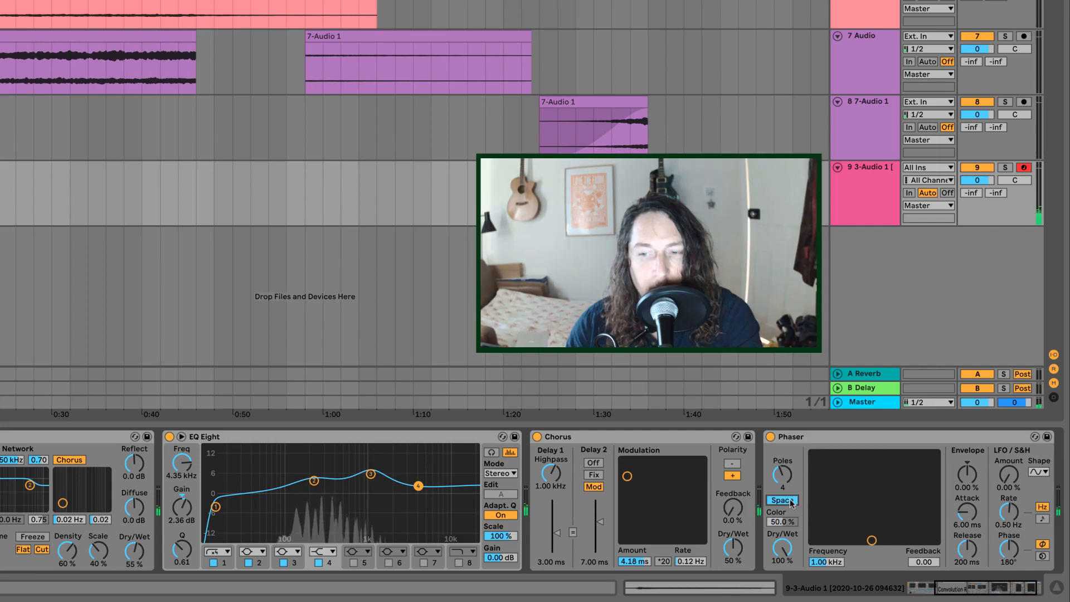
pyautogui.moveTo(1012, 480); pyautogui.dragTo(1012, 423)
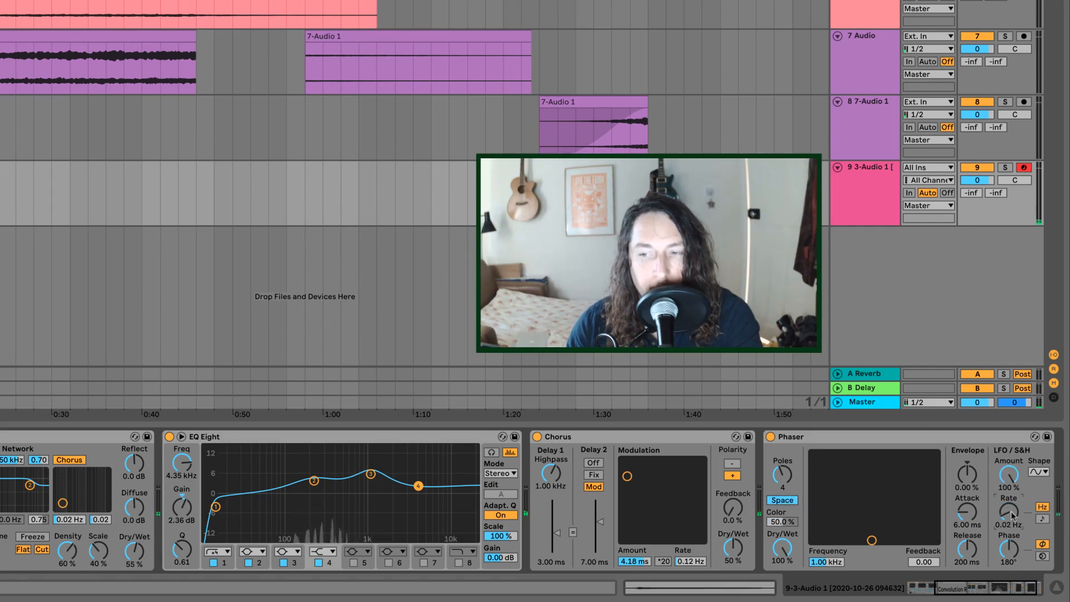
pyautogui.moveTo(867, 521); pyautogui.dragTo(852, 494)
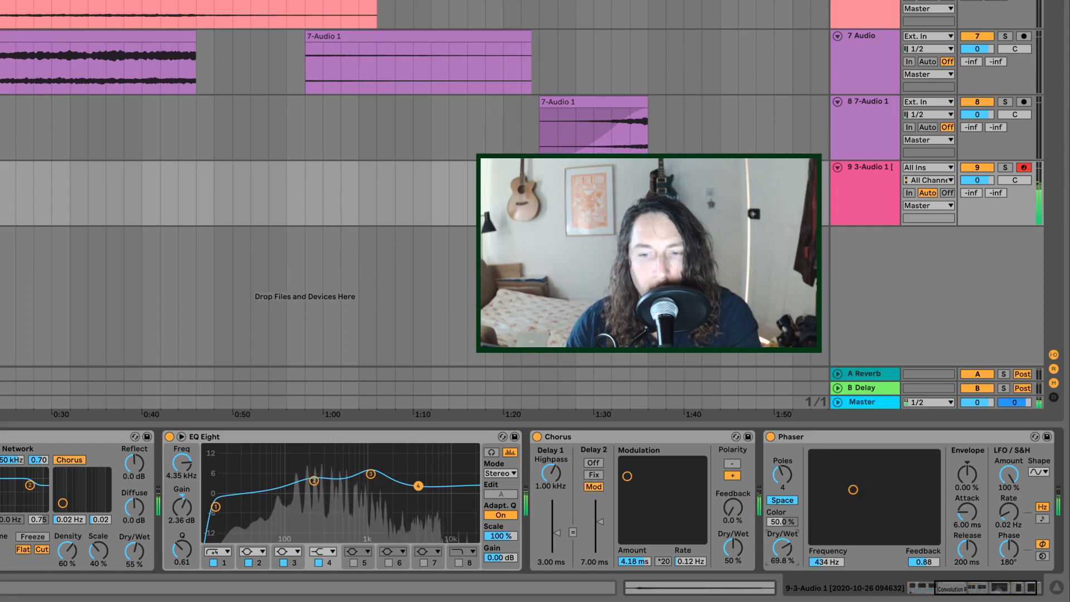
# Step: Turn EQ Eight band 2 into a deep cut just below 1 kHz and fine-tune the band 3 boost beside it
pyautogui.moveTo(314, 480); pyautogui.dragTo(354, 530)
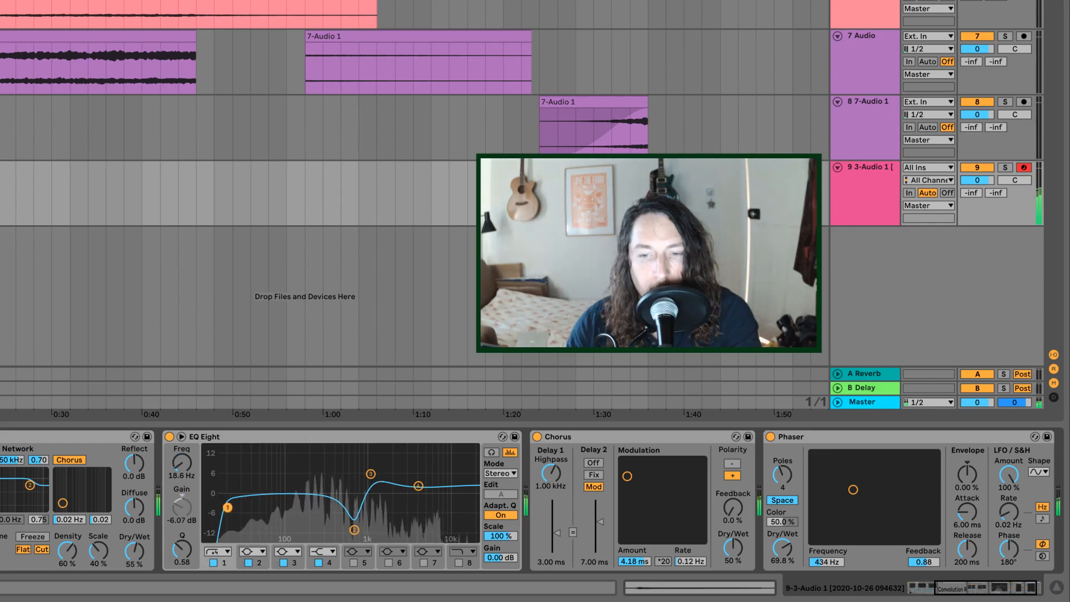
pyautogui.moveTo(370, 474)
pyautogui.mouseDown()
pyautogui.moveTo(390, 459)
pyautogui.moveTo(374, 470)
pyautogui.mouseUp()
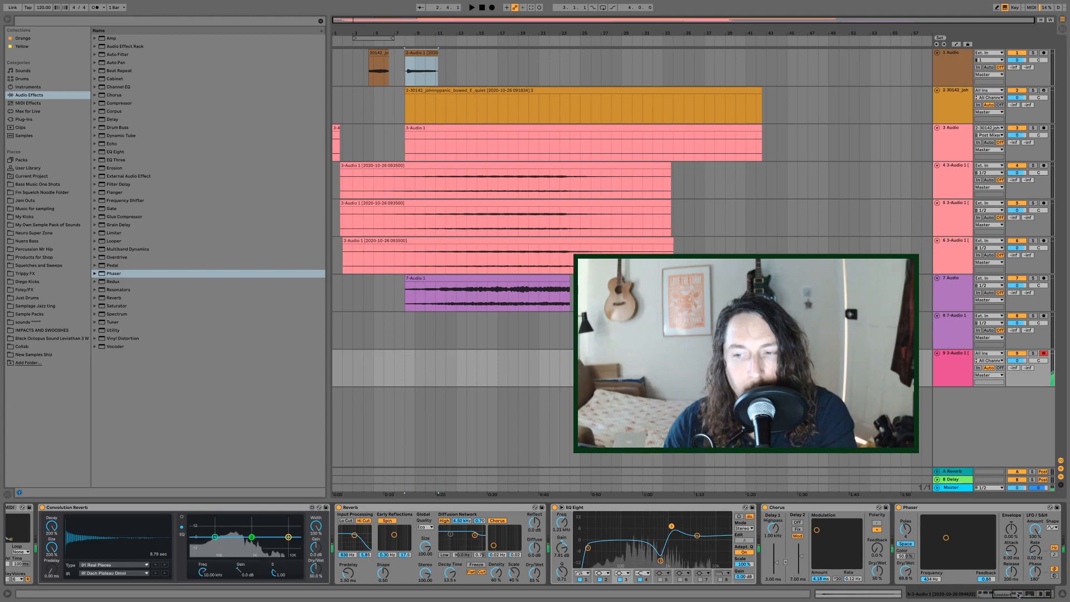
# Step: Lower the Sampler's low-pass filter cutoff to a little above 1 kHz and raise its resonance
pyautogui.moveTo(1018, 594); pyautogui.dragTo(307, 556)
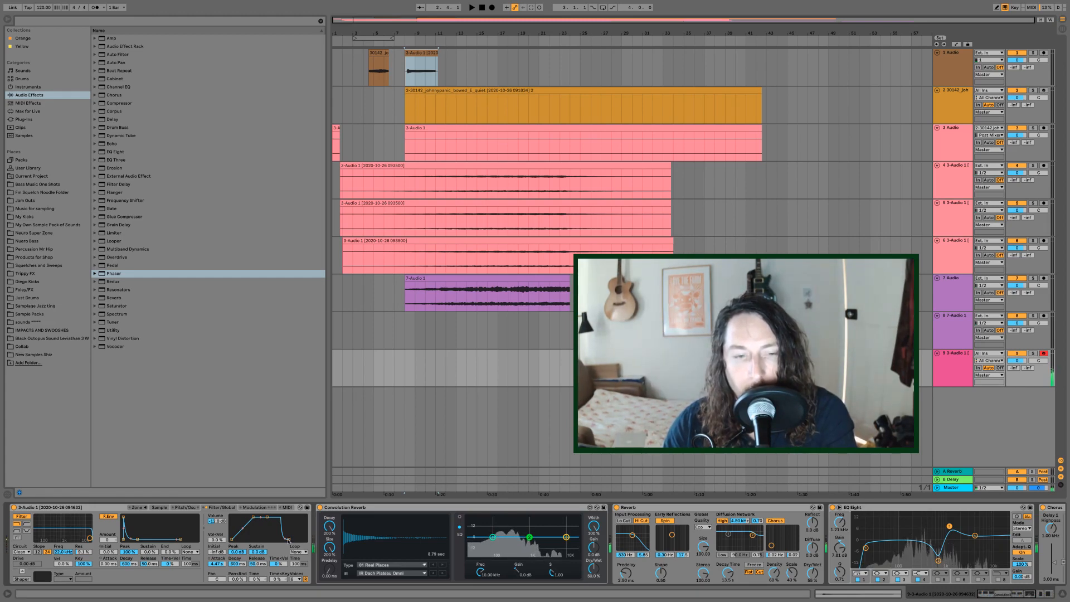
pyautogui.moveTo(90, 539); pyautogui.dragTo(65, 527)
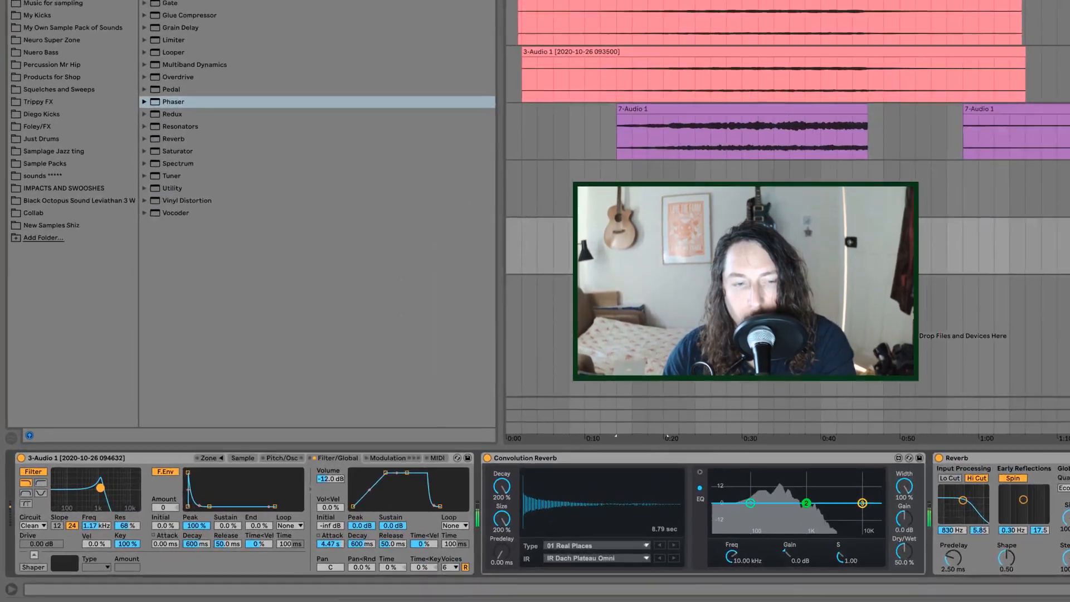
pyautogui.moveTo(101, 489); pyautogui.dragTo(100, 493)
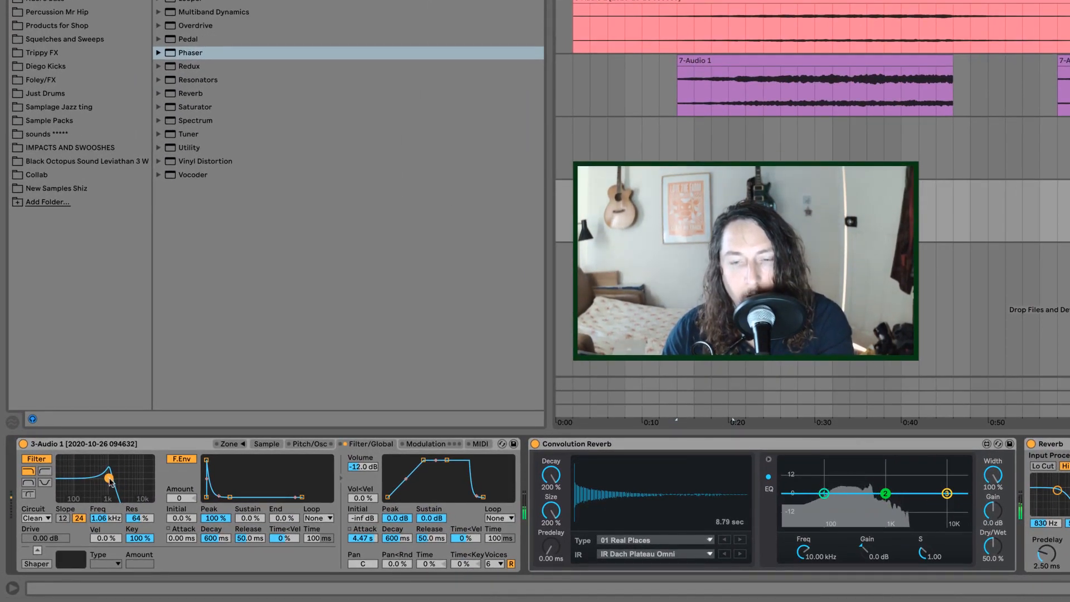
pyautogui.moveTo(112, 478); pyautogui.dragTo(115, 479)
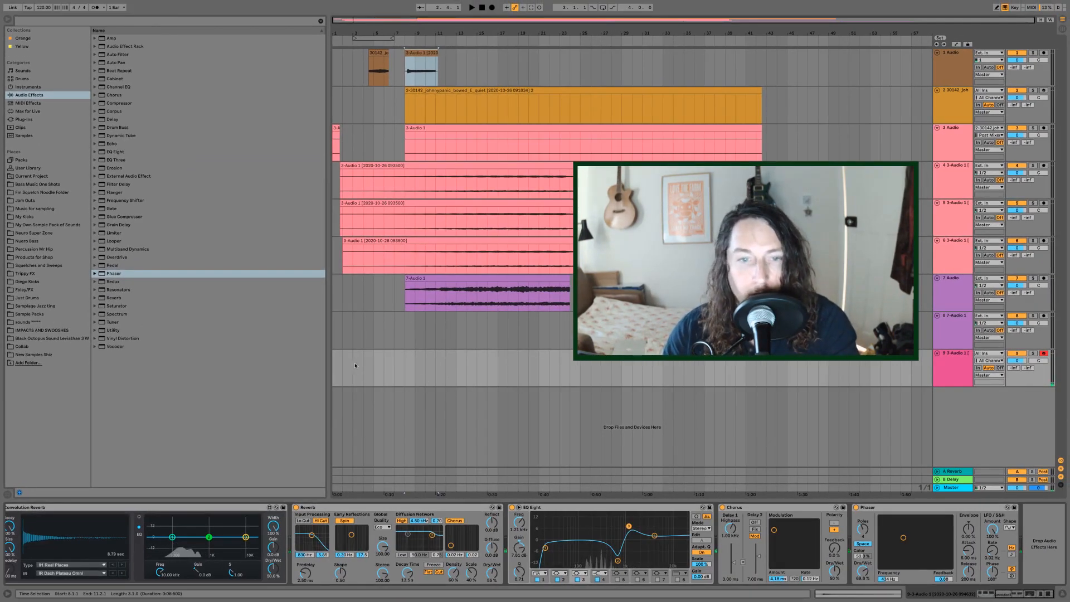
# Step: Create an eight-bar MIDI clip at the start of the Sampler track, solo the track and start playback
pyautogui.click(336, 363)
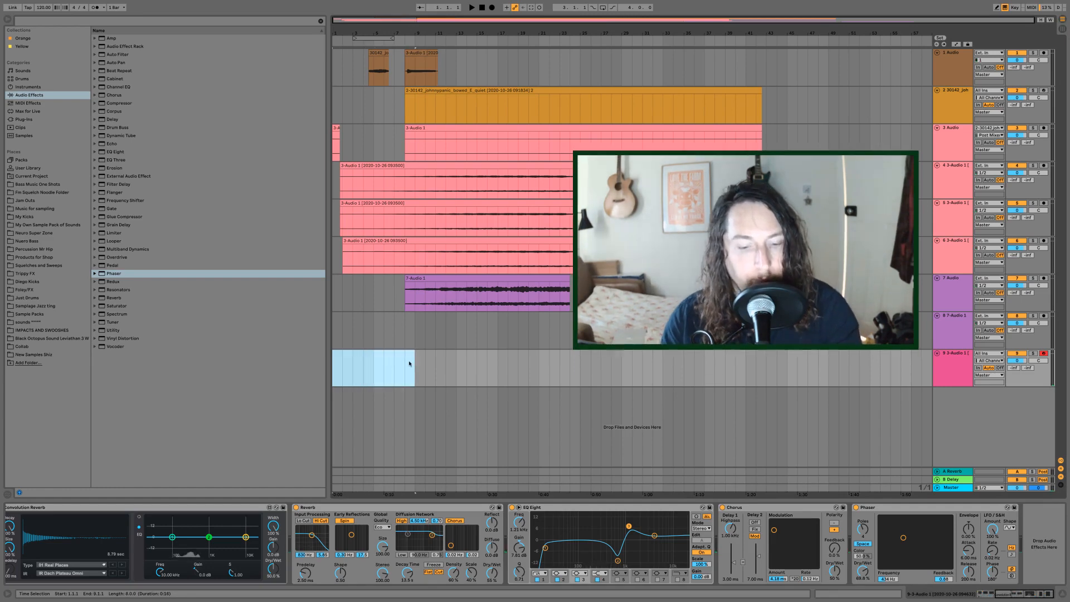
pyautogui.hotkey('ctrl', 'shift', 'm')
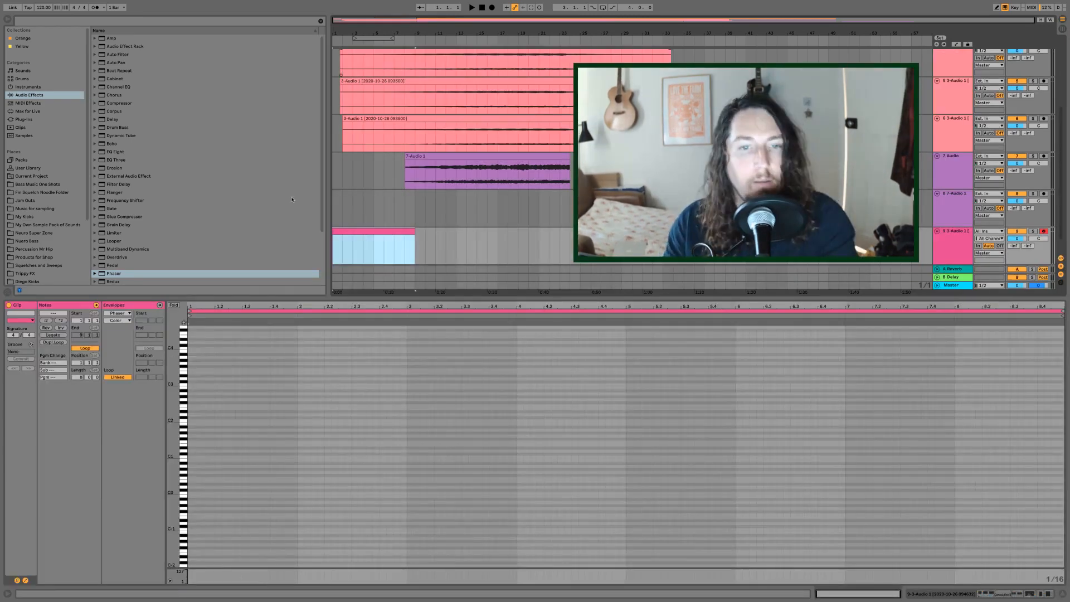
pyautogui.click(1033, 231)
pyautogui.press('space')
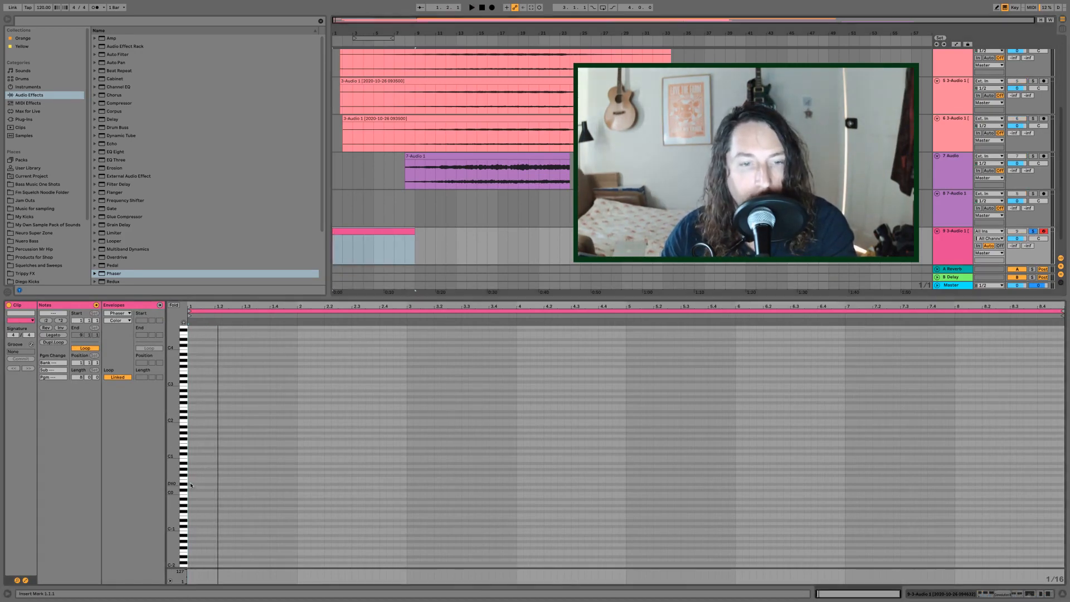
# Step: Draw a two-bar chord of D0, A0 and E1 at the start of the MIDI clip
pyautogui.moveTo(191, 487)
pyautogui.mouseDown()
pyautogui.moveTo(520, 487)
pyautogui.moveTo(409, 494)
pyautogui.mouseUp()
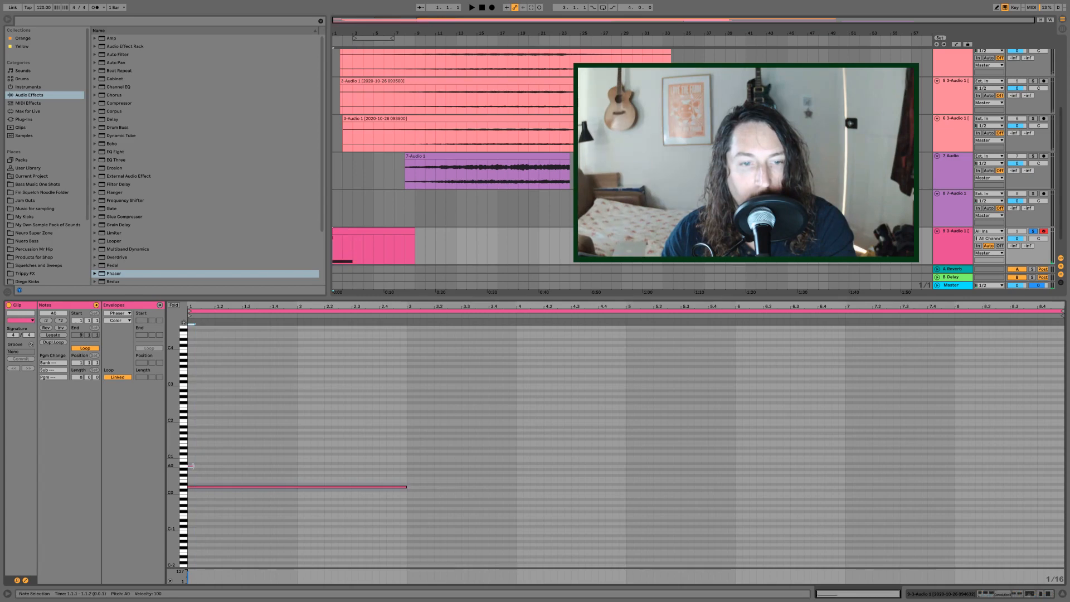
pyautogui.moveTo(192, 466); pyautogui.dragTo(390, 472)
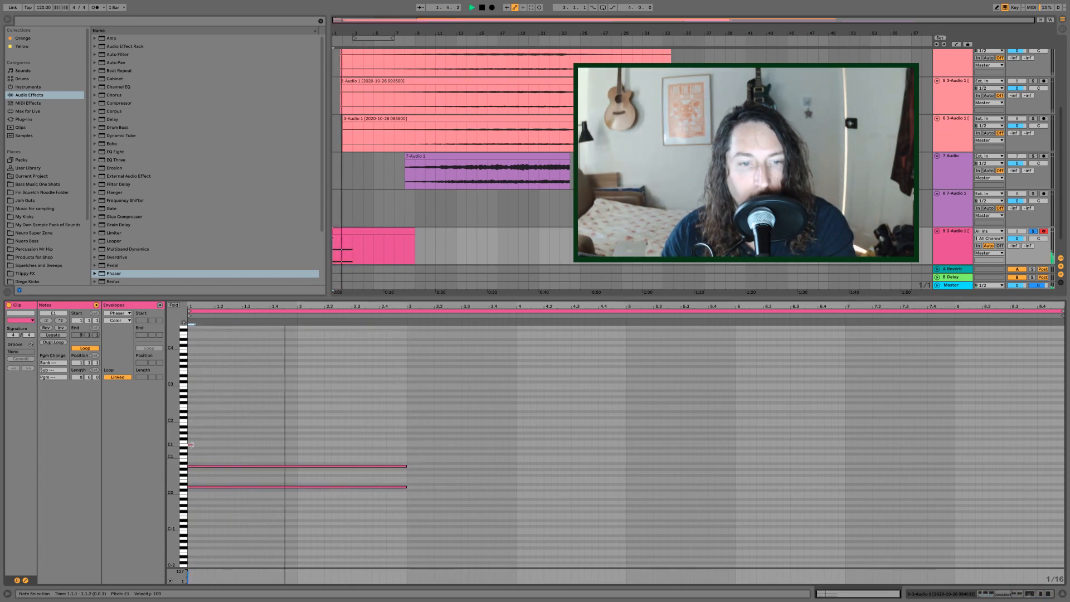
pyautogui.moveTo(193, 445); pyautogui.dragTo(407, 445)
# Step: Extend all three chord notes to four bars and play the clip
pyautogui.hotkey('ctrl', 'a')
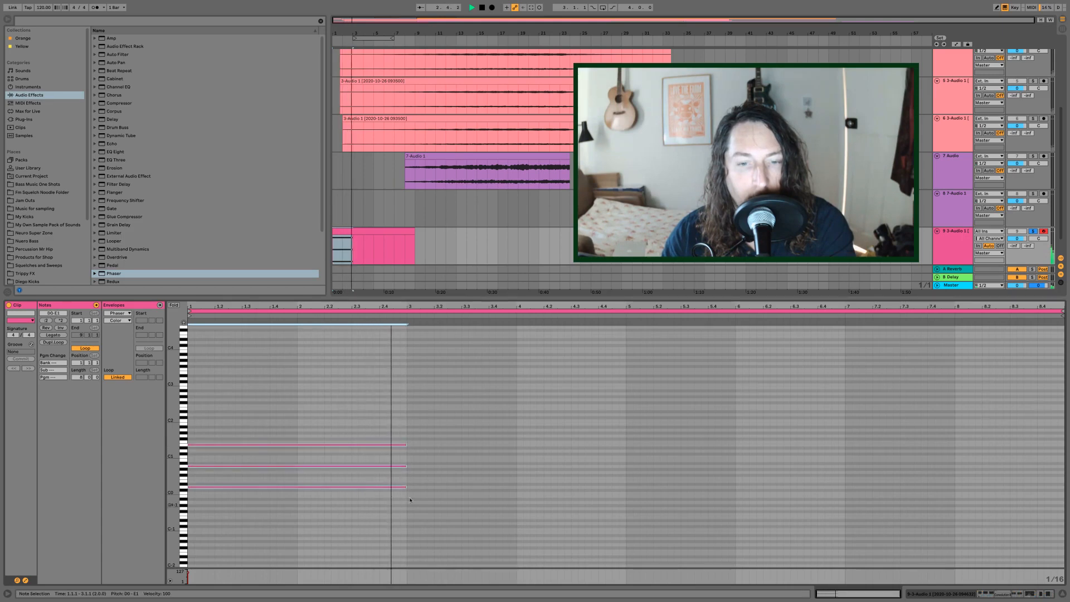
pyautogui.moveTo(407, 487); pyautogui.dragTo(577, 487)
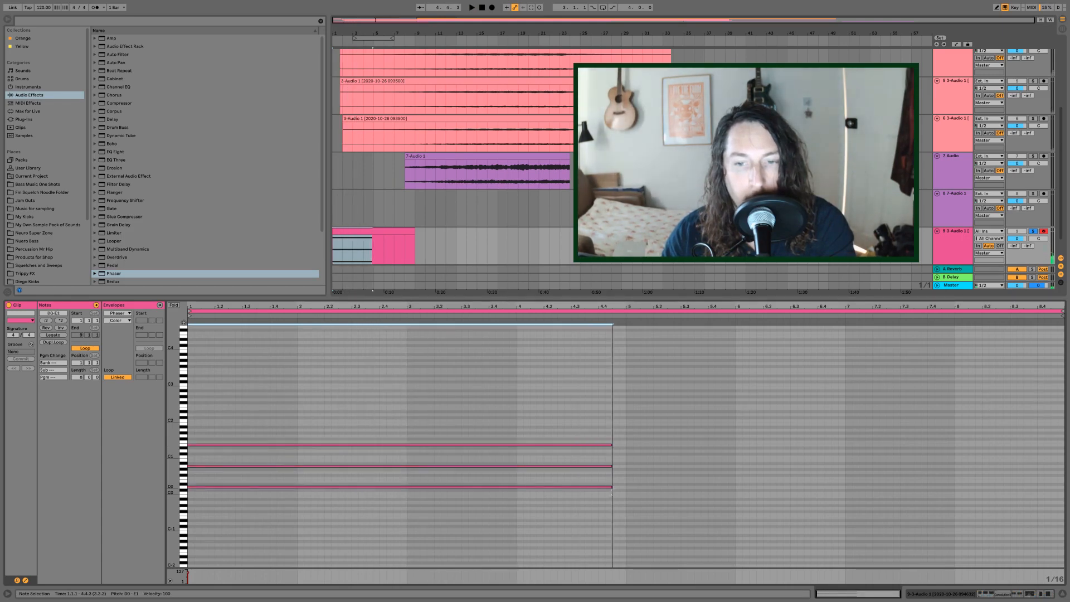
pyautogui.click(626, 492)
pyautogui.press('space')
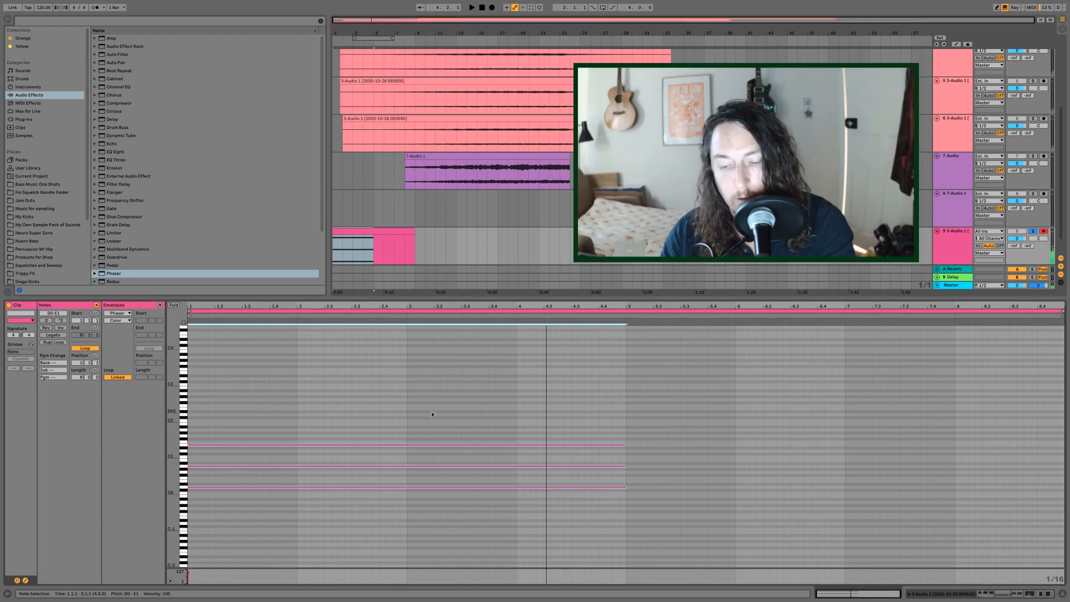
# Step: Transpose the whole chord up one octave, to D1 through E2, and play it
pyautogui.press('space')
pyautogui.moveTo(432, 411); pyautogui.dragTo(442, 553)
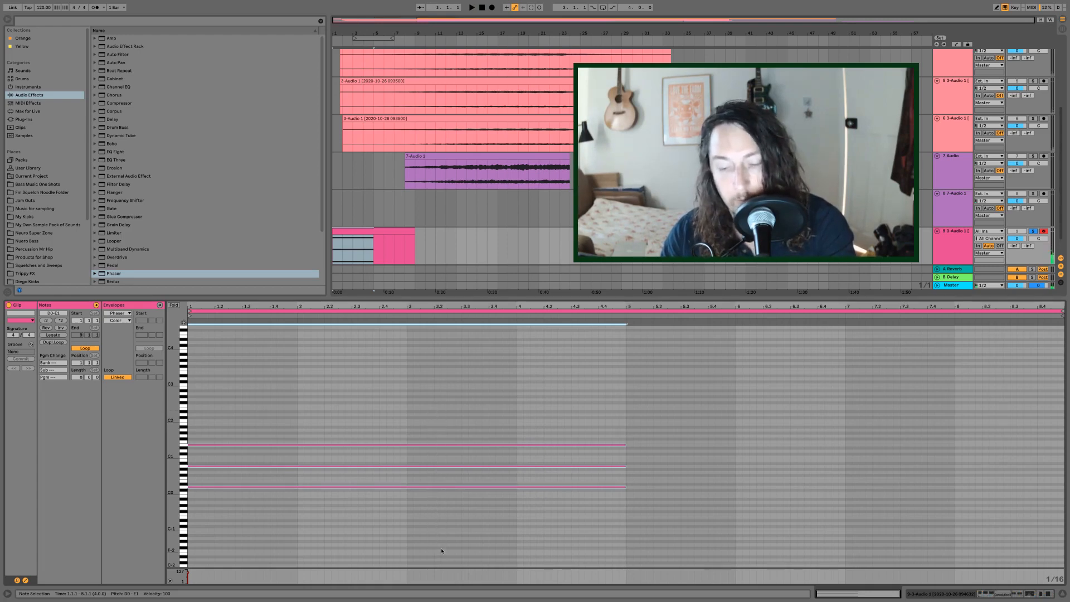
pyautogui.hotkey('shift', 'Up')
pyautogui.press('space')
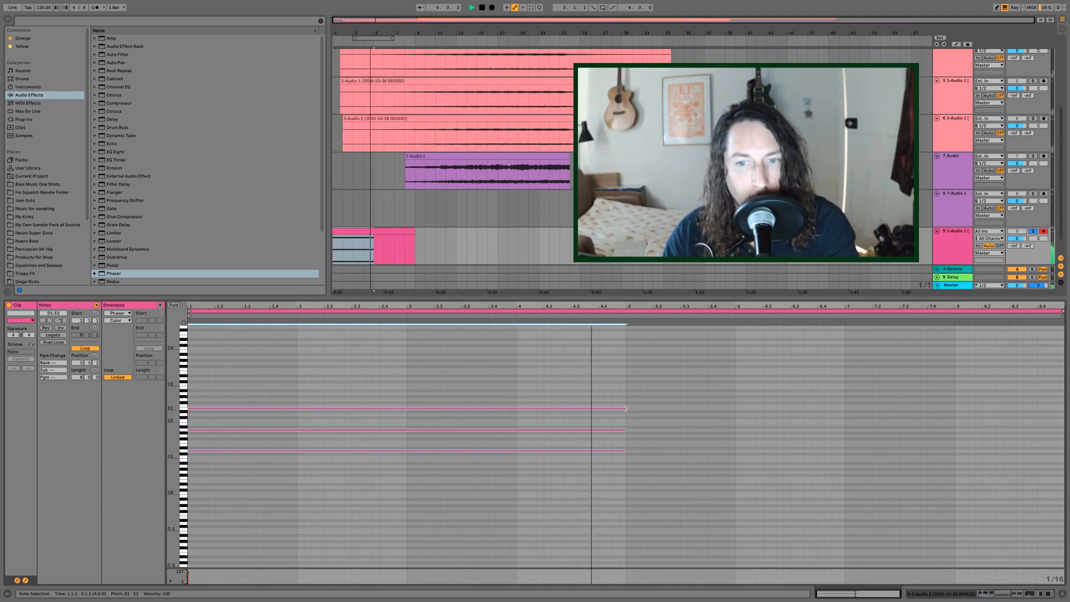
# Step: Extend the chord notes to the full eight bars of the clip and show the track's device chain
pyautogui.moveTo(626, 408); pyautogui.dragTo(1043, 417)
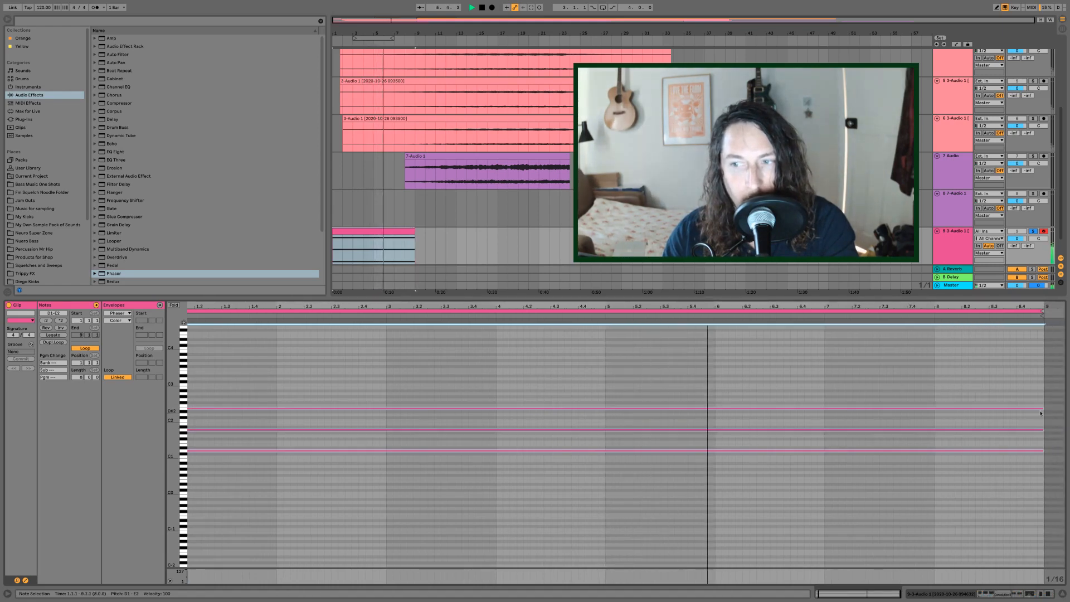
pyautogui.click(955, 246)
pyautogui.press('space')
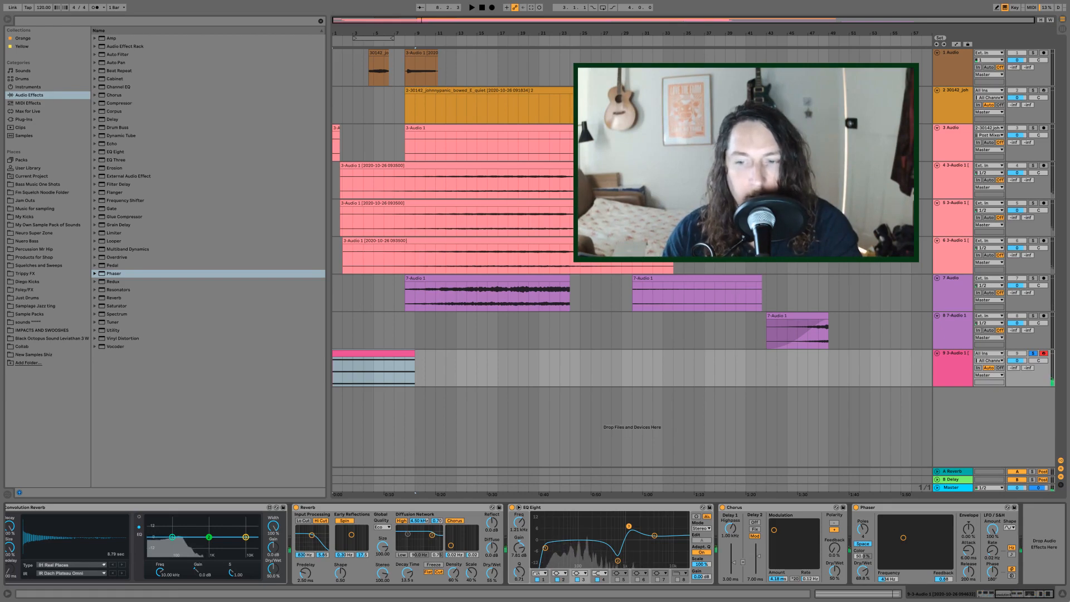
# Step: Add a second EQ Eight after the Phaser and shape a gentle mid and upper boost while the pad clip plays
pyautogui.click(959, 594)
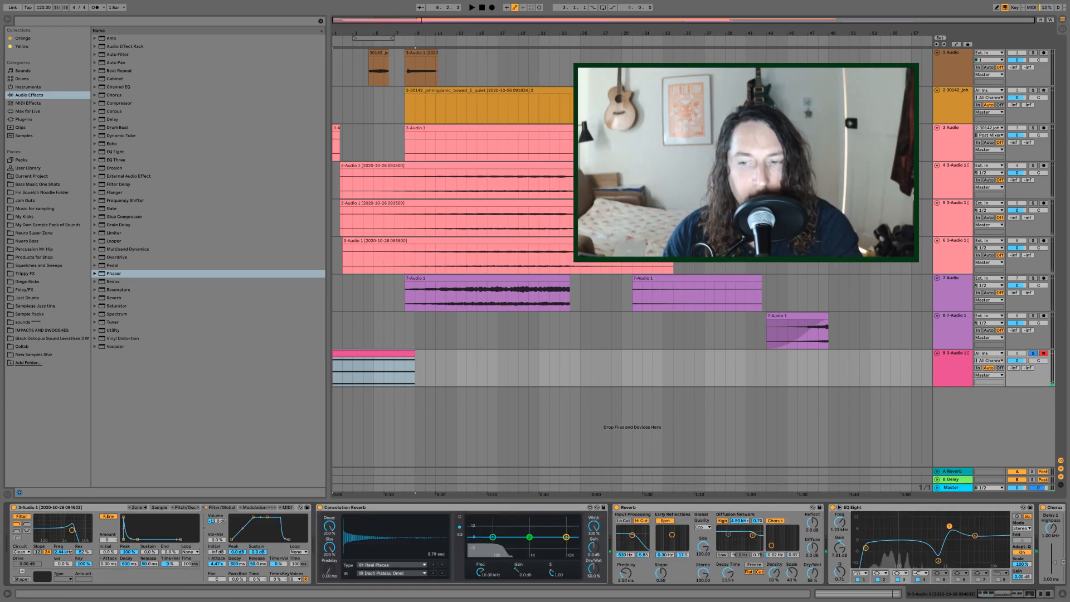
pyautogui.click(939, 560)
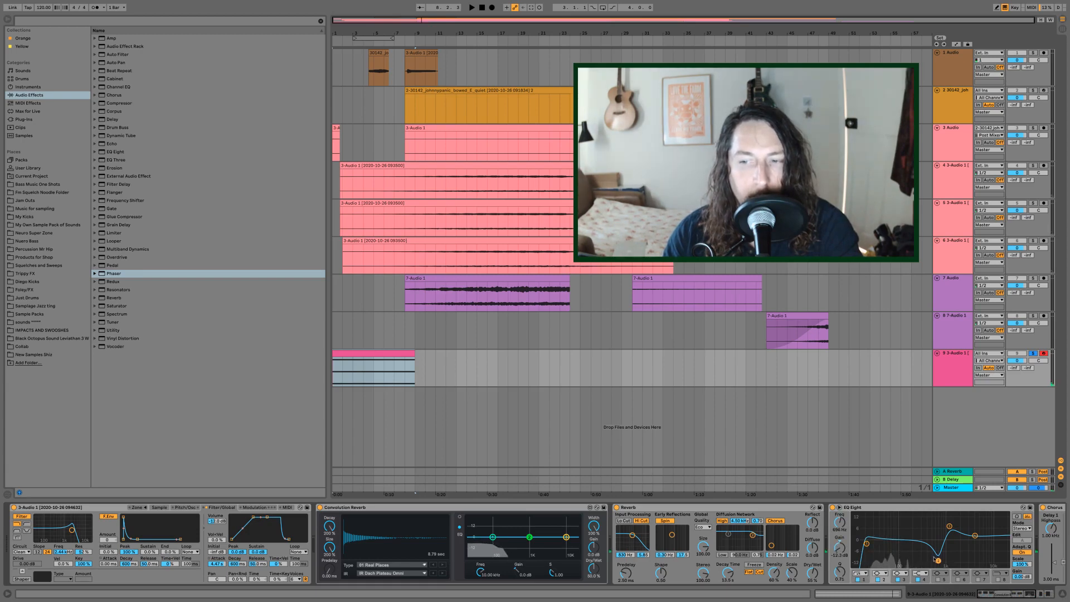
pyautogui.doubleClick(117, 152)
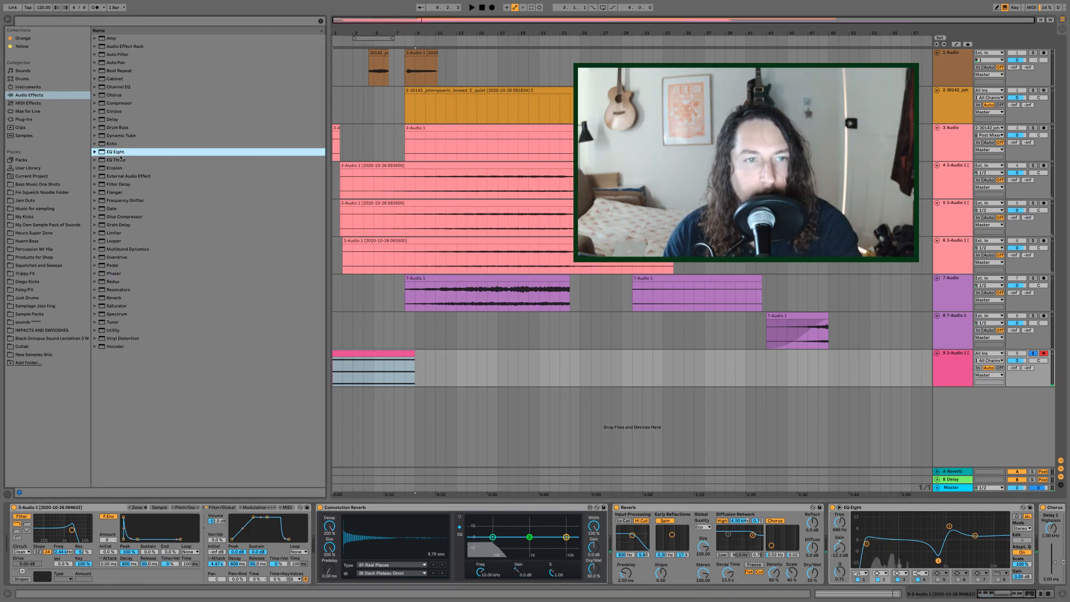
pyautogui.moveTo(925, 548); pyautogui.dragTo(904, 546)
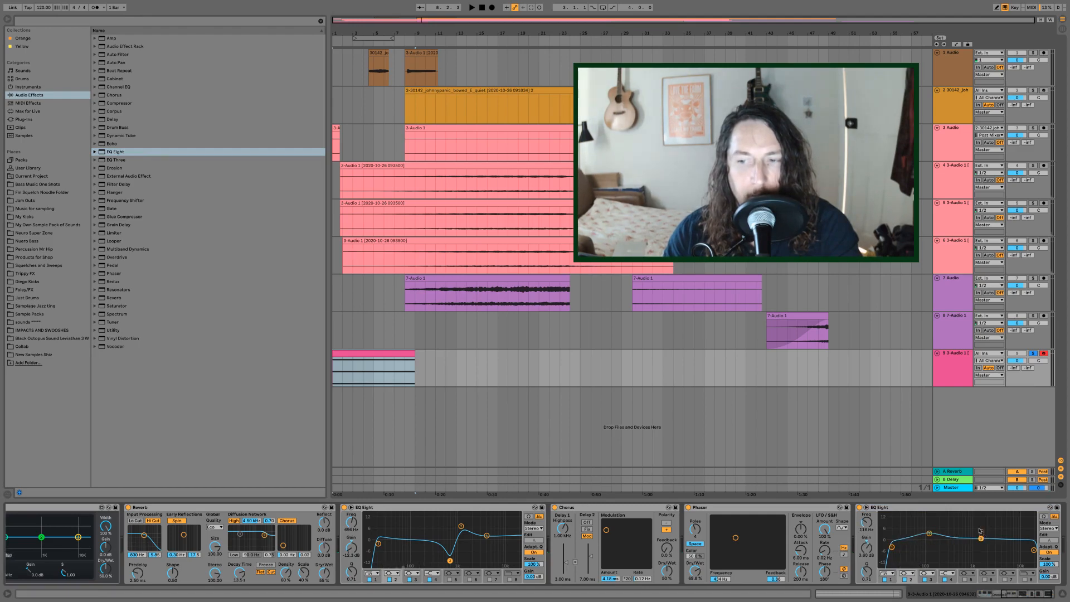
pyautogui.press('space')
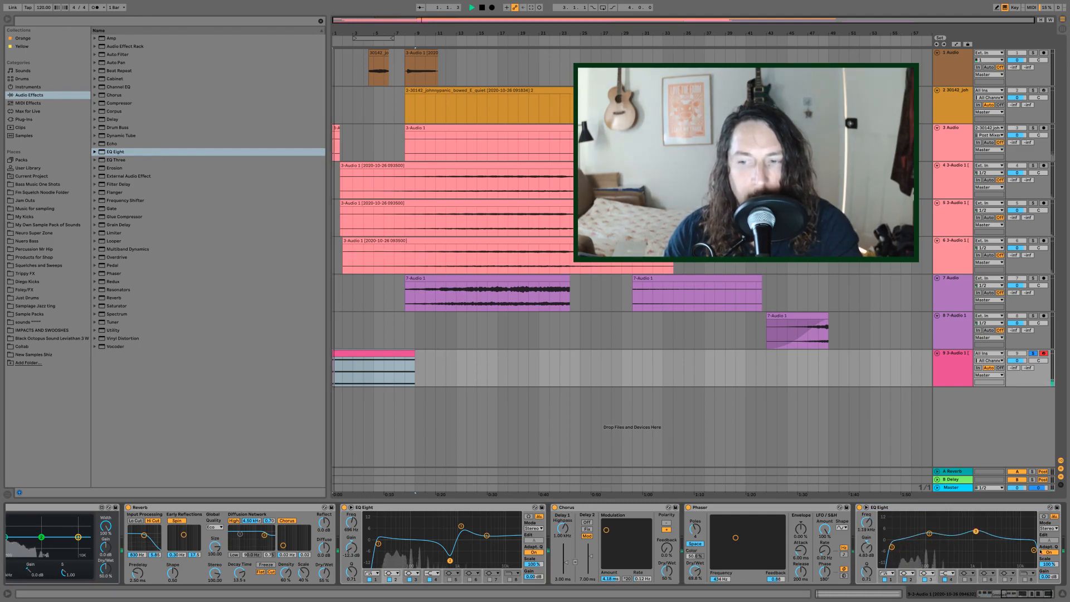
pyautogui.moveTo(976, 532); pyautogui.dragTo(982, 531)
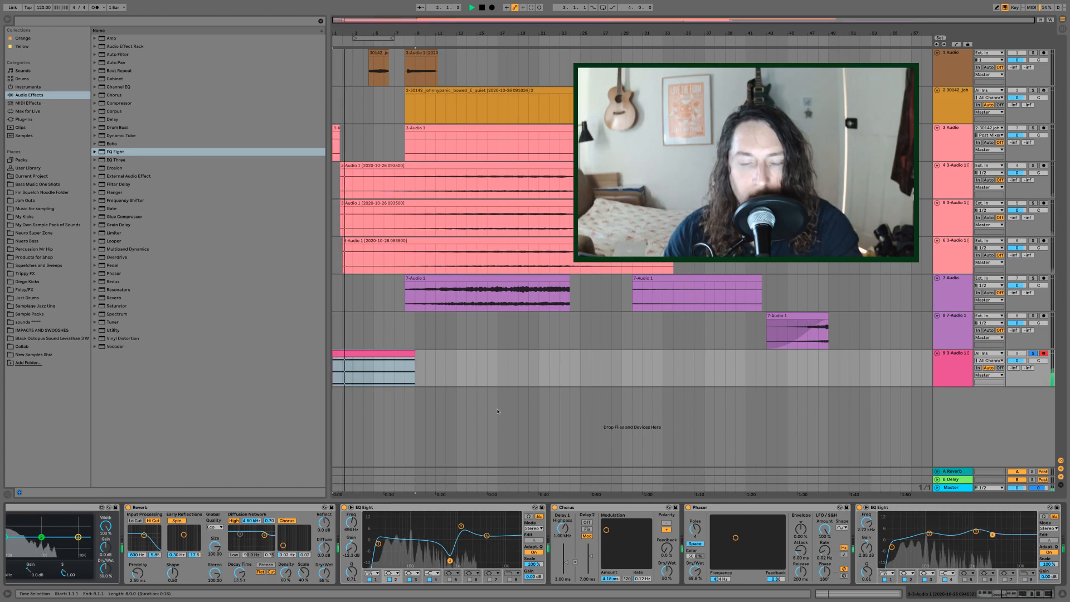
# Step: Open the pad's MIDI clip and add D3 and F3 notes above the chord, extended to the clip's end
pyautogui.doubleClick(390, 355)
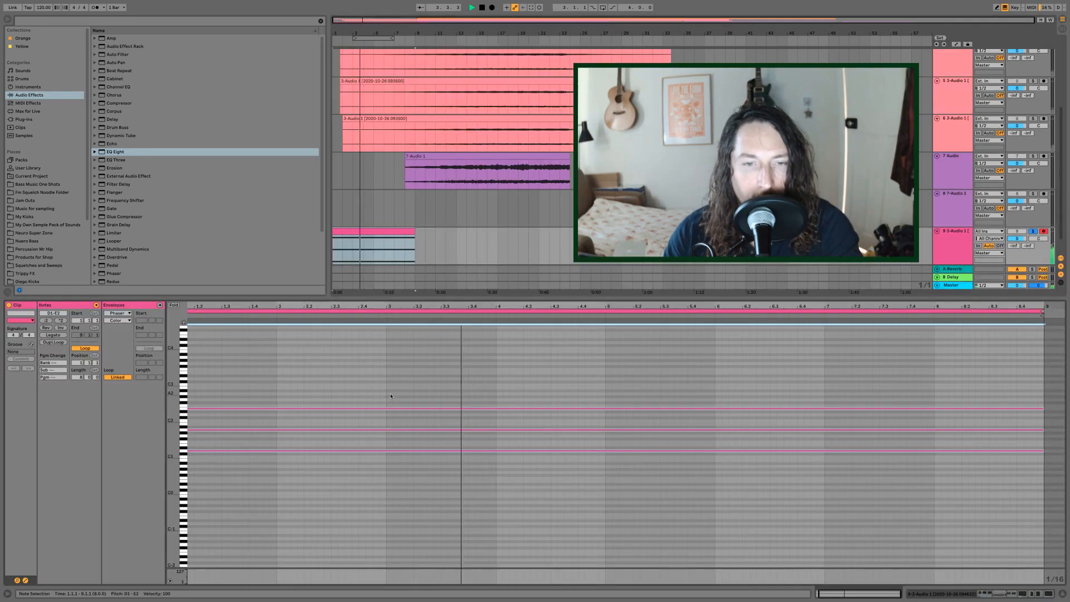
pyautogui.doubleClick(191, 378)
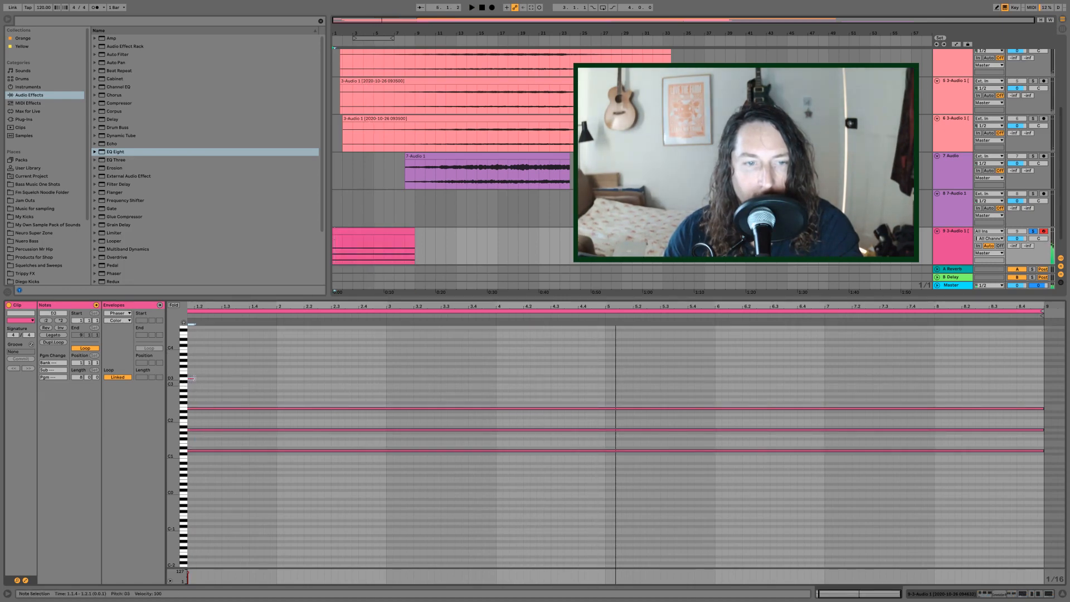
pyautogui.moveTo(322, 388); pyautogui.dragTo(1049, 437)
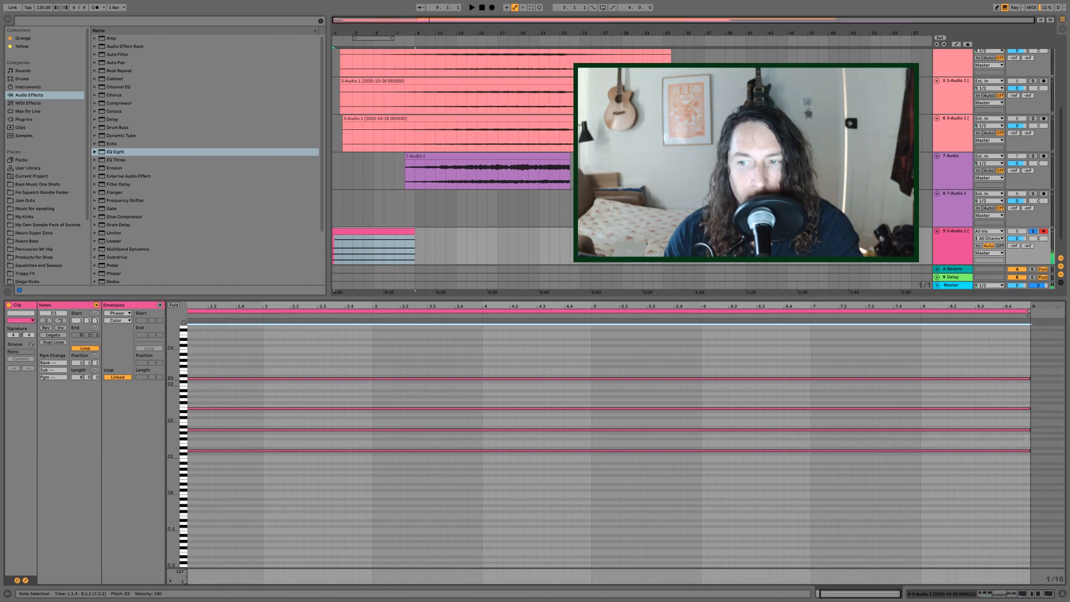
pyautogui.doubleClick(193, 371)
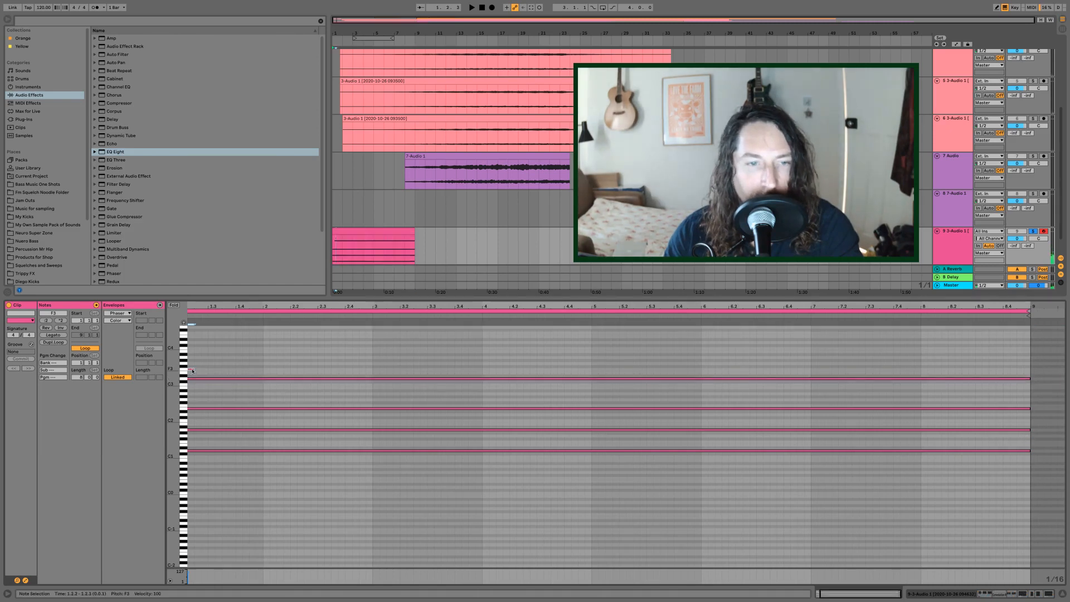
pyautogui.moveTo(479, 385); pyautogui.dragTo(936, 405)
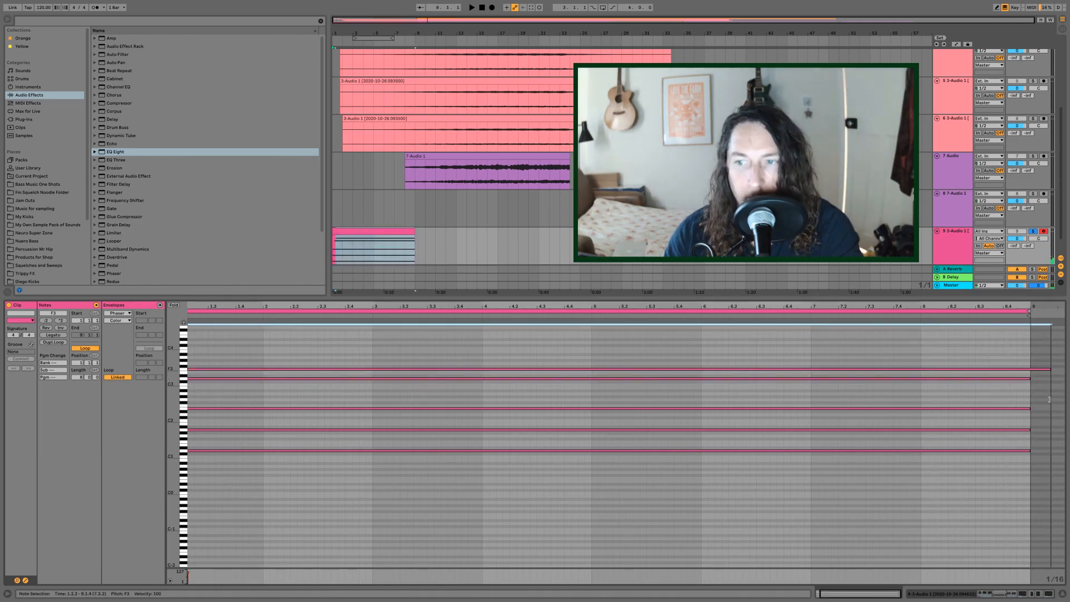
pyautogui.moveTo(1049, 399); pyautogui.dragTo(1033, 399)
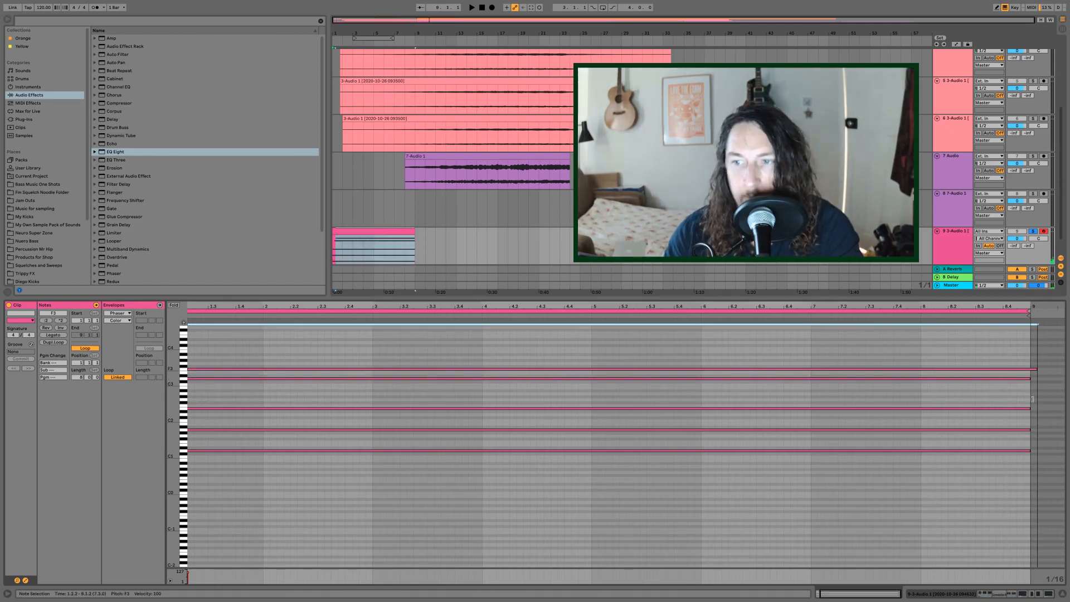
# Step: Add A3 and C4 notes on top of the chord, extended to the clip's end, and play the clip
pyautogui.doubleClick(192, 359)
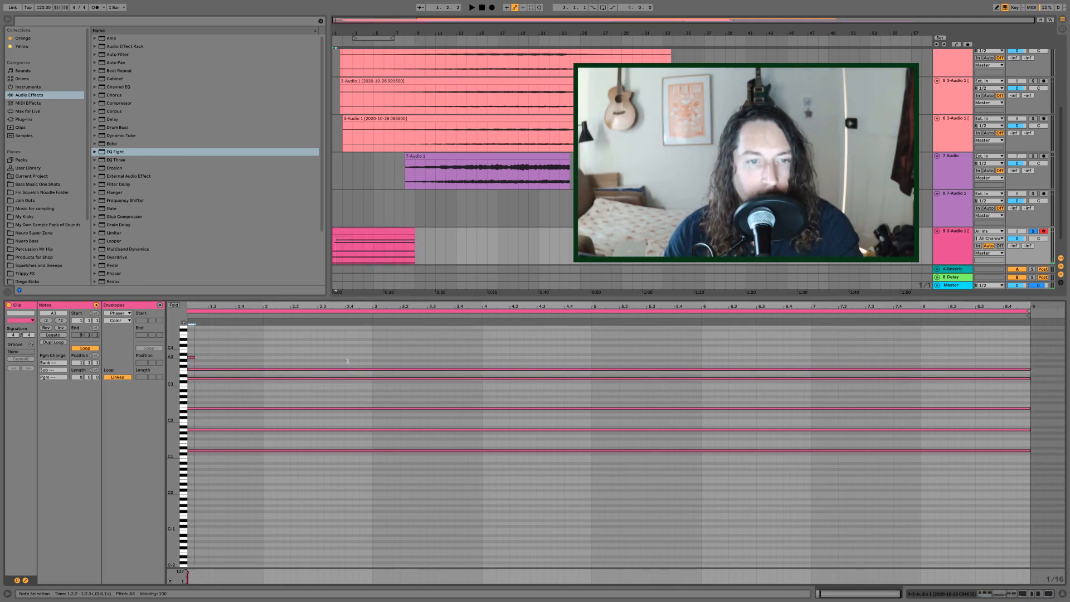
pyautogui.moveTo(347, 361); pyautogui.dragTo(995, 387)
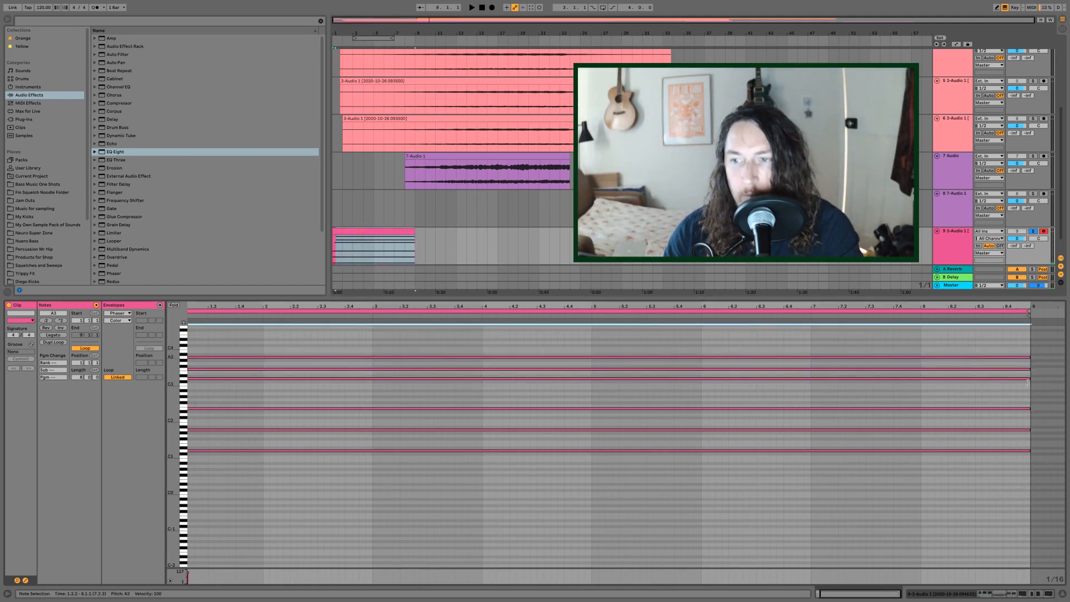
pyautogui.doubleClick(192, 348)
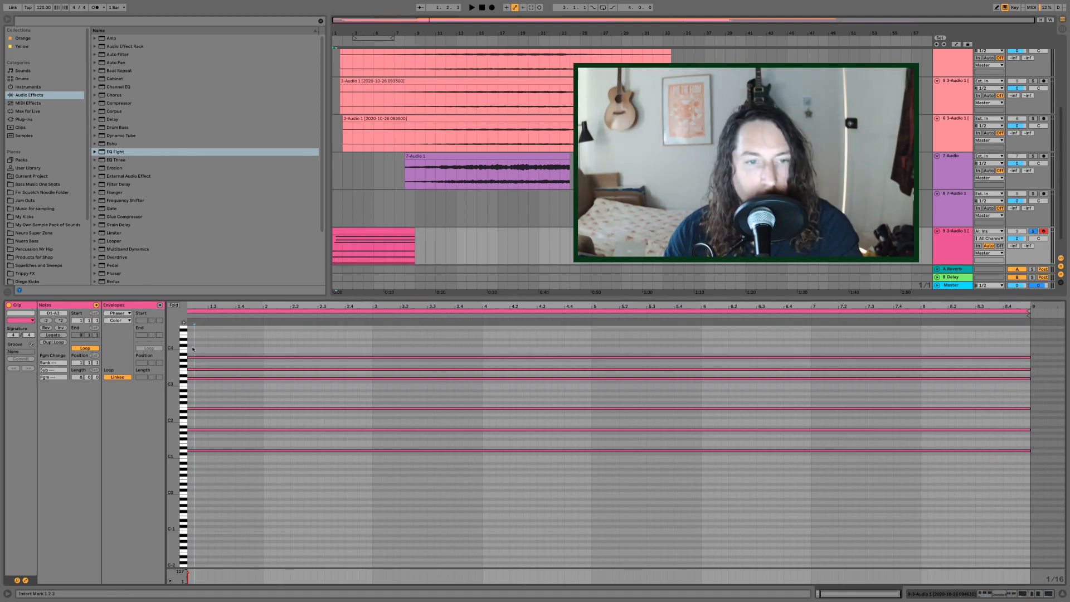
pyautogui.moveTo(198, 349); pyautogui.dragTo(317, 348)
pyautogui.moveTo(678, 366); pyautogui.dragTo(1024, 390)
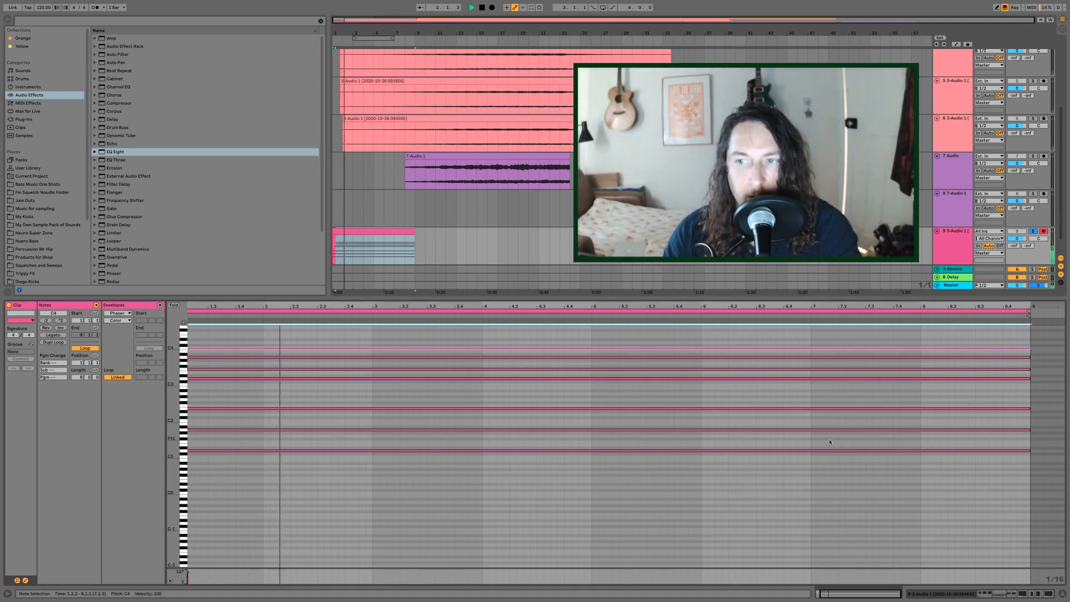
# Step: Add an Auto Filter at the end of the pad track's device chain and lower its cutoff to about 2.45 kHz
pyautogui.click(960, 250)
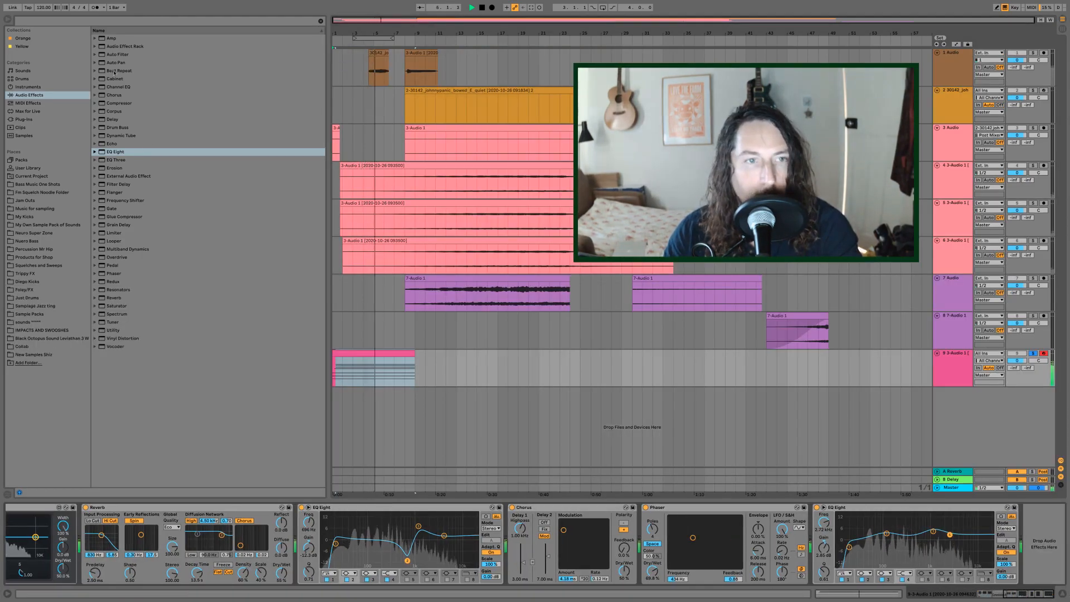
pyautogui.doubleClick(118, 55)
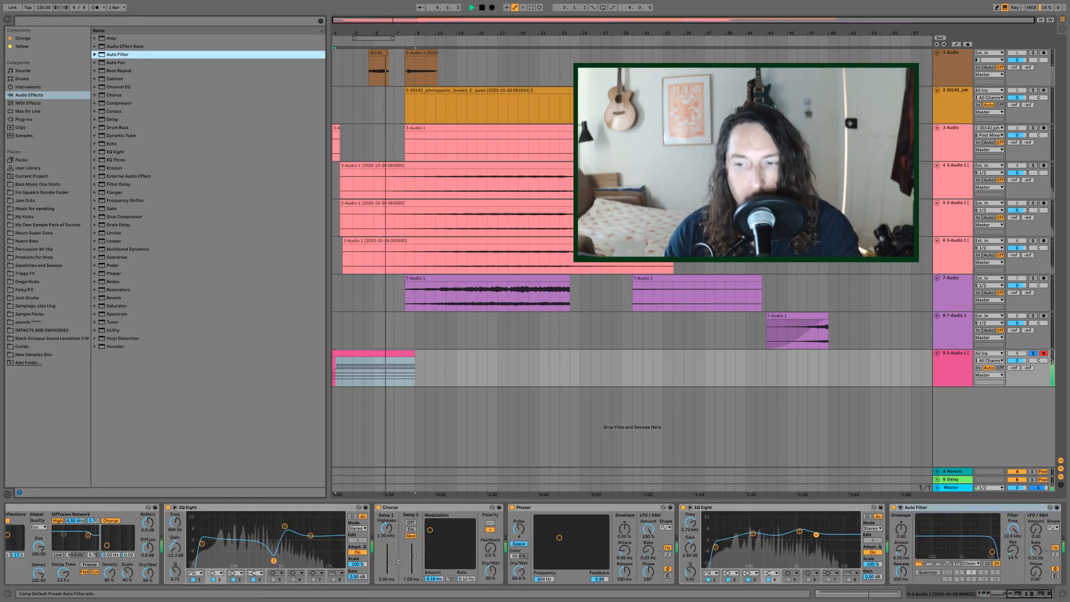
pyautogui.moveTo(964, 548); pyautogui.dragTo(973, 548)
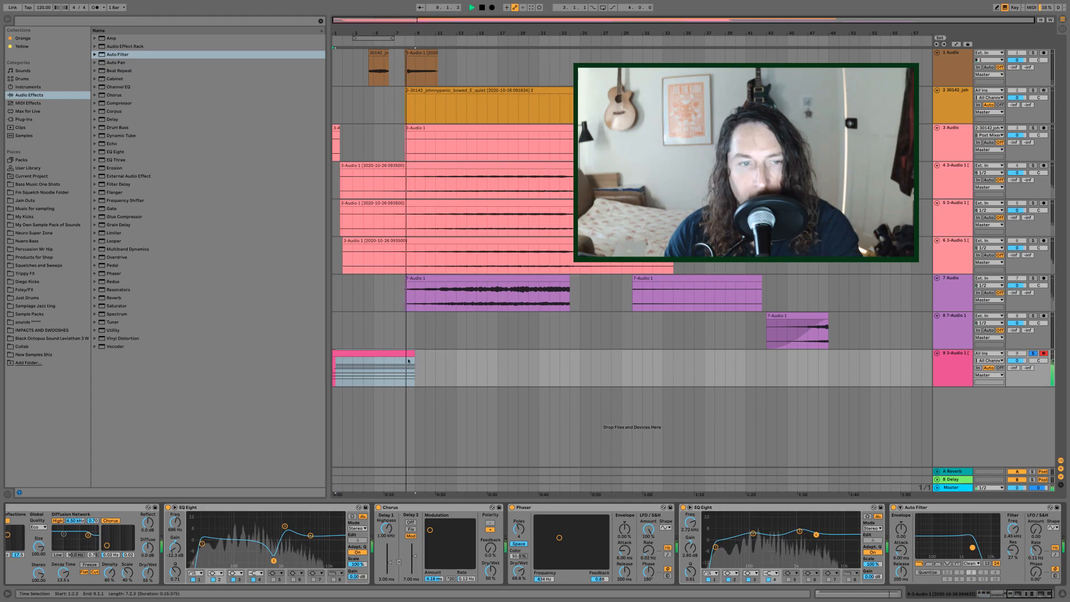
# Step: Add another EQ Eight after the Auto Filter, cut a midrange dip, reposition its low and high bands, and start playback
pyautogui.doubleClick(115, 151)
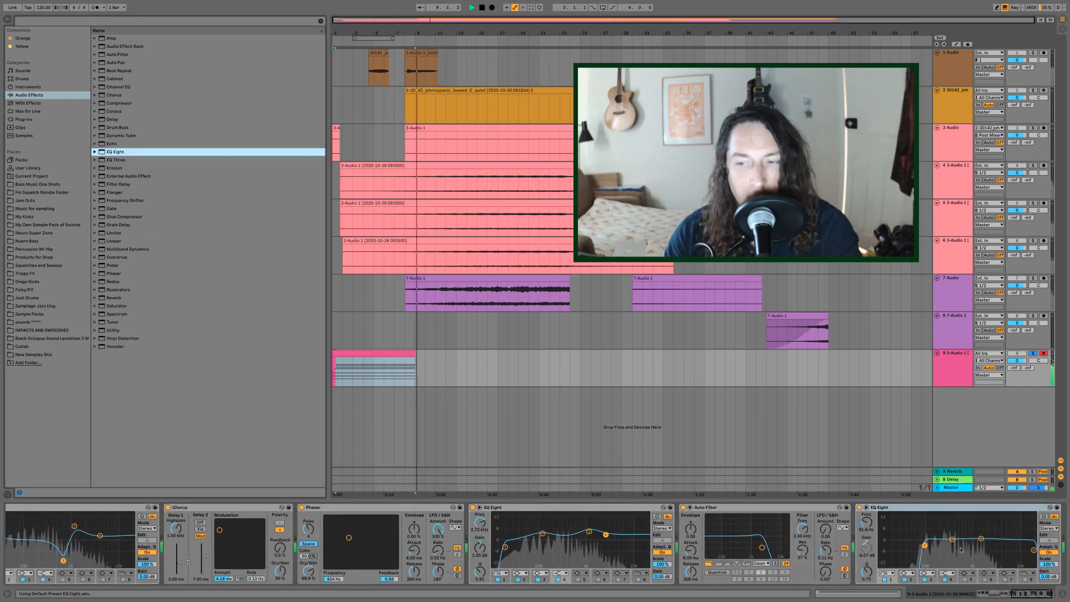
pyautogui.moveTo(953, 540); pyautogui.dragTo(893, 545)
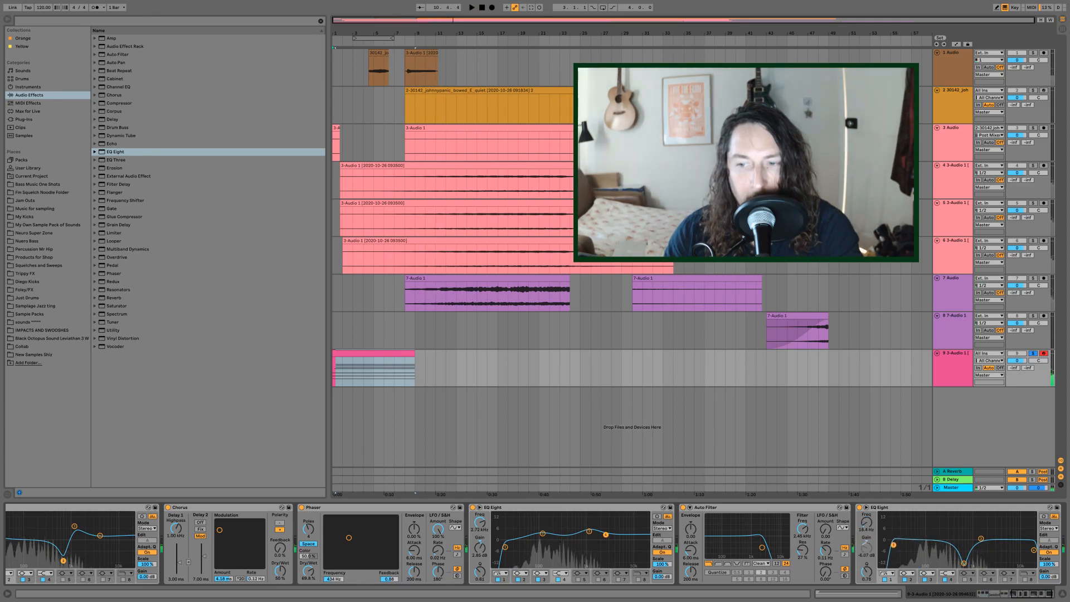
pyautogui.moveTo(1034, 549); pyautogui.dragTo(1004, 541)
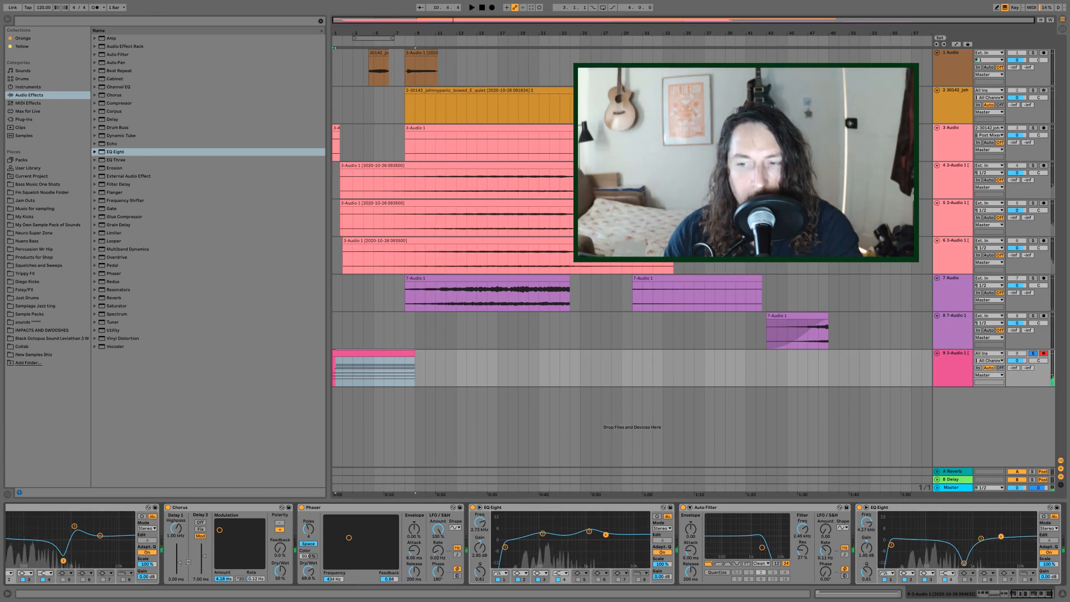
pyautogui.hscroll(-10, 535, 543)
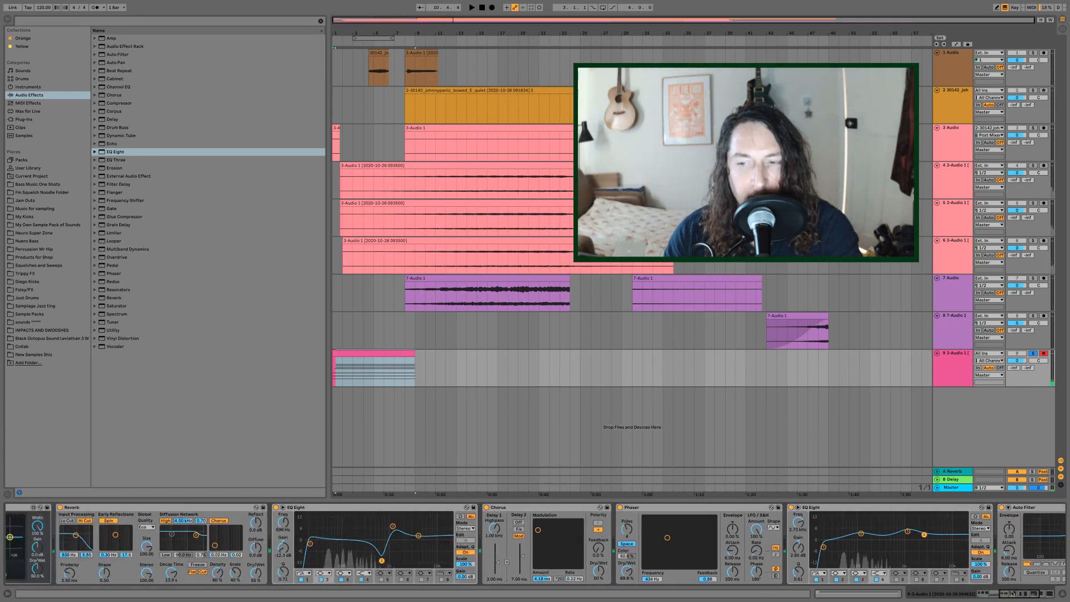
pyautogui.moveTo(984, 597); pyautogui.dragTo(1058, 594)
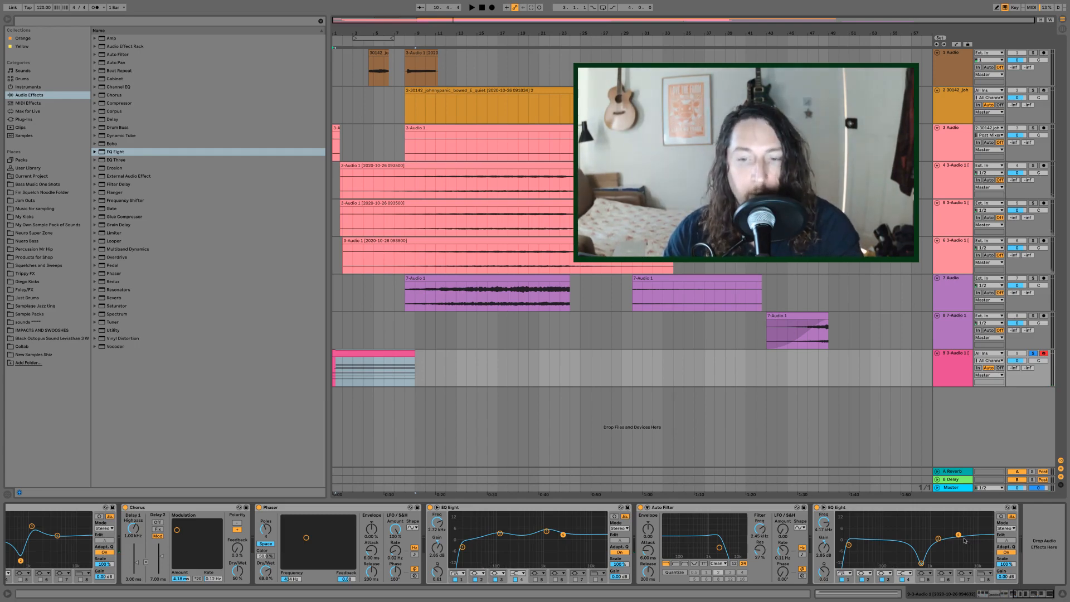
pyautogui.press('space')
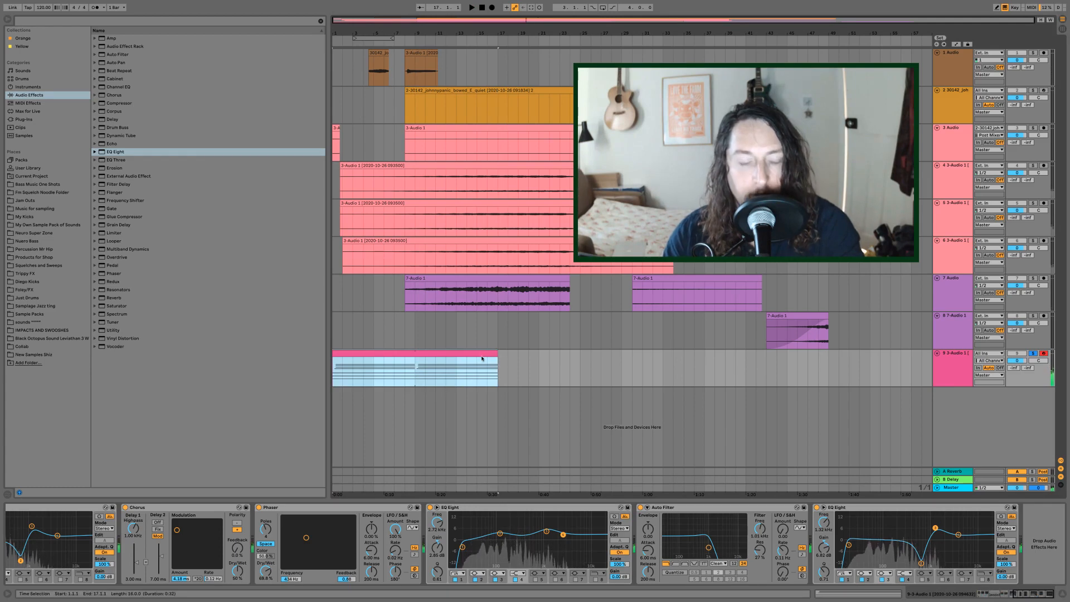
# Step: Align the first chord's D3, F3, A3 and C4 notes to start at bar 1 and end at bar 9
pyautogui.doubleClick(468, 354)
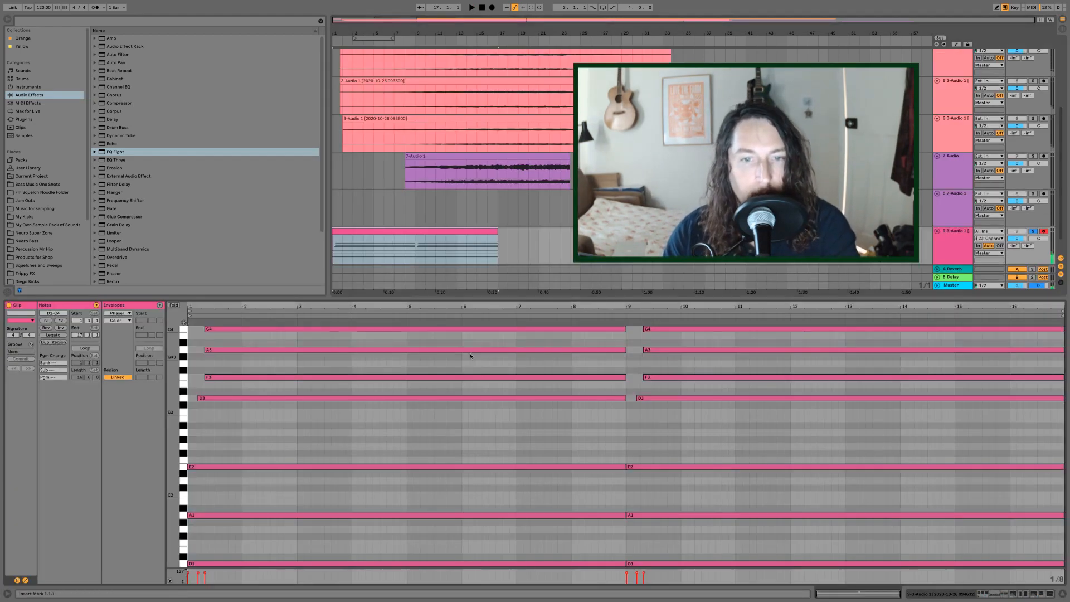
pyautogui.moveTo(352, 434); pyautogui.dragTo(348, 333)
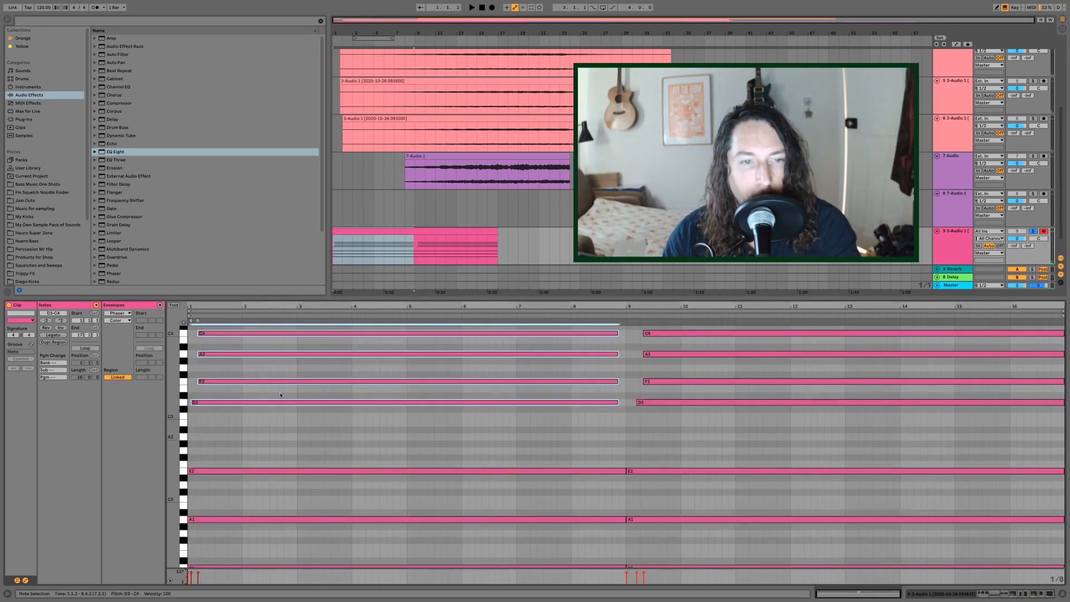
pyautogui.click(211, 390)
pyautogui.click(200, 382)
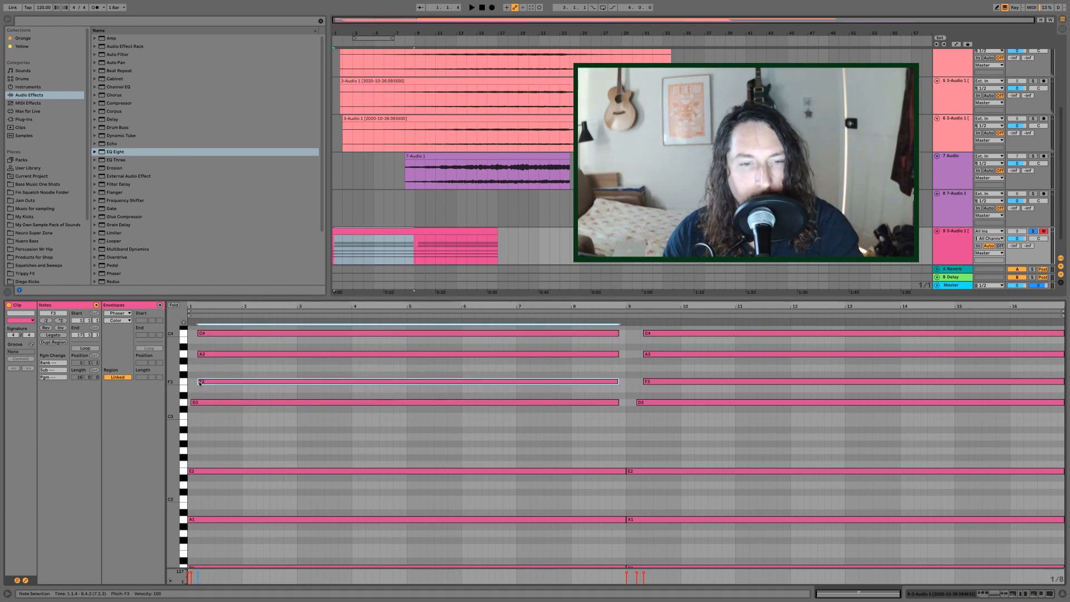
pyautogui.moveTo(200, 382); pyautogui.dragTo(190, 403)
pyautogui.click(195, 392)
pyautogui.click(193, 402)
pyautogui.moveTo(200, 354); pyautogui.dragTo(189, 333)
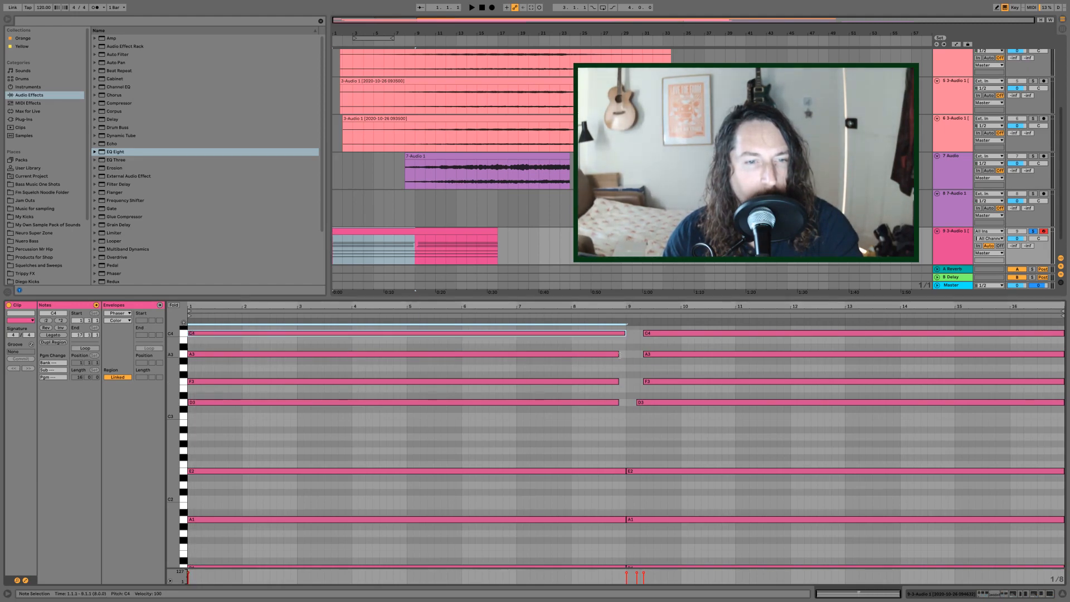
pyautogui.moveTo(618, 354); pyautogui.dragTo(659, 333)
# Step: Delete the second chord's four upper notes and transpose its A1 and E2 up three semitones to C2 and G2
pyautogui.press('Delete')
pyautogui.moveTo(665, 441); pyautogui.dragTo(671, 536)
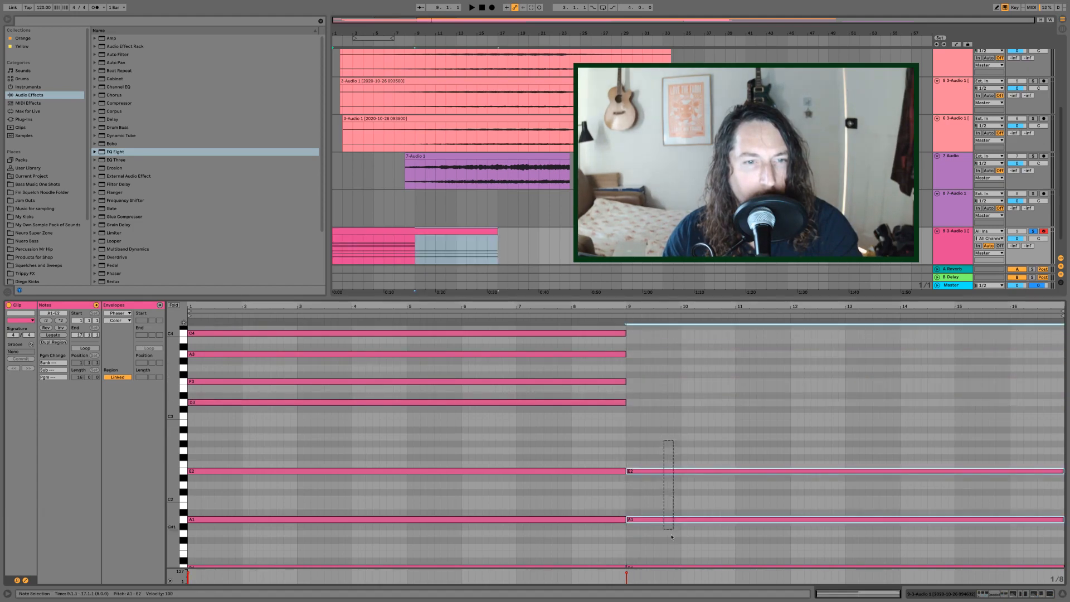
pyautogui.press('Up')
pyautogui.press('Up')
pyautogui.press('Up')
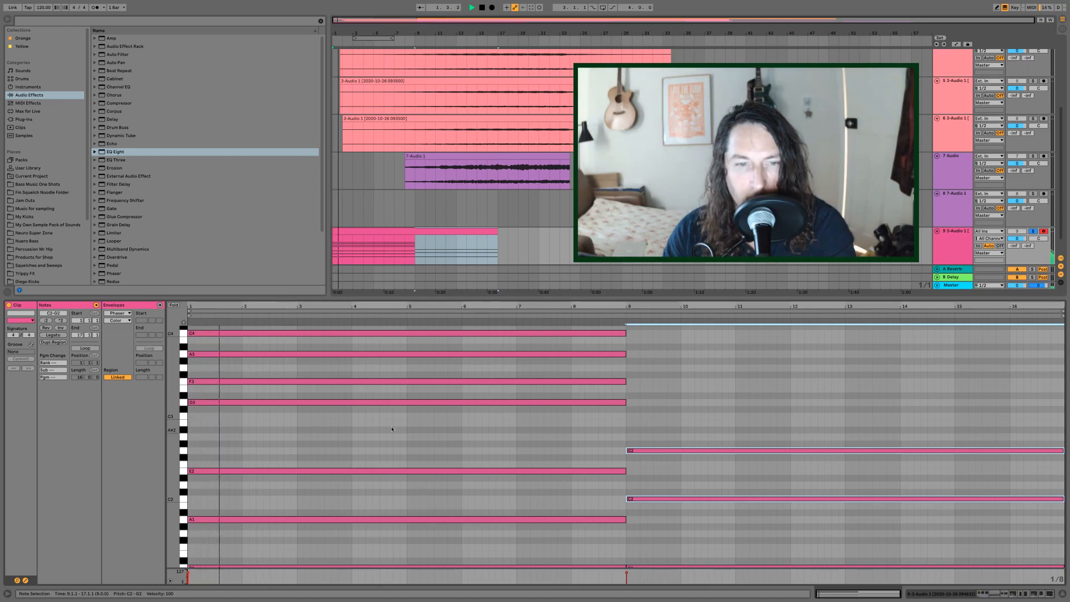
# Step: Add G3 and C3 notes to the second chord at bar 9, each extended to the end of the clip
pyautogui.doubleClick(630, 368)
pyautogui.moveTo(630, 368); pyautogui.dragTo(1066, 368)
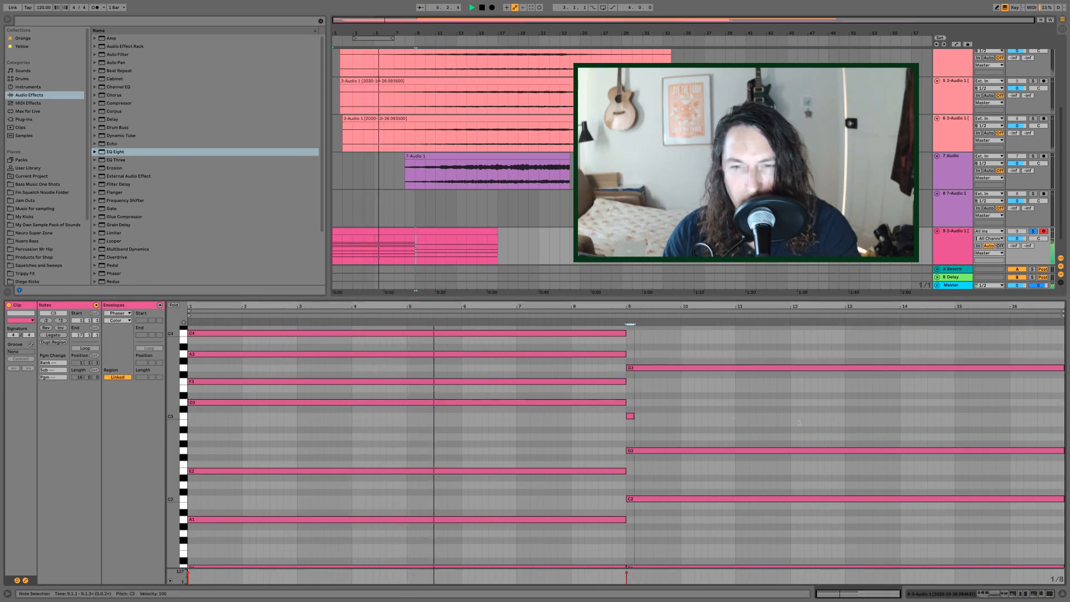
pyautogui.moveTo(799, 422); pyautogui.dragTo(1043, 422)
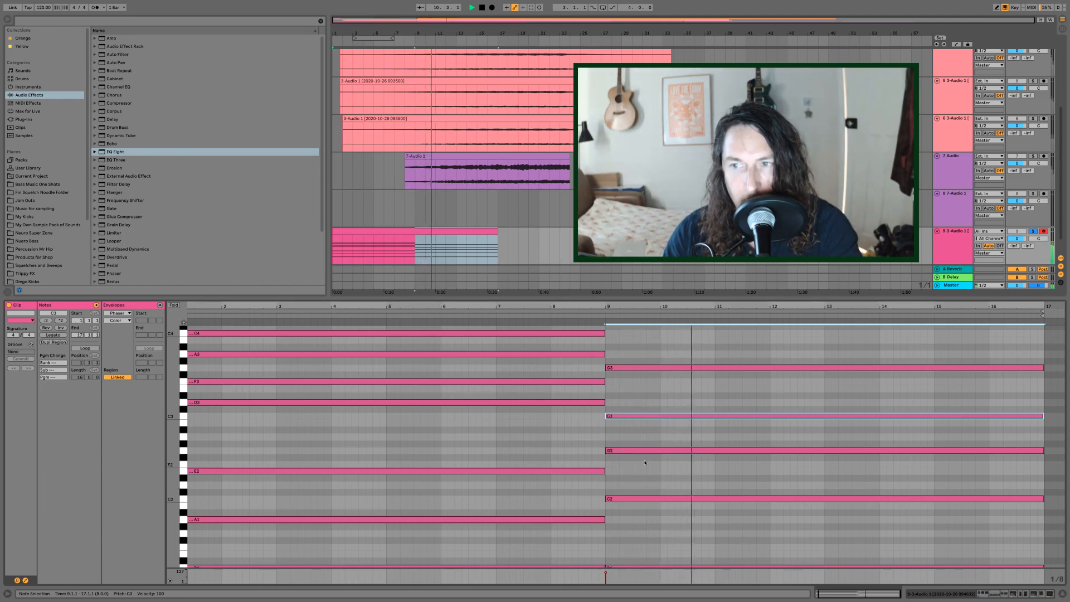
# Step: Show the pad track's device chain through to the last EQ Eight while the clip plays
pyautogui.scroll(1, 638, 441)
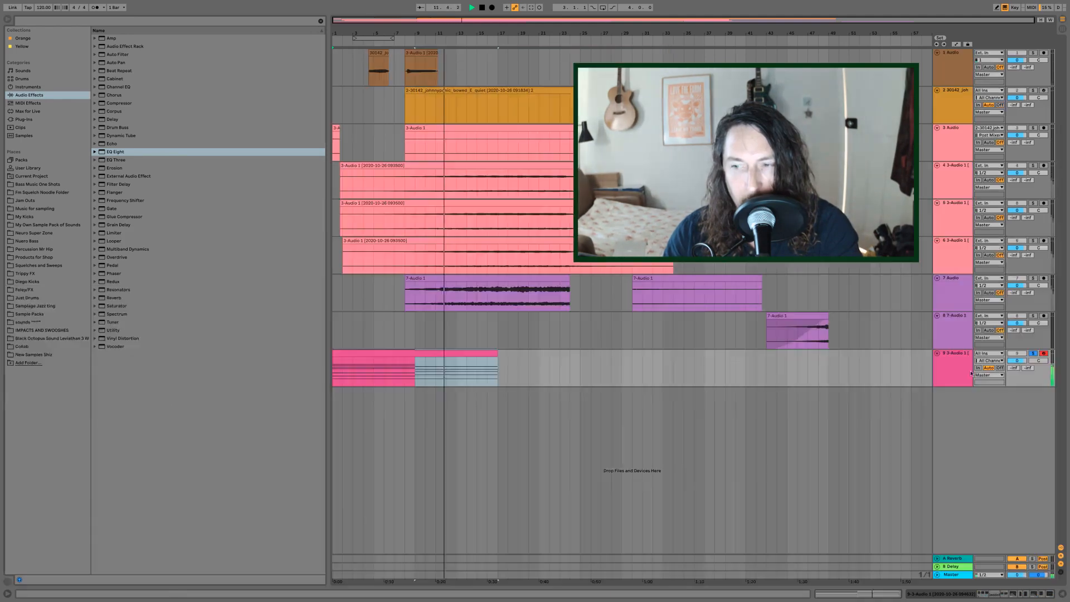
pyautogui.hotkey('ctrl', 'alt', 'l')
pyautogui.click(956, 371)
pyautogui.doubleClick(957, 372)
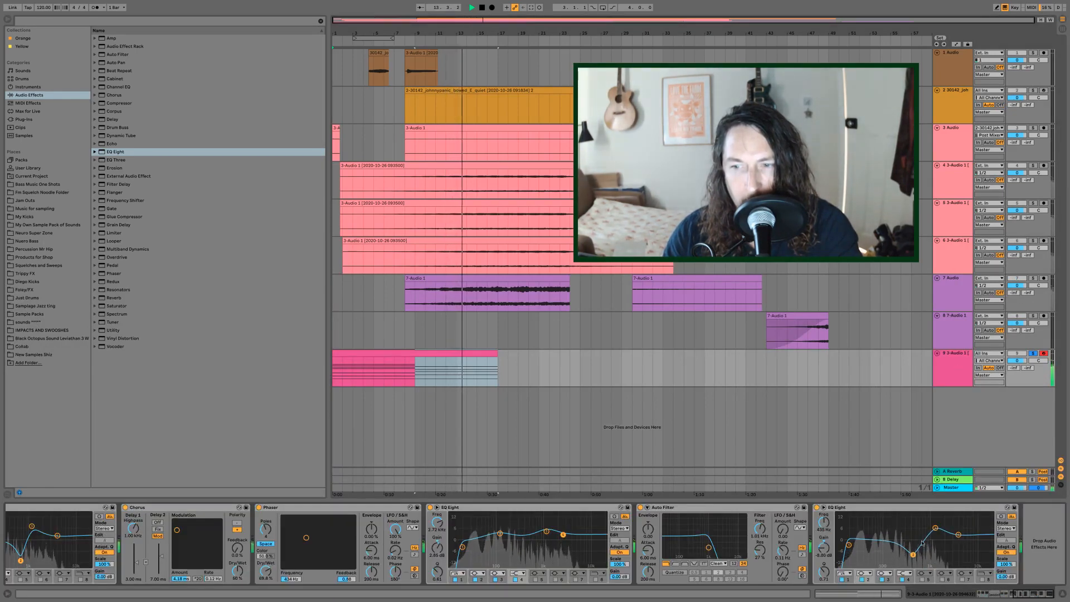
# Step: Add the OTT preset of Multiband Dynamics to the end of the pad track's chain and play the pad clip through it
pyautogui.click(95, 249)
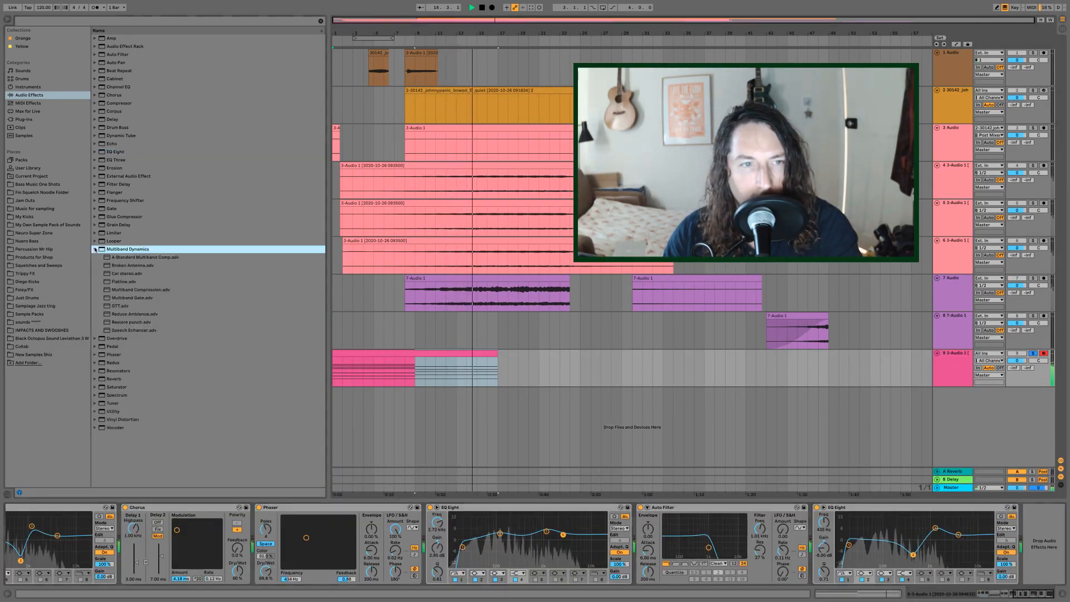
pyautogui.click(112, 306)
pyautogui.doubleClick(113, 307)
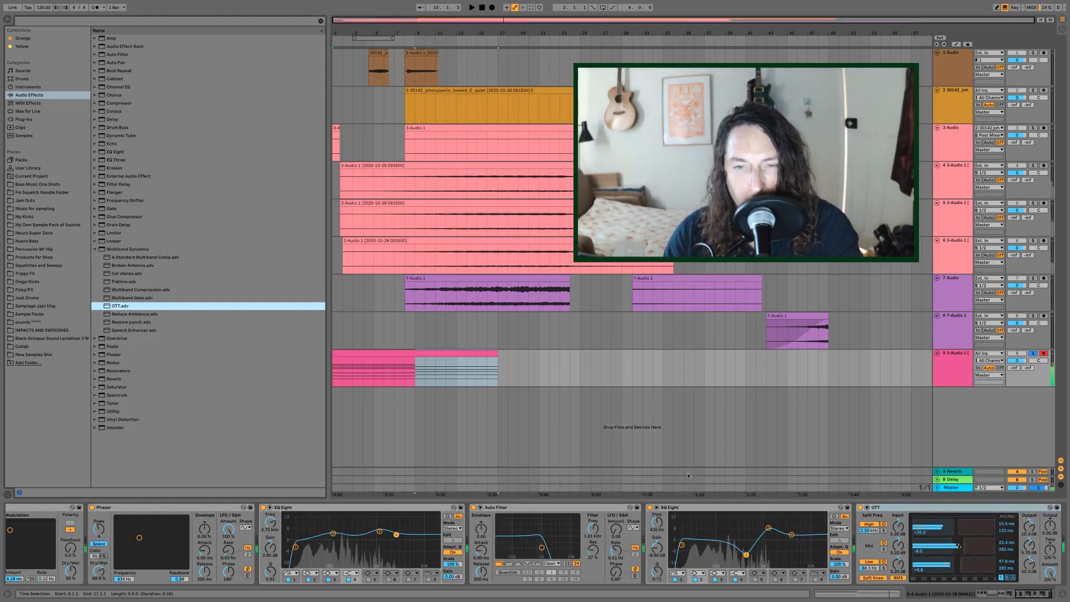
pyautogui.click(388, 351)
pyautogui.press('space')
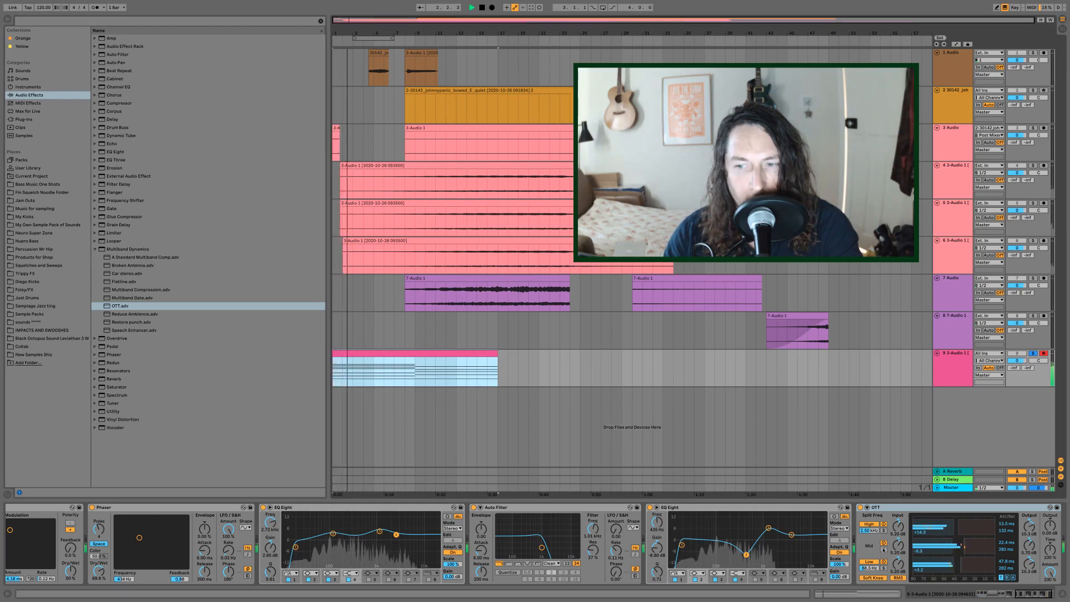
pyautogui.click(990, 596)
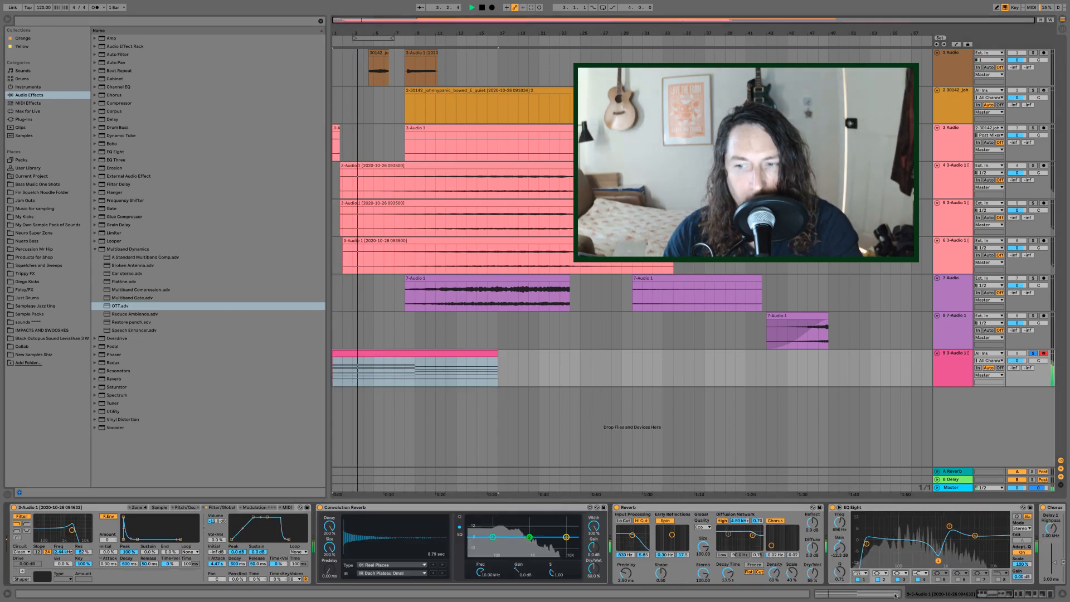
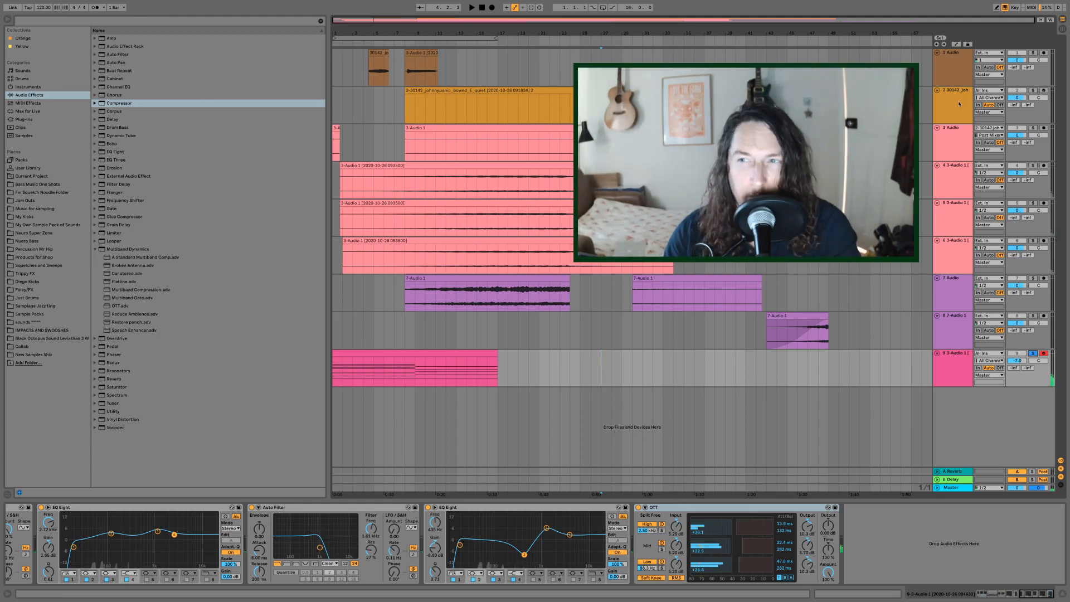
# Step: Move the bowed-string Sampler track below the pad track and replace its clip with an empty MIDI clip from bar 1 to bar 17
pyautogui.moveTo(957, 104); pyautogui.dragTo(956, 385)
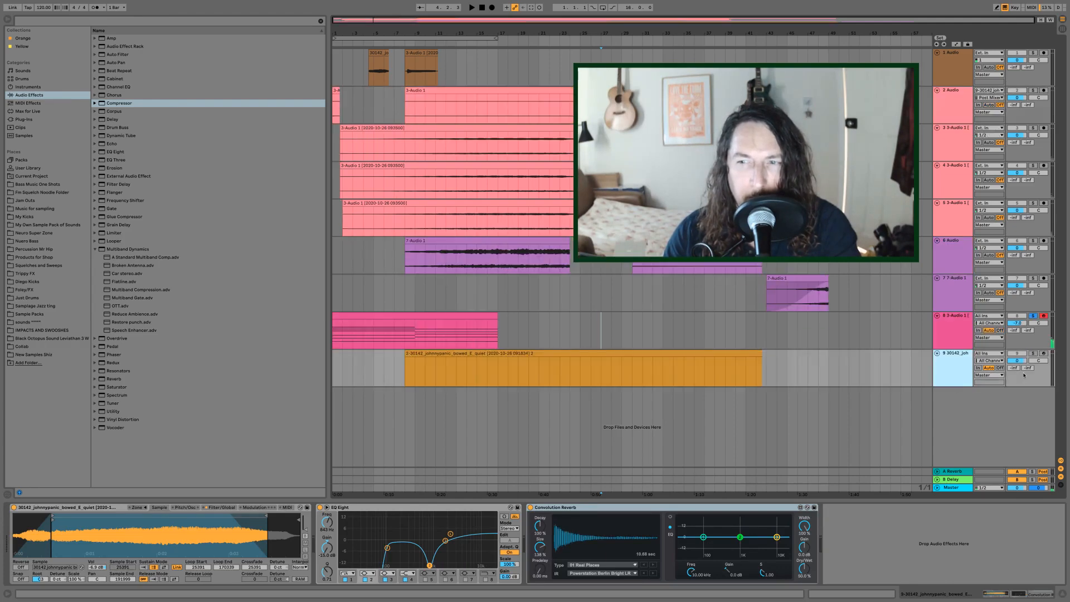
pyautogui.click(669, 355)
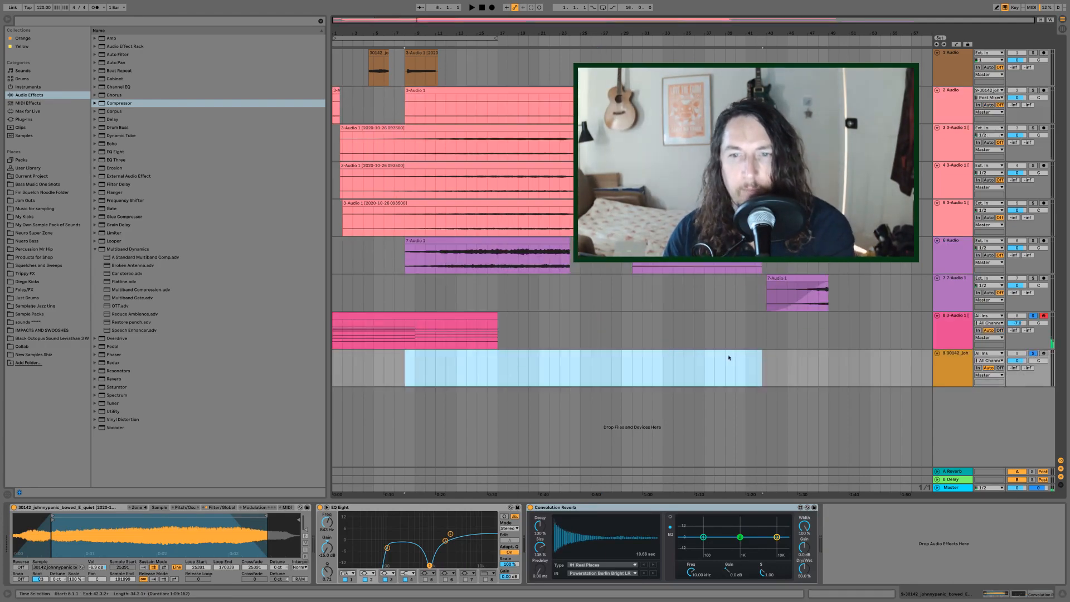
pyautogui.click(1044, 353)
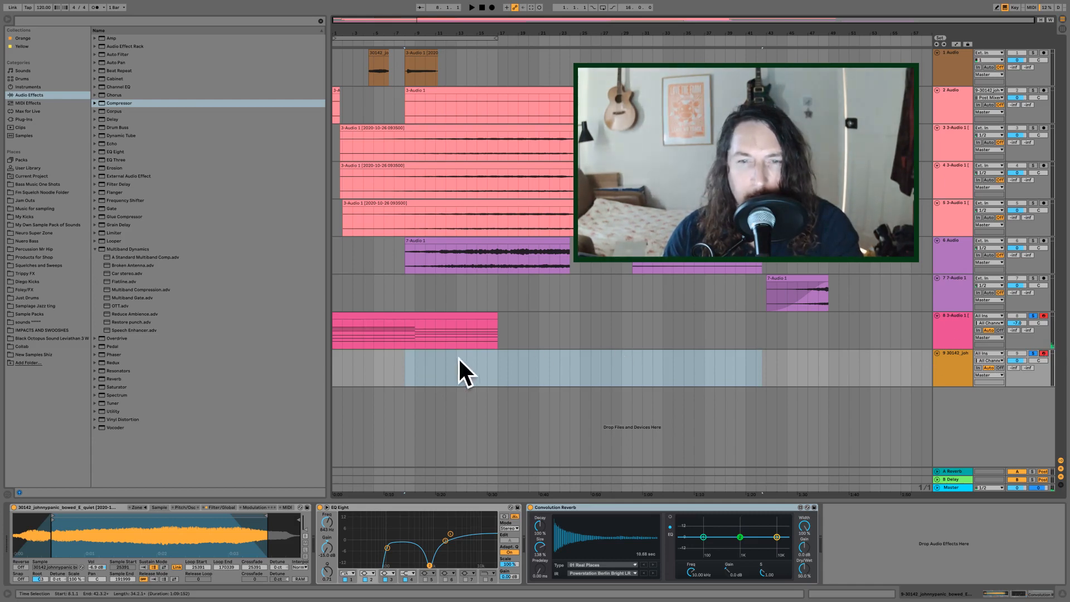
pyautogui.click(489, 363)
pyautogui.moveTo(489, 363); pyautogui.dragTo(317, 361)
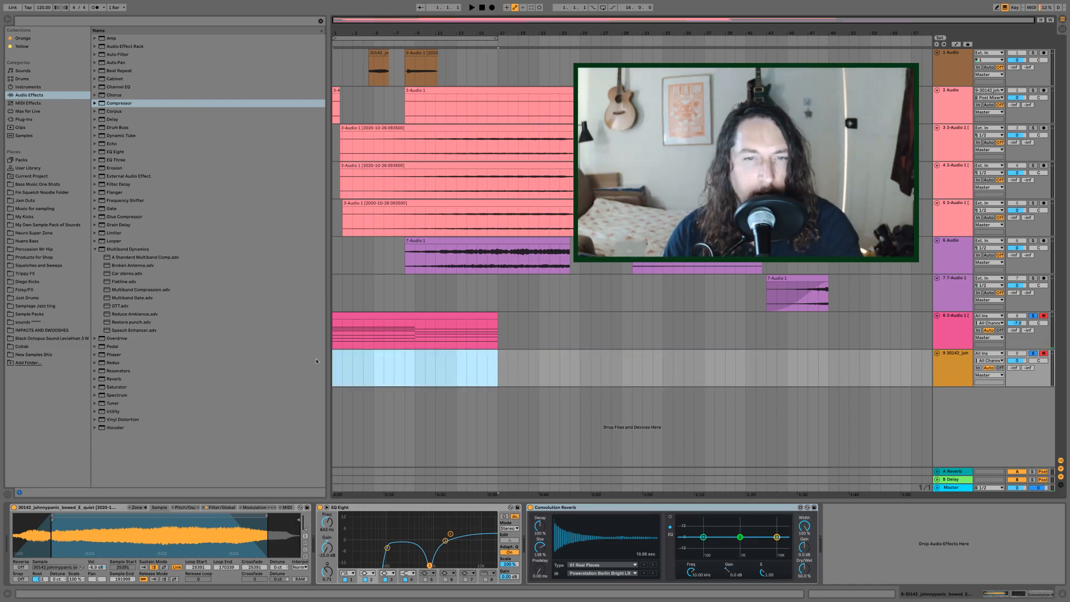
pyautogui.hotkey('ctrl', 'shift', 'm')
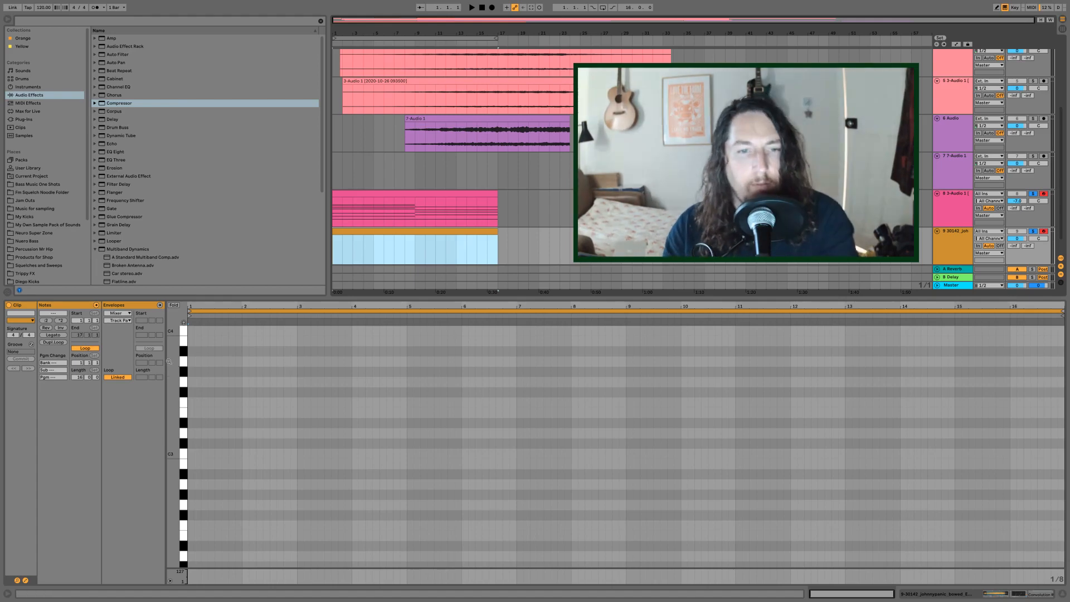
# Step: Audition Sampler notes such as D3 and D4 on the new clip's piano roll, against the pad and with the track soloed
pyautogui.click(185, 331)
pyautogui.press('space')
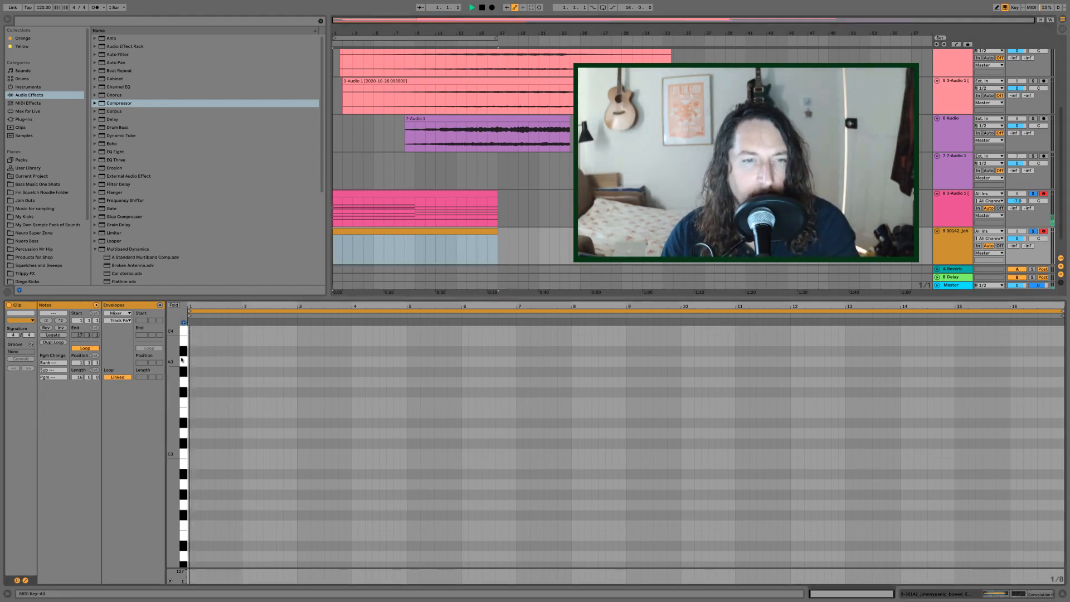
pyautogui.click(184, 437)
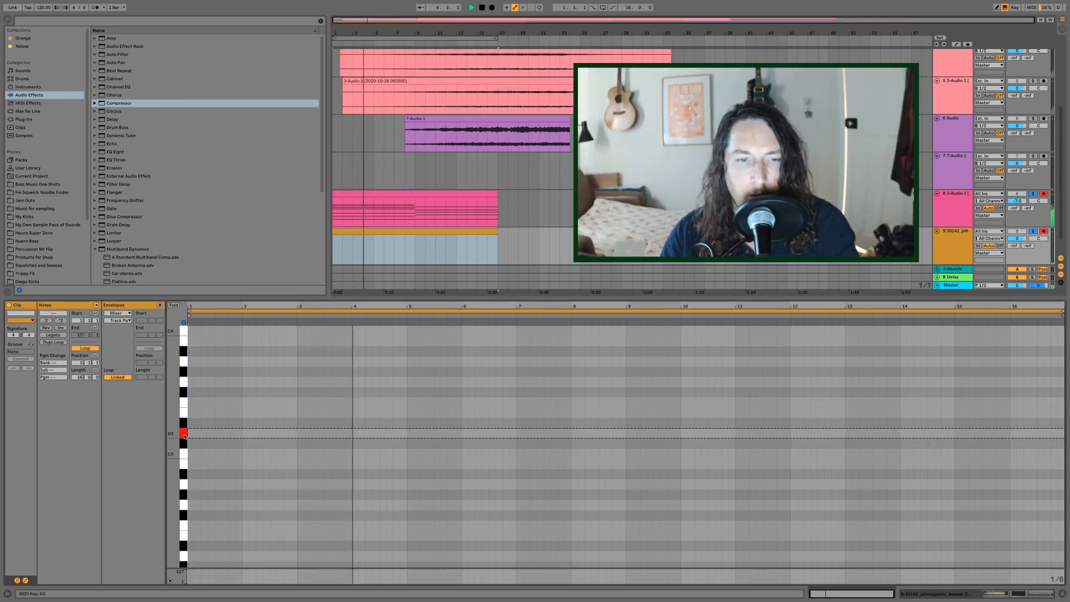
pyautogui.click(567, 333)
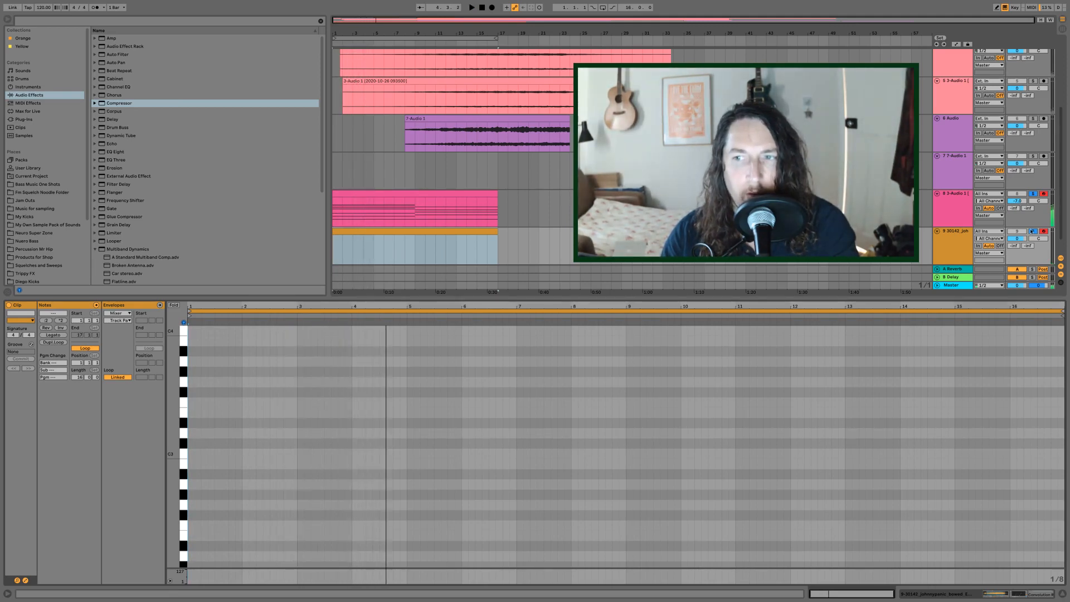
pyautogui.click(1032, 231)
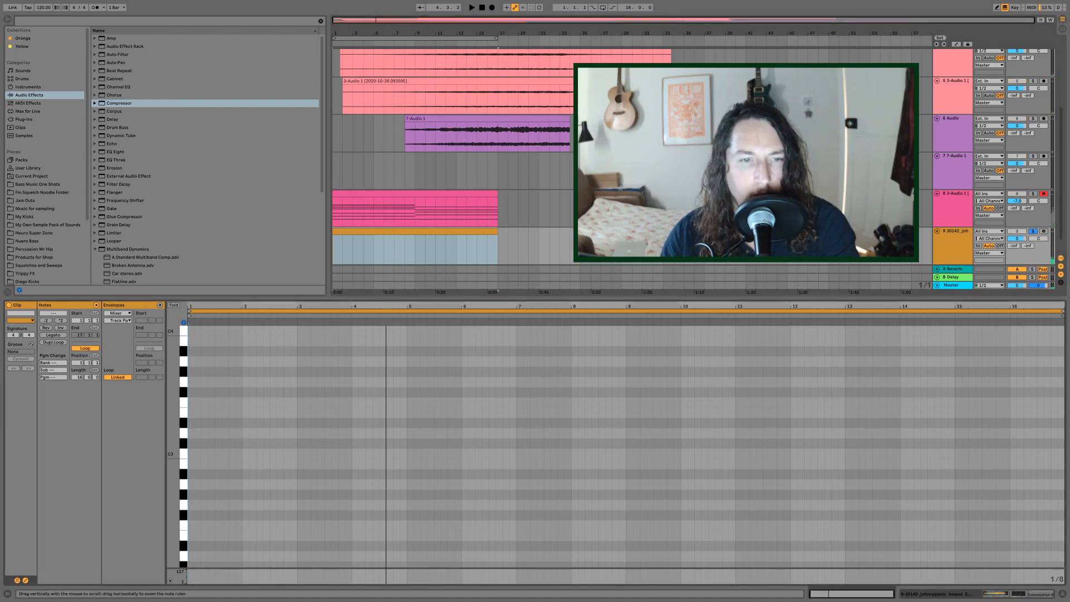
pyautogui.moveTo(180, 430); pyautogui.dragTo(176, 430)
pyautogui.click(184, 379)
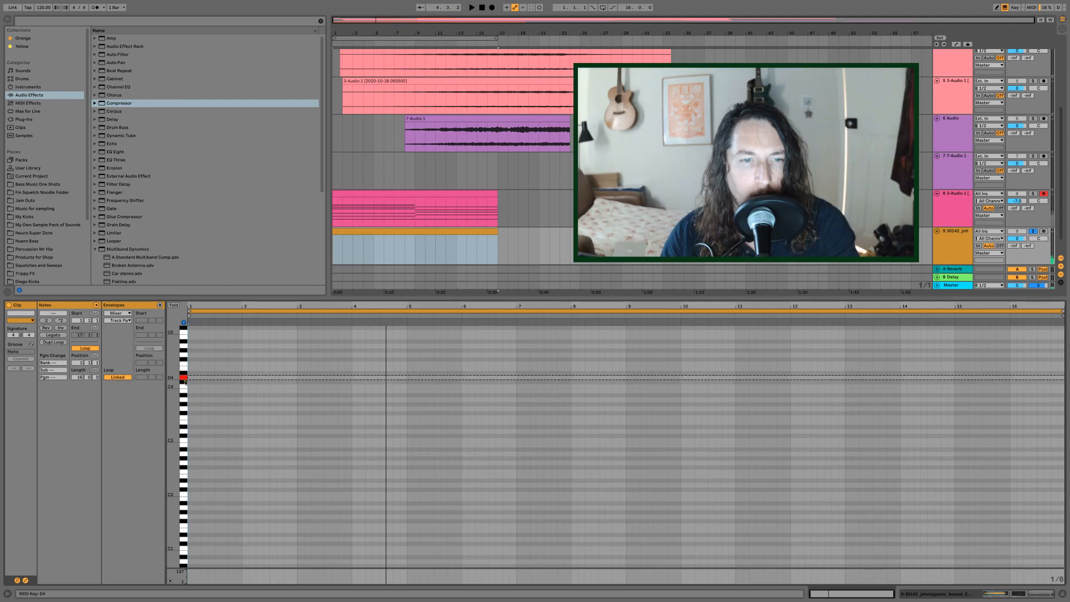
pyautogui.moveTo(185, 381); pyautogui.dragTo(185, 401)
# Step: Set the Sampler's low-pass filter to 22.0 kHz and its volume envelope to a 180 ms attack with a -3.1 dB peak
pyautogui.click(972, 244)
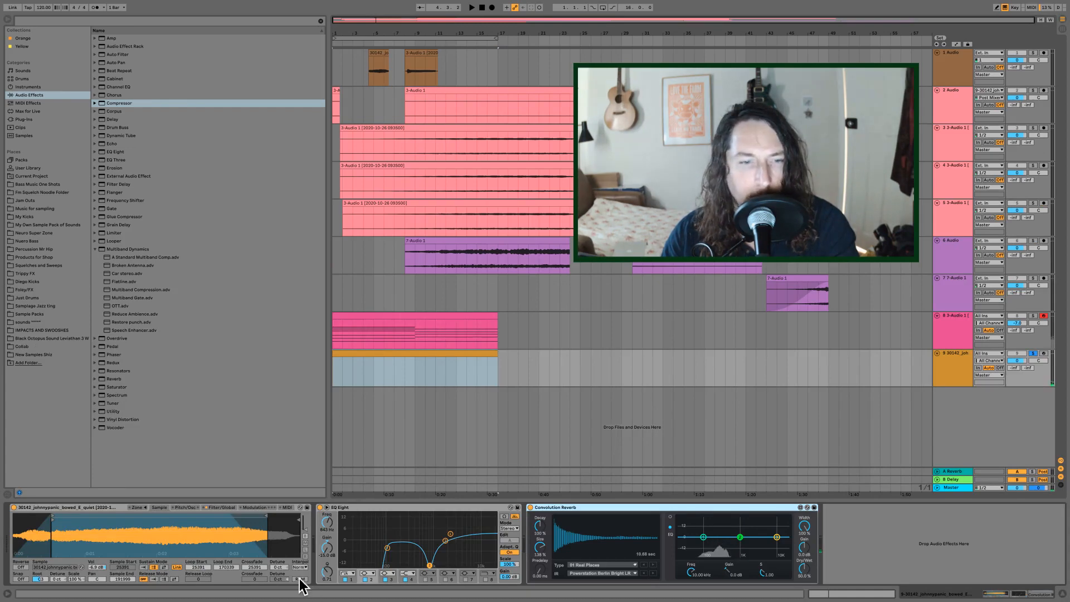
pyautogui.click(213, 507)
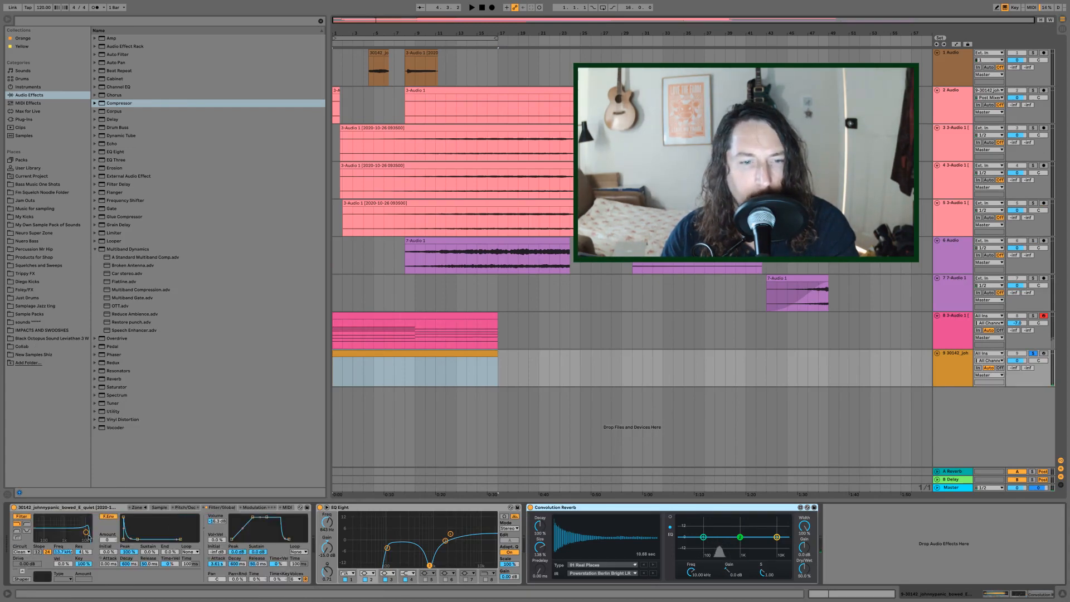
pyautogui.moveTo(86, 532); pyautogui.dragTo(90, 535)
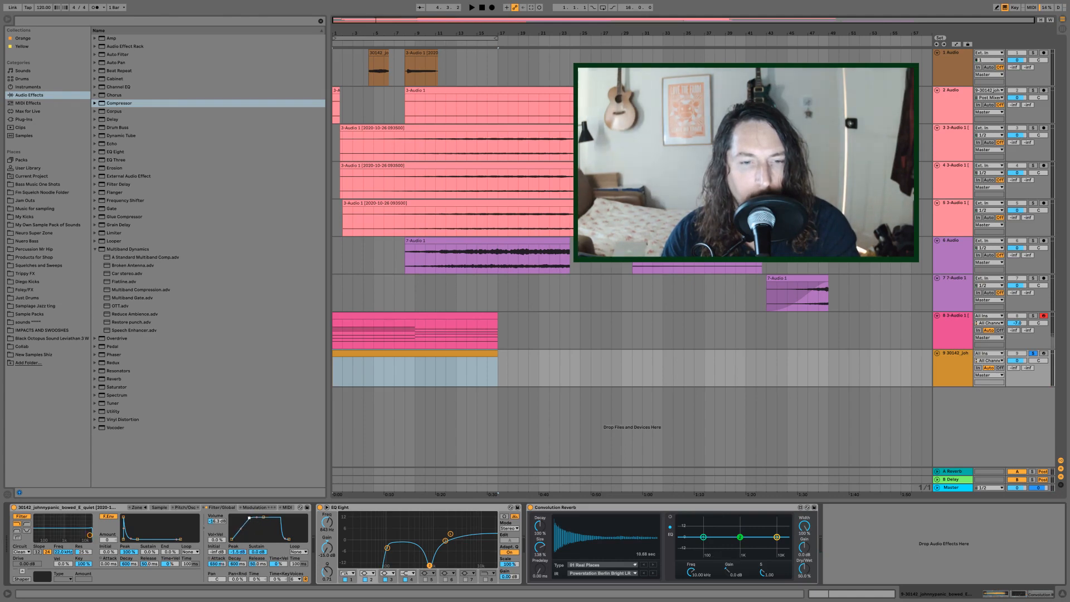
pyautogui.moveTo(249, 518); pyautogui.dragTo(247, 519)
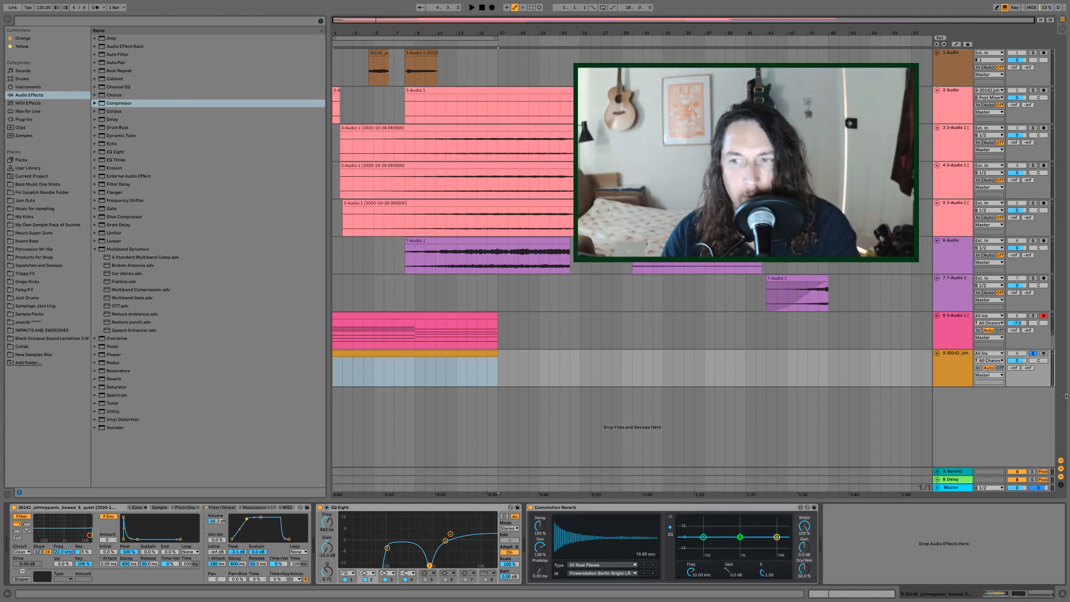
# Step: Arm the bowed-string Sampler track, play from bar 1 and solo the pad track alongside it
pyautogui.click(1043, 353)
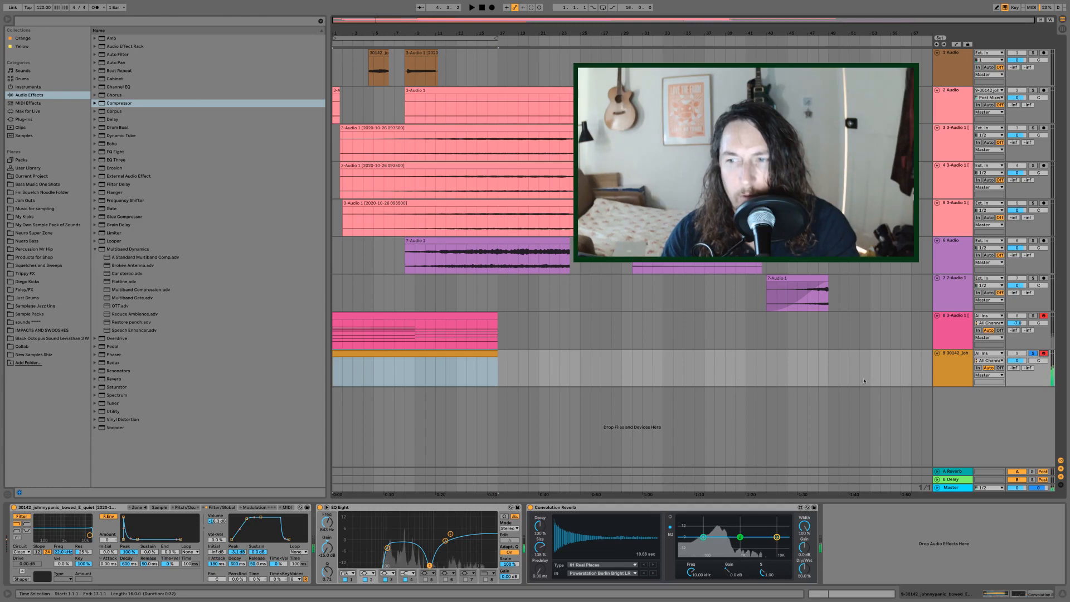
pyautogui.press('space')
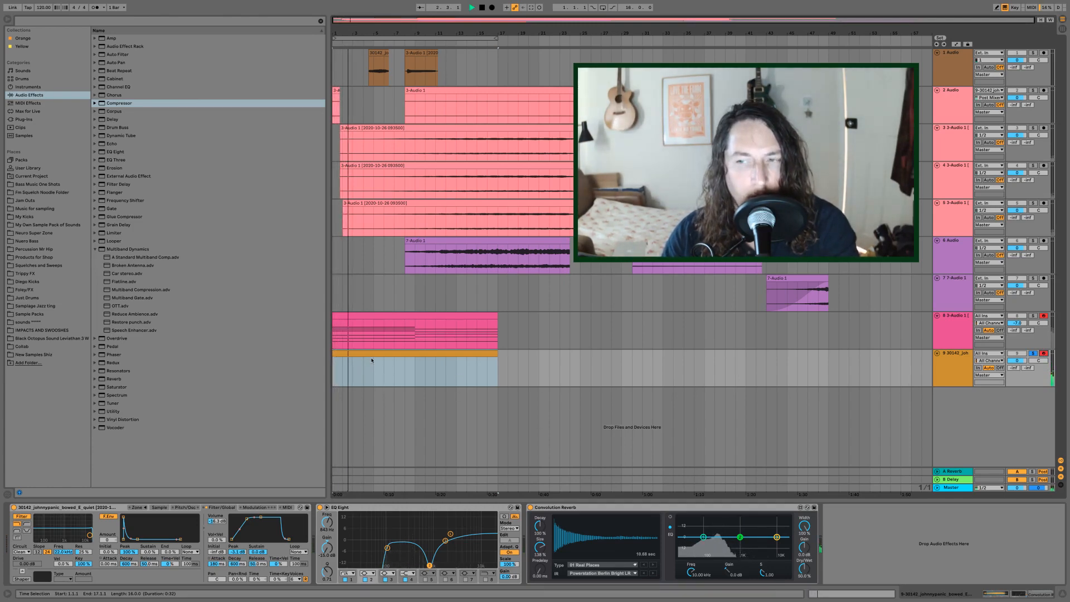
pyautogui.click(1038, 316)
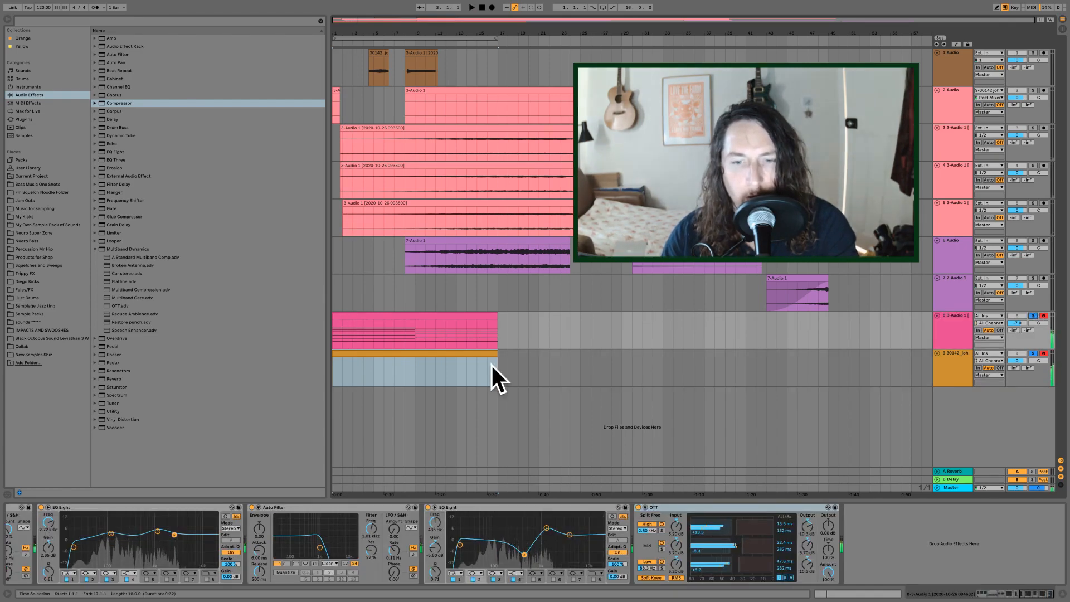
# Step: Add an A3, D4, G4 and B4 chord to the empty Sampler clip, held from bar 1 to bar 9
pyautogui.doubleClick(431, 354)
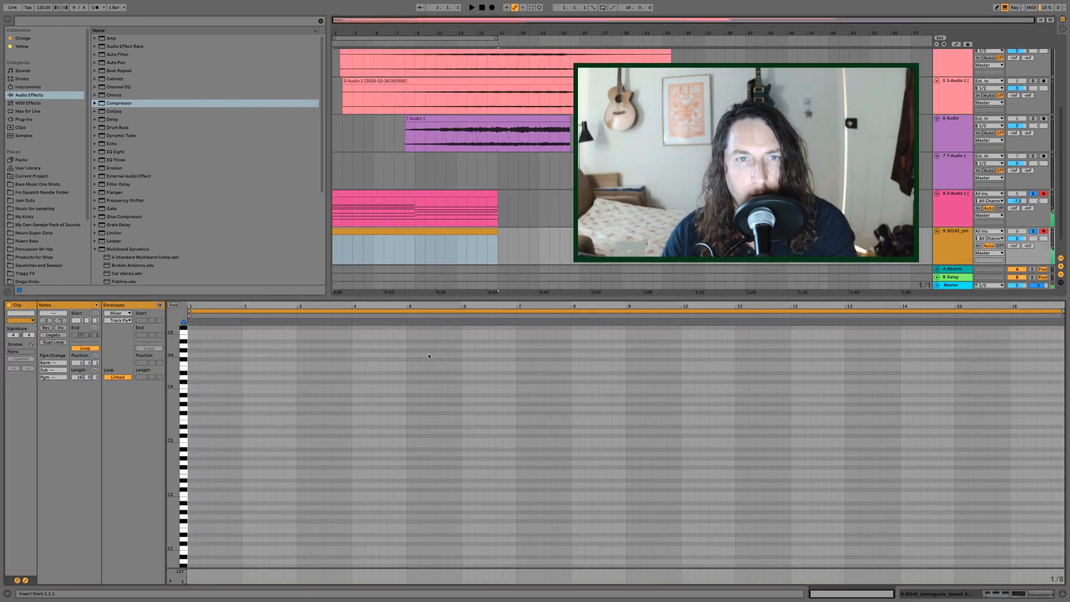
pyautogui.press('space')
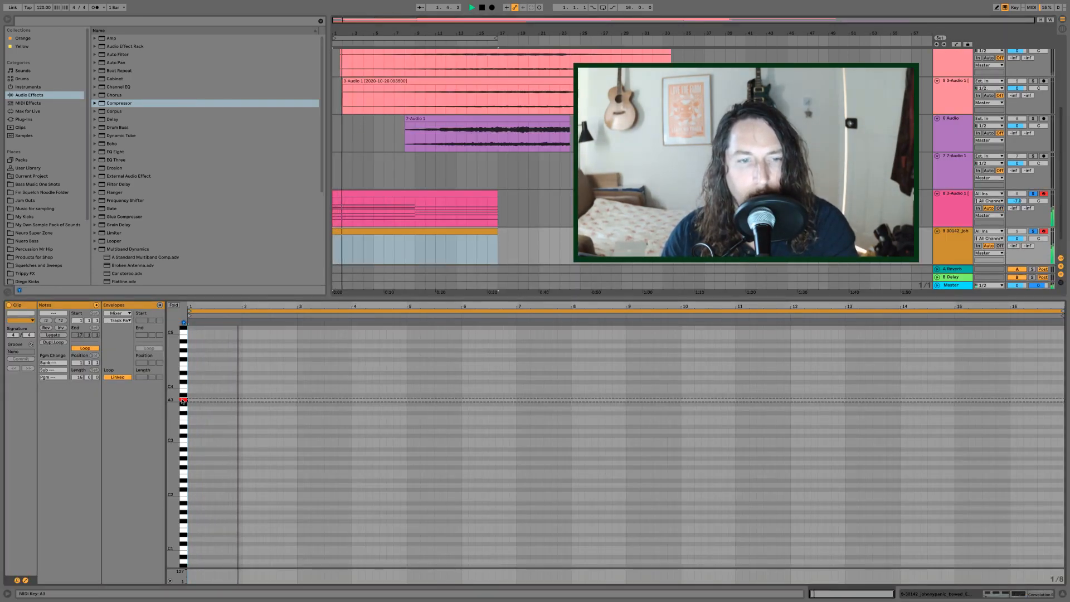
pyautogui.doubleClick(191, 400)
pyautogui.doubleClick(190, 377)
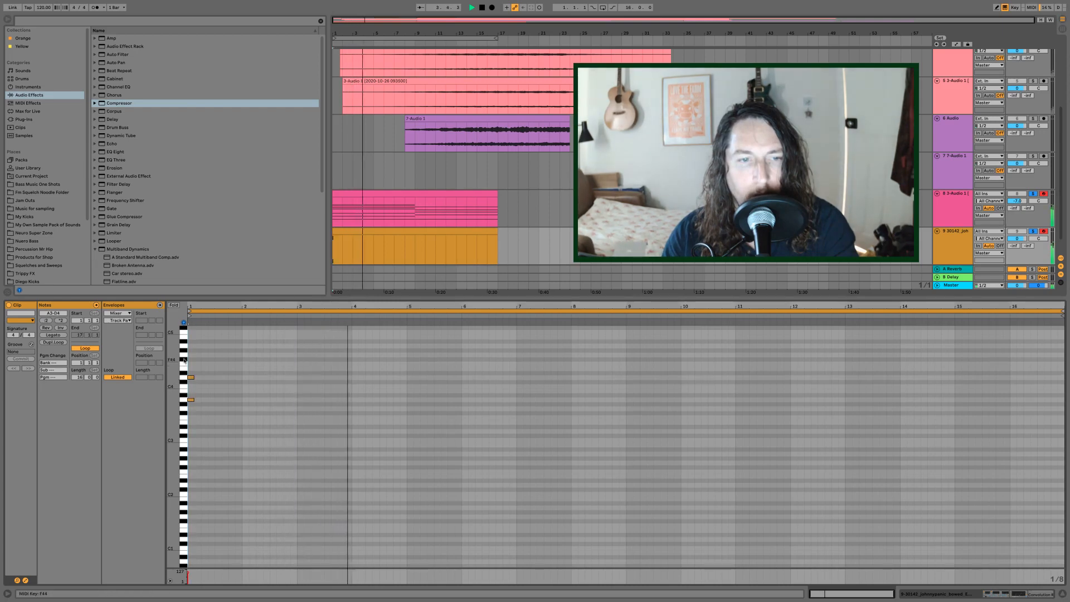
pyautogui.click(185, 352)
pyautogui.moveTo(185, 352); pyautogui.dragTo(186, 356)
pyautogui.doubleClick(191, 355)
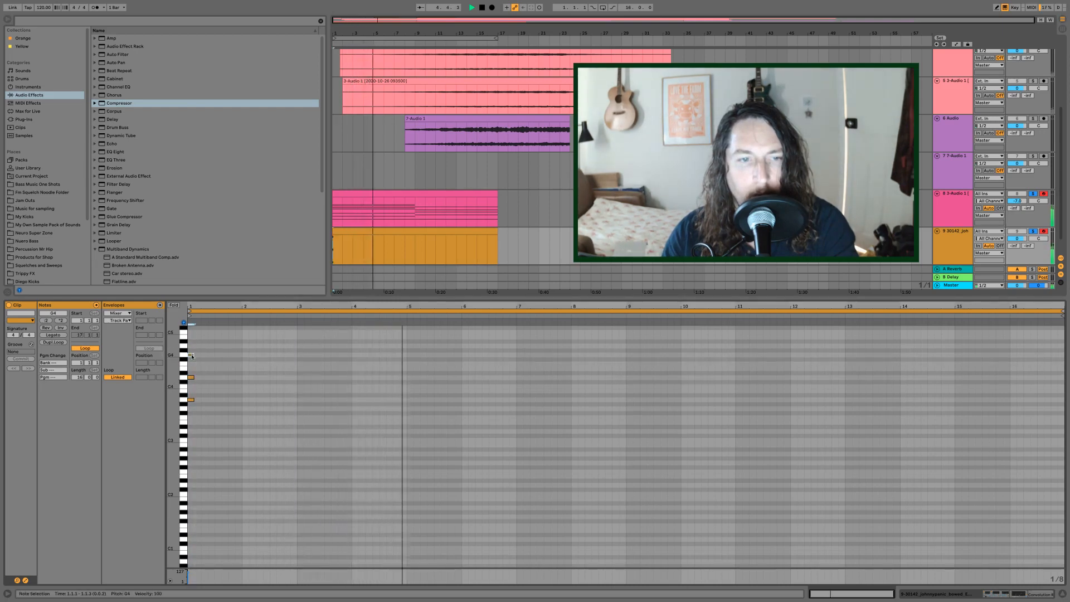
pyautogui.doubleClick(190, 338)
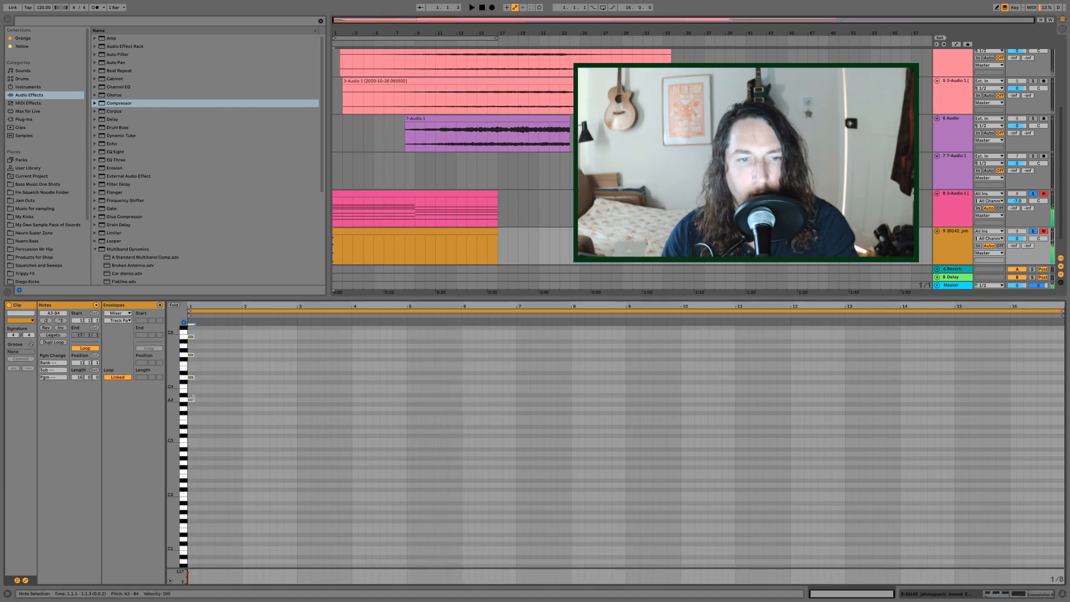
pyautogui.moveTo(193, 397); pyautogui.dragTo(619, 409)
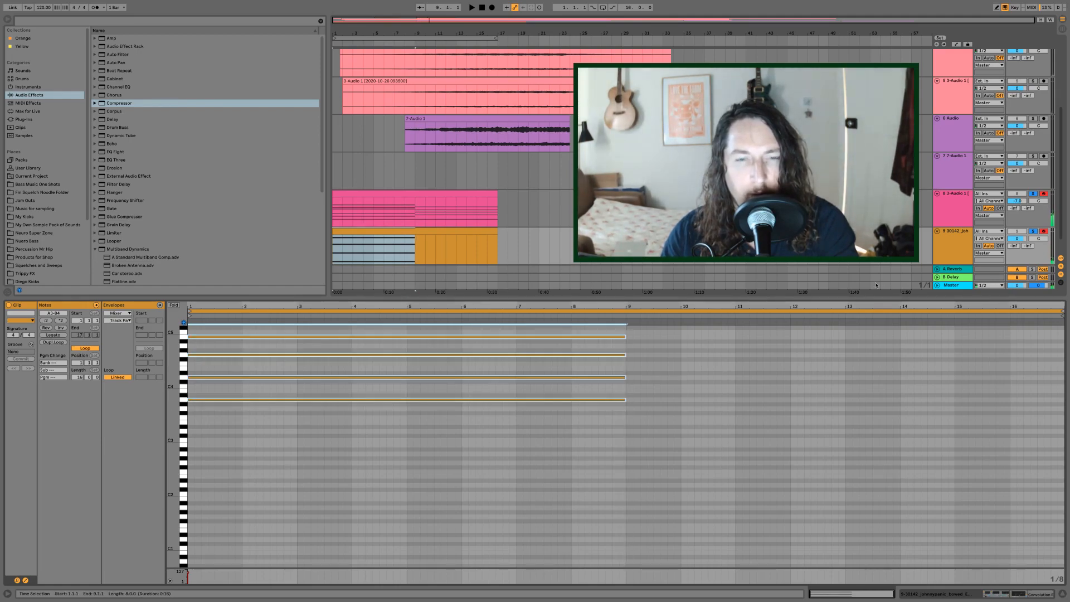
# Step: Set the Sampler's volume envelope to a 20.0 s attack and 0.0 dB peak, and EQ Eight's band 4 to 3.16 kHz at -0.87 dB
pyautogui.hotkey('shift', 'Tab')
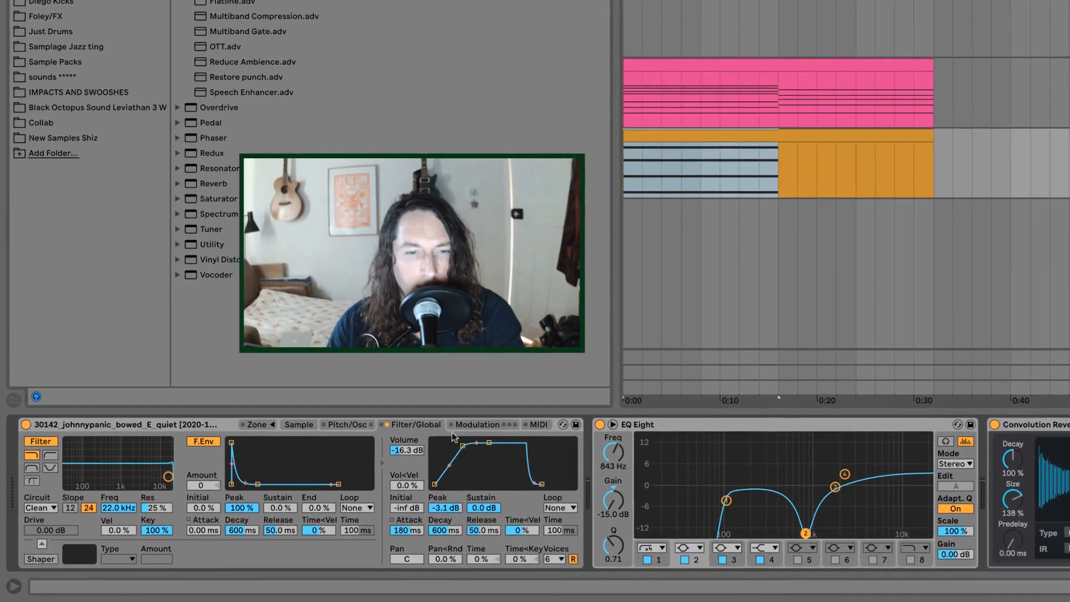
pyautogui.moveTo(462, 445); pyautogui.dragTo(467, 443)
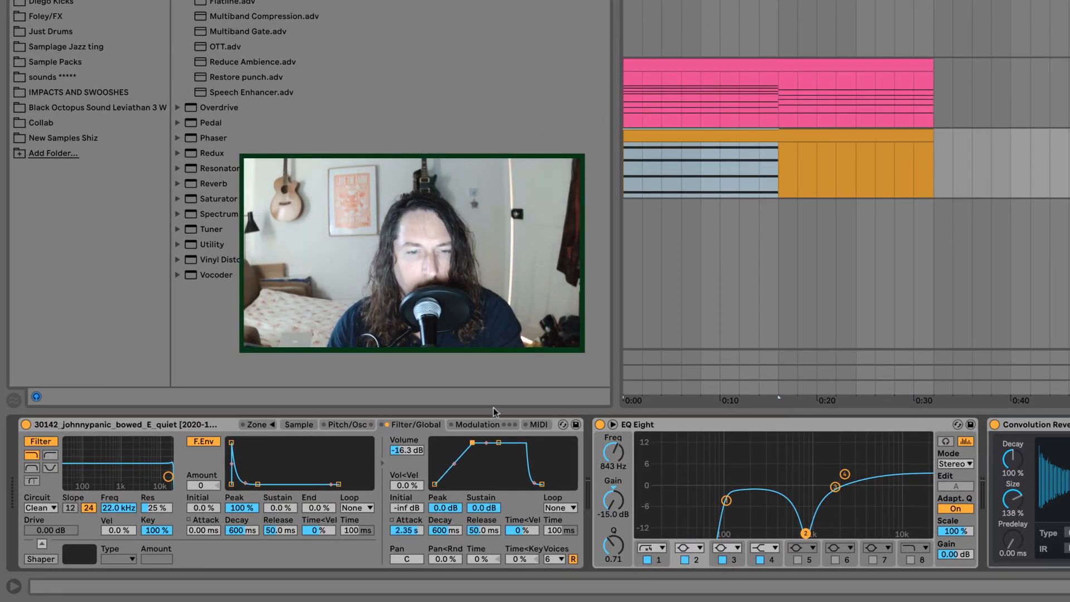
pyautogui.click(778, 137)
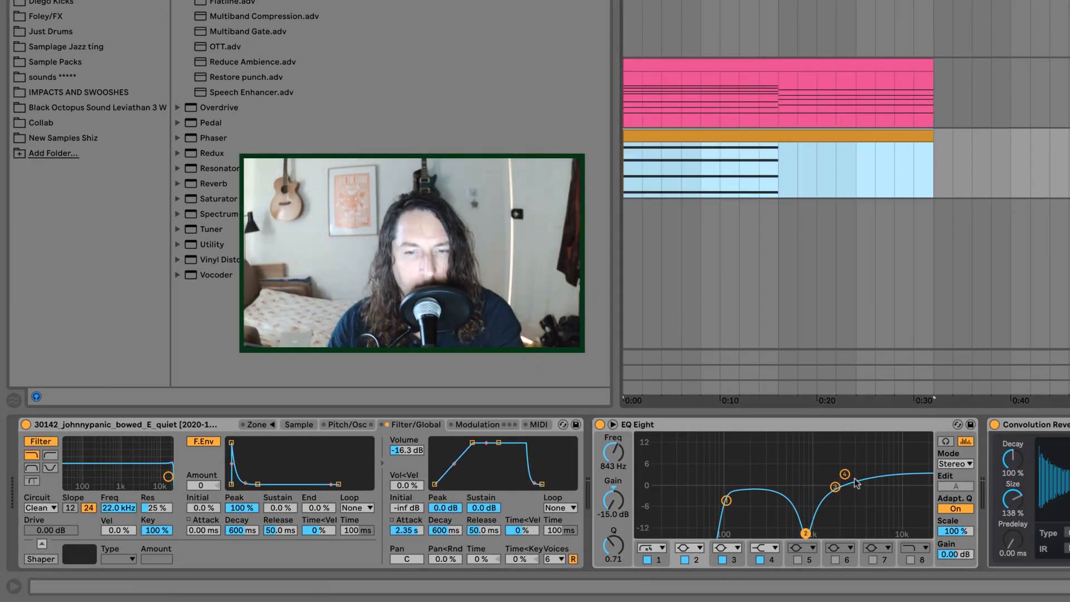
pyautogui.moveTo(845, 474); pyautogui.dragTo(852, 484)
pyautogui.press('space')
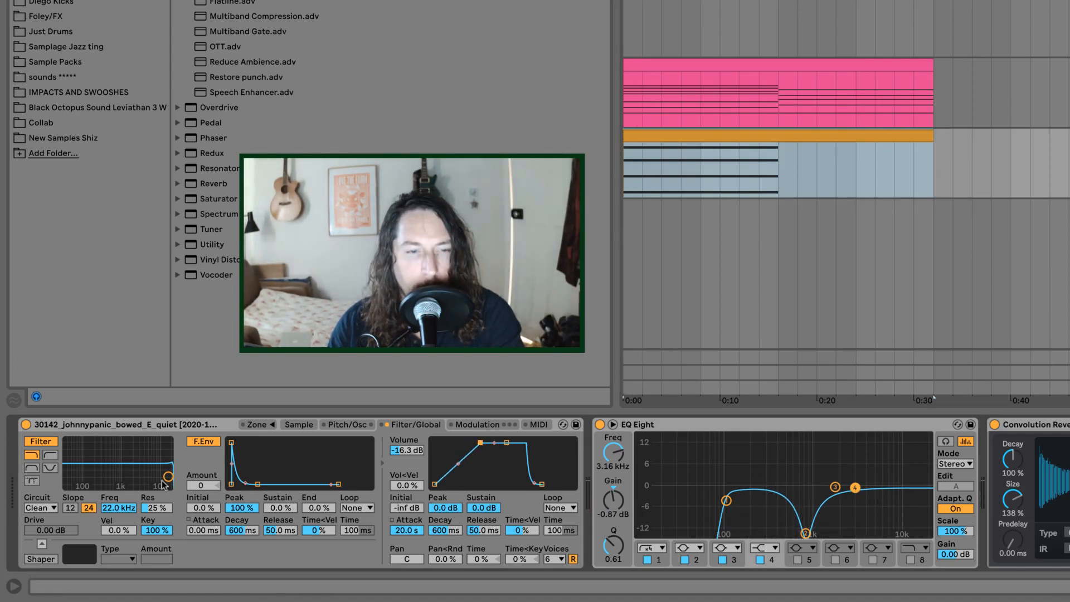
# Step: Set the Sampler's filter to 2.71 kHz with 43% resonance and its volume envelope sustain to -14 dB during playback
pyautogui.moveTo(157, 480); pyautogui.dragTo(151, 480)
pyautogui.press('space')
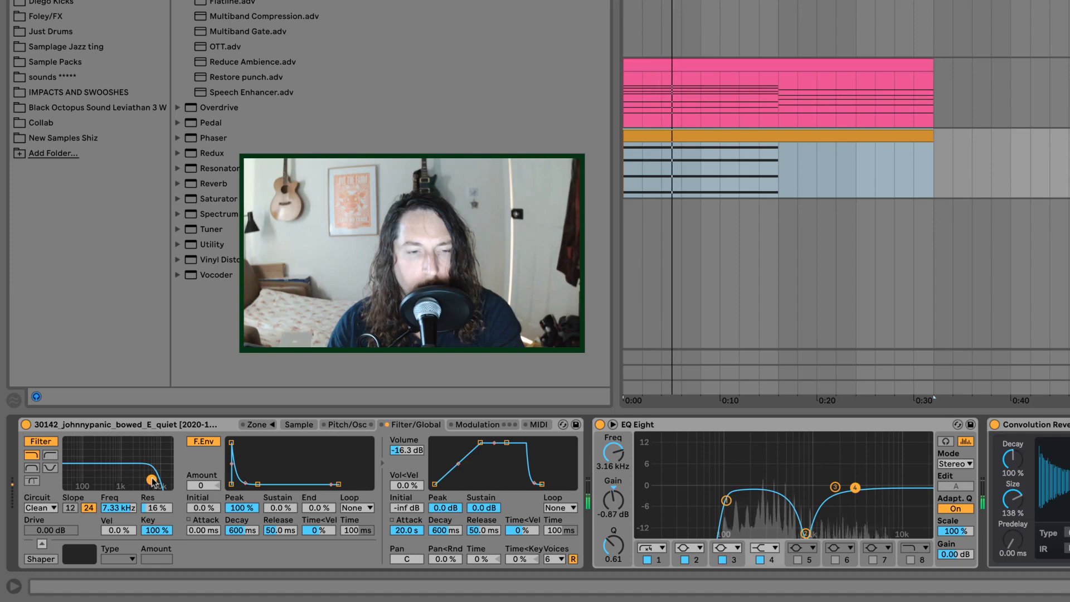
pyautogui.moveTo(151, 480)
pyautogui.mouseDown()
pyautogui.moveTo(104, 468)
pyautogui.moveTo(136, 469)
pyautogui.mouseUp()
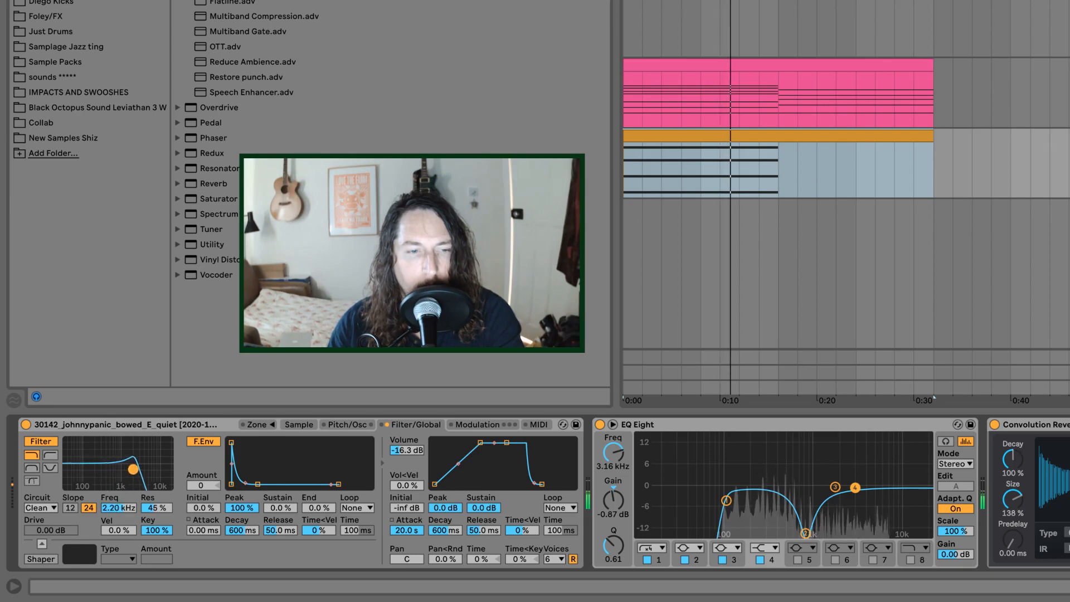
pyautogui.moveTo(483, 508); pyautogui.dragTo(483, 527)
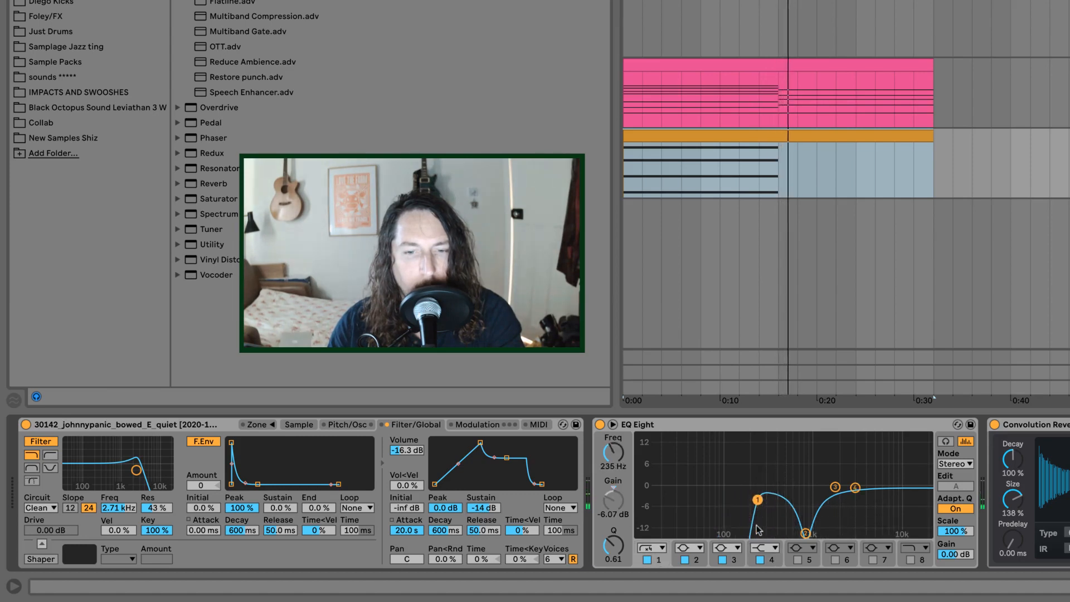
# Step: Try an A4 note held from bar 9 to bar 17 in the upper chord clip, and audition the first chord
pyautogui.doubleClick(812, 134)
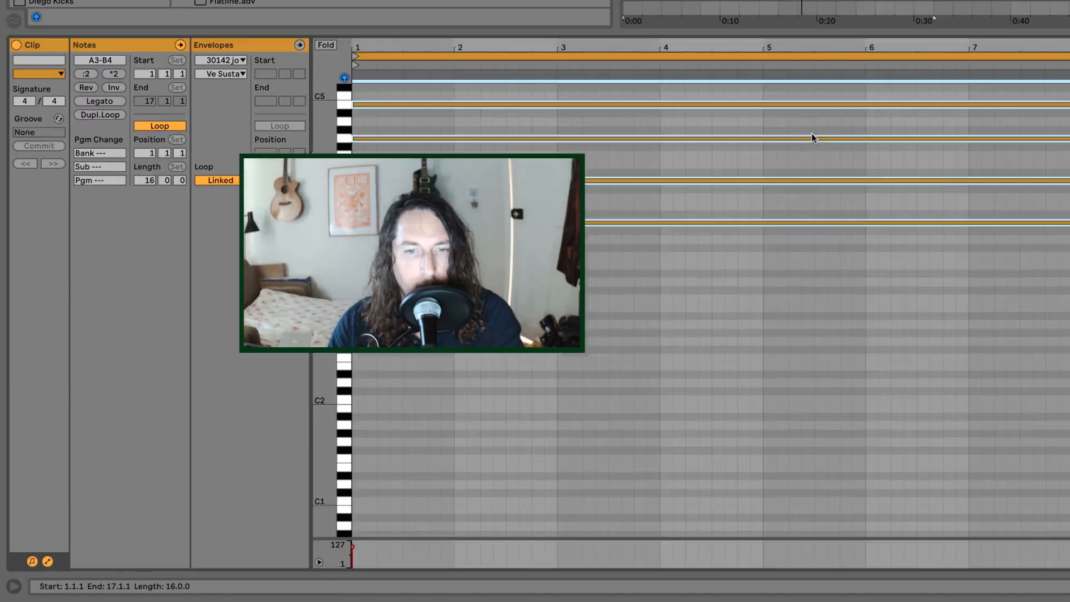
pyautogui.click(917, 345)
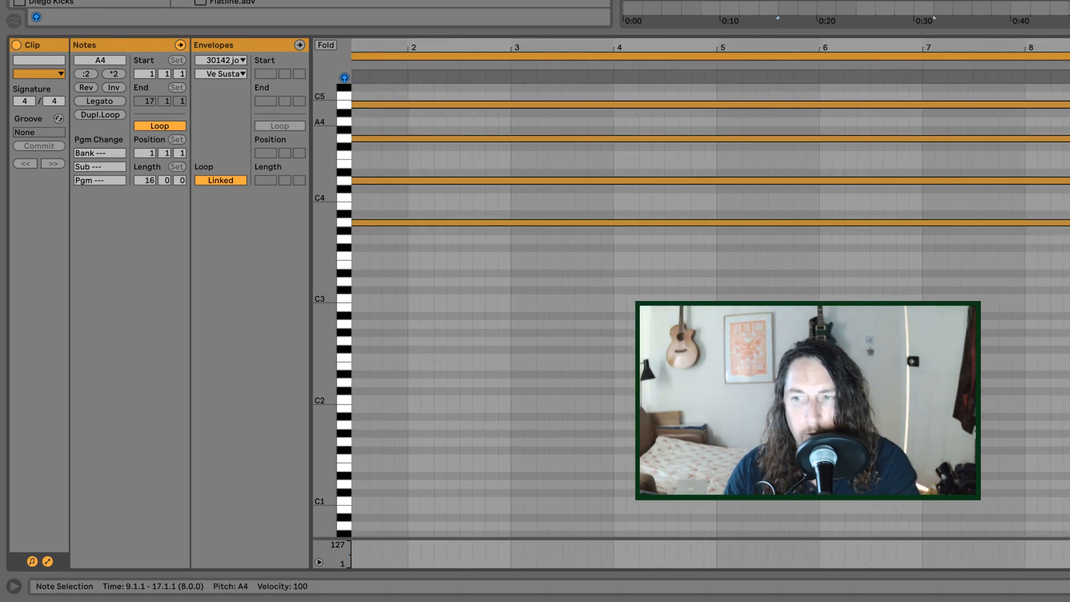
pyautogui.scroll(3, 490, 307)
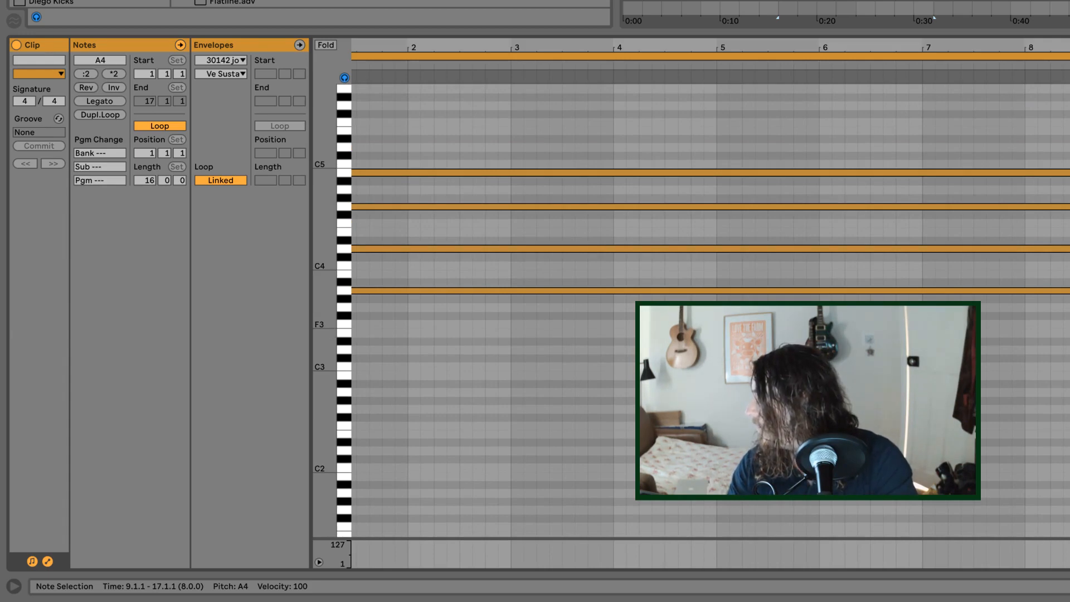
pyautogui.press('space')
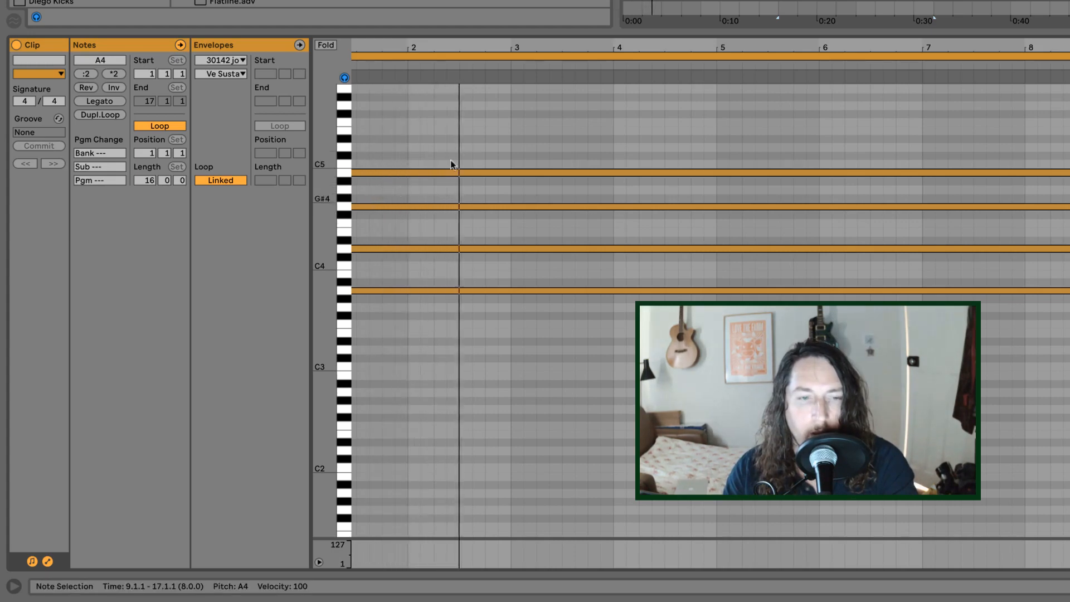
pyautogui.hscroll(-2, 613, 101)
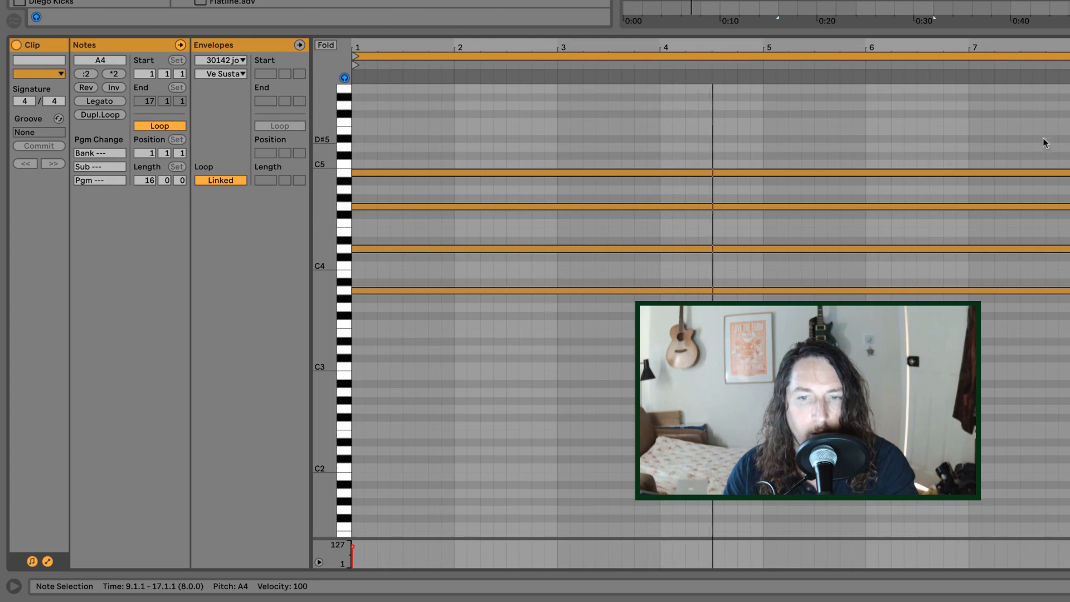
pyautogui.moveTo(790, 147); pyautogui.dragTo(854, 306)
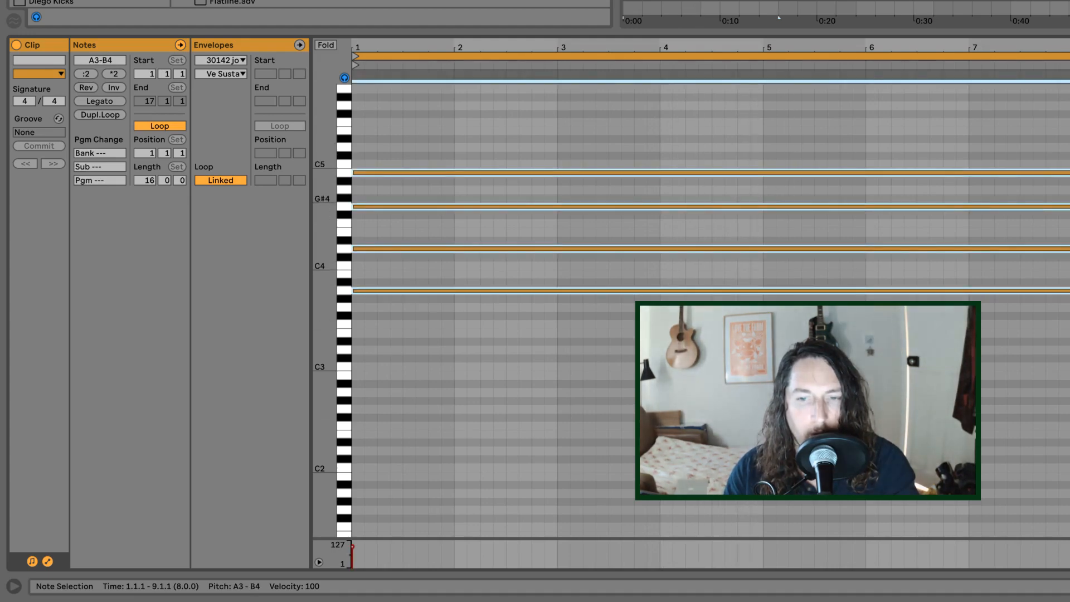
pyautogui.hotkey('alt', 'Right')
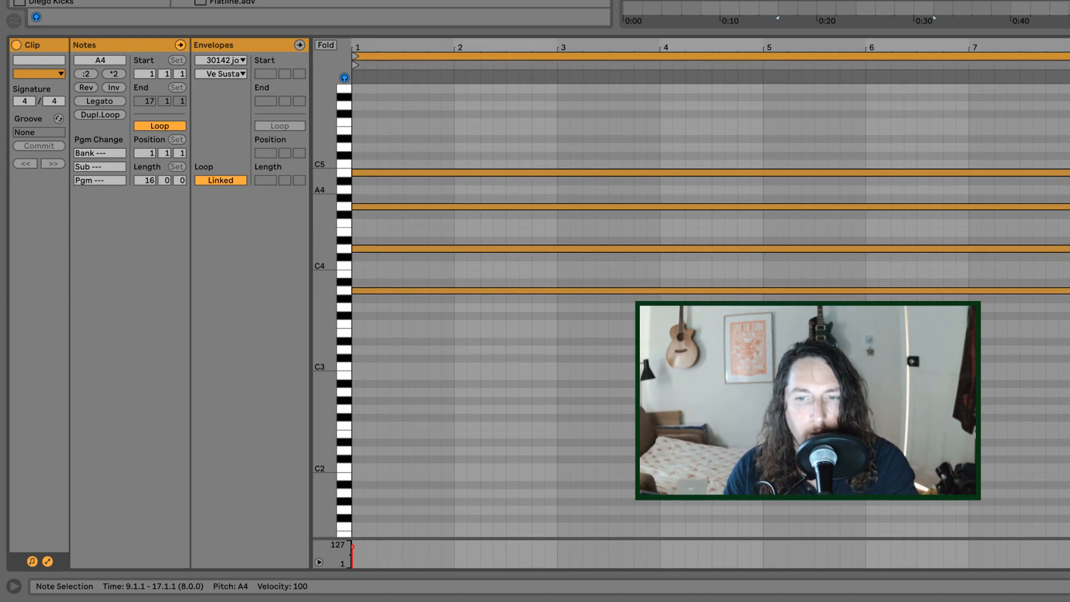
pyautogui.click(346, 122)
pyautogui.click(346, 122)
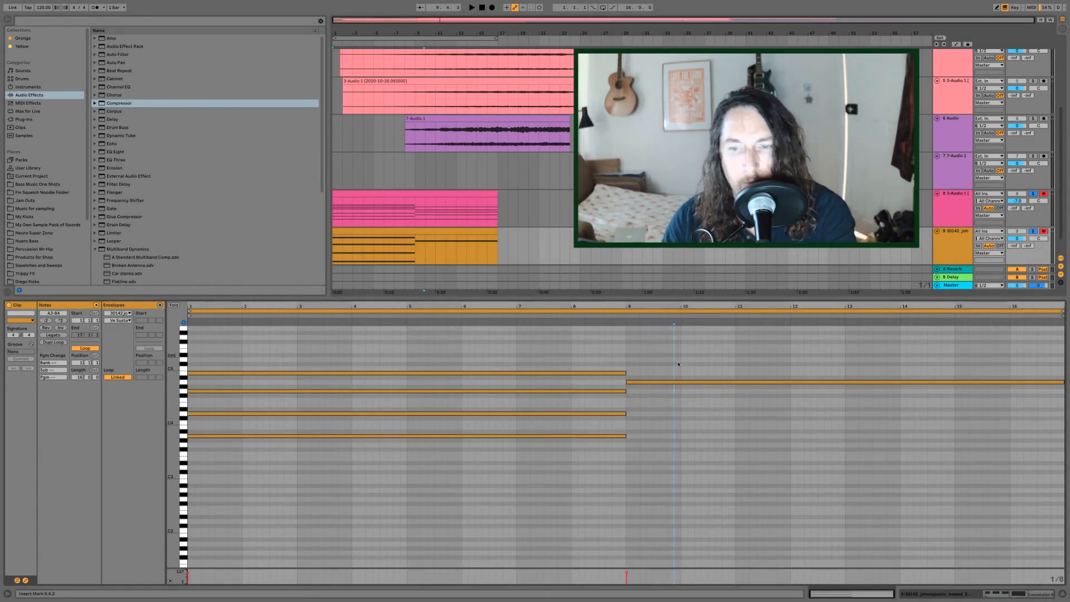
pyautogui.press('Delete')
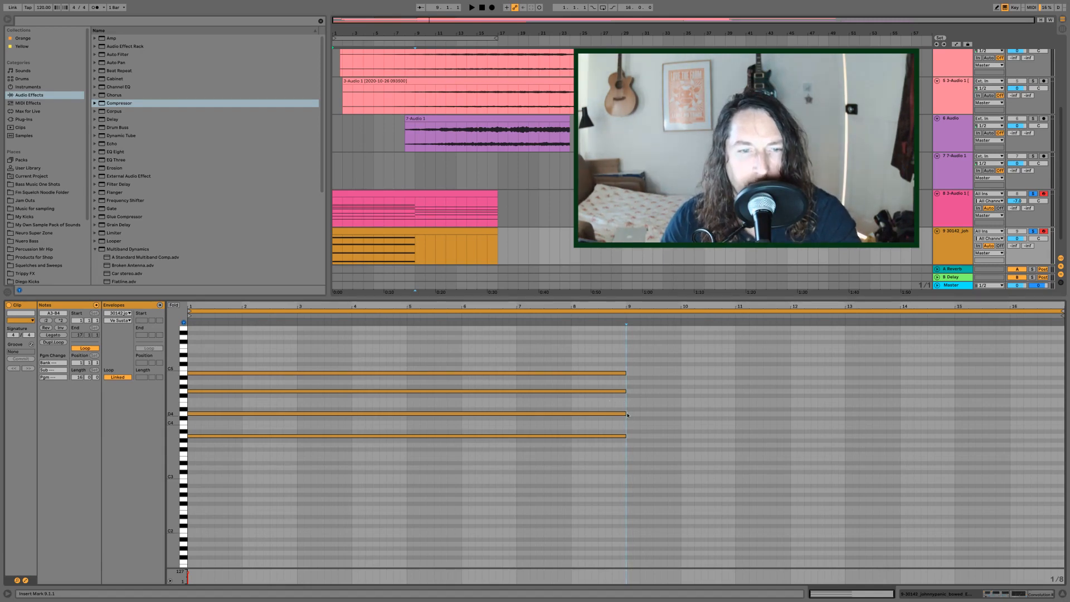
# Step: Audition the clip from bar 9 and shorten the first chord's B4 note so it ends at bar 5
pyautogui.click(416, 250)
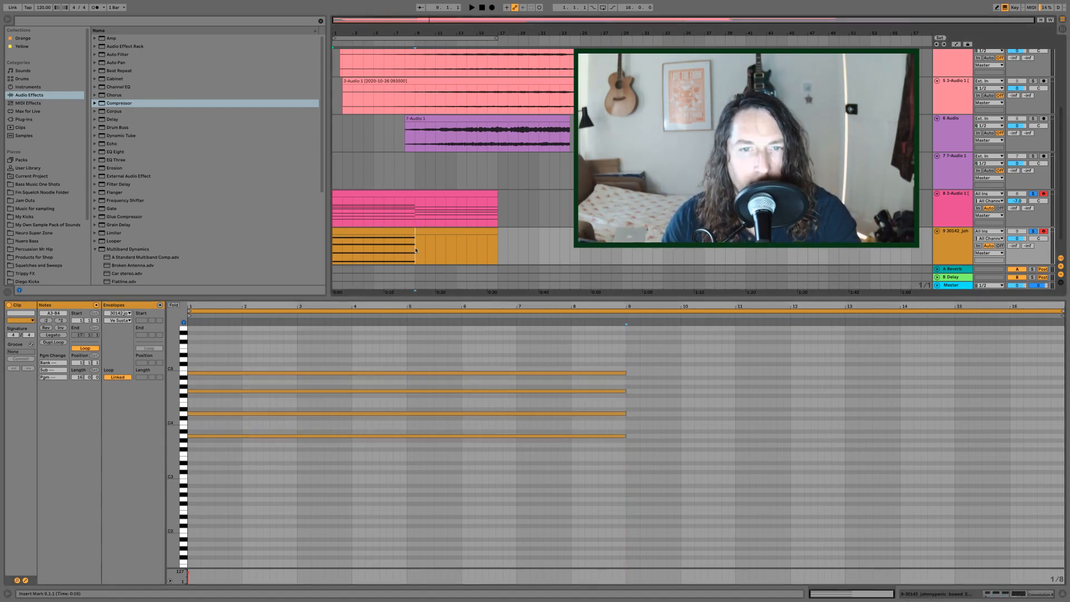
pyautogui.press('space')
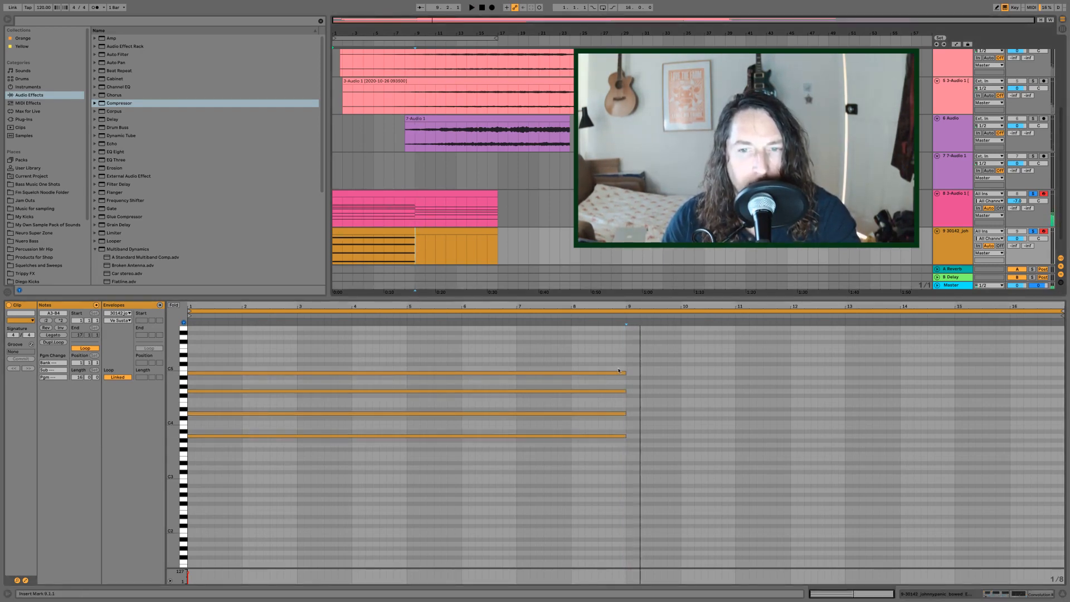
pyautogui.moveTo(625, 373); pyautogui.dragTo(407, 373)
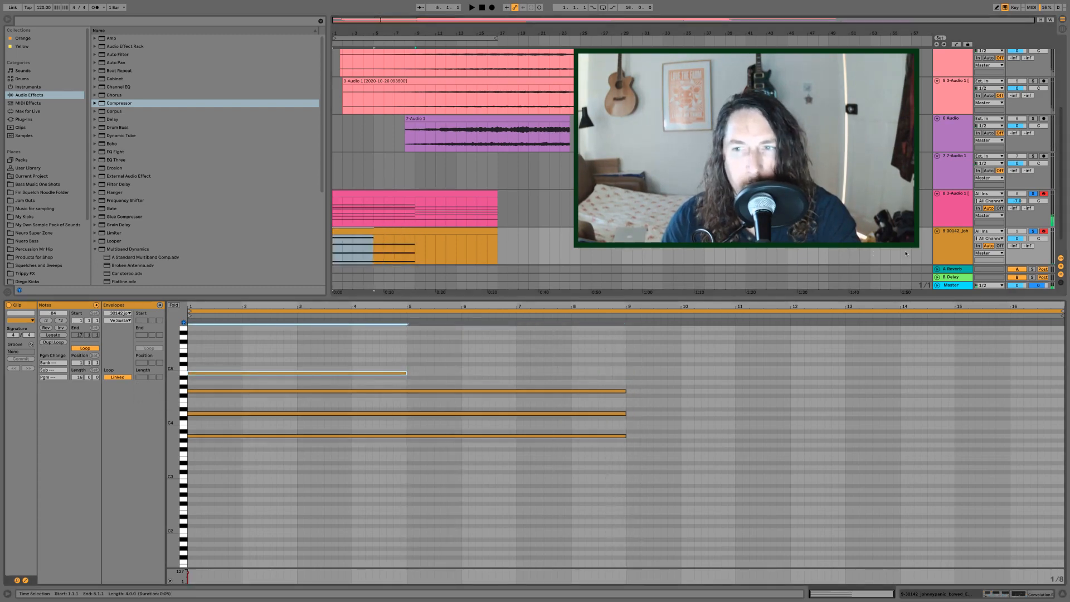
# Step: Shorten the Sampler's volume envelope attack to nearly nothing and return to the upper chord clip's notes
pyautogui.hotkey('shift', 'Tab')
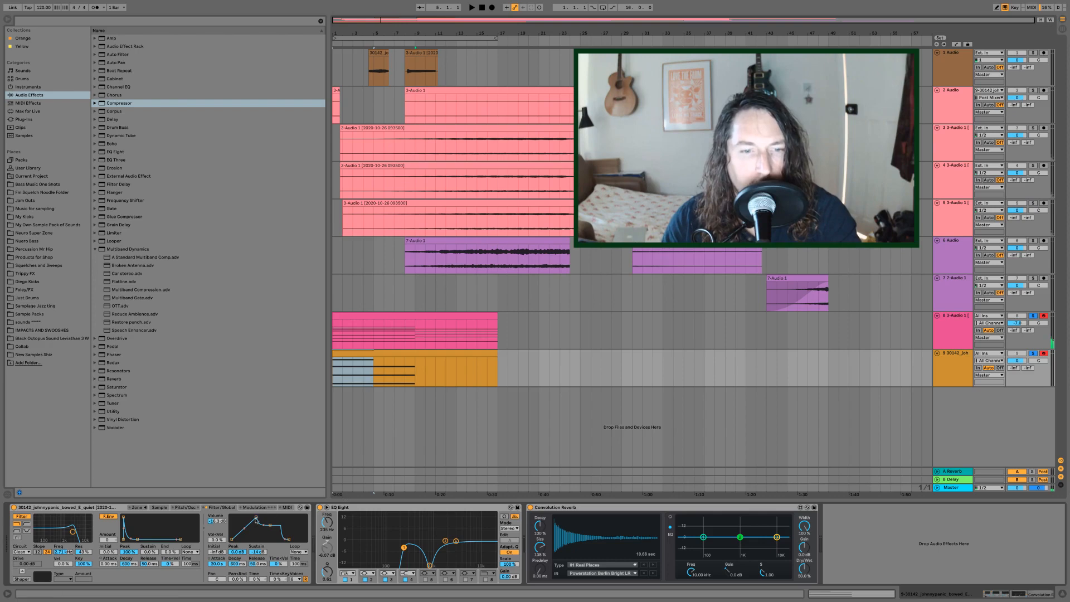
pyautogui.moveTo(240, 517); pyautogui.dragTo(236, 518)
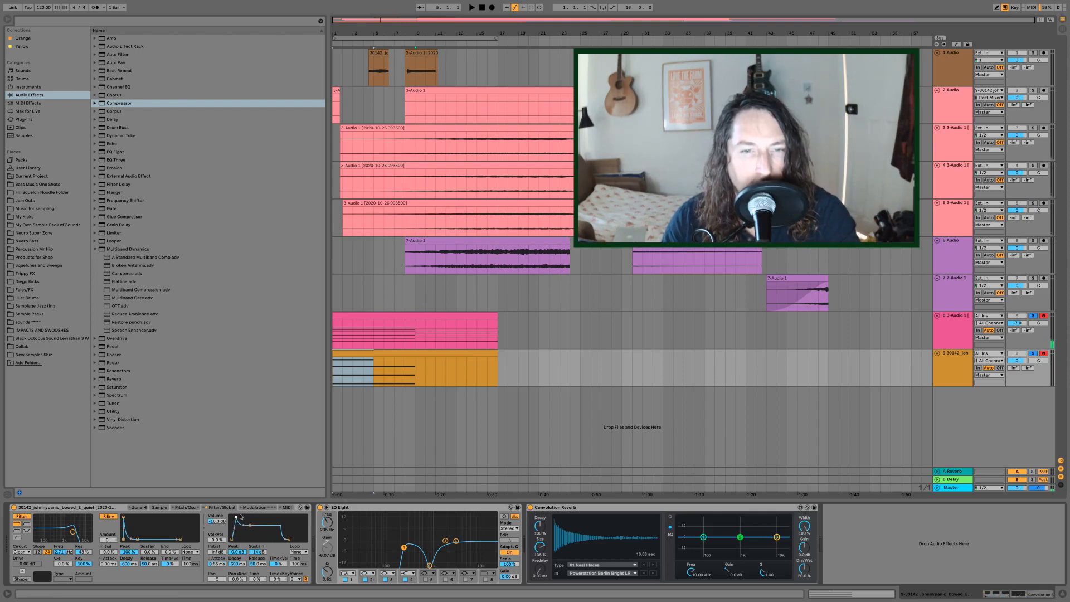
pyautogui.doubleClick(386, 356)
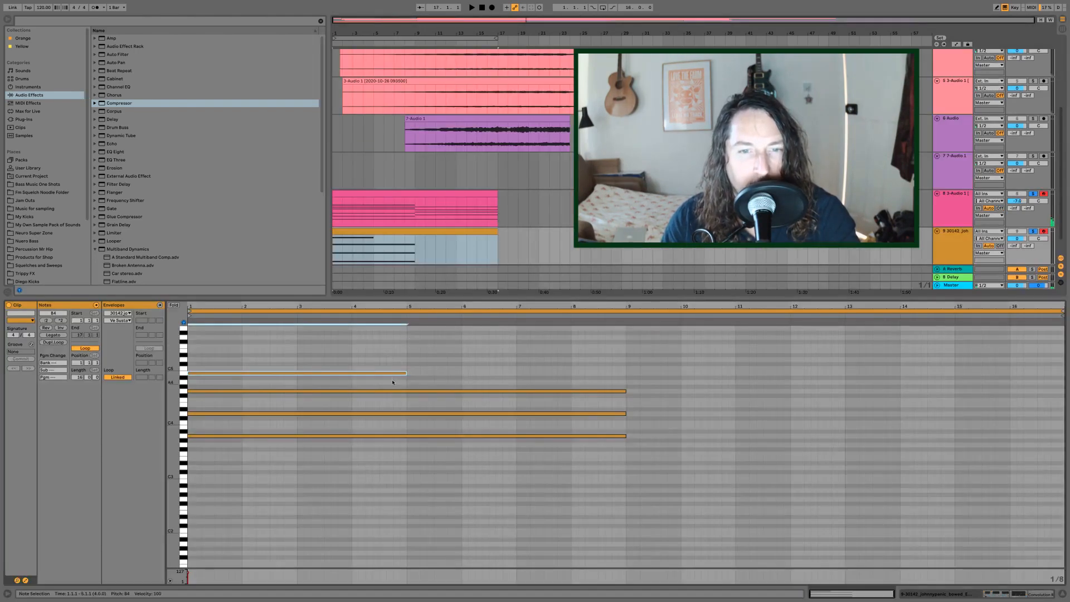
# Step: Add a short A4 note at bar 5 and shorten the A3 note so it ends at bar 5
pyautogui.click(392, 373)
pyautogui.doubleClick(410, 382)
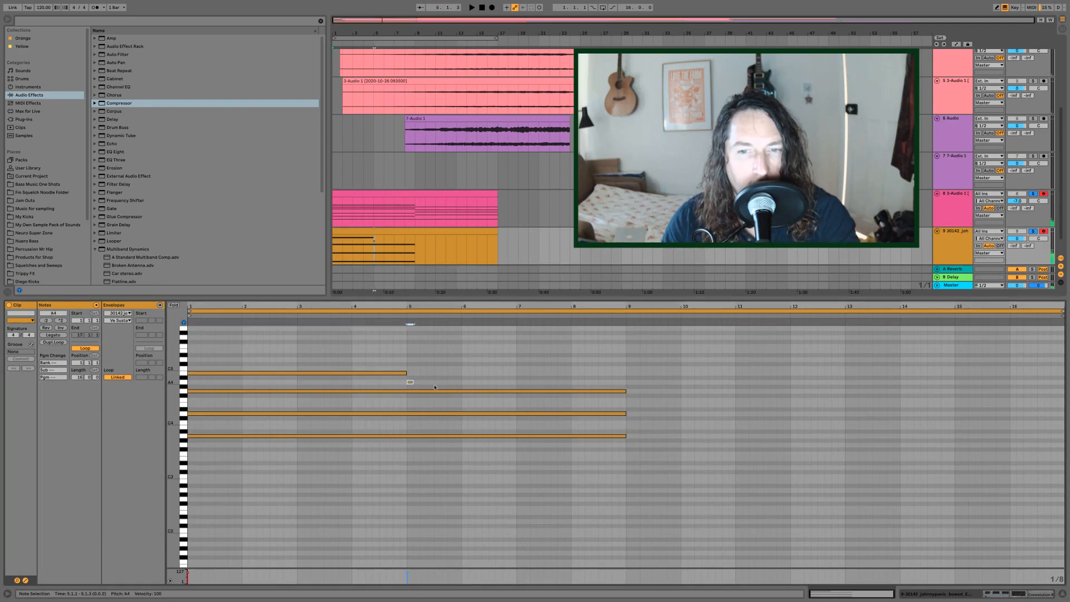
pyautogui.click(597, 392)
pyautogui.click(597, 414)
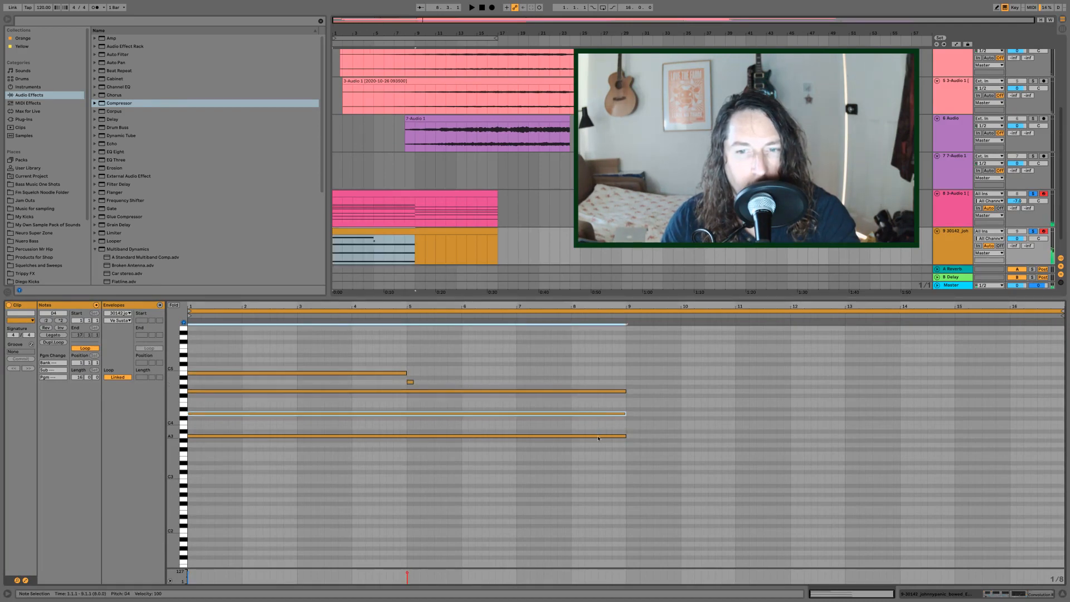
pyautogui.click(598, 437)
pyautogui.moveTo(624, 435); pyautogui.dragTo(482, 436)
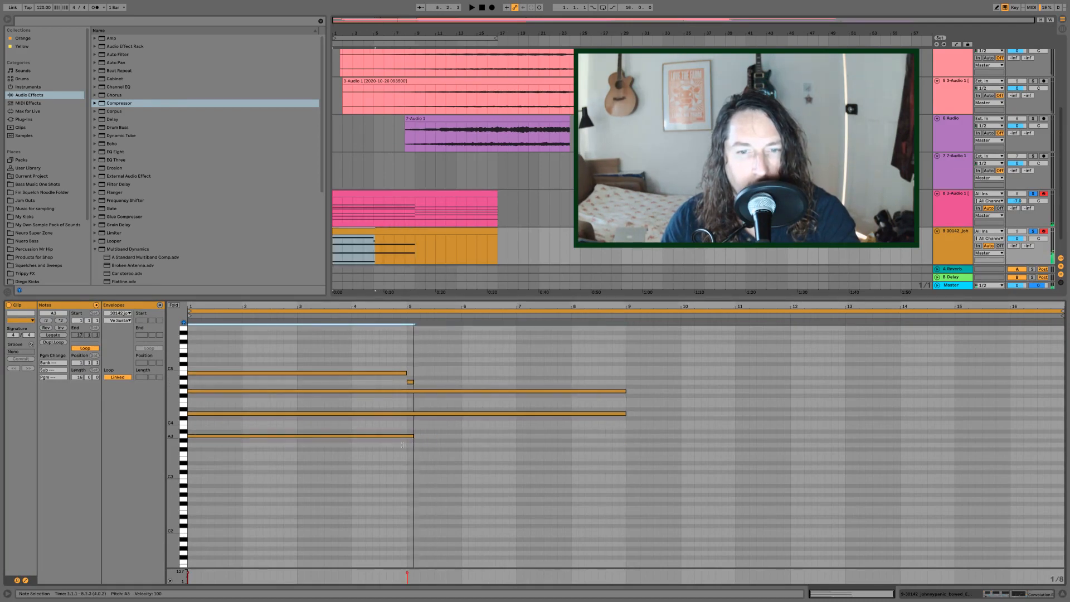
# Step: Add a B3 note from bar 5 to bar 9 and extend the short A4 note to bar 9
pyautogui.doubleClick(410, 428)
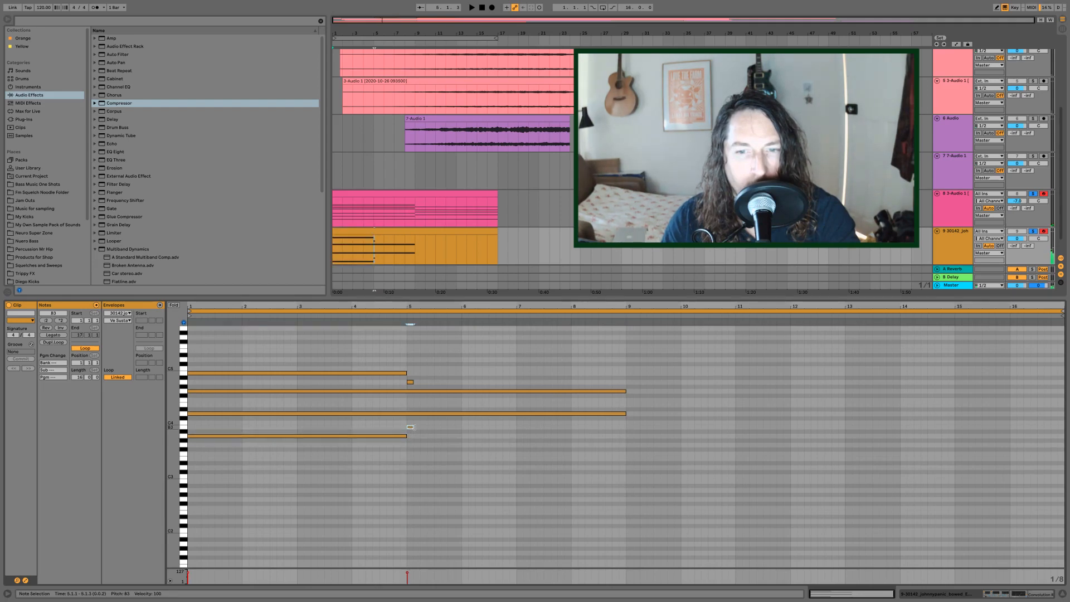
pyautogui.moveTo(413, 428); pyautogui.dragTo(625, 432)
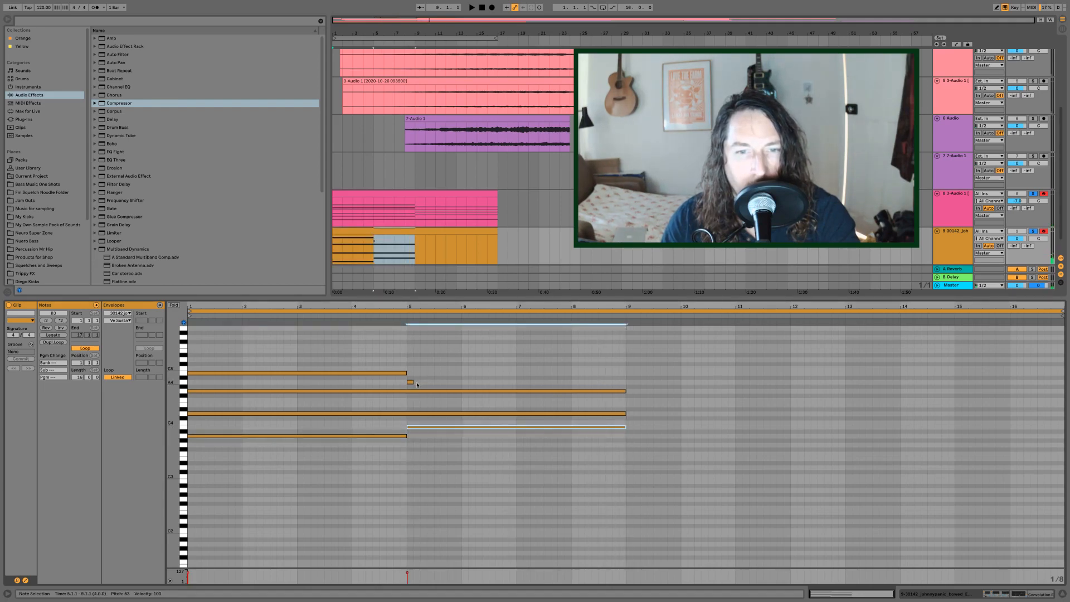
pyautogui.moveTo(417, 385); pyautogui.dragTo(587, 529)
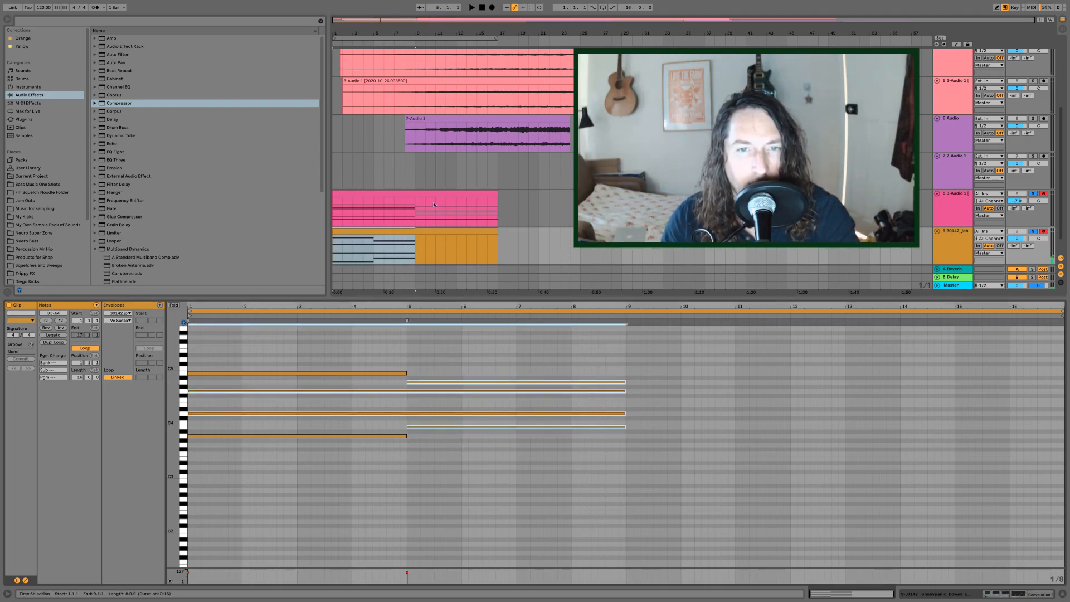
# Step: Play from bar 9 and add a D4 note held from bar 9 to bar 17 in the upper chord clip
pyautogui.click(416, 219)
pyautogui.press('space')
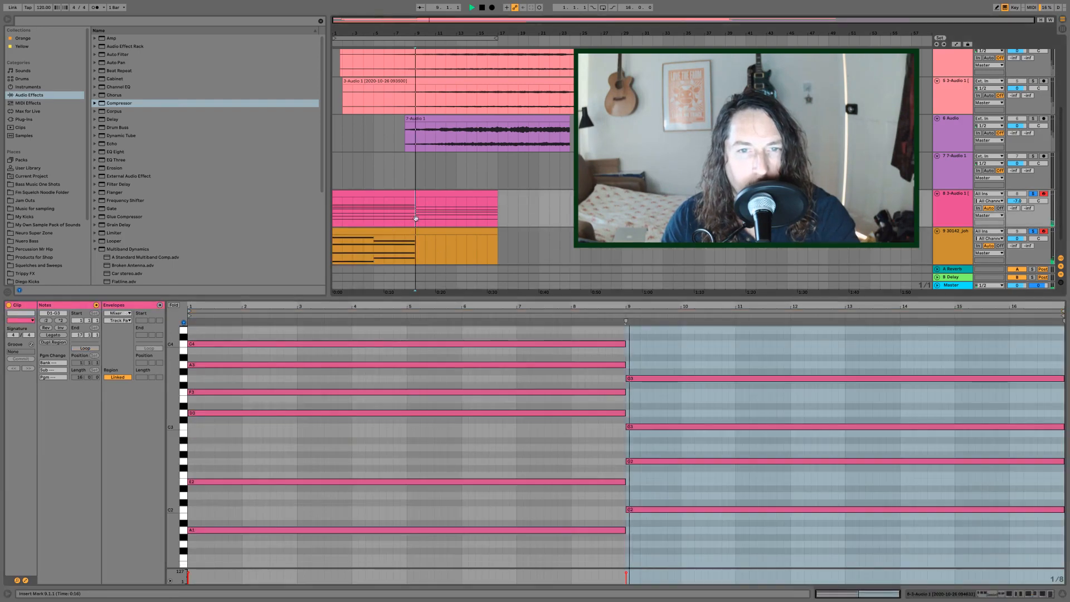
pyautogui.click(456, 234)
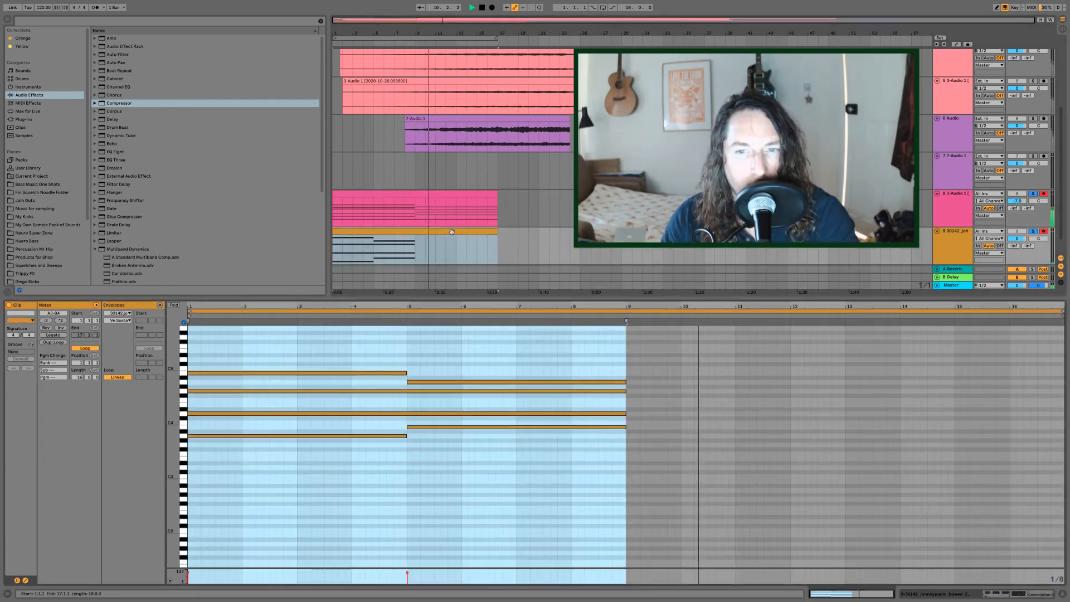
pyautogui.doubleClick(629, 400)
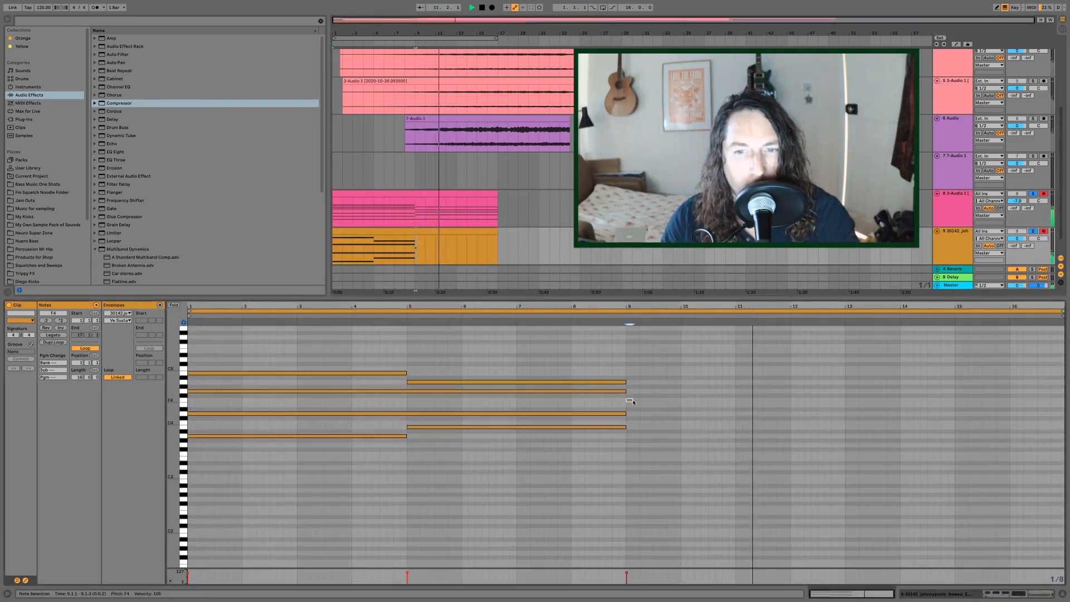
pyautogui.moveTo(629, 400); pyautogui.dragTo(1064, 424)
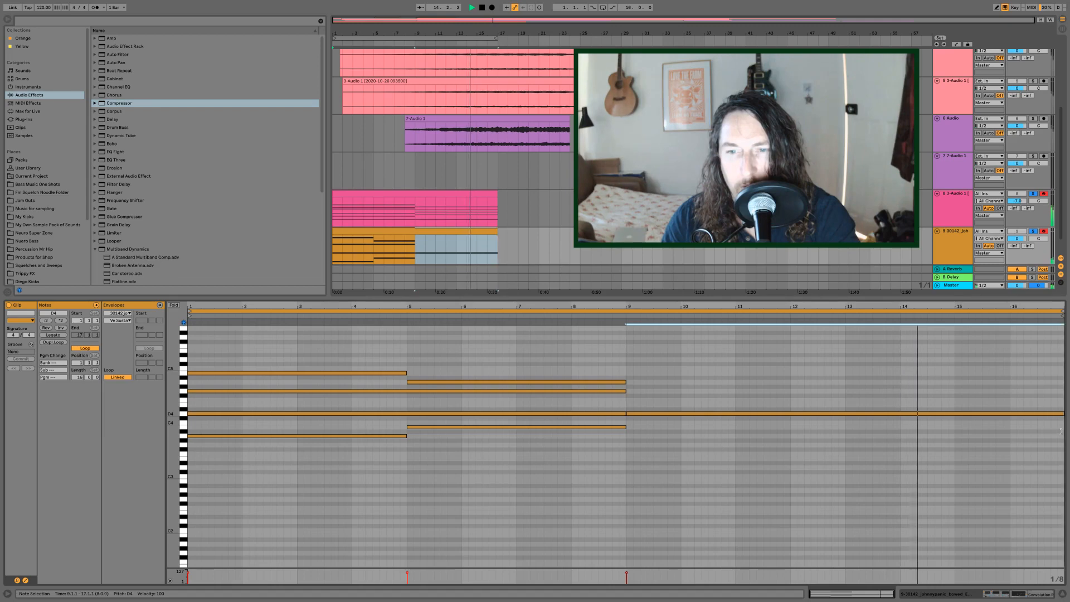
# Step: Add an F4 note from bar 9 to 17.3.1 and an A#4 note from bar 9 to bar 17
pyautogui.doubleClick(627, 400)
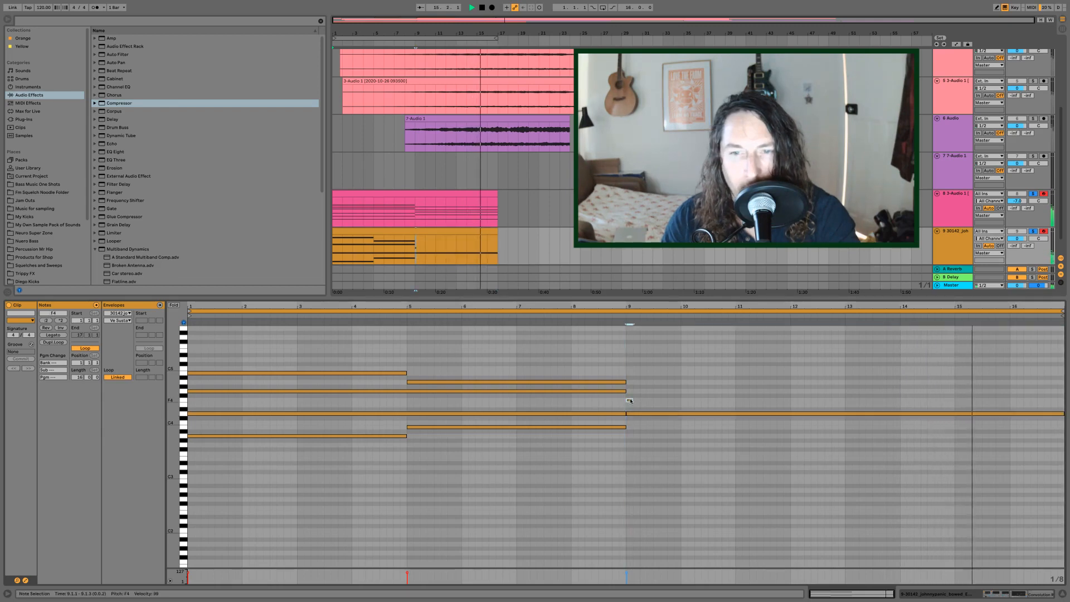
pyautogui.moveTo(631, 400); pyautogui.dragTo(1064, 400)
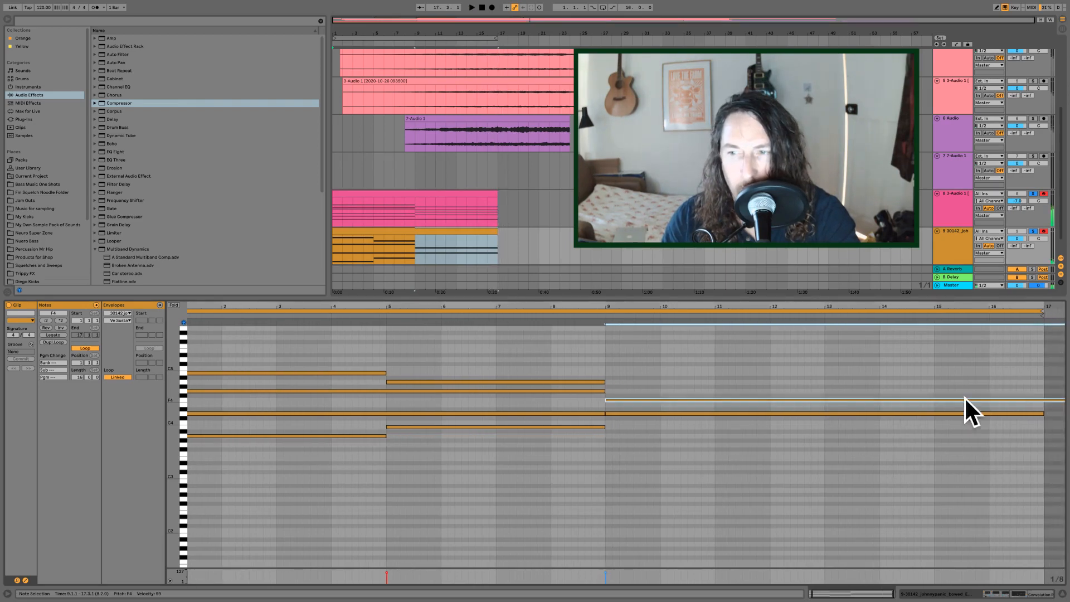
pyautogui.click(612, 386)
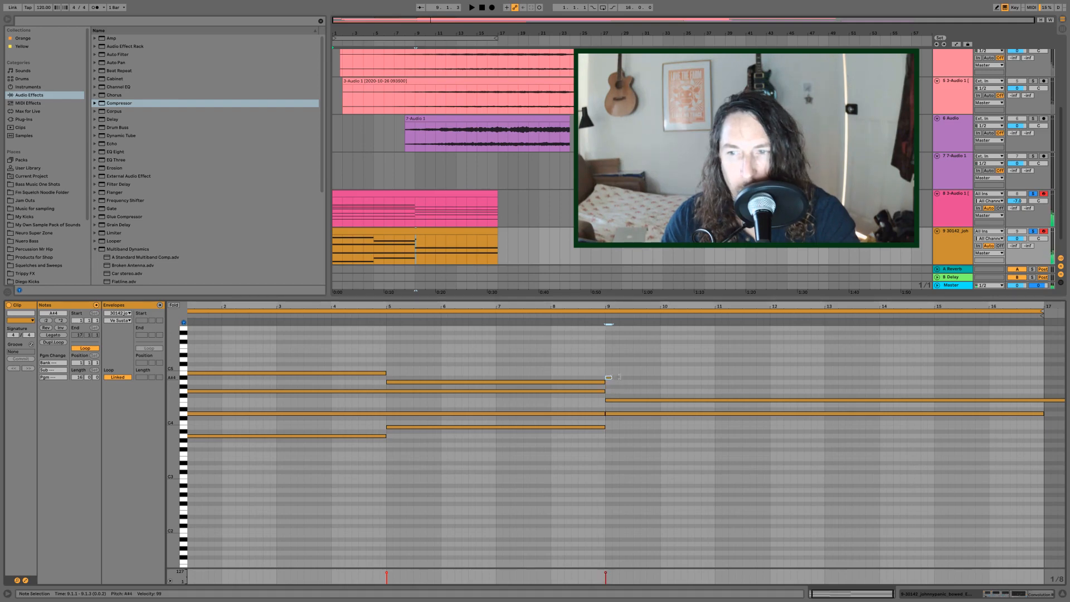
pyautogui.moveTo(619, 377); pyautogui.dragTo(1017, 380)
# Step: Play from bar 9, add F3 and G3 notes there and stretch both to bar 17 with Legato
pyautogui.click(459, 247)
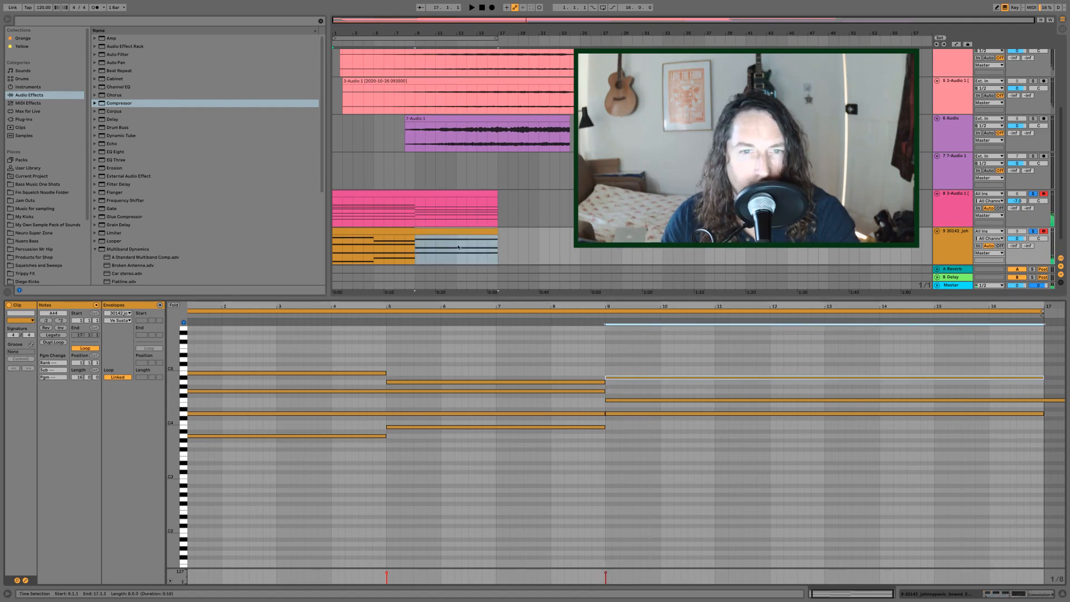
pyautogui.press('space')
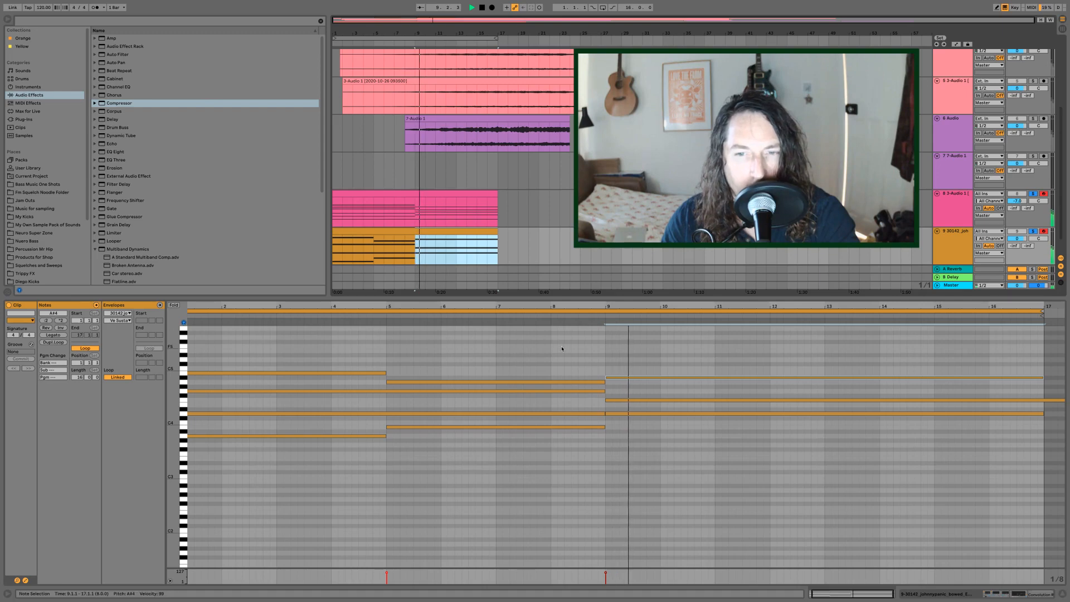
pyautogui.doubleClick(608, 440)
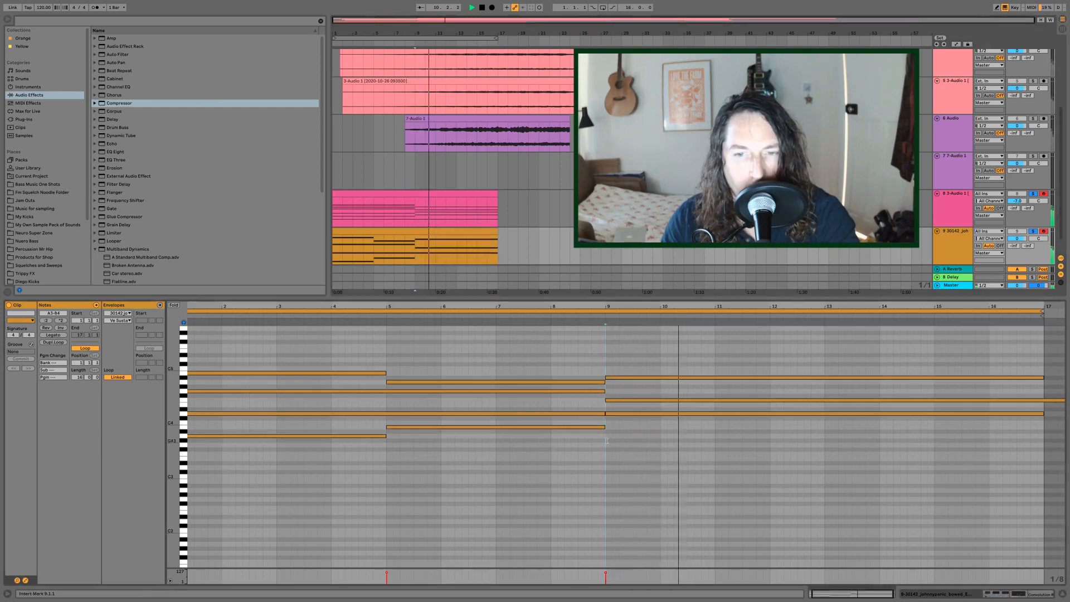
pyautogui.moveTo(608, 442); pyautogui.dragTo(608, 458)
pyautogui.keyDown('shift'); pyautogui.click(608, 445); pyautogui.keyUp('shift')
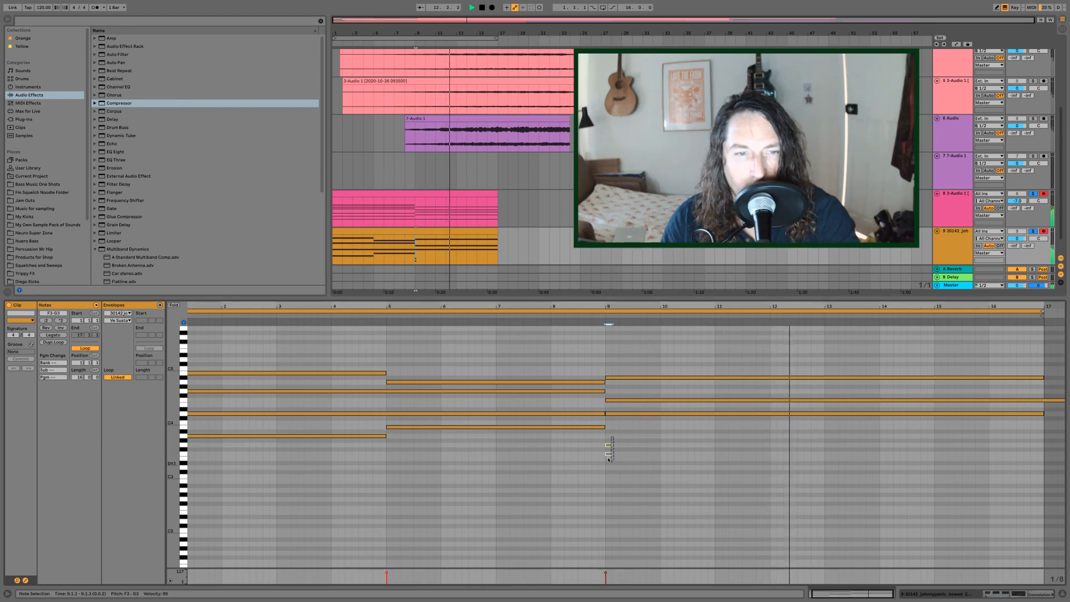
pyautogui.click(53, 335)
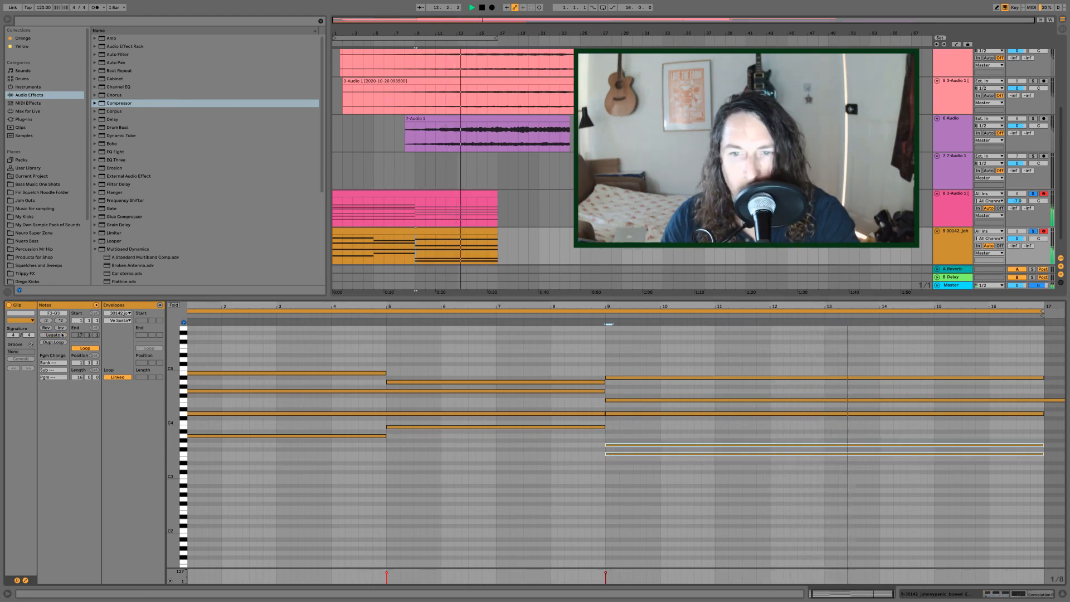
# Step: Try a short E5 note at bar 9 above the second chord
pyautogui.doubleClick(608, 351)
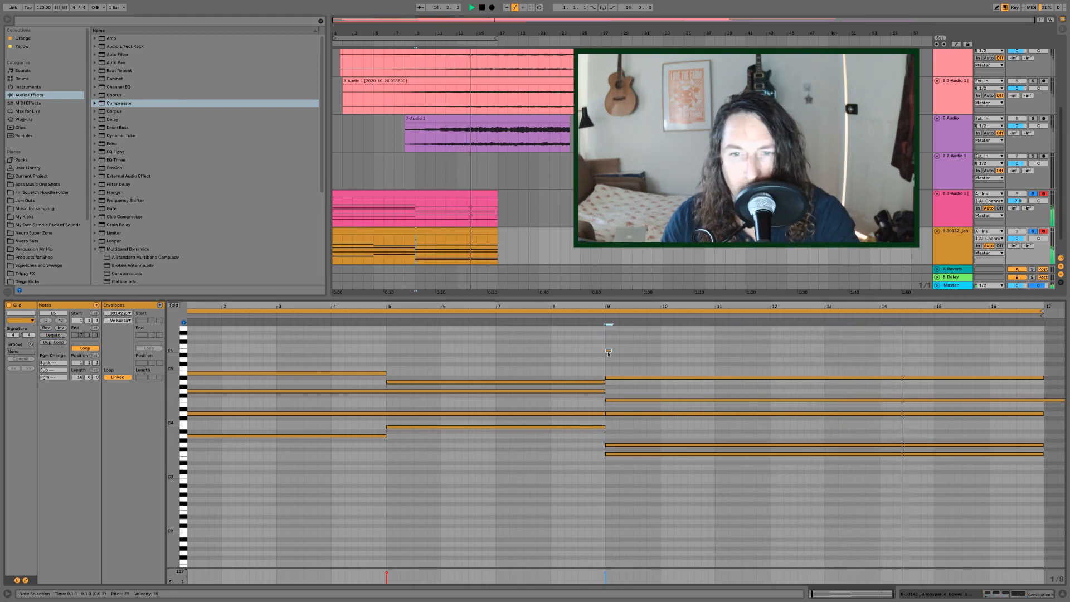
pyautogui.doubleClick(608, 352)
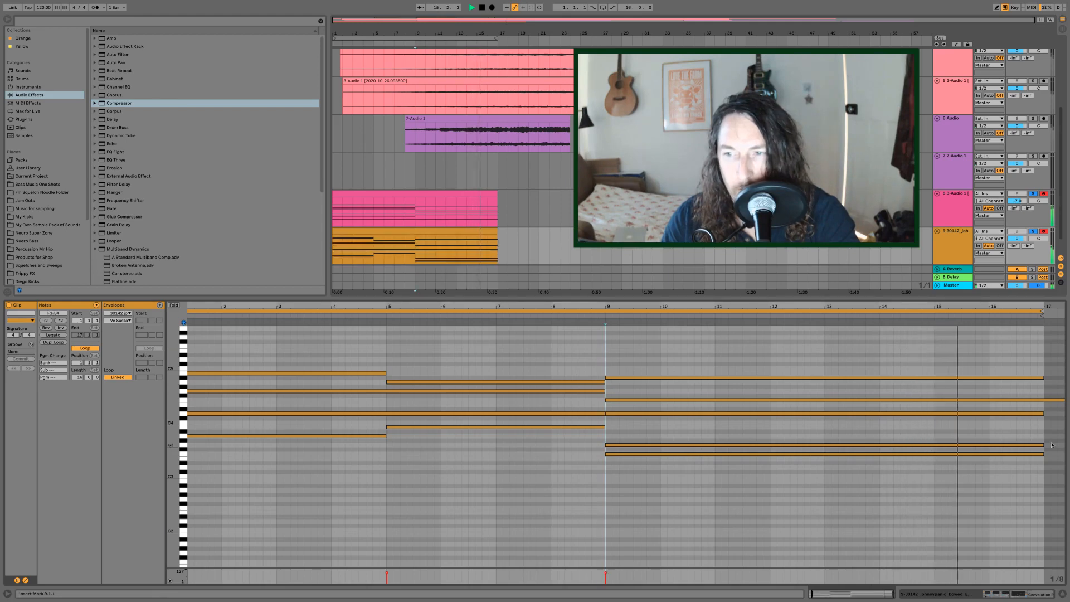
# Step: End the F4 note at bar 17 and make the top voice descend: A#4 to bar 13, A4 to bar 15, G4 to bar 17
pyautogui.scroll(-1, 1003, 362)
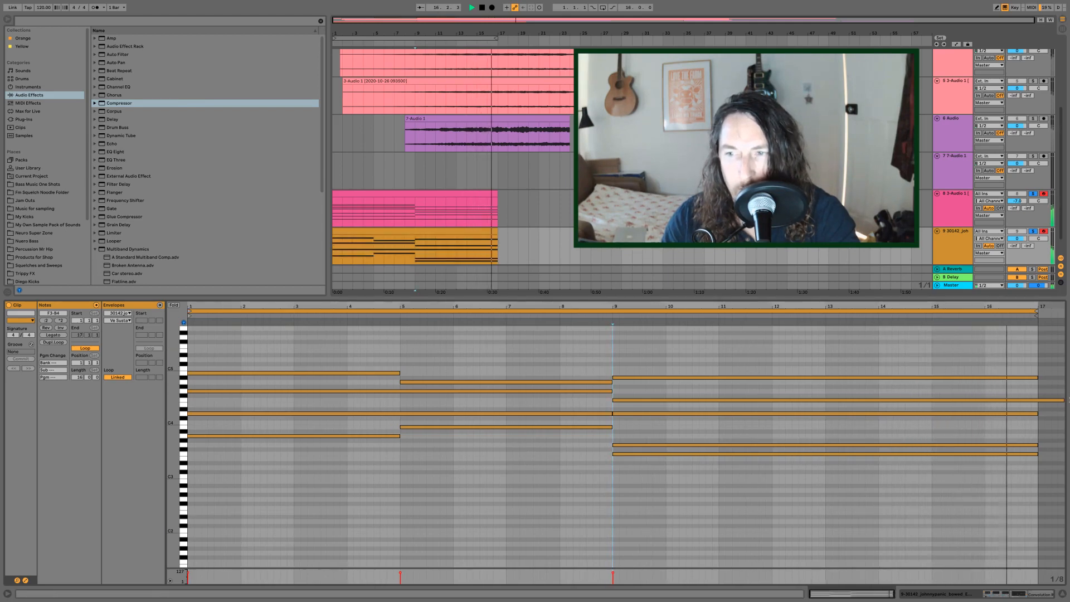
pyautogui.moveTo(1063, 401); pyautogui.dragTo(1024, 391)
pyautogui.click(1036, 379)
pyautogui.click(830, 384)
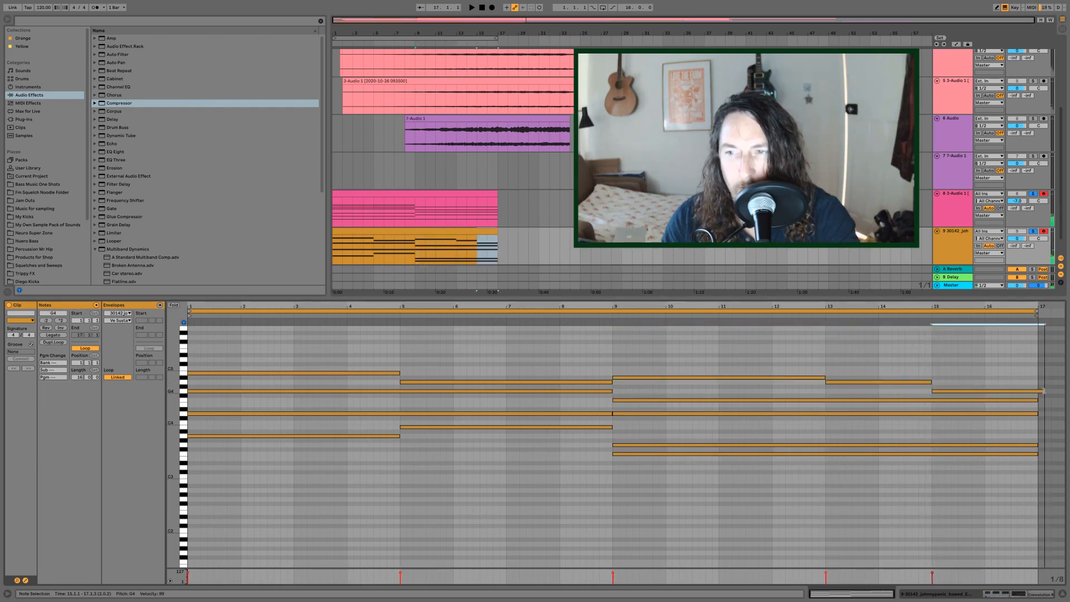
# Step: Shorten the second chord's D4 note to end at bar 16 and add an A#3 note from bar 16 to bar 17
pyautogui.click(1032, 413)
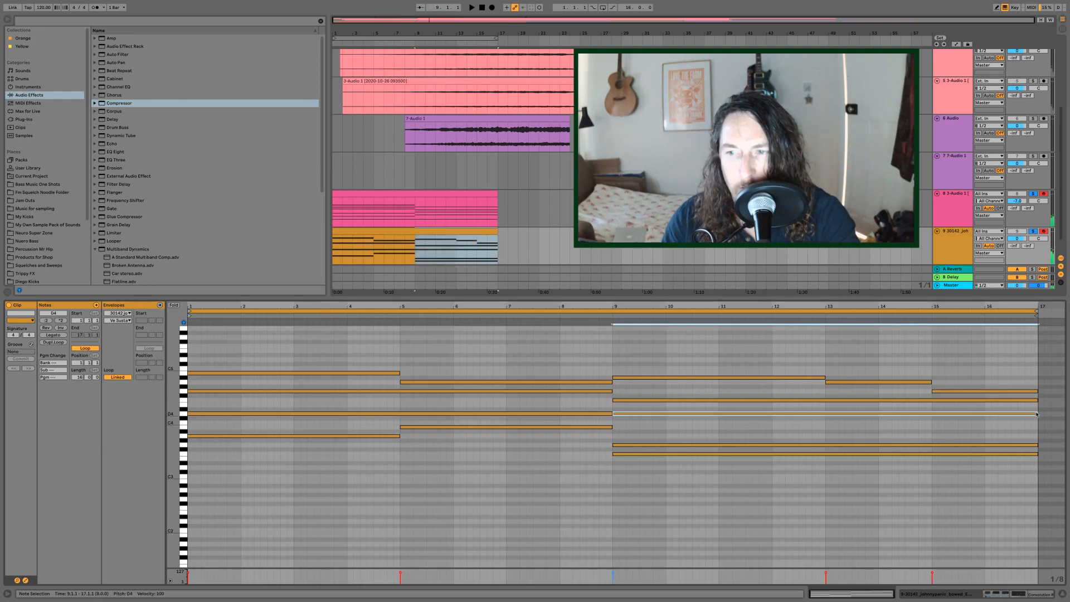
pyautogui.moveTo(1035, 413); pyautogui.dragTo(976, 417)
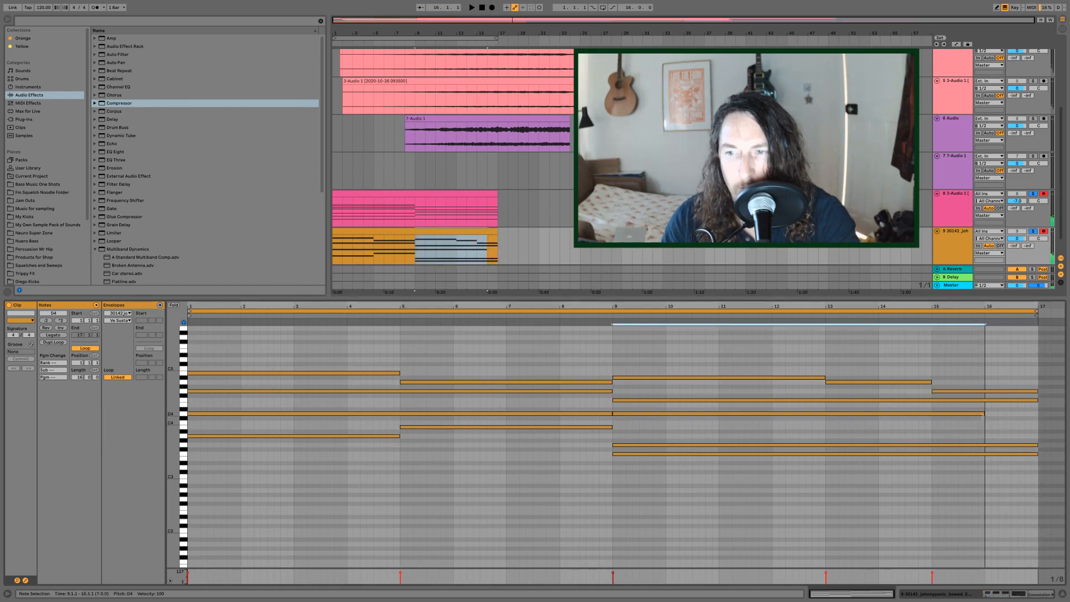
pyautogui.click(989, 427)
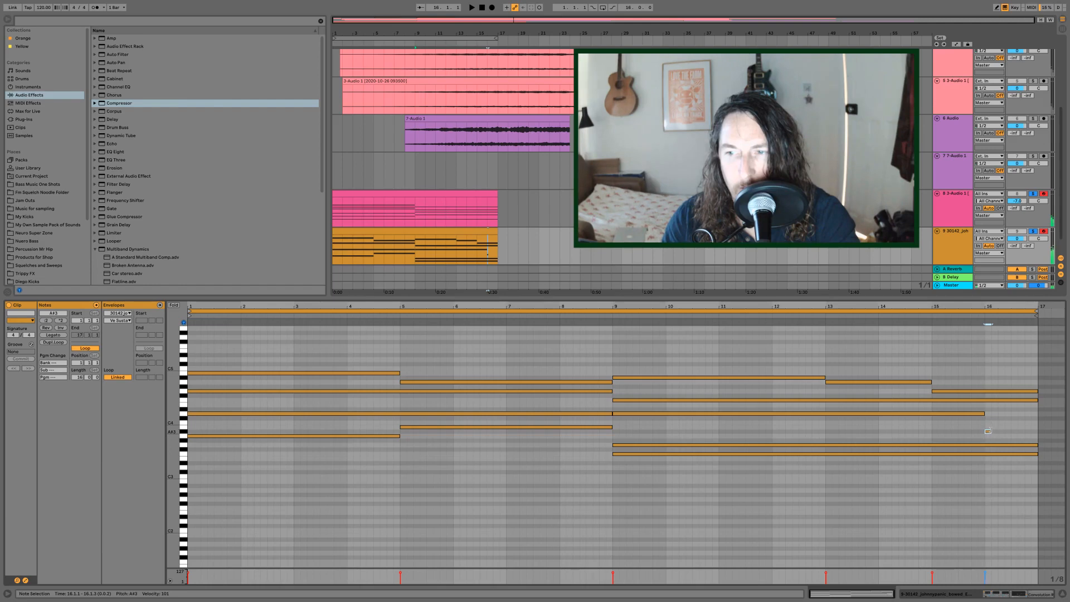
pyautogui.moveTo(989, 430); pyautogui.dragTo(1032, 435)
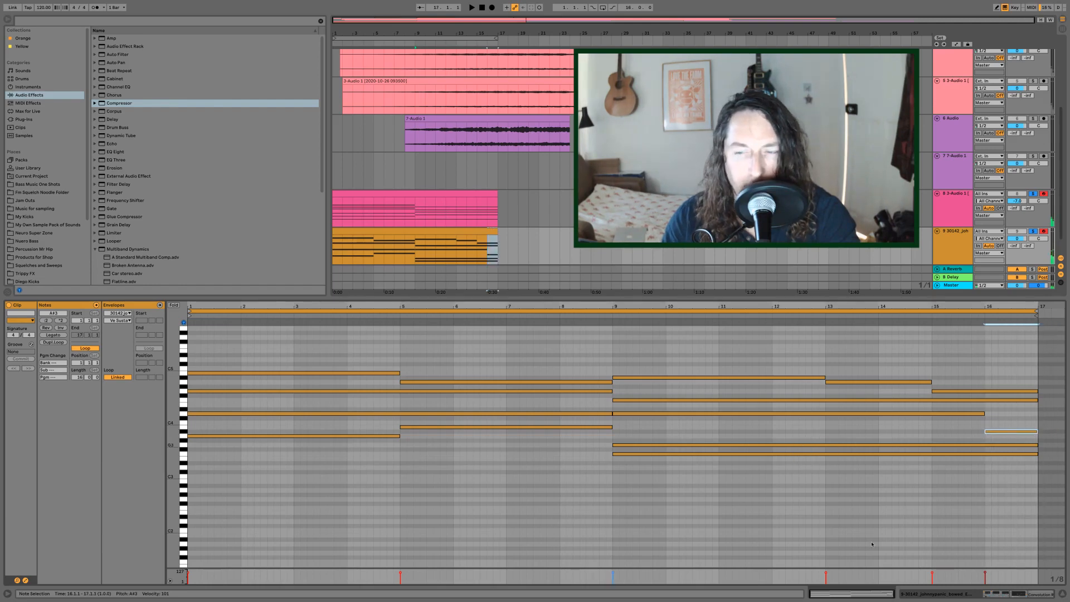
# Step: Shape the upper chord track's Sampler volume envelope with 525 ms attack, 2.73 s decay and 0 dB sustain
pyautogui.click(1063, 594)
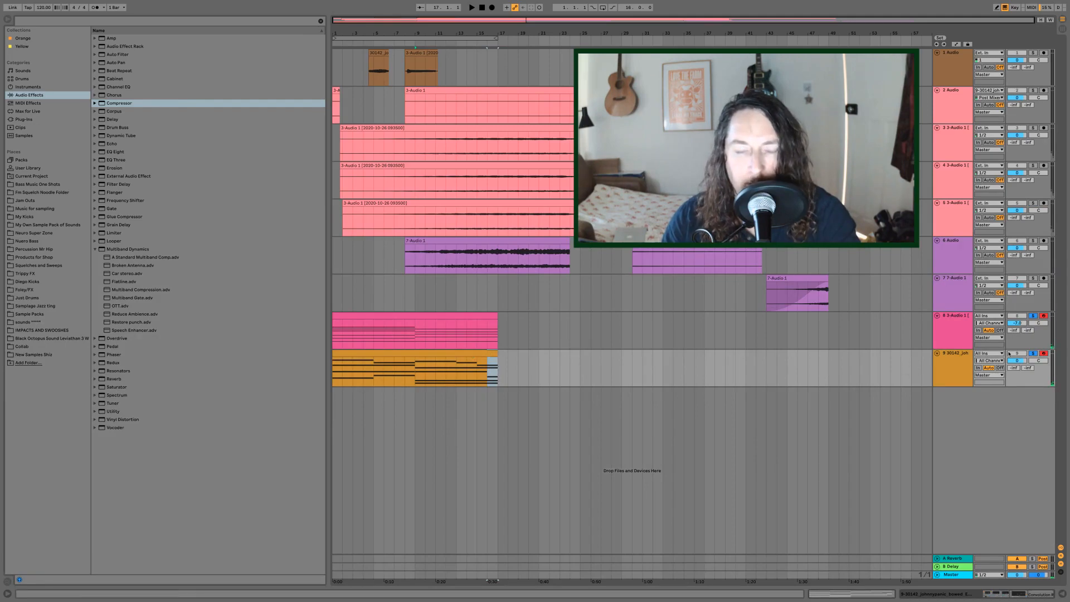
pyautogui.doubleClick(947, 365)
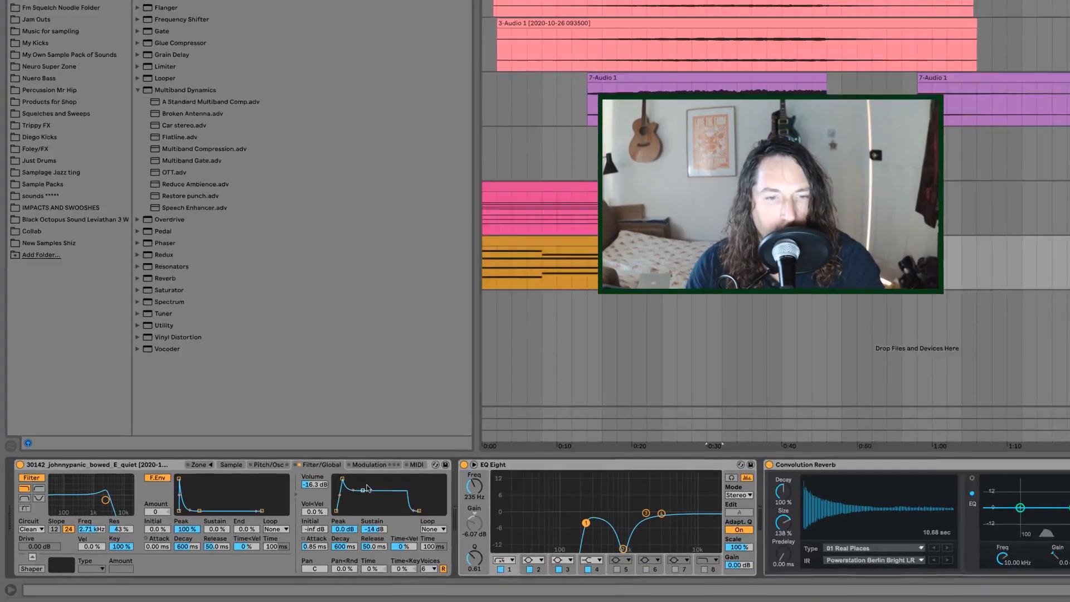
pyautogui.moveTo(367, 489); pyautogui.dragTo(366, 481)
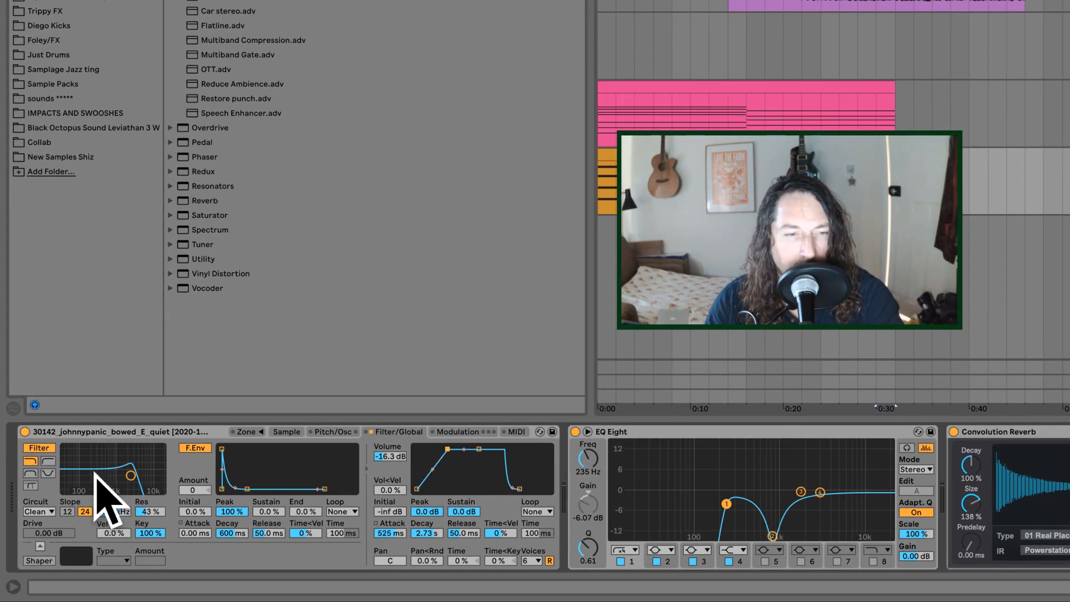
pyautogui.moveTo(131, 475); pyautogui.dragTo(132, 475)
# Step: Lower the upper chord Sampler's sample volume to -11 dB and play the chords back
pyautogui.click(286, 432)
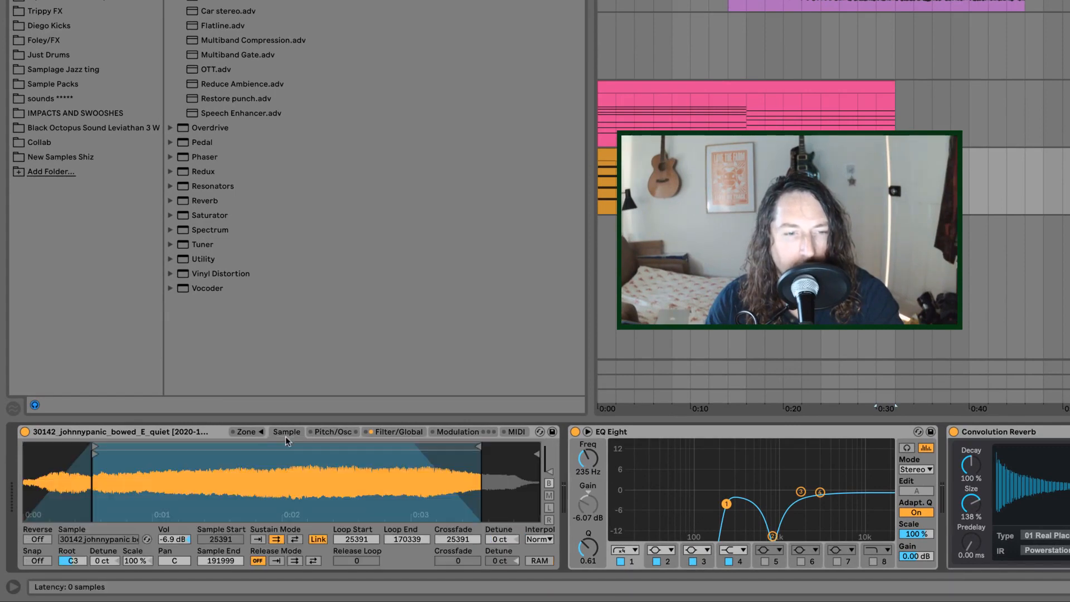
pyautogui.moveTo(174, 539); pyautogui.dragTo(174, 553)
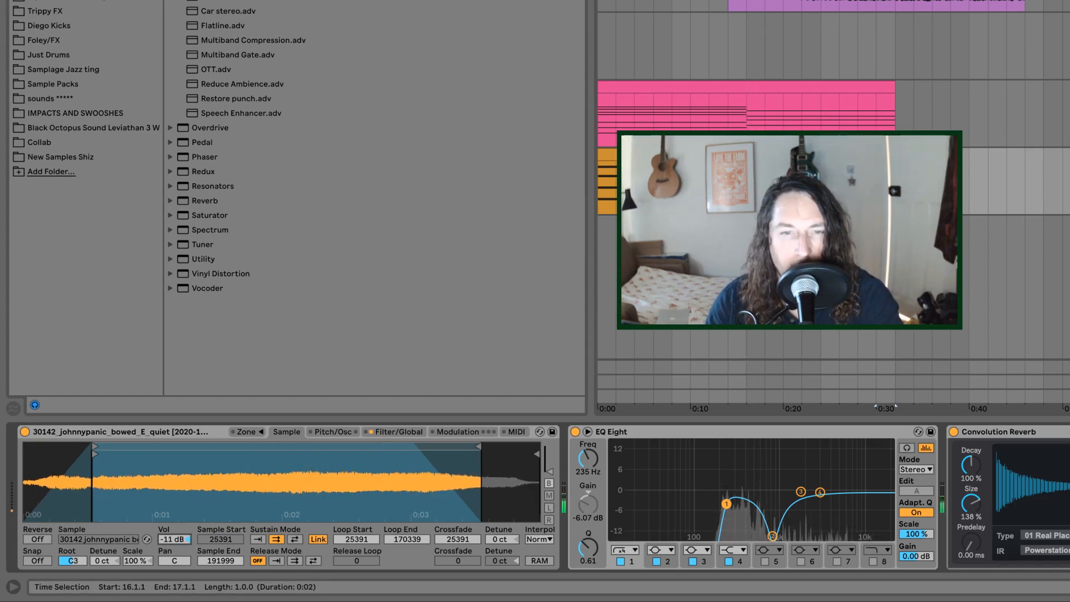
pyautogui.press('space')
pyautogui.click(836, 154)
pyautogui.press('space')
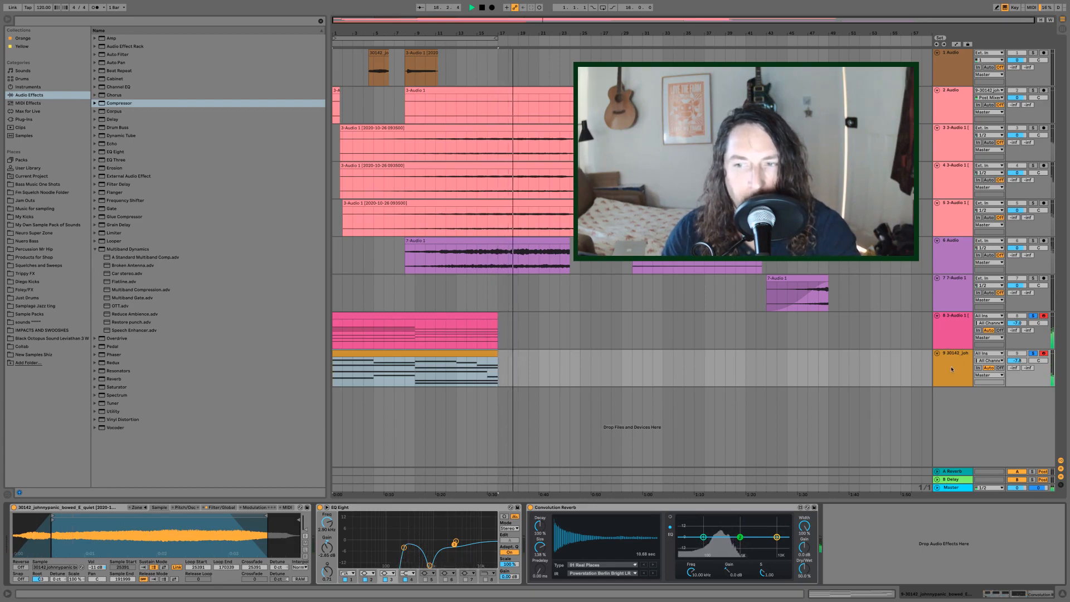
# Step: Group the pink pad track and the orange upper chord track together
pyautogui.click(956, 335)
pyautogui.rightClick(955, 334)
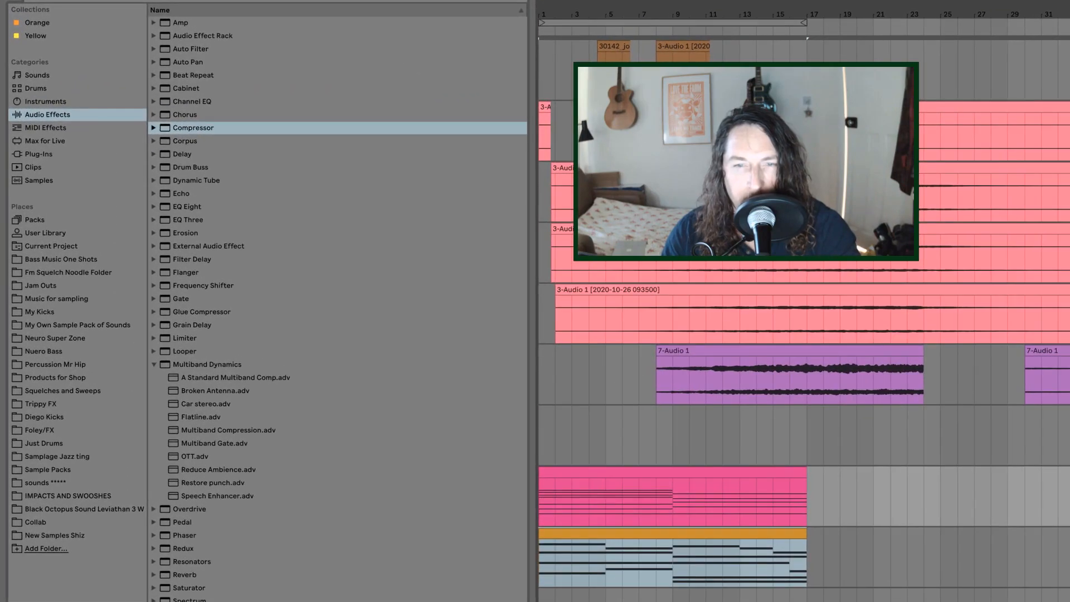
pyautogui.hotkey('ctrl', 'g')
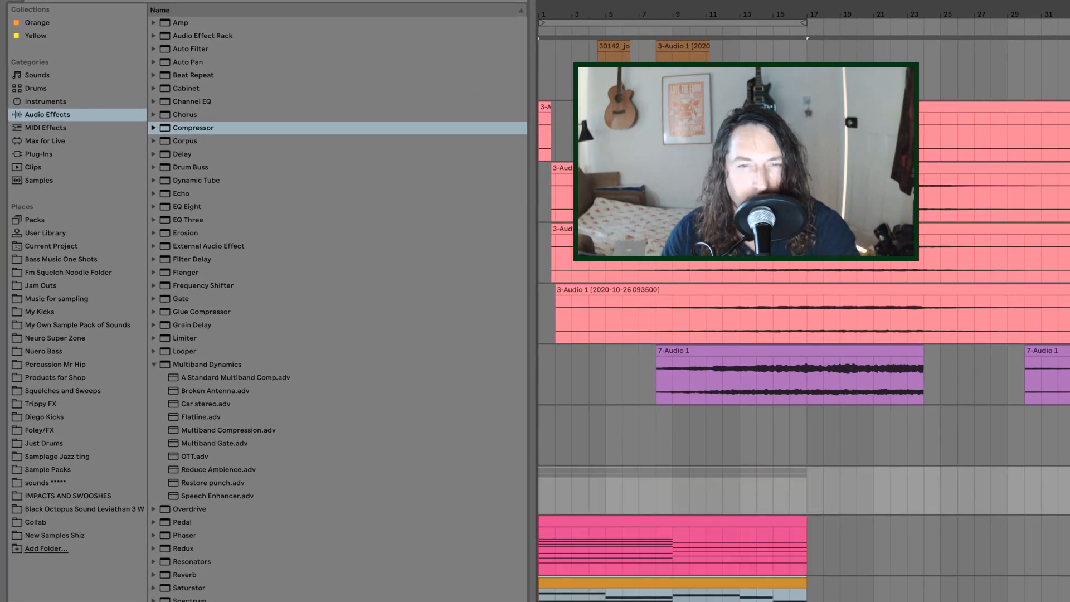
# Step: Add EQ Eight to the group, dipping band 2 in the low mids and boosting band 3 about 7.6 dB at 1.47 kHz
pyautogui.doubleClick(187, 206)
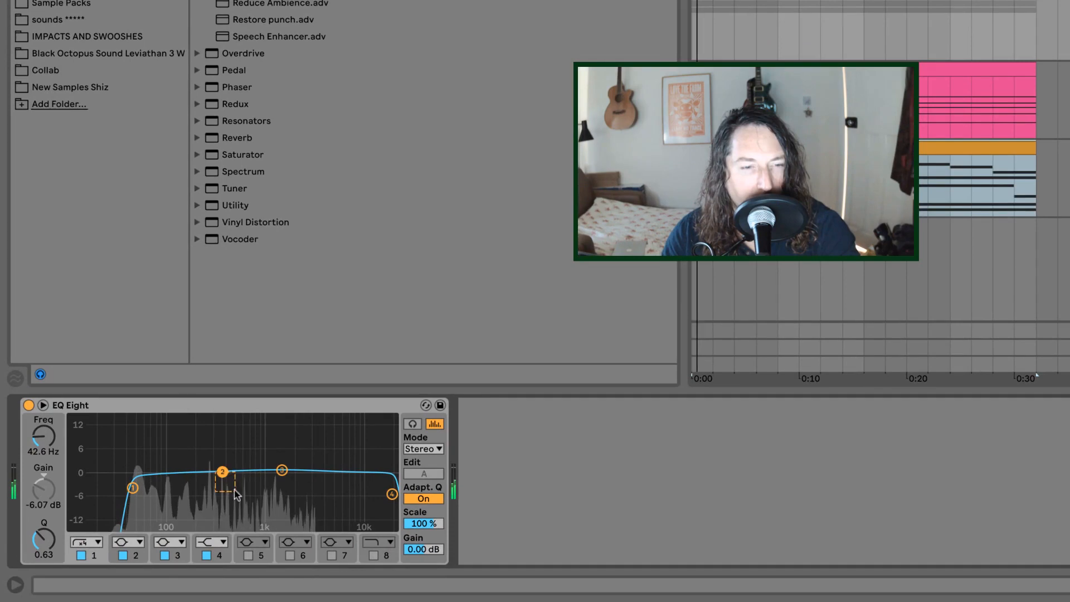
pyautogui.moveTo(106, 539); pyautogui.dragTo(110, 547)
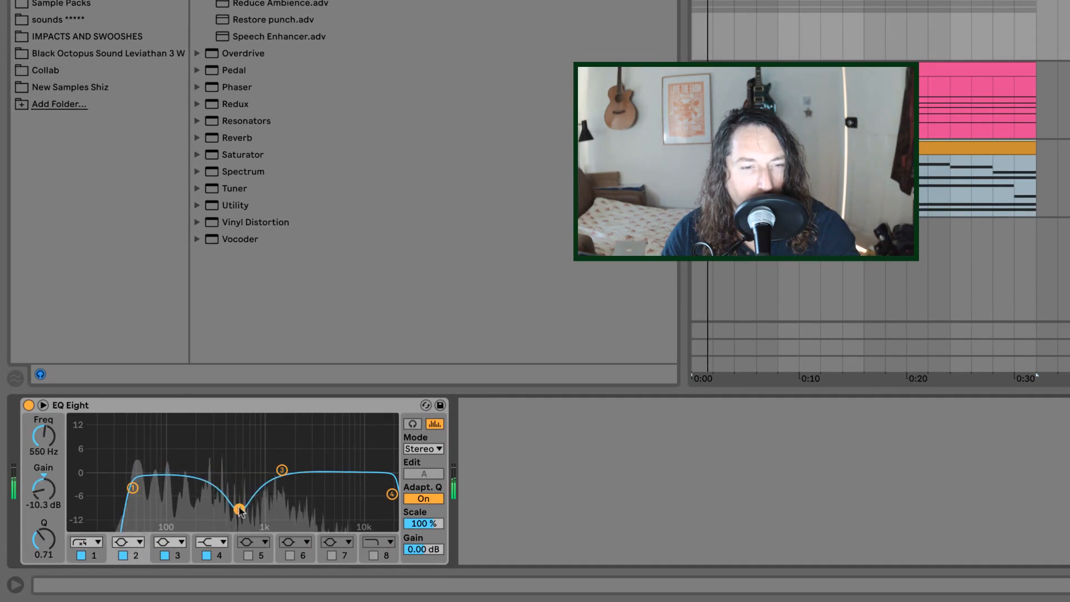
pyautogui.moveTo(283, 471); pyautogui.dragTo(299, 433)
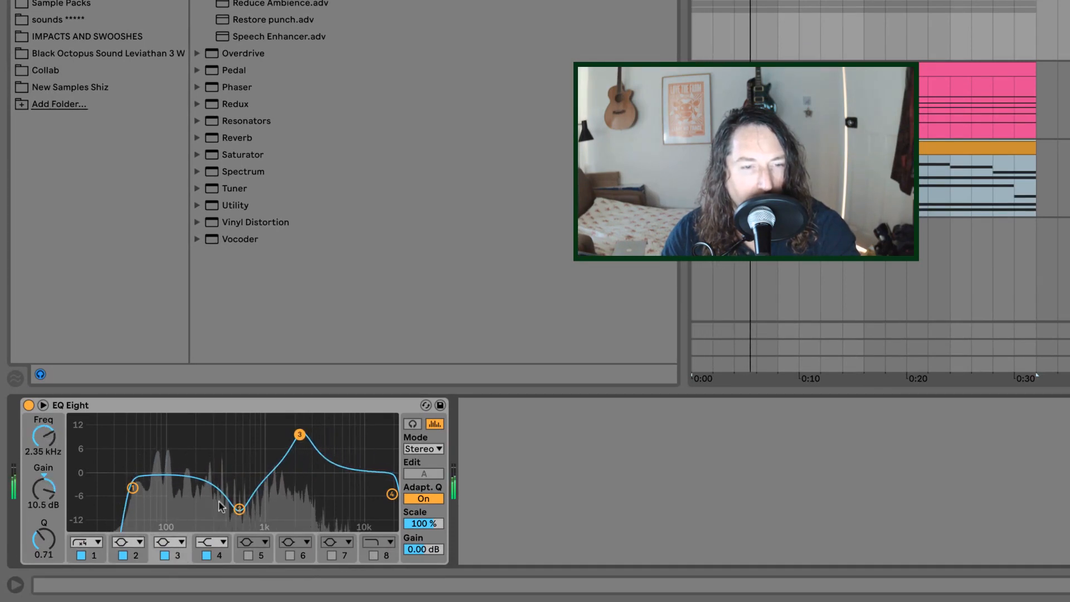
pyautogui.moveTo(239, 508); pyautogui.dragTo(233, 523)
pyautogui.moveTo(61, 552); pyautogui.dragTo(62, 574)
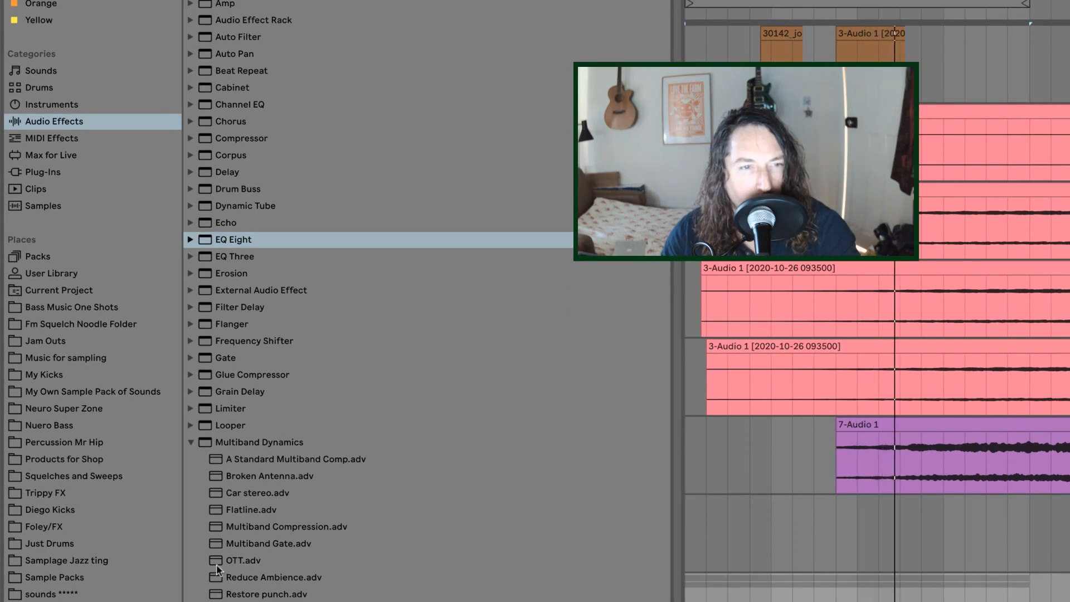
# Step: Add the OTT preset to the group with its amount at 36%, and replay the chord clips from bar 1
pyautogui.click(243, 560)
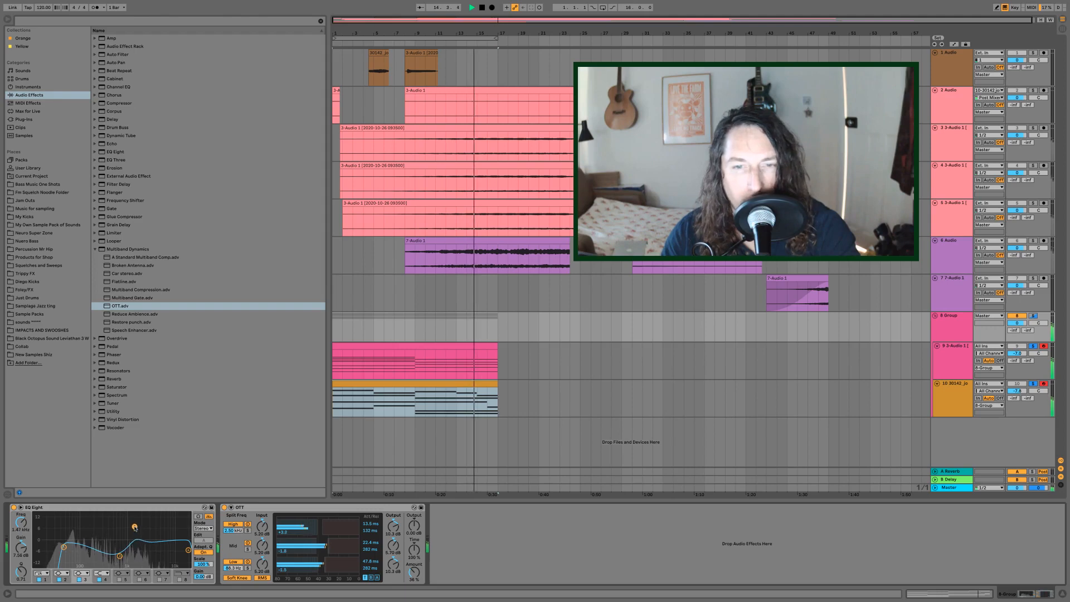
pyautogui.click(388, 381)
pyautogui.click(389, 381)
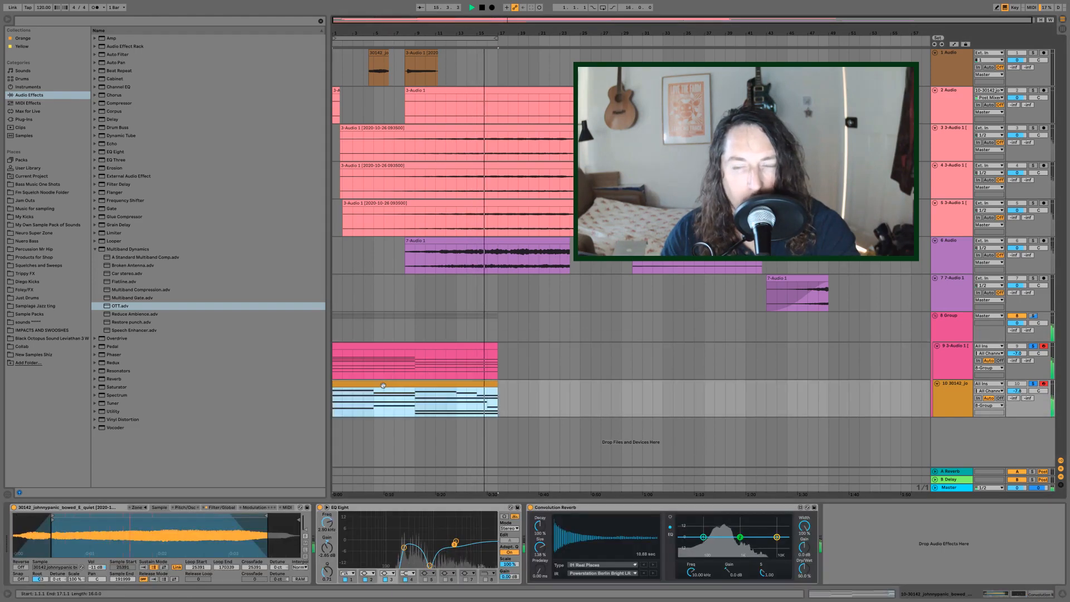
pyautogui.press('space')
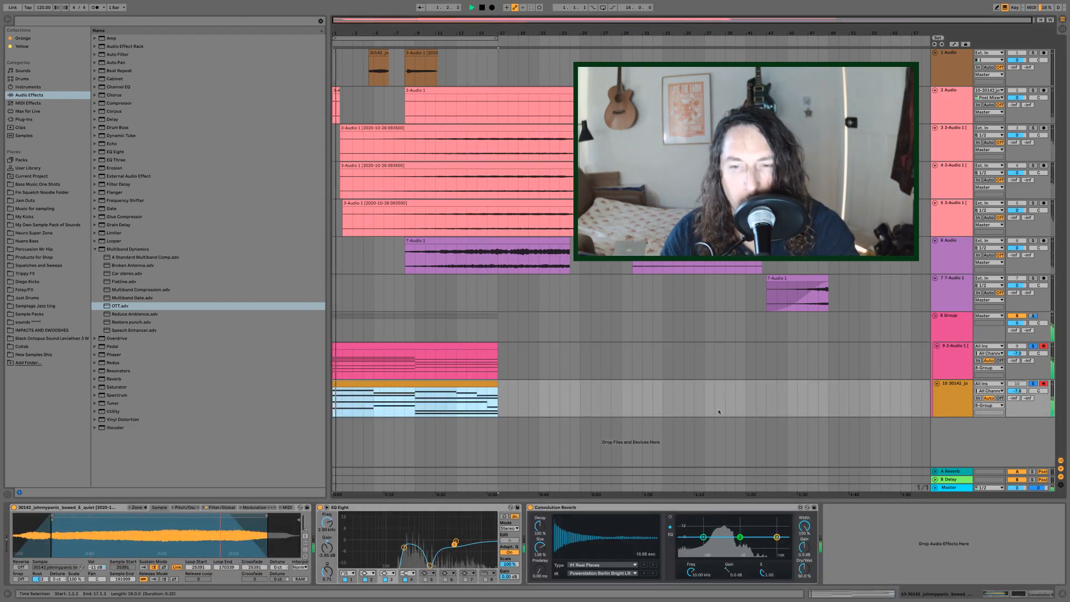
# Step: Cut the upper mids at about 1.24 kHz in the EQ Eight between Phaser and Auto Filter on the pink pad track
pyautogui.press('Up')
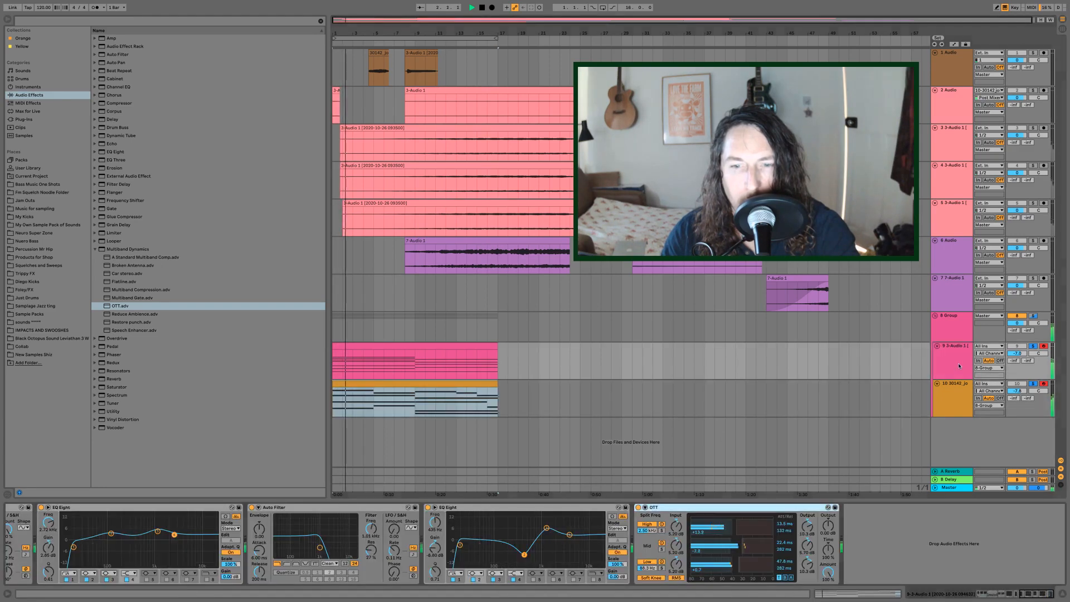
pyautogui.click(955, 397)
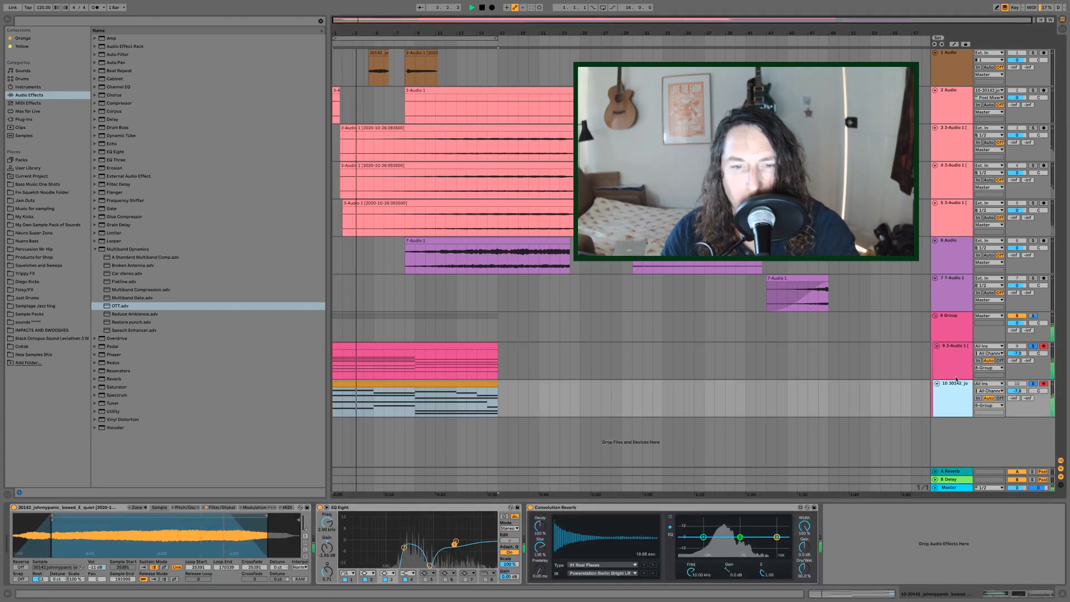
pyautogui.click(956, 372)
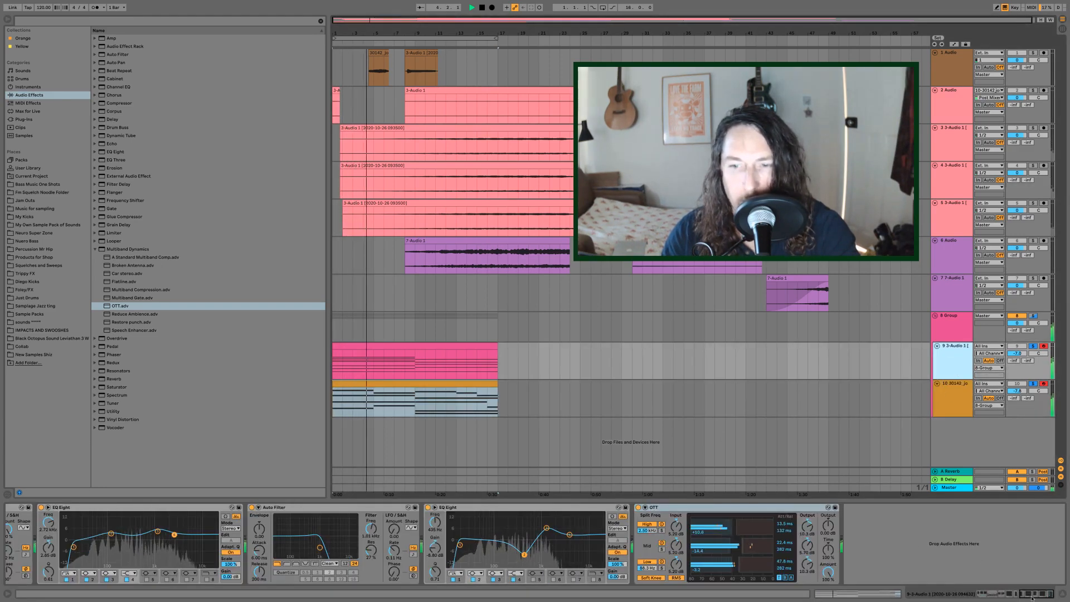
pyautogui.click(1010, 590)
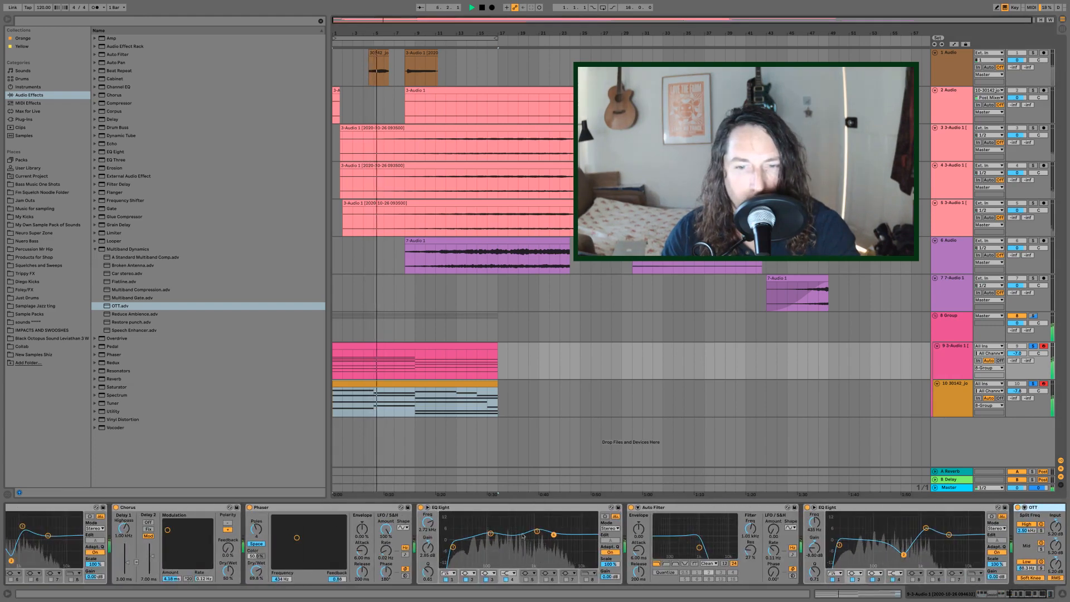
pyautogui.moveTo(554, 535); pyautogui.dragTo(538, 554)
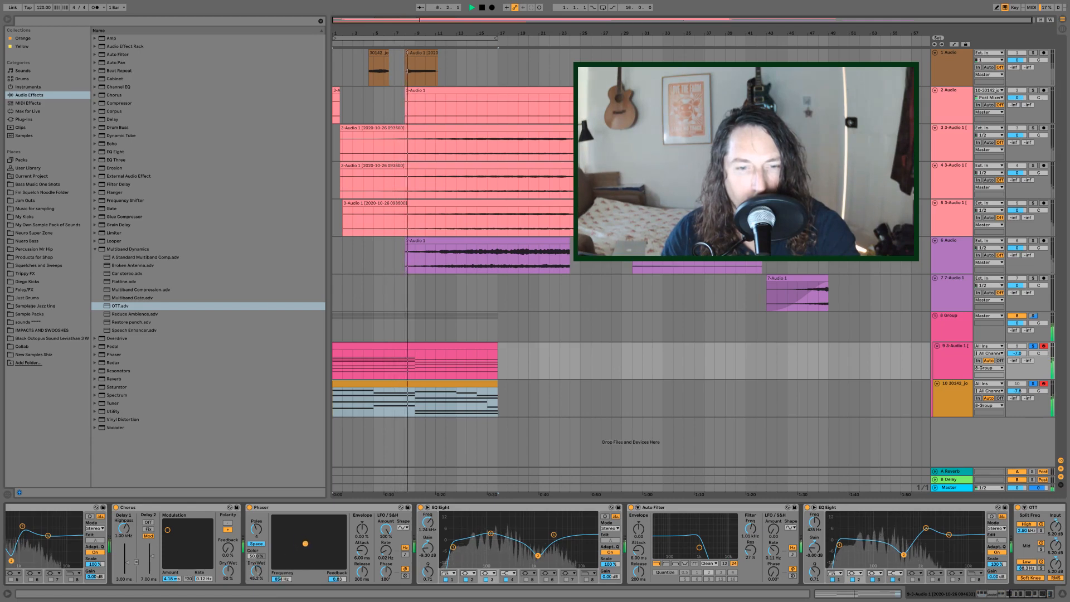
# Step: Raise the pink pad's Phaser frequency and give its Auto Filter a resonant peak at the cutoff
pyautogui.moveTo(297, 538); pyautogui.dragTo(325, 555)
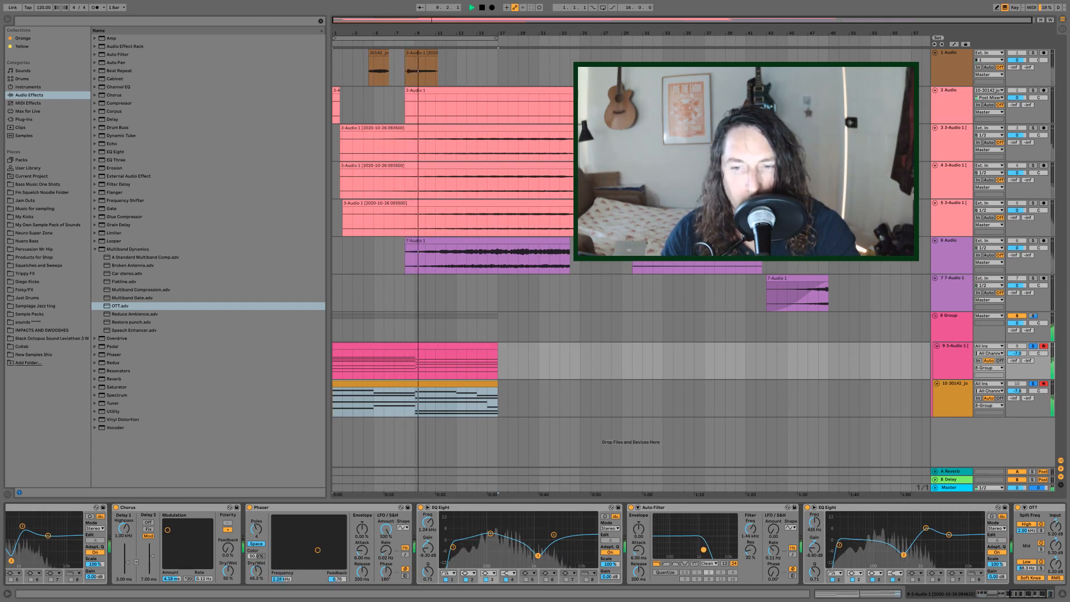
pyautogui.moveTo(698, 548); pyautogui.dragTo(721, 549)
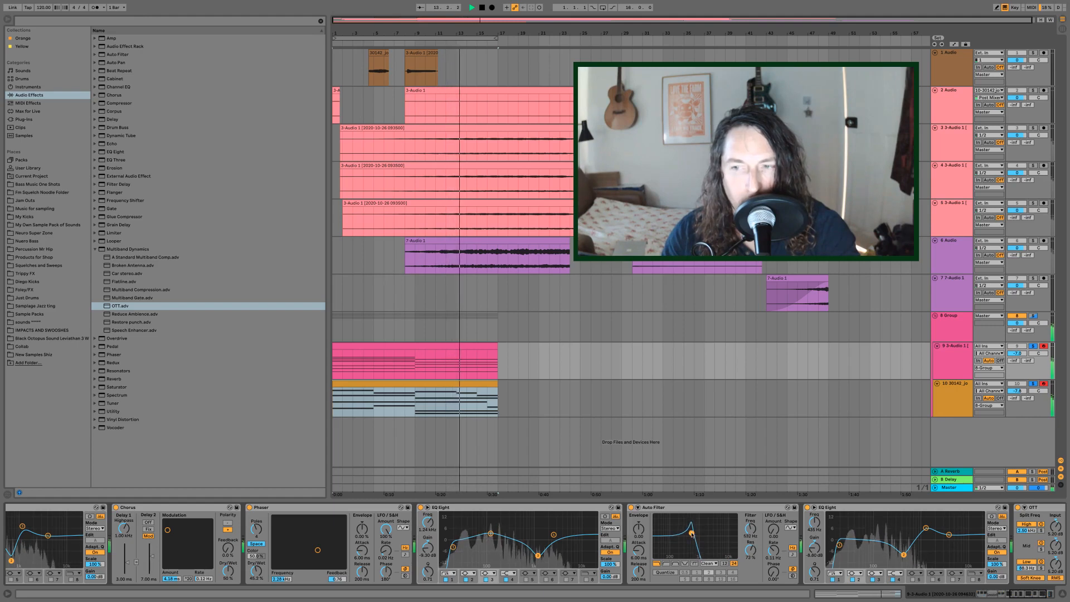
# Step: Add the Max for Live Convolution Reverb after OTT on the group track
pyautogui.click(960, 328)
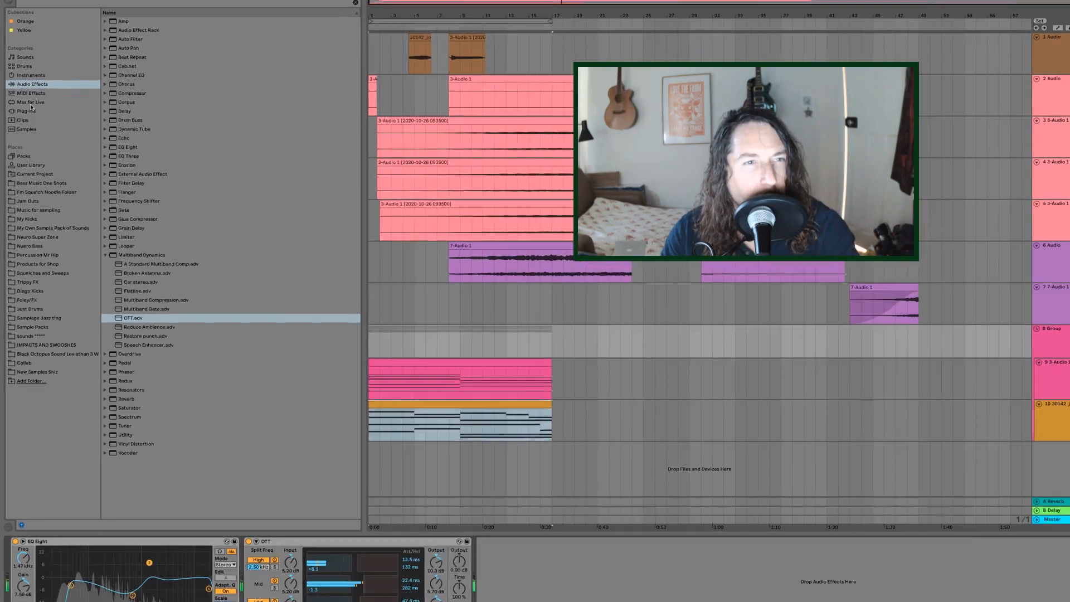
pyautogui.click(28, 111)
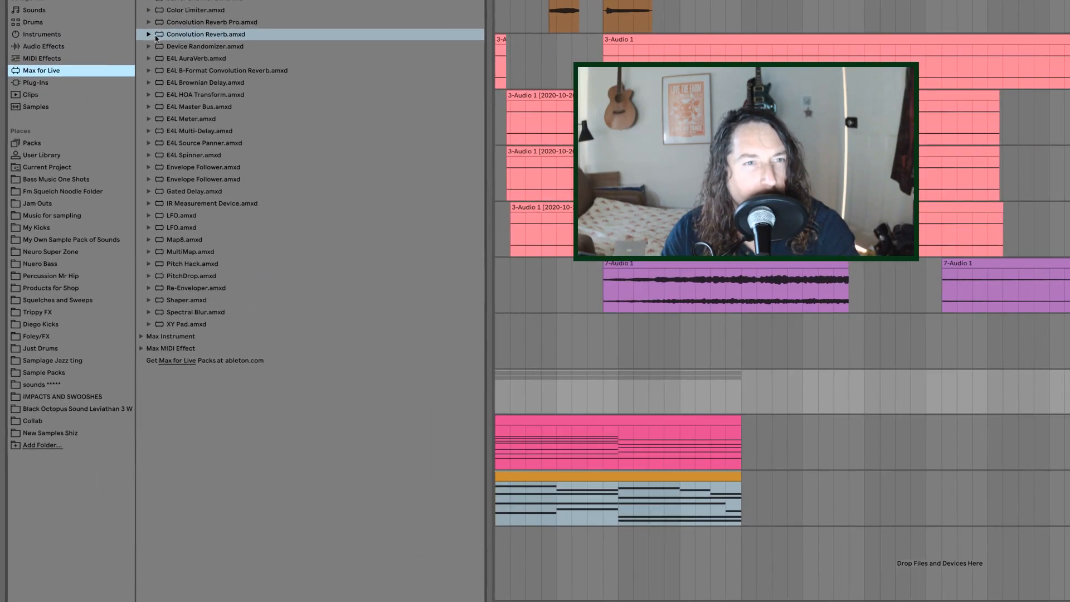
pyautogui.click(107, 86)
pyautogui.doubleClick(160, 32)
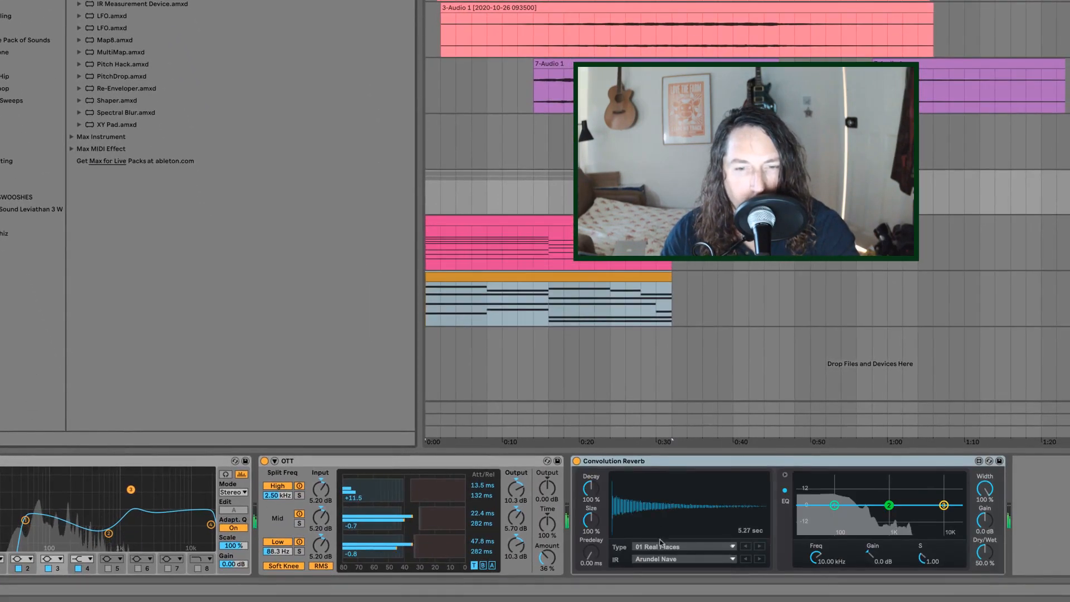
# Step: Set the group's Convolution Reverb to 10 Strange Places with the TVC33 Shimmer Mod Lite impulse and 100% dry/wet
pyautogui.click(664, 546)
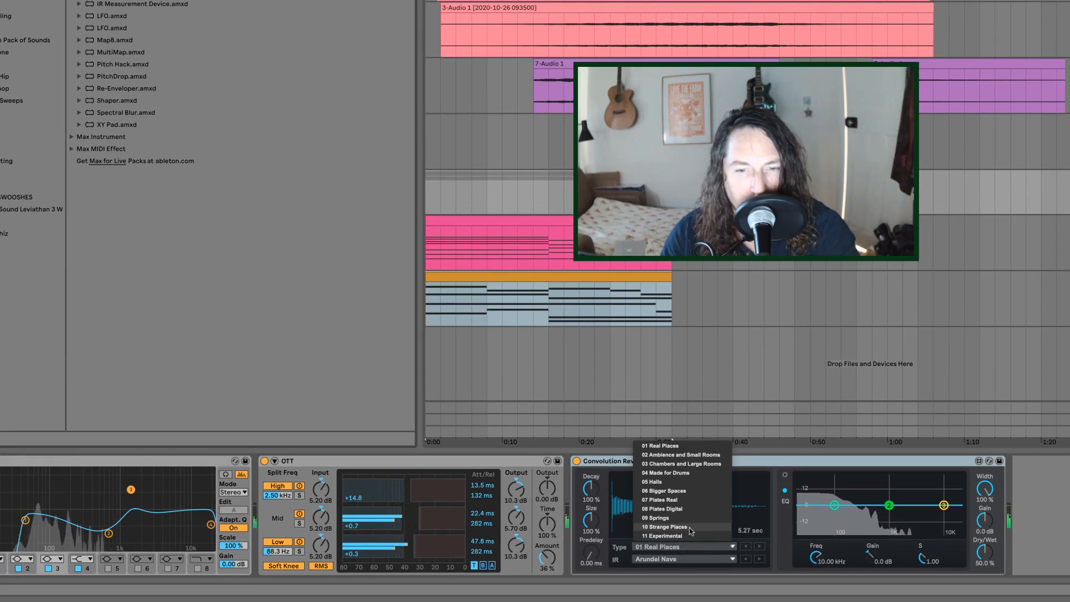
pyautogui.click(694, 536)
pyautogui.click(674, 559)
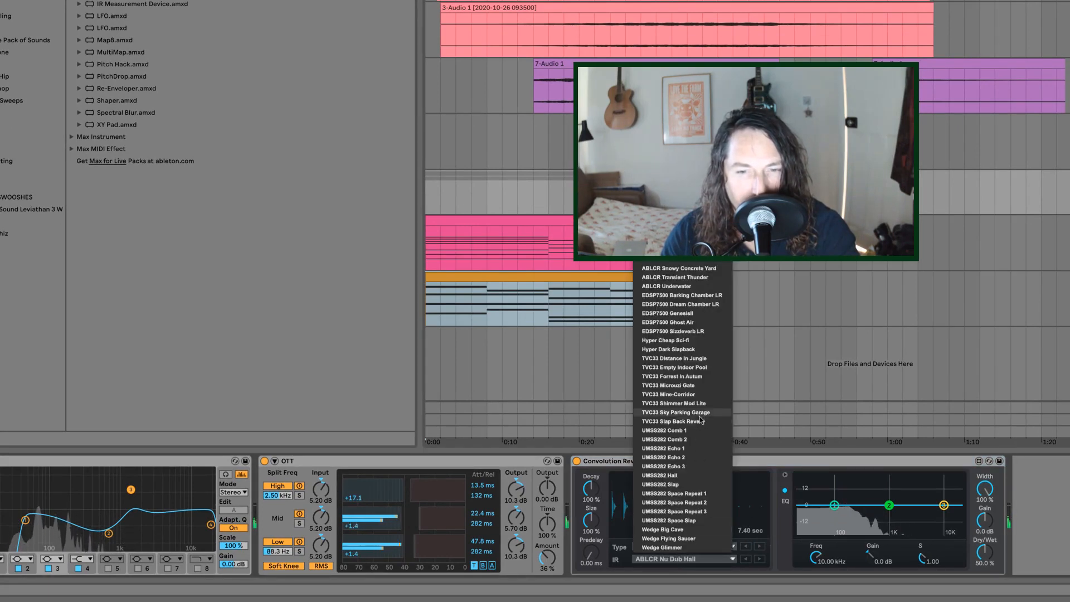
pyautogui.click(675, 403)
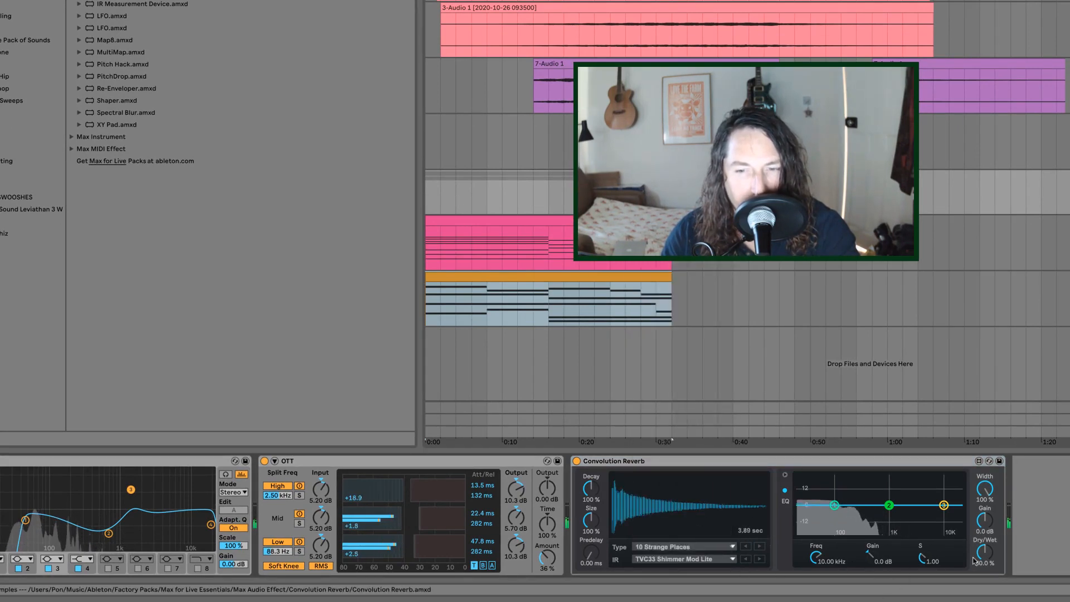
pyautogui.moveTo(985, 553); pyautogui.dragTo(984, 535)
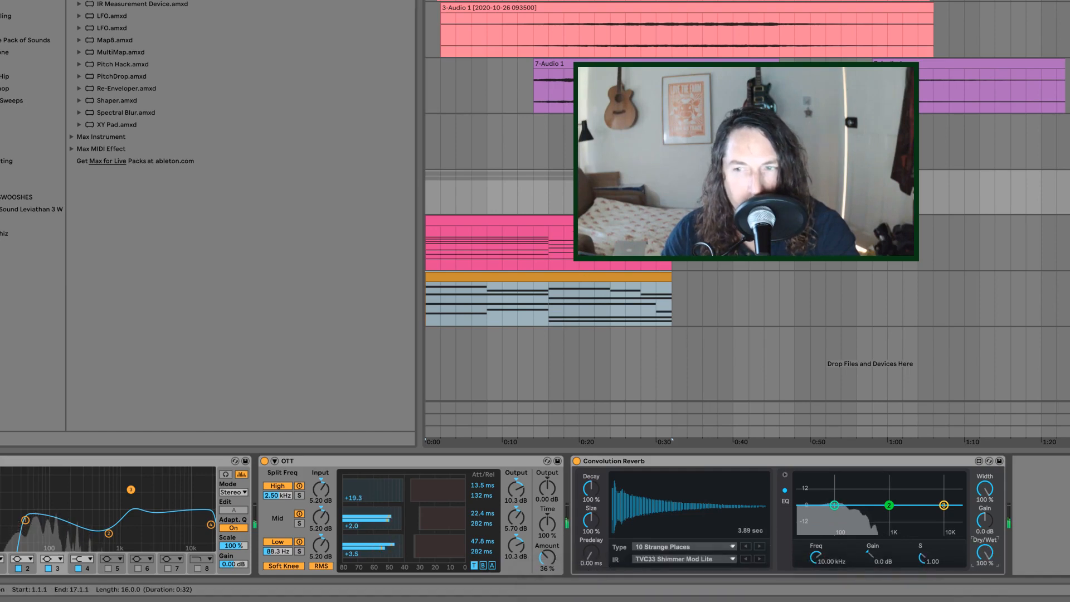
# Step: Play the pad section and raise the decay and size of the group's Convolution Reverb to 200%
pyautogui.click(670, 295)
pyautogui.press('space')
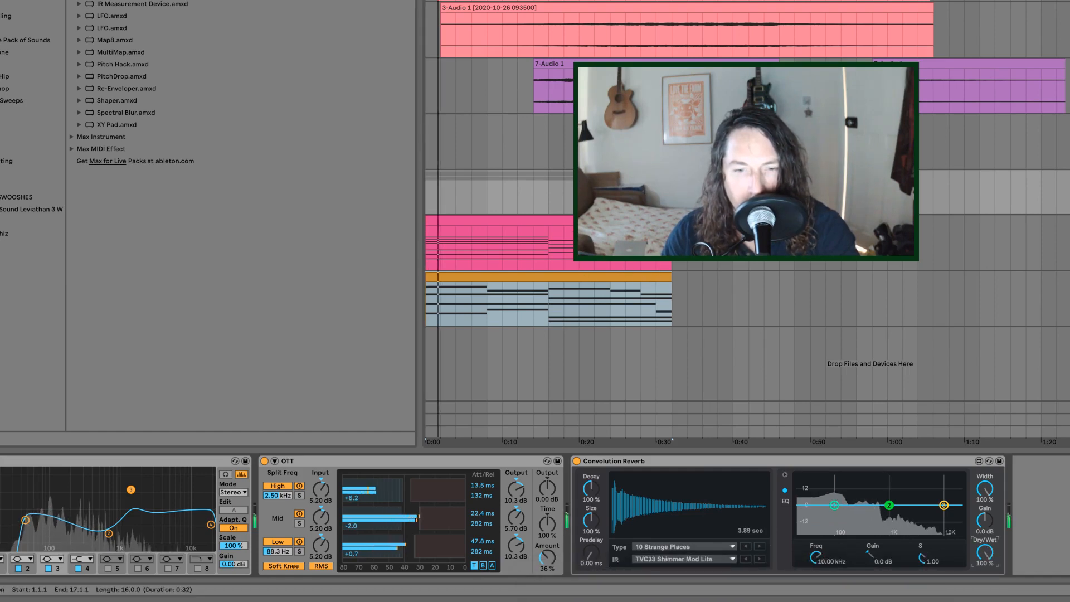
pyautogui.moveTo(590, 521); pyautogui.dragTo(591, 429)
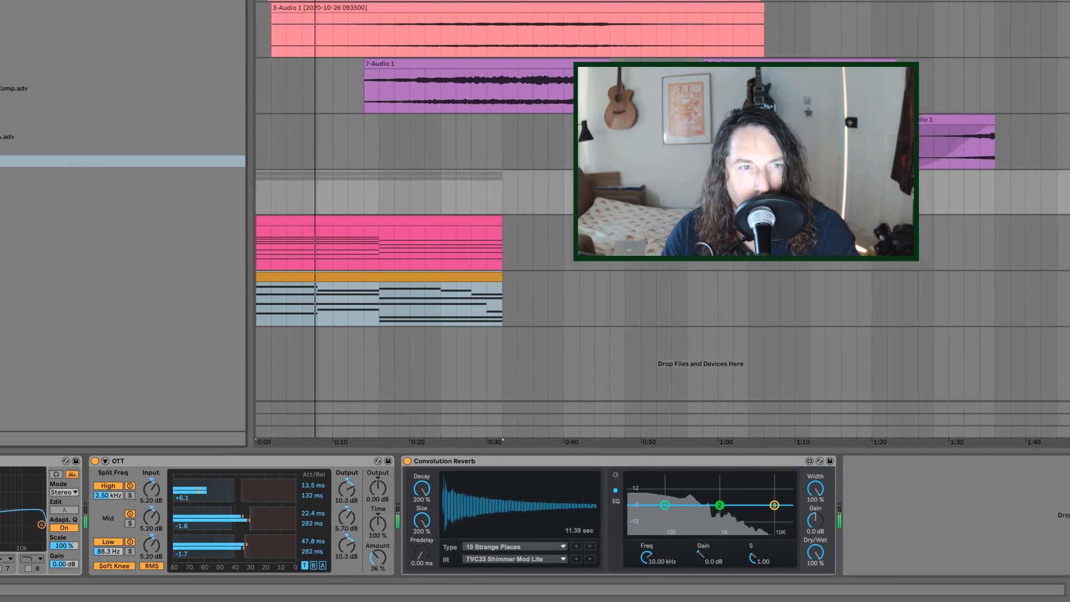
# Step: Add an EQ Eight after the group's Convolution Reverb, boosting 215 Hz and 1.70 kHz by 7.81 dB, with Q 0.42 on the 1.70 kHz band
pyautogui.press('Return')
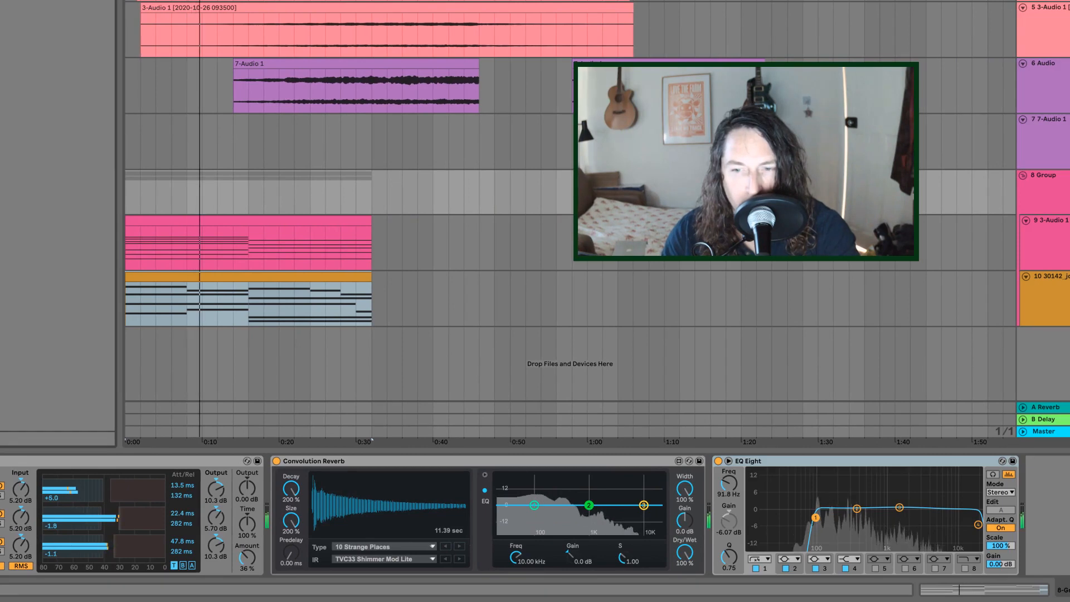
pyautogui.moveTo(857, 508); pyautogui.dragTo(841, 489)
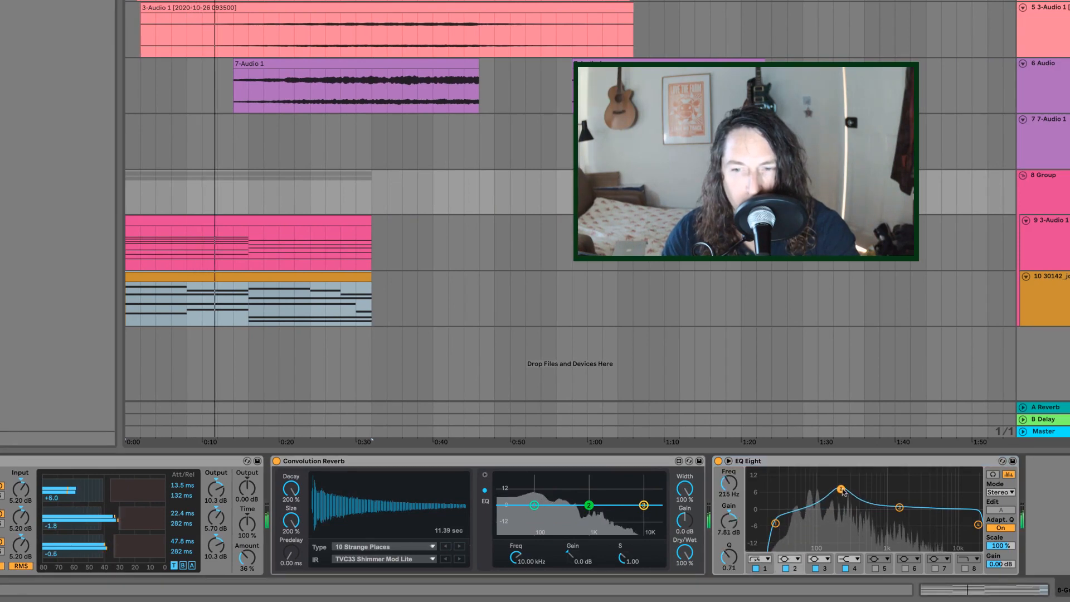
pyautogui.moveTo(907, 509); pyautogui.dragTo(902, 489)
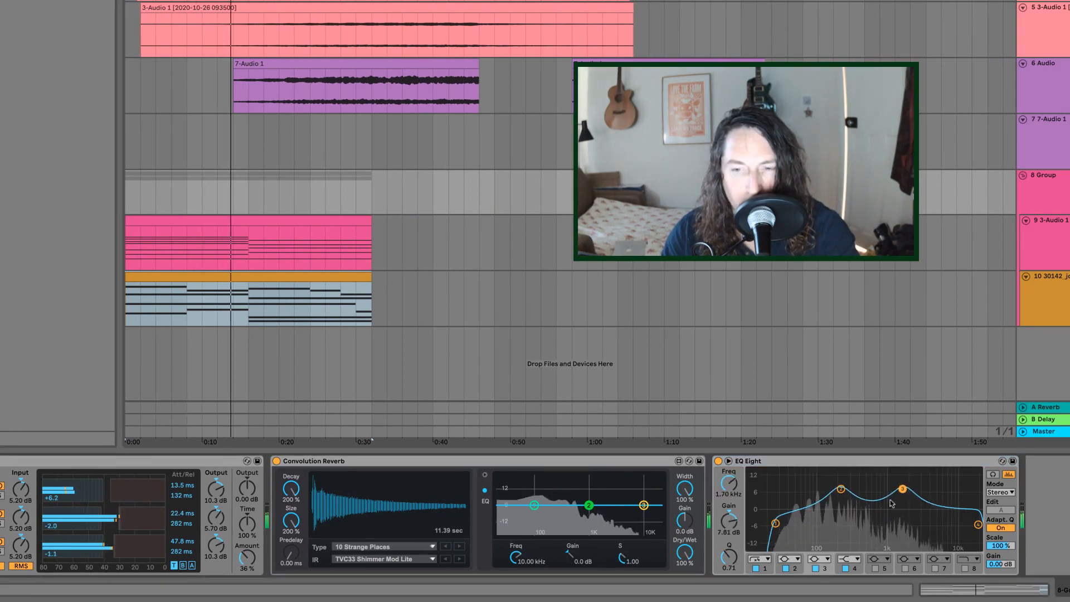
pyautogui.moveTo(729, 563); pyautogui.dragTo(731, 557)
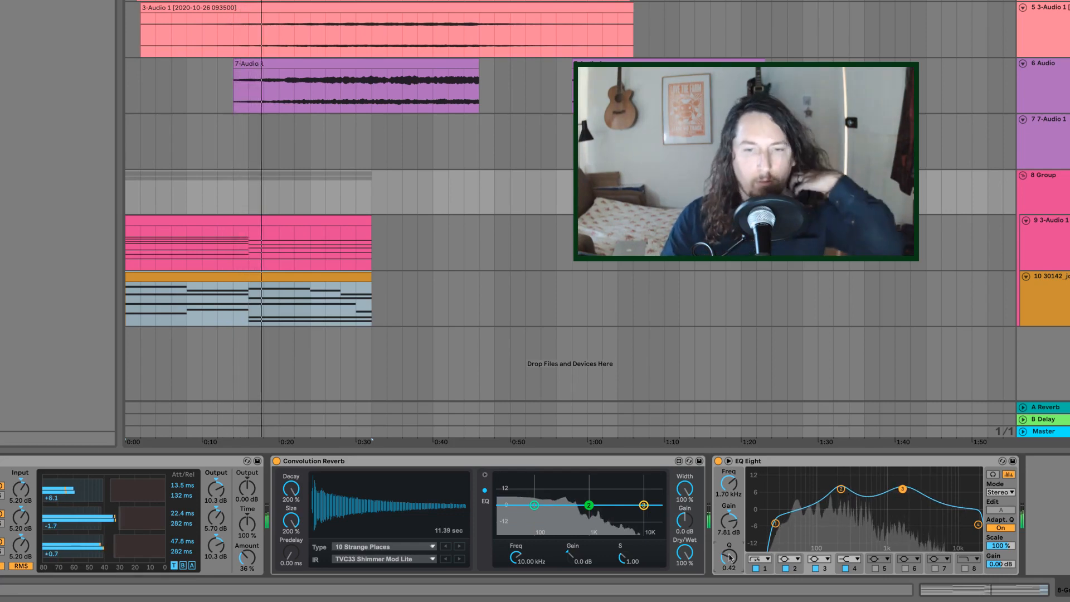
# Step: Shorten the group's Convolution Reverb decay to 63.7%
pyautogui.moveTo(290, 489); pyautogui.dragTo(290, 518)
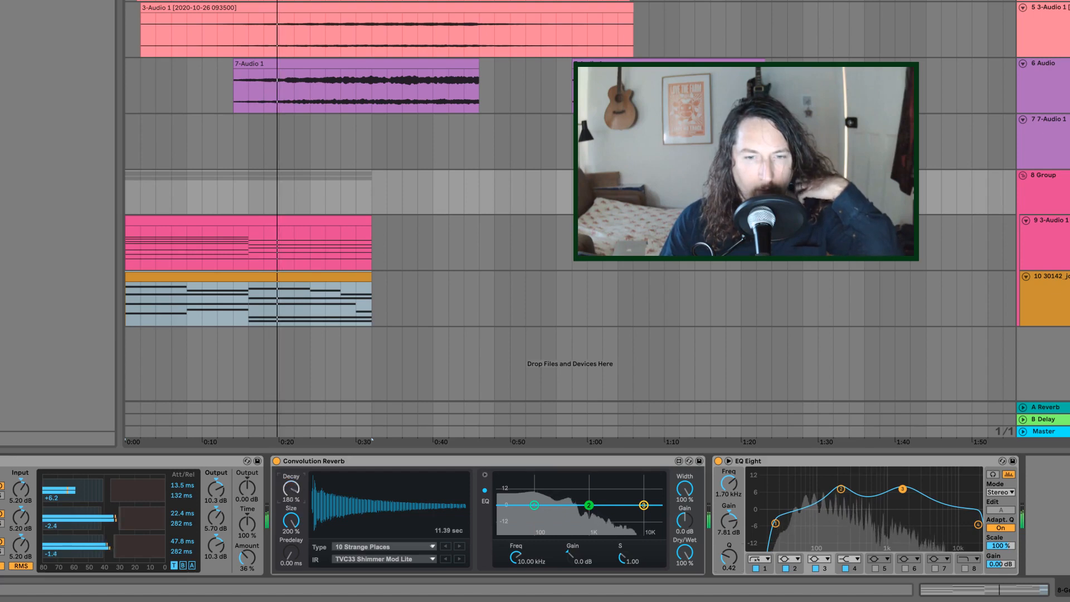
pyautogui.moveTo(367, 500); pyautogui.dragTo(417, 576)
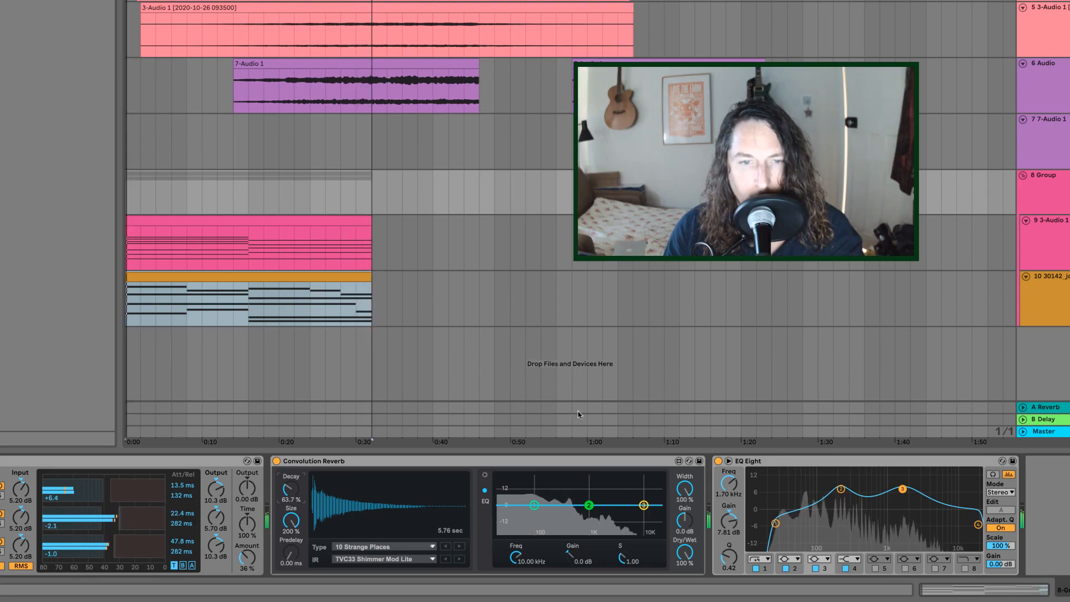
# Step: Check the device chains of both pad tracks and raise the orange pad track's volume to -3.5 dB
pyautogui.click(1051, 247)
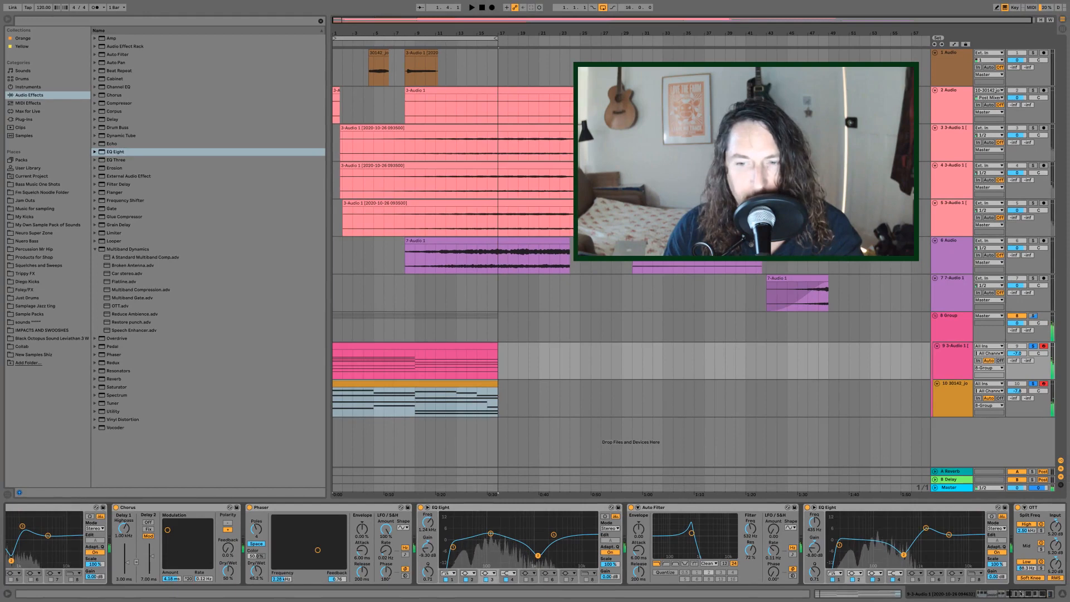
pyautogui.click(834, 595)
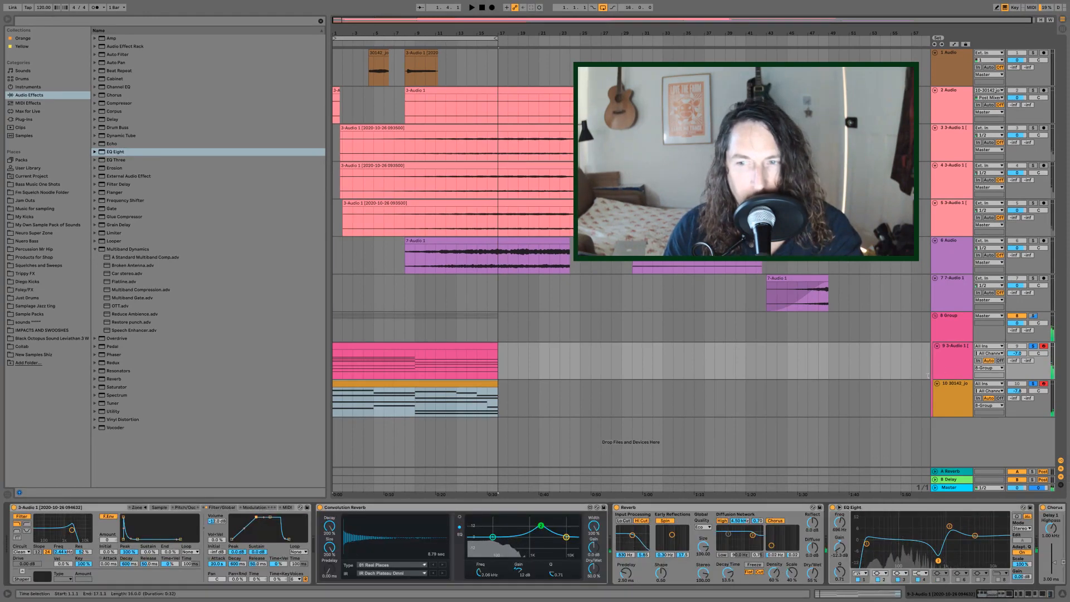
pyautogui.click(948, 390)
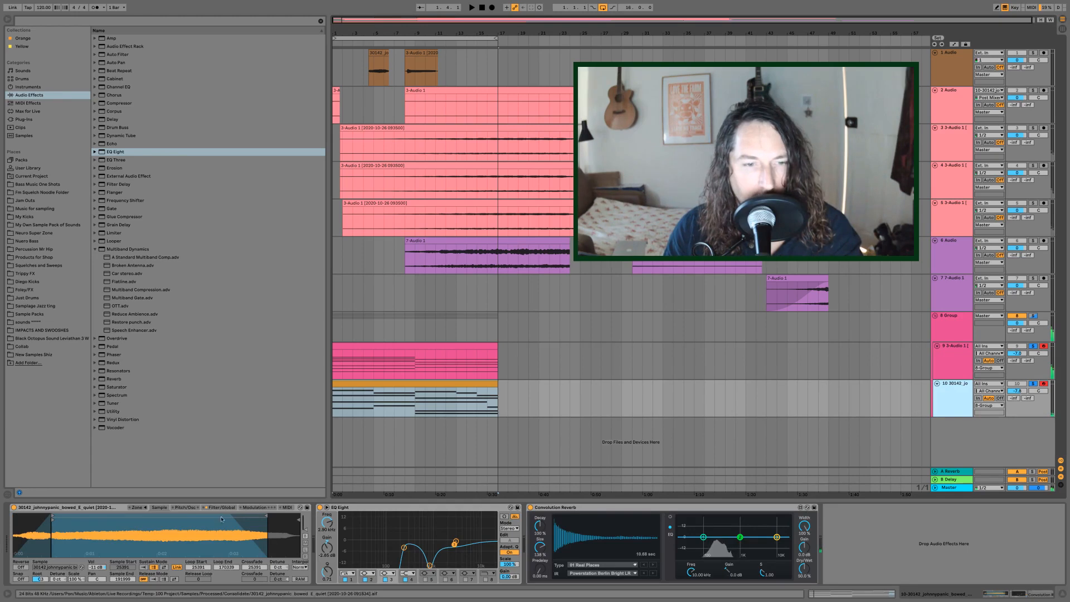
pyautogui.click(160, 508)
pyautogui.click(220, 507)
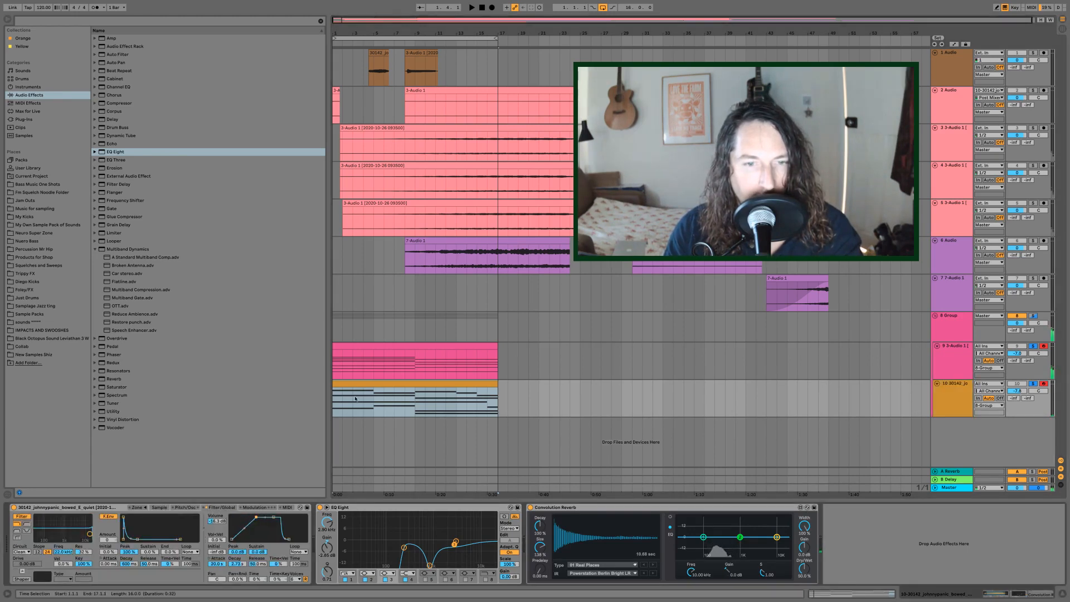
pyautogui.click(368, 383)
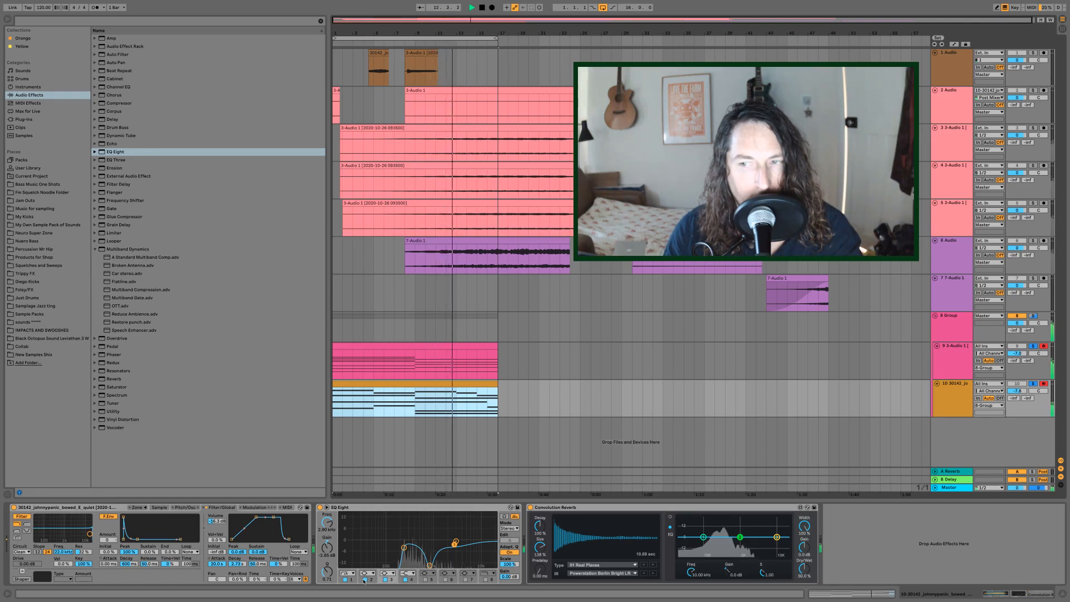
pyautogui.moveTo(1017, 391); pyautogui.dragTo(1017, 373)
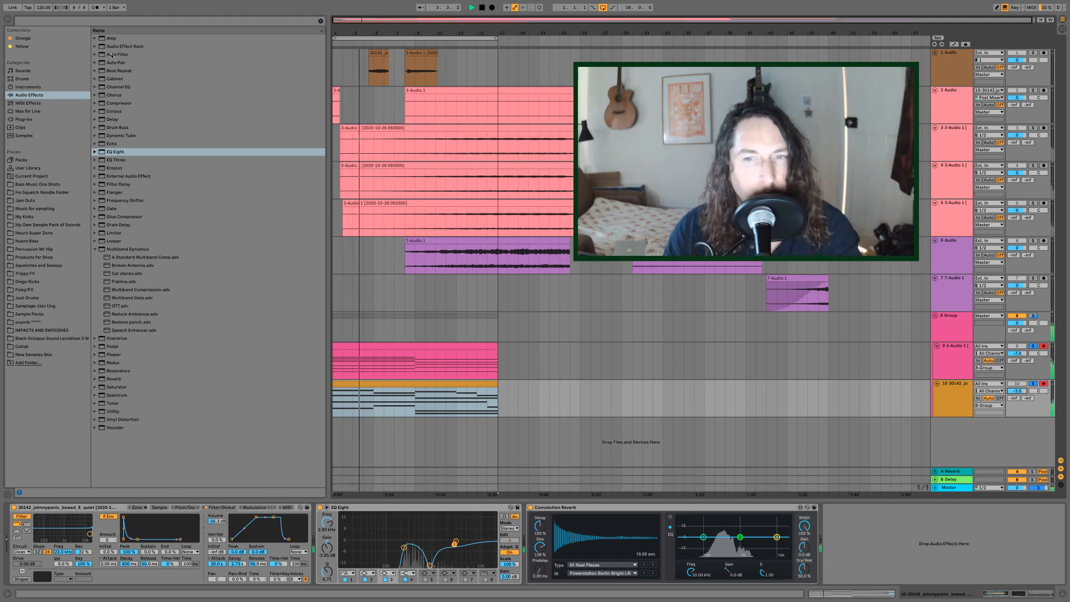
# Step: Add an Auto Pan after the last EQ Eight on the group track
pyautogui.click(127, 63)
pyautogui.press('space')
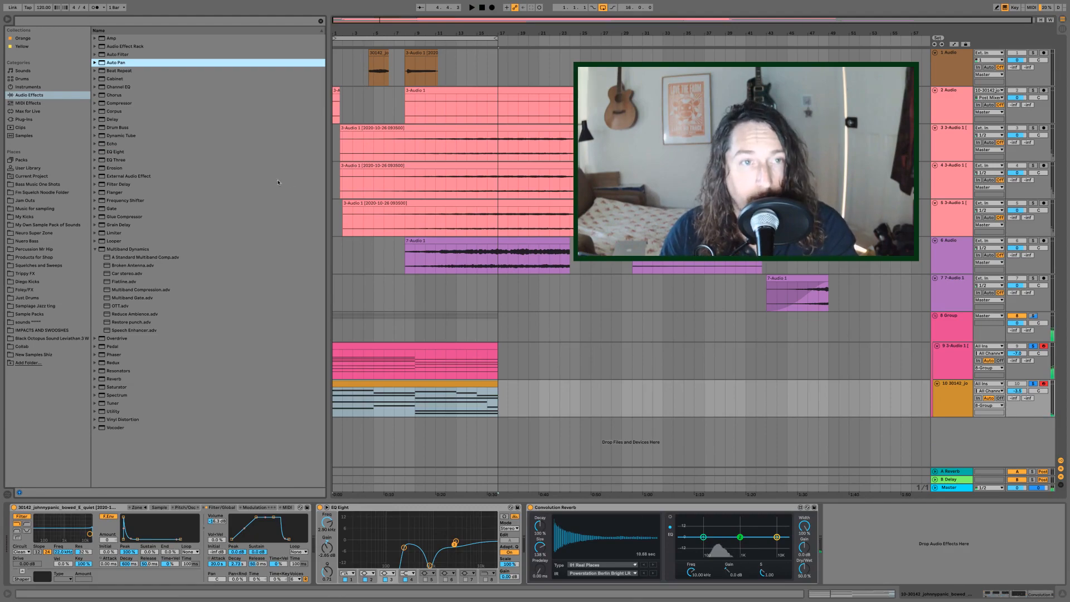
pyautogui.moveTo(195, 82); pyautogui.dragTo(951, 324)
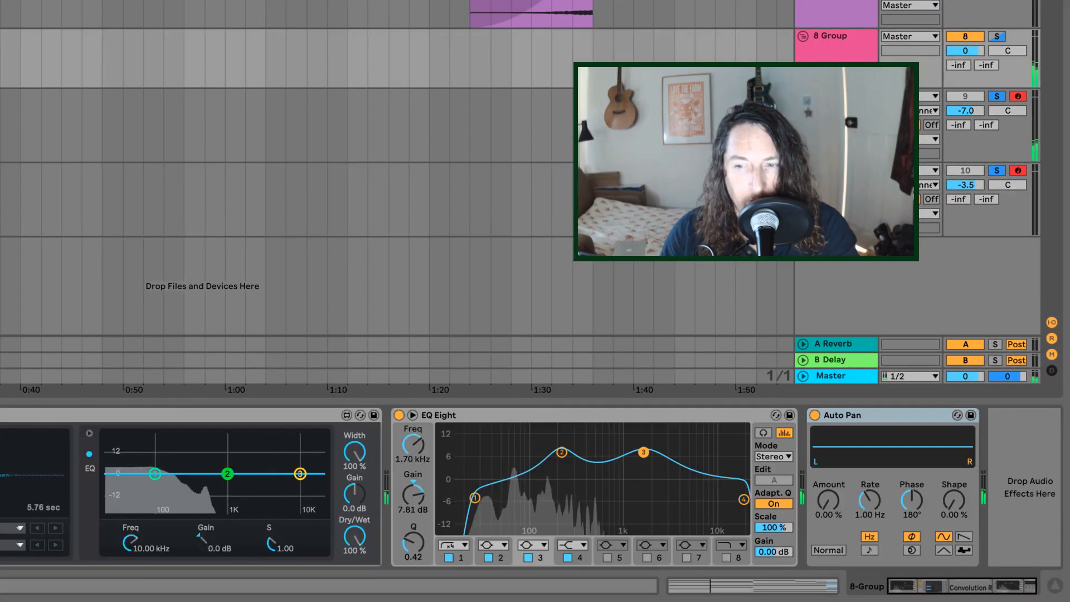
# Step: Set the group's Auto Pan to a slow rate below 1 Hz with the amount slightly under 100%
pyautogui.moveTo(828, 500); pyautogui.dragTo(870, 504)
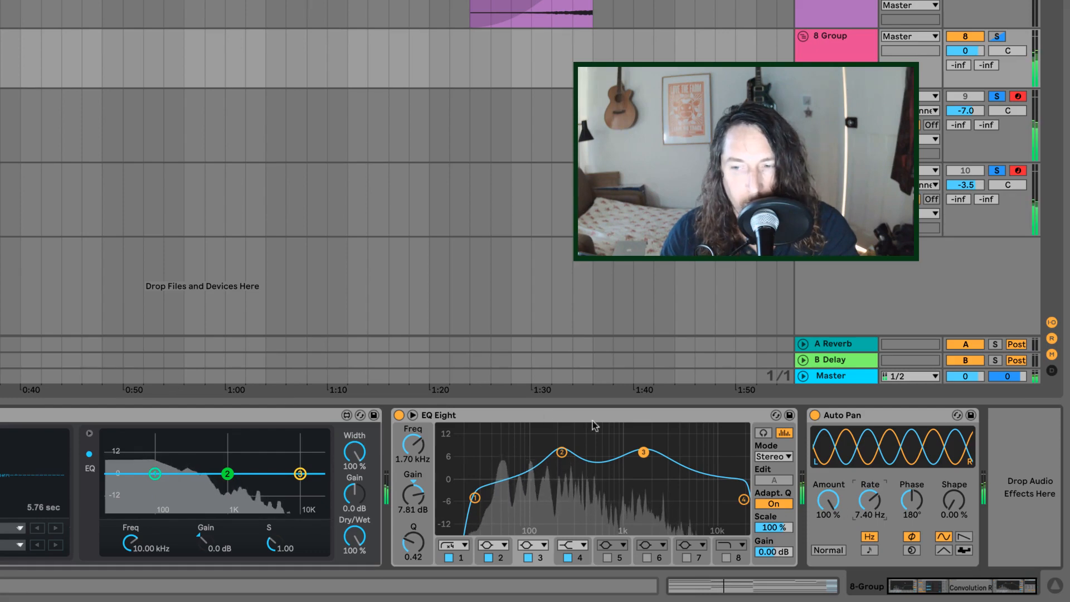
pyautogui.moveTo(876, 500)
pyautogui.mouseDown()
pyautogui.moveTo(876, 568)
pyautogui.moveTo(876, 474)
pyautogui.moveTo(876, 516)
pyautogui.mouseUp()
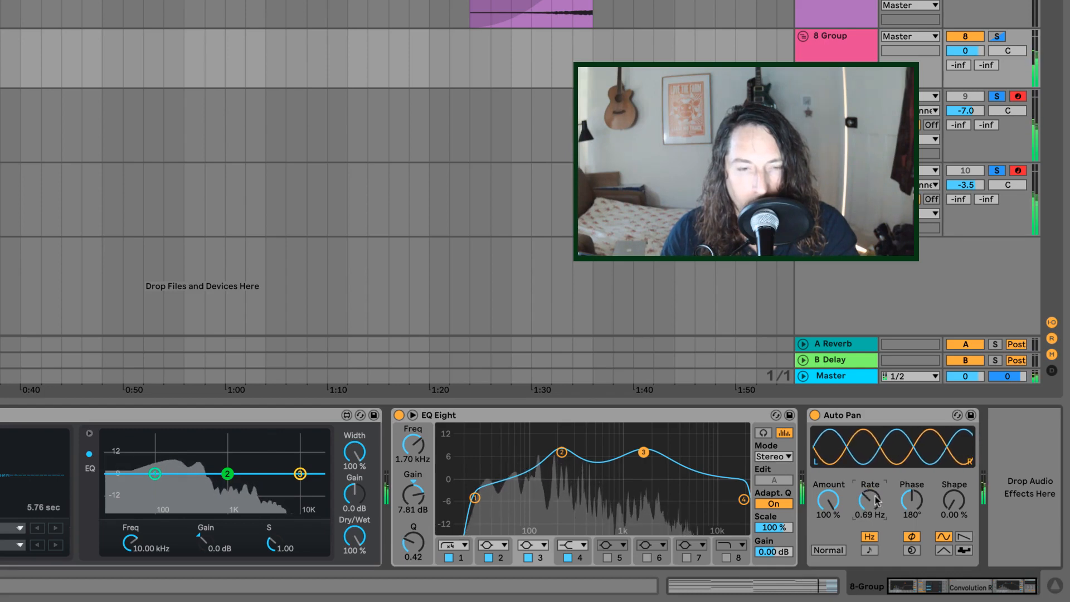
pyautogui.moveTo(877, 500); pyautogui.dragTo(828, 513)
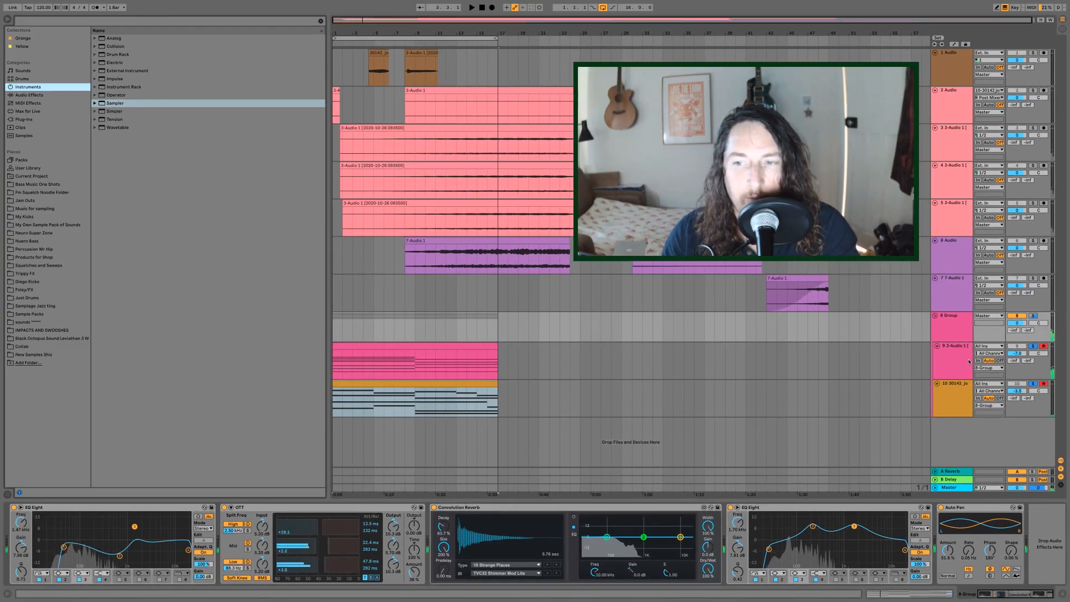
# Step: Group all devices on the pink pad track, from the Sampler through OTT, into an Instrument Rack
pyautogui.click(961, 361)
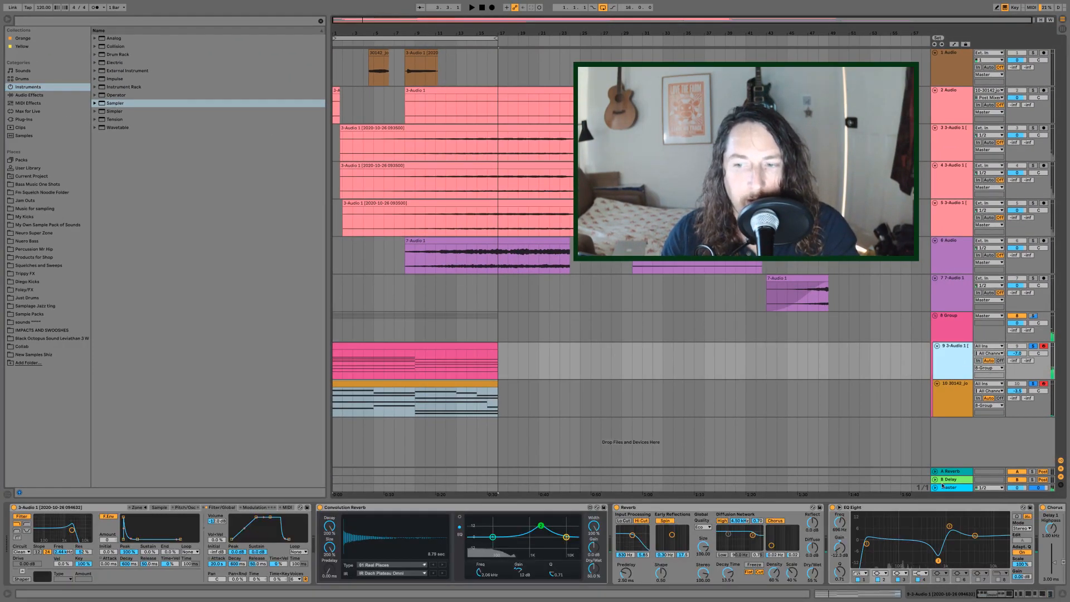
pyautogui.moveTo(993, 596); pyautogui.dragTo(1059, 590)
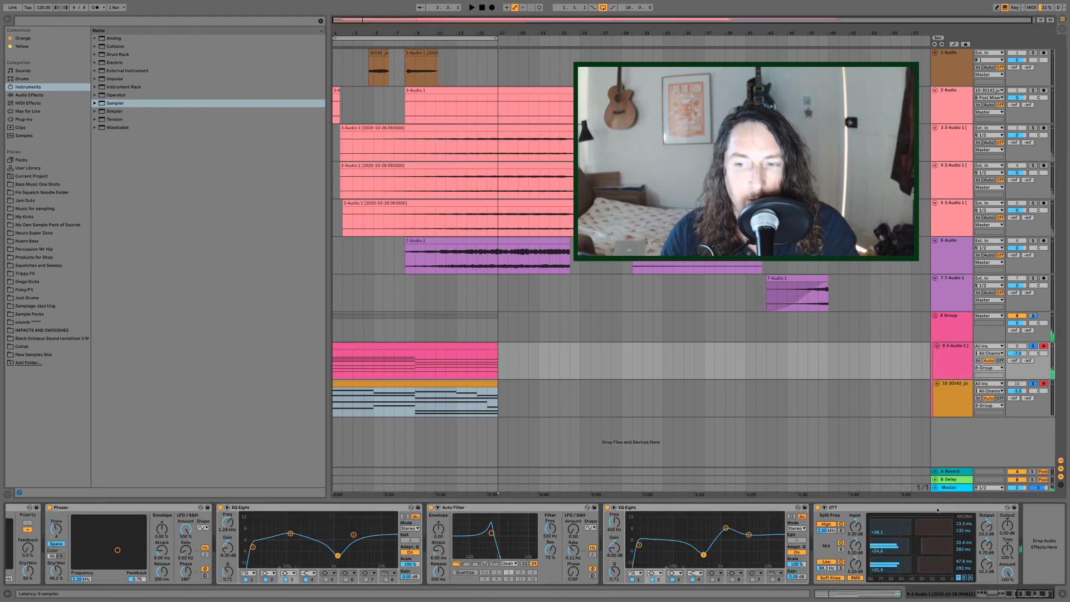
pyautogui.click(915, 508)
pyautogui.rightClick(853, 510)
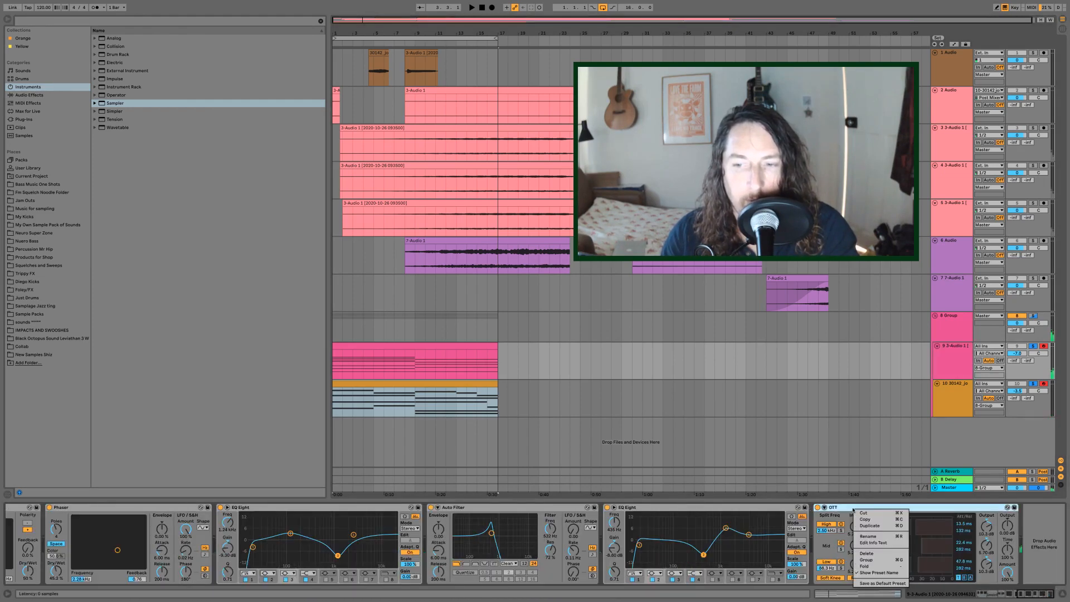
pyautogui.click(845, 509)
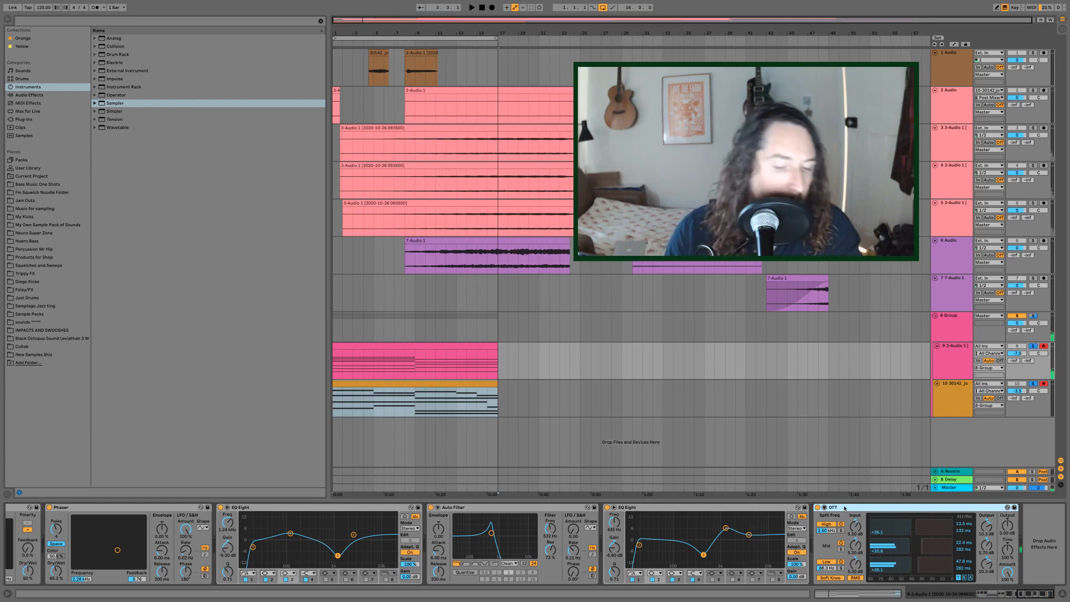
pyautogui.hotkey('ctrl', 'a')
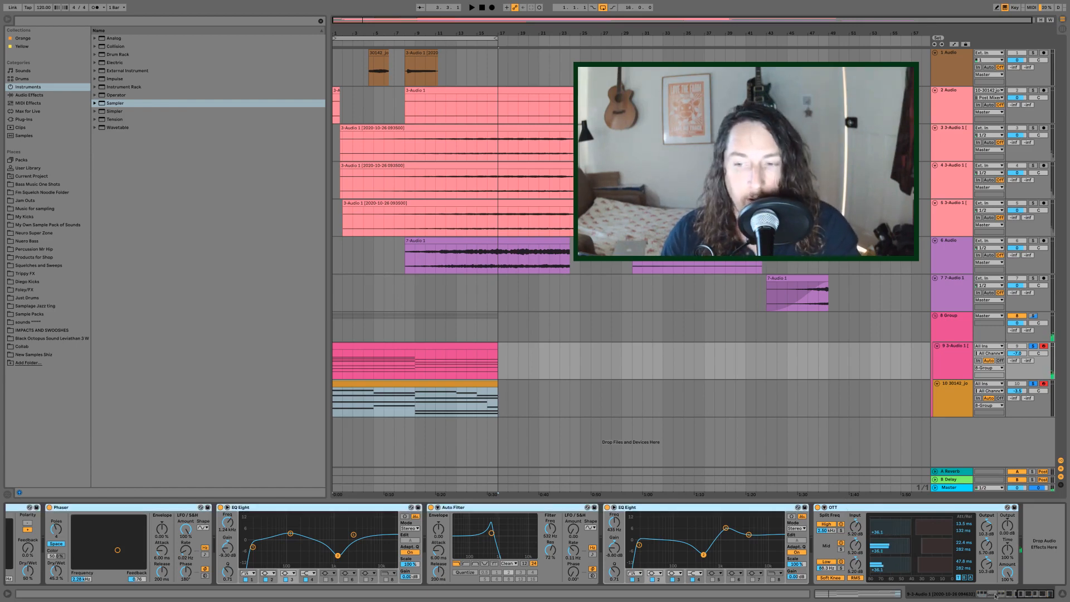
pyautogui.hscroll(-10, 962, 595)
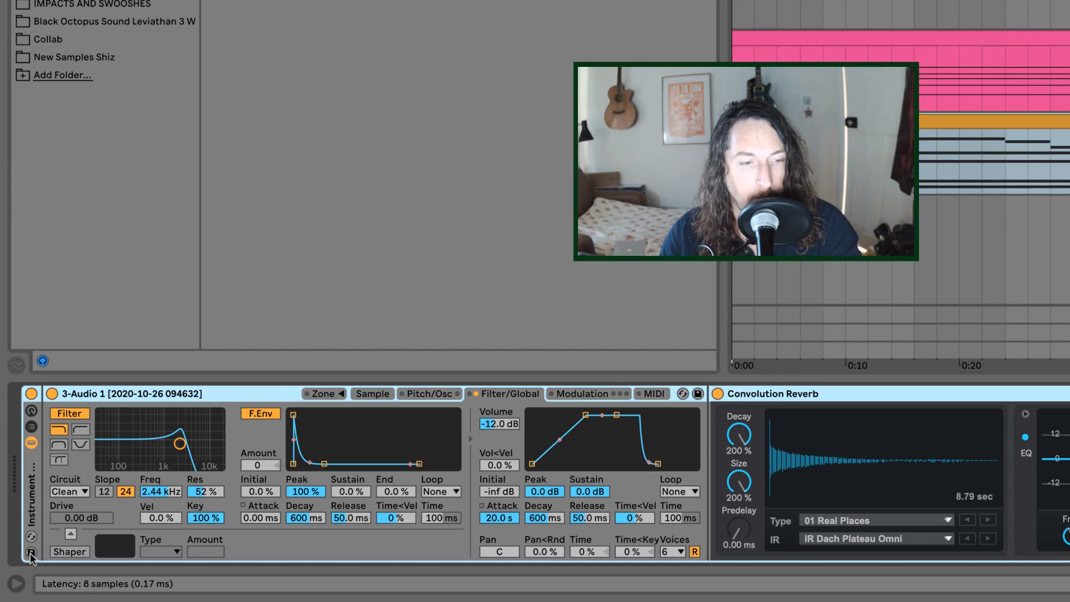
# Step: Save the pink pad's Instrument Rack as a preset named "paddy tingslow attack lush"
pyautogui.click(31, 553)
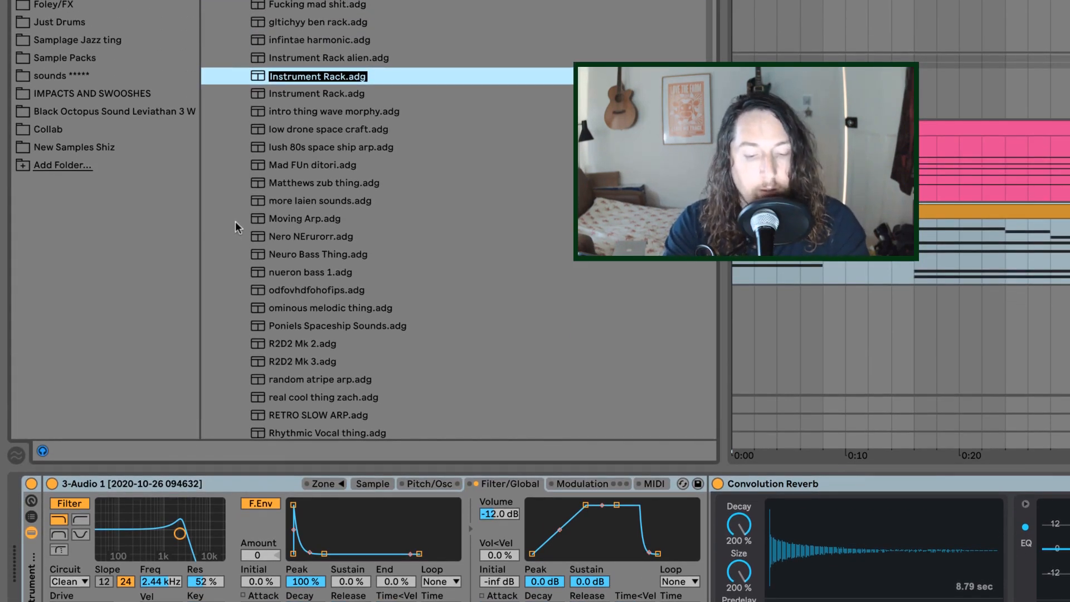
pyautogui.write('paddy ting')
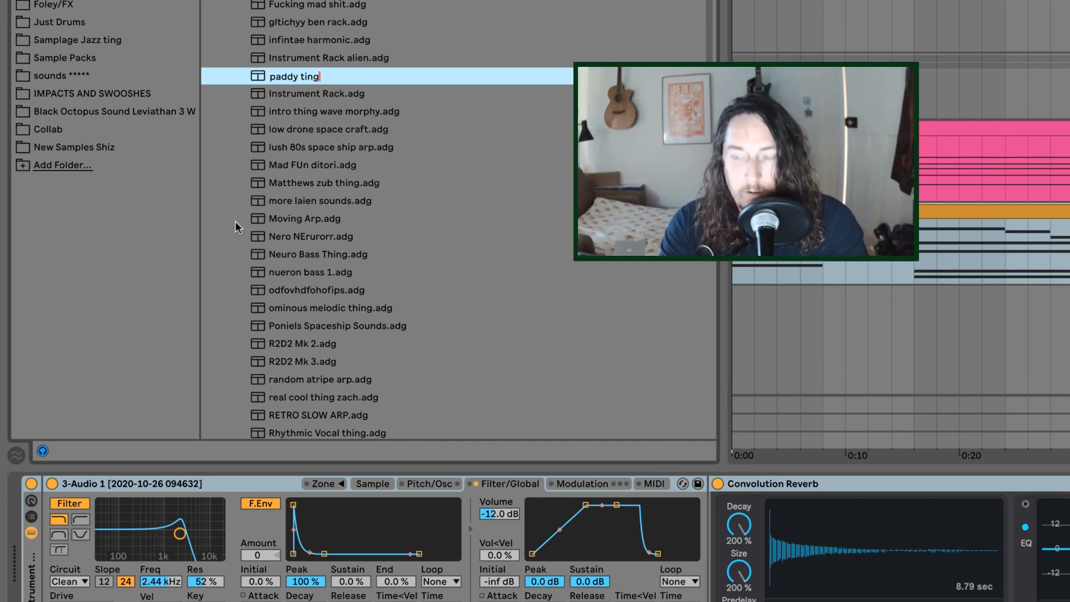
pyautogui.write('slow attack lush')
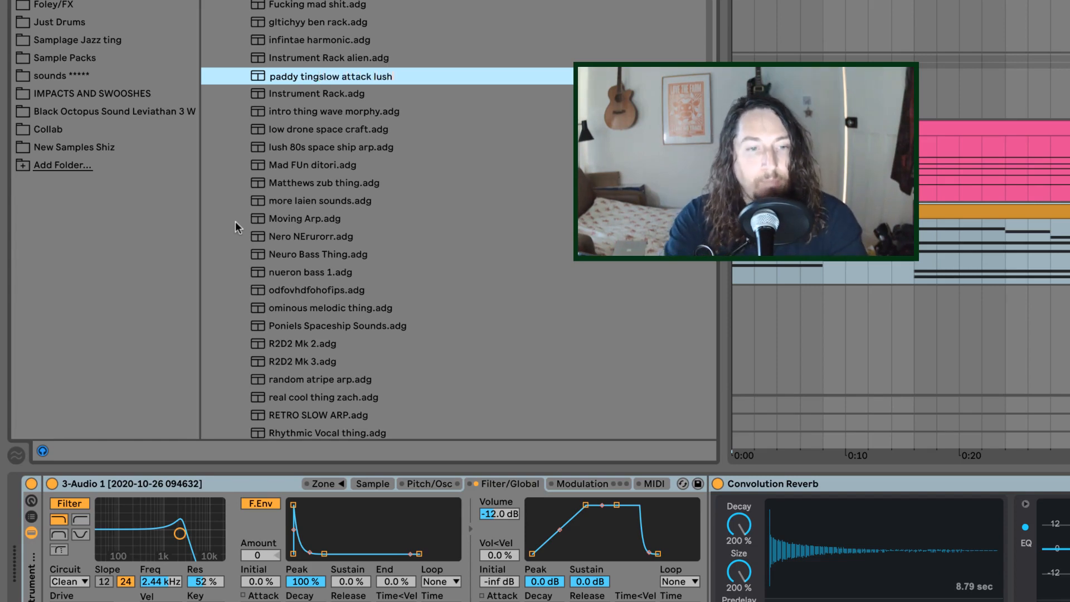
pyautogui.press('Return')
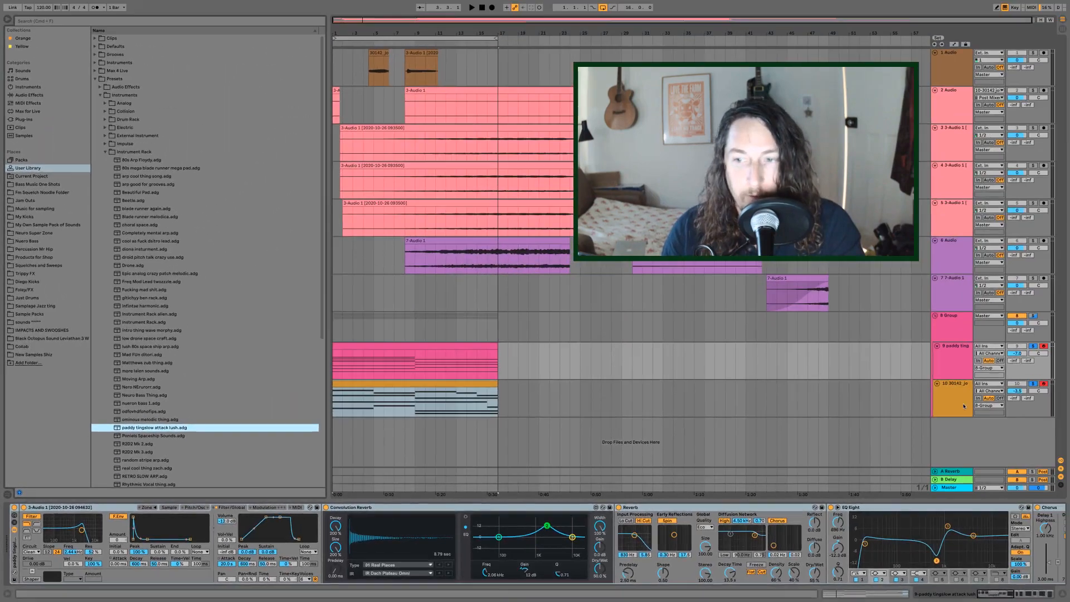
# Step: Group the orange pad track's Sampler, EQ Eight and Convolution Reverb into an Instrument Rack
pyautogui.click(962, 405)
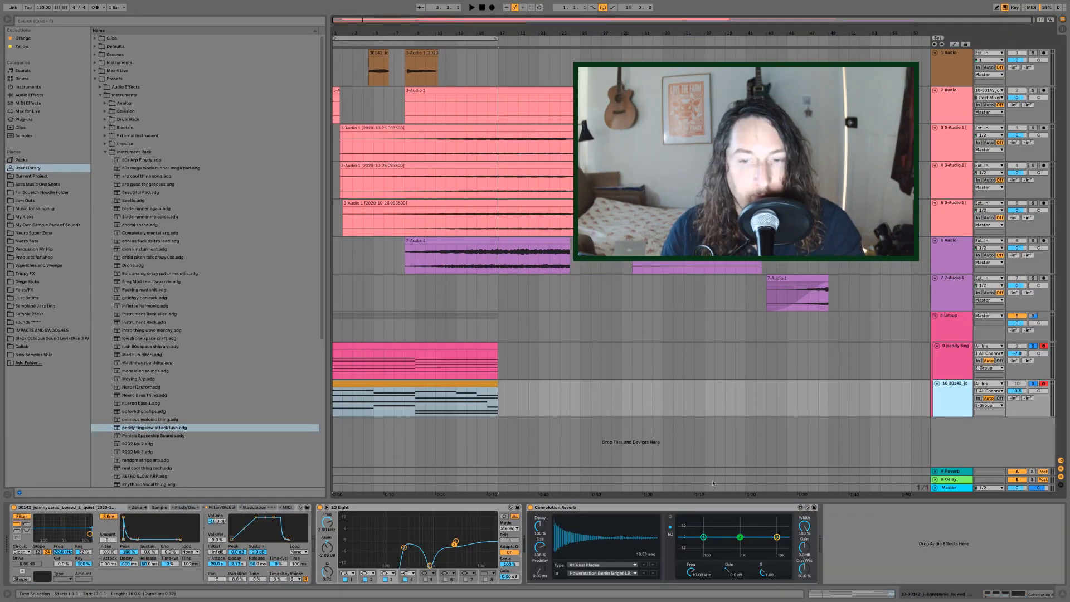
pyautogui.click(629, 510)
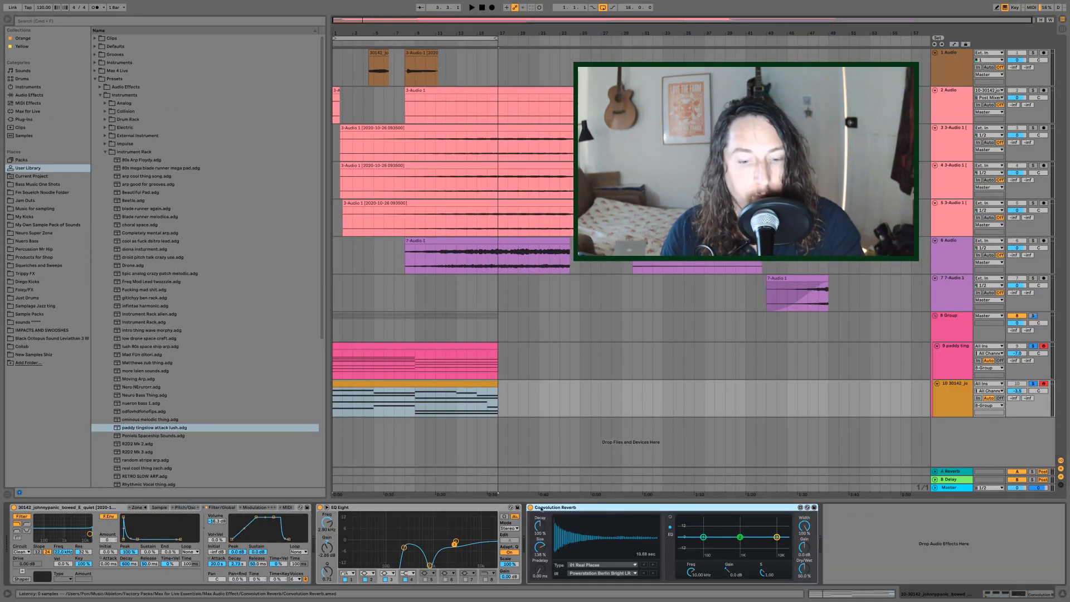
pyautogui.click(465, 508)
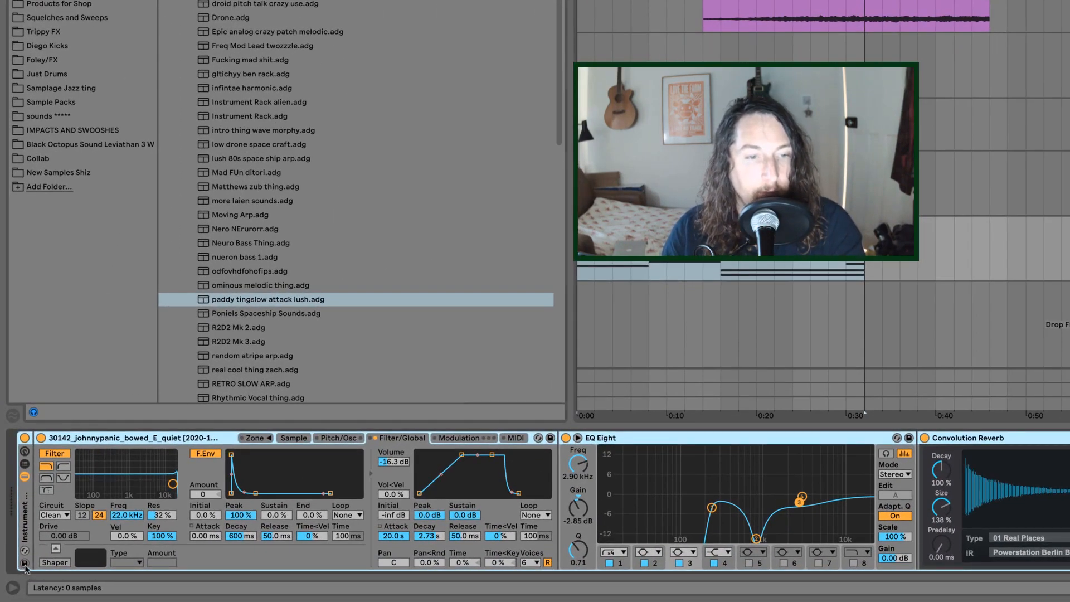
# Step: Save the orange pad's Instrument Rack as a preset named "another pad"
pyautogui.click(24, 563)
pyautogui.write('another pad')
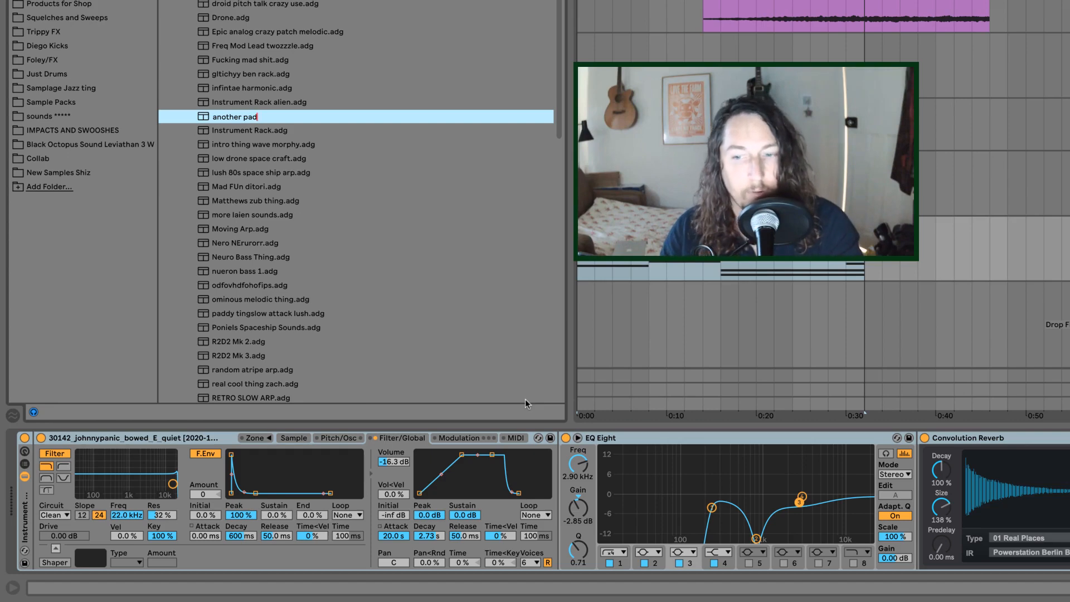
pyautogui.press('Return')
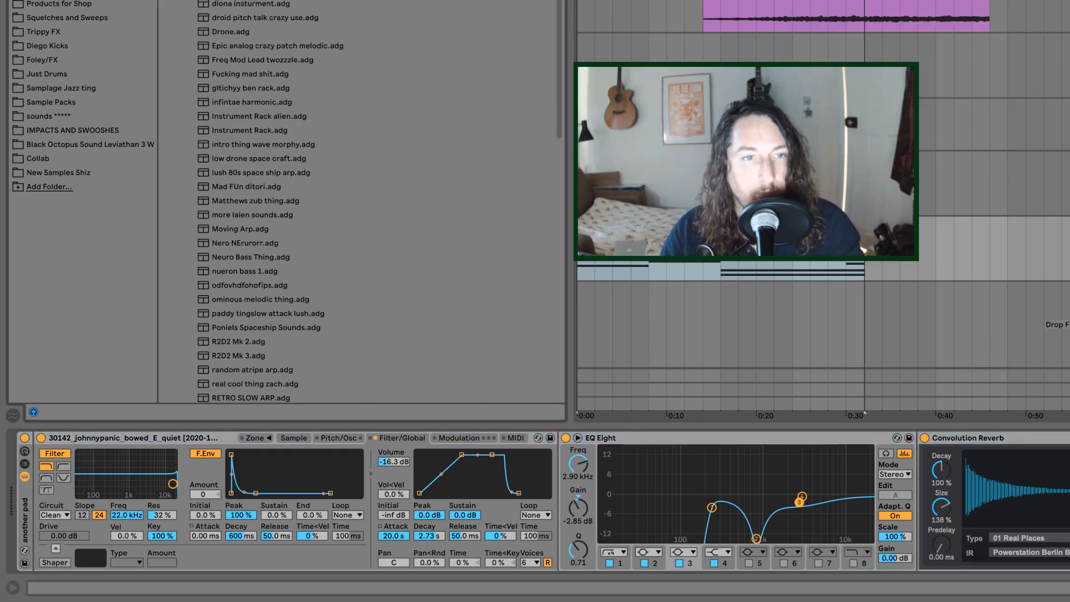